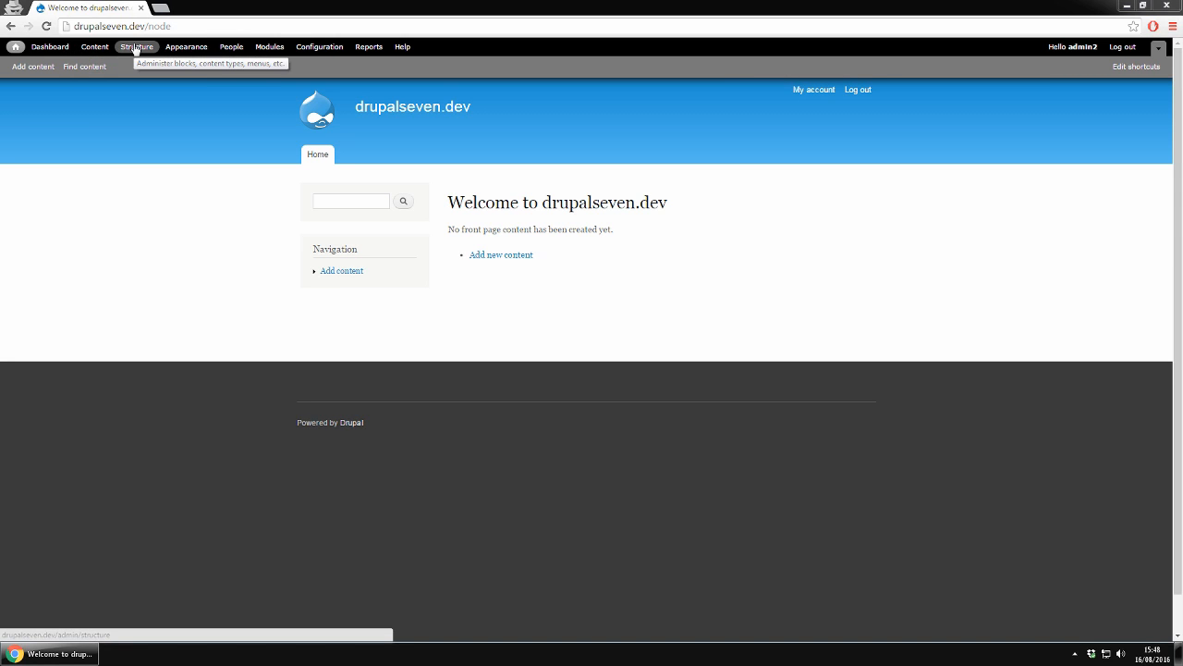
# Examine the Article content type's submission form, publishing, display, comment and menu settings, including the default comment and parent item choices
pyautogui.click(136, 47)
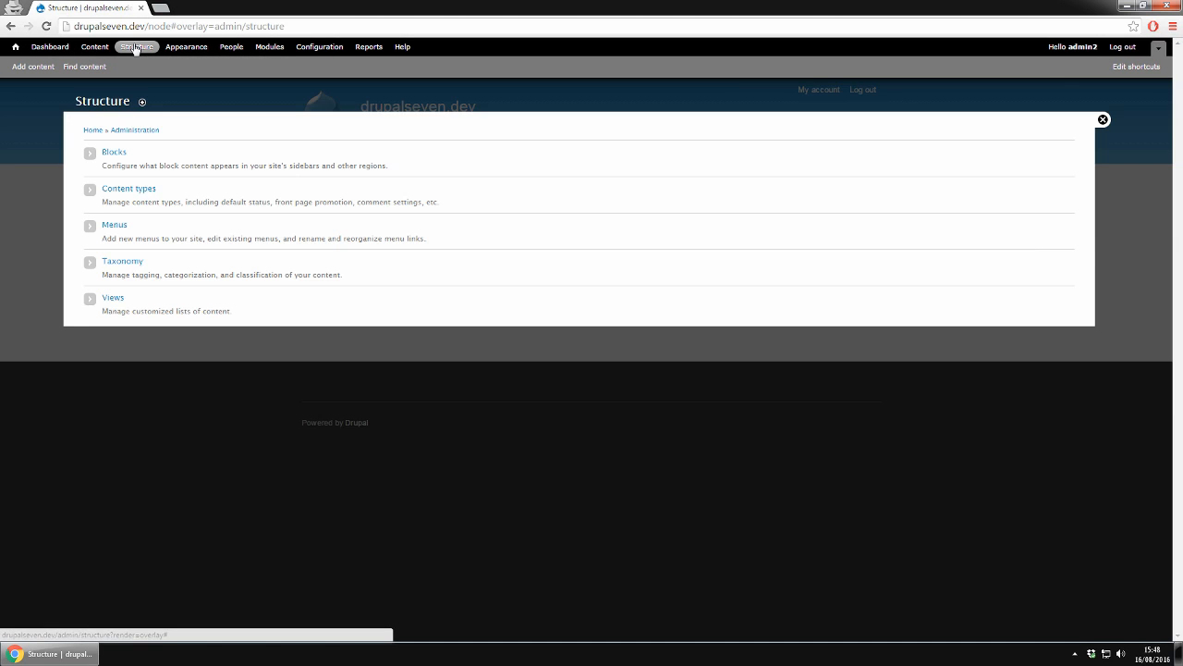
pyautogui.click(126, 197)
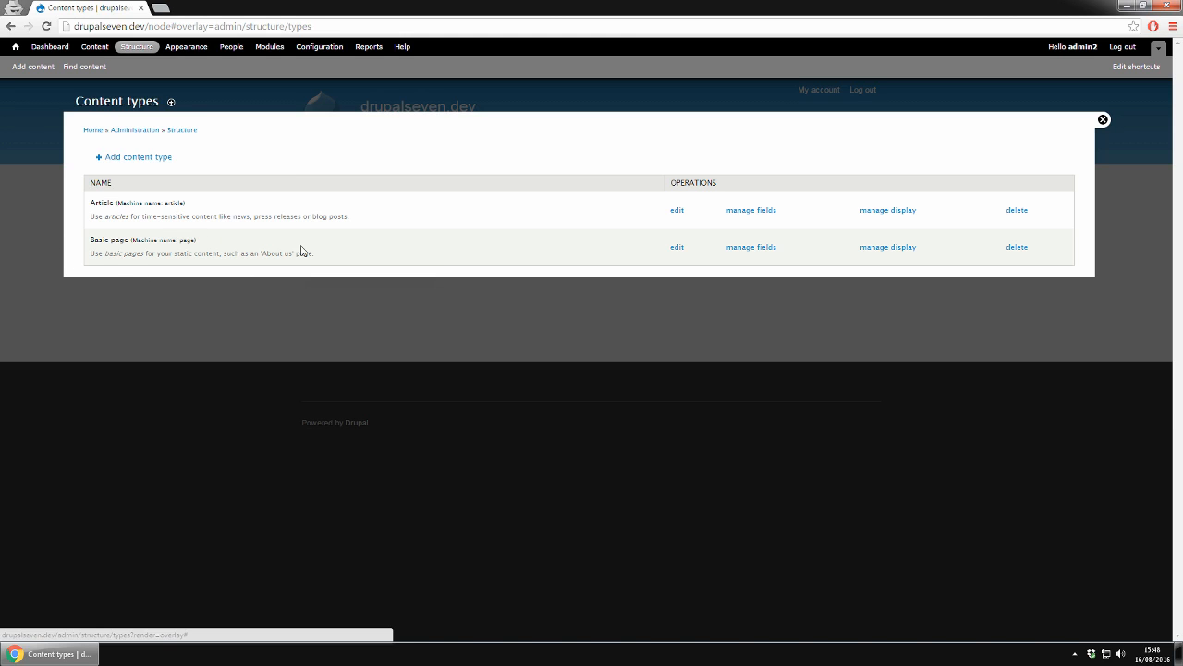
pyautogui.click(679, 212)
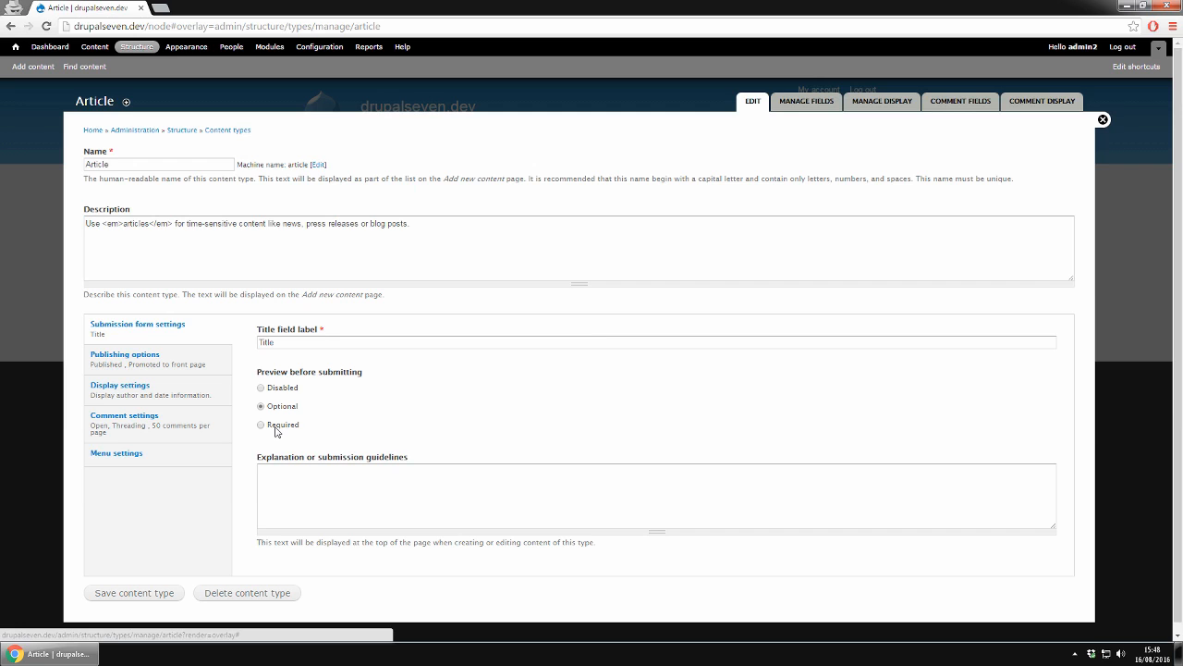
pyautogui.click(175, 370)
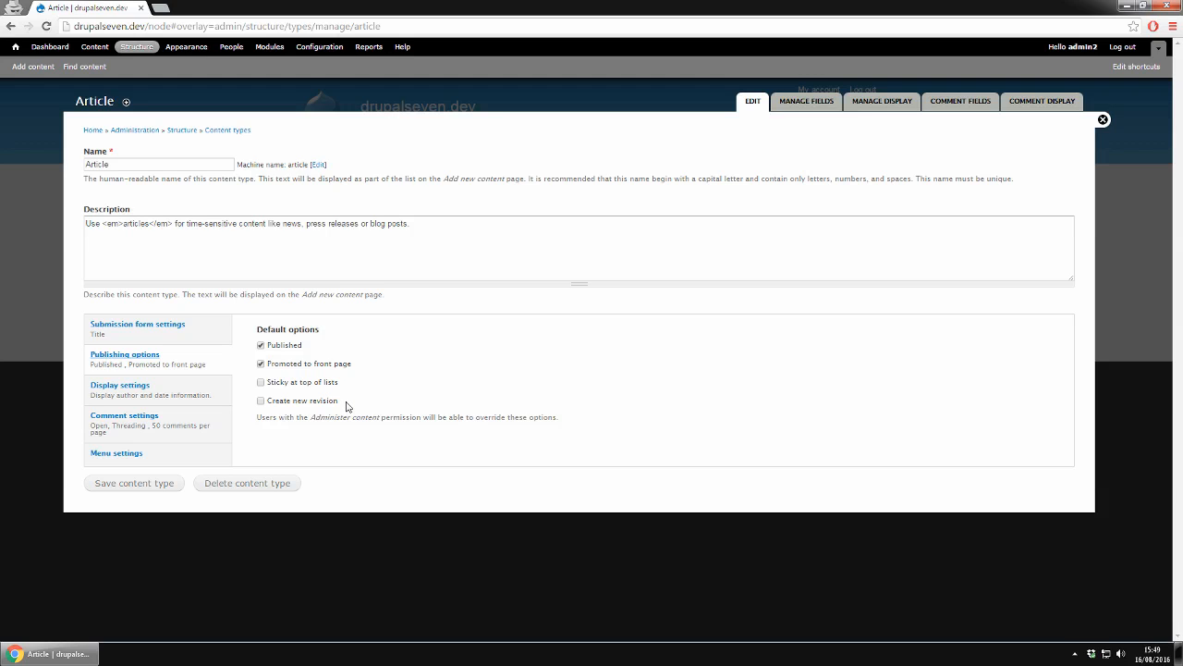
pyautogui.click(91, 388)
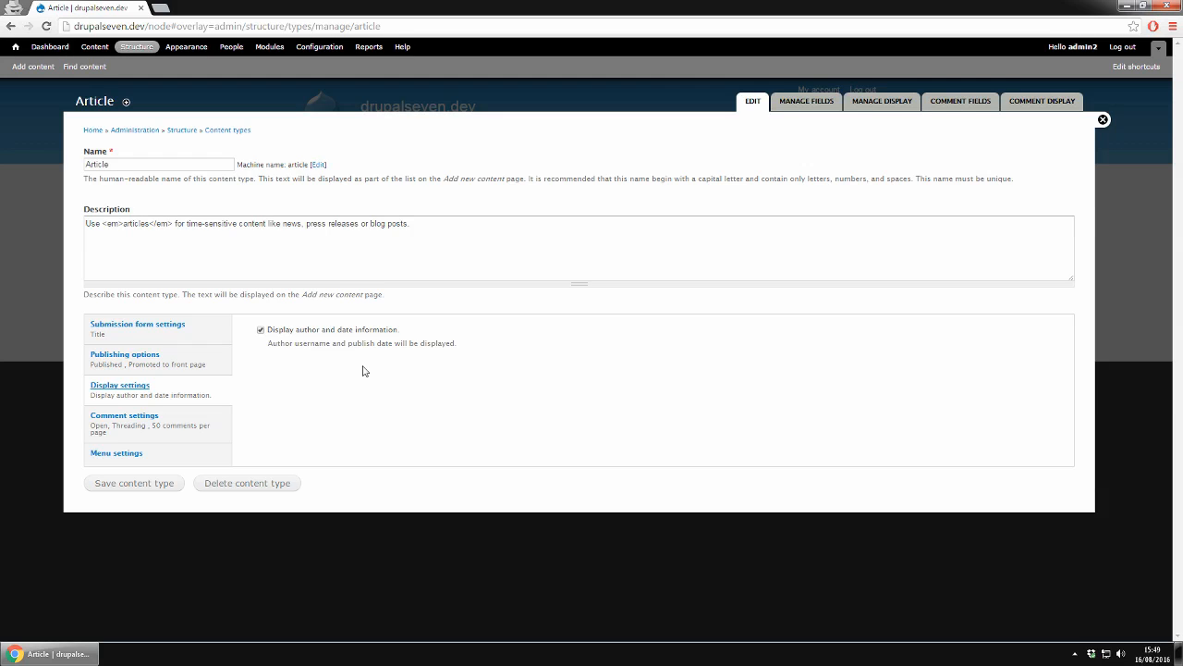
pyautogui.click(205, 424)
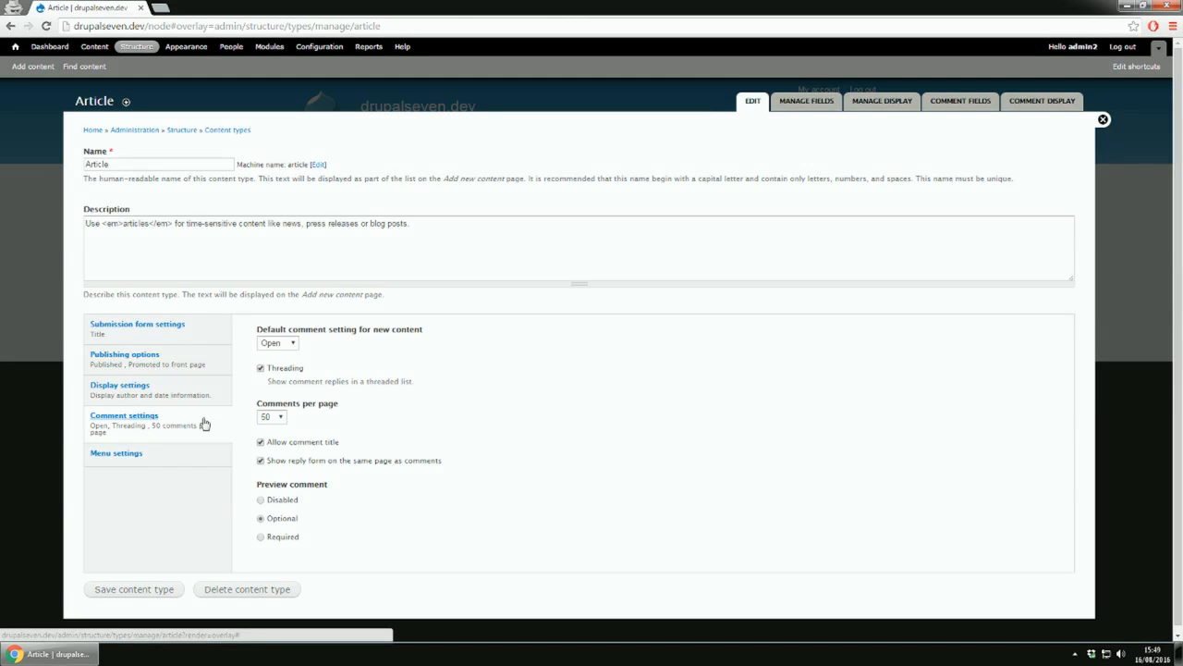
pyautogui.click(282, 343)
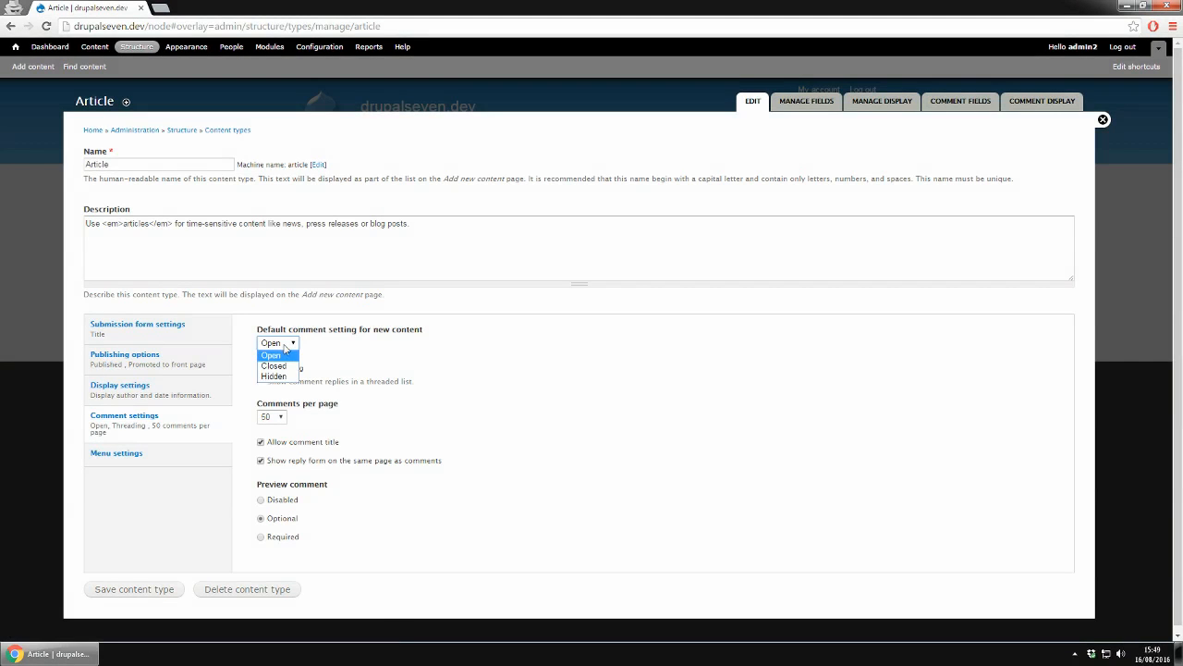
pyautogui.click(449, 378)
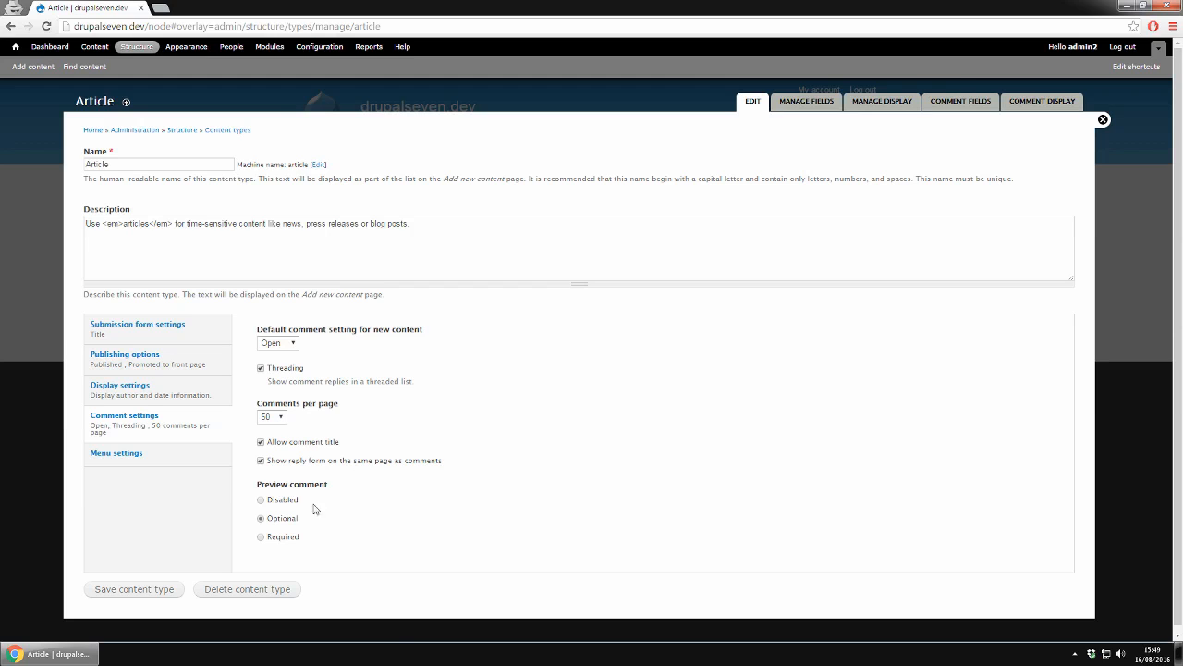
pyautogui.click(153, 460)
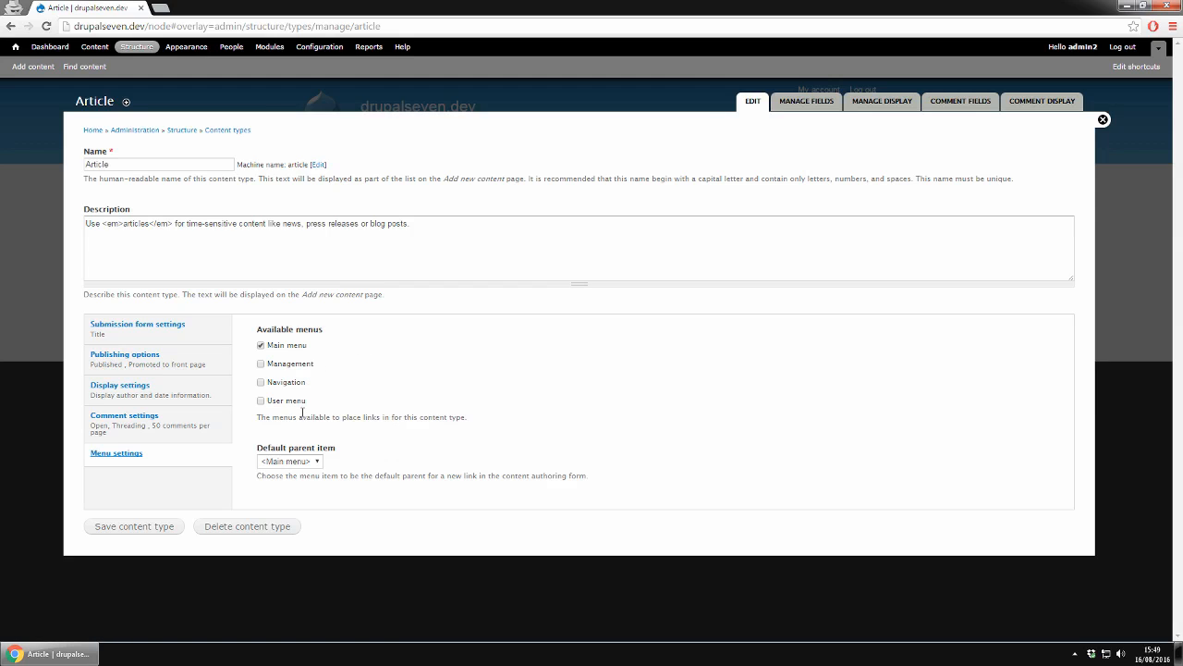
pyautogui.click(315, 461)
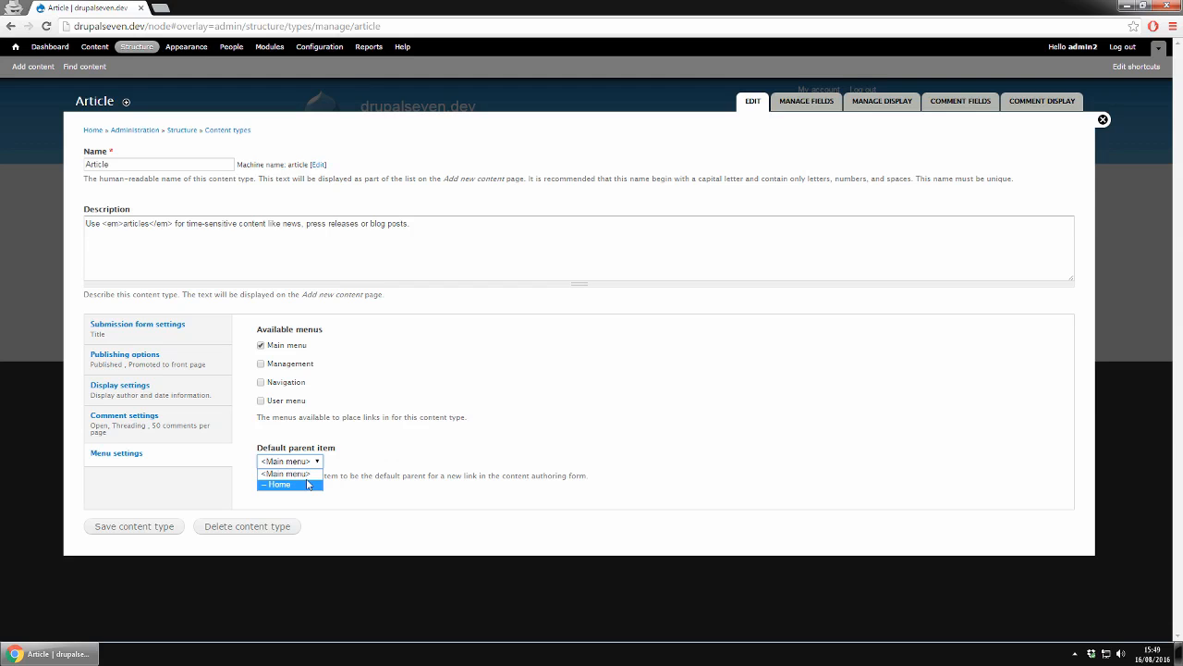
pyautogui.click(560, 496)
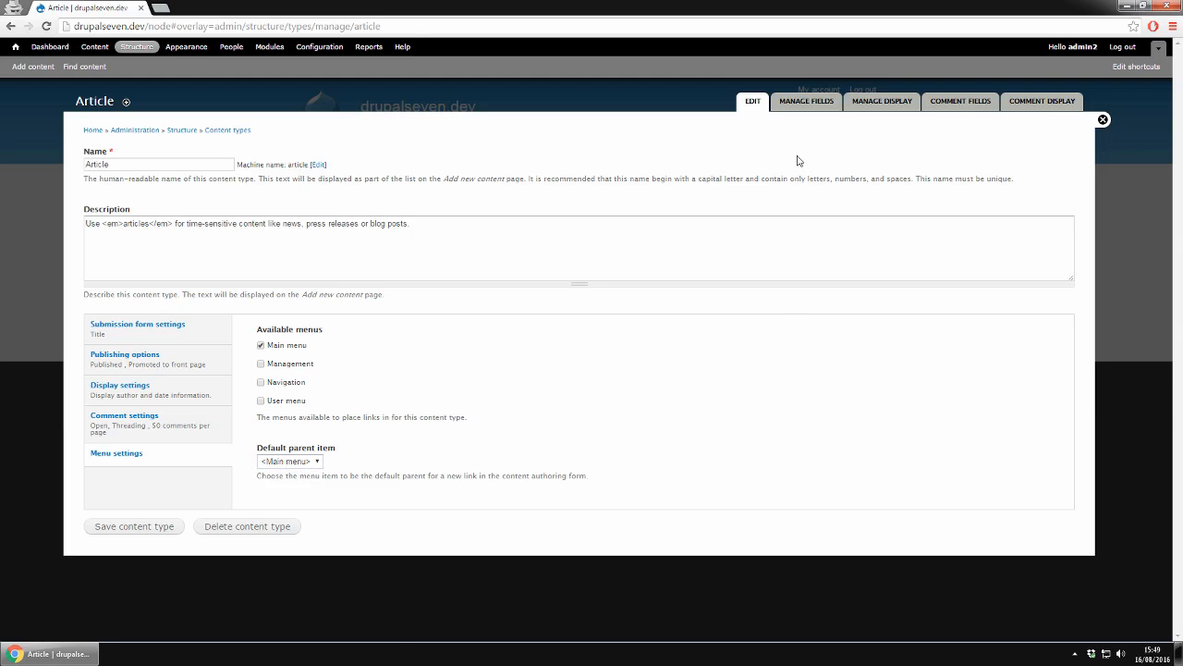
# Look over the Article content type's fields and set the Tags label to <Hidden> in its default display
pyautogui.click(802, 109)
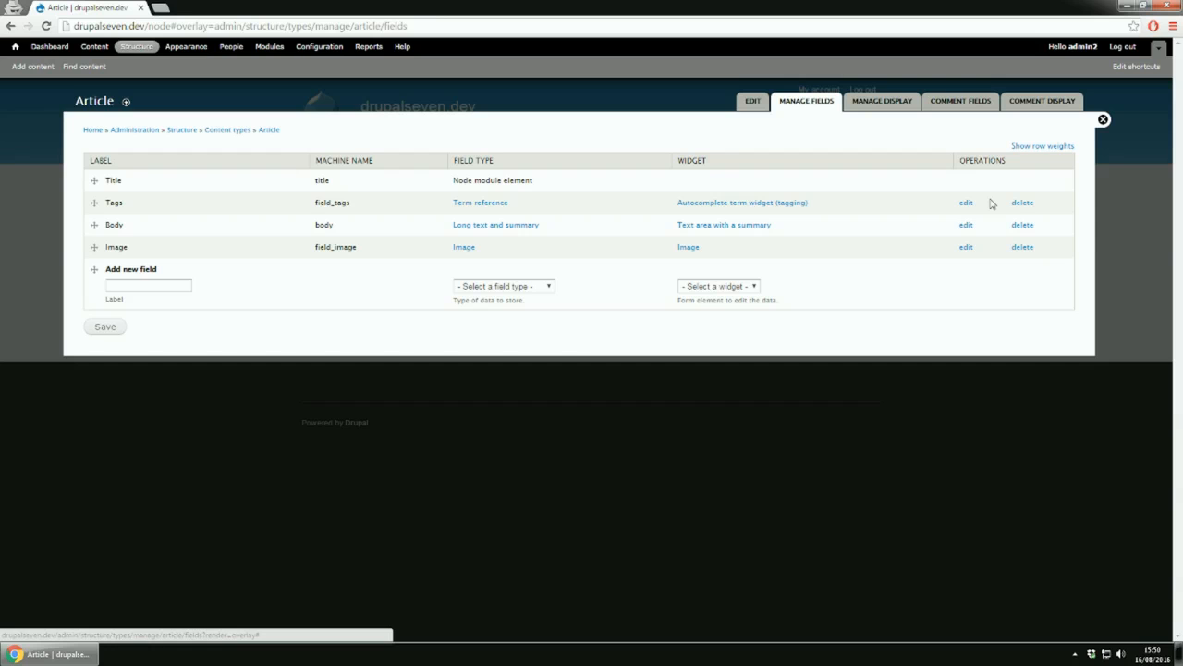
pyautogui.click(904, 107)
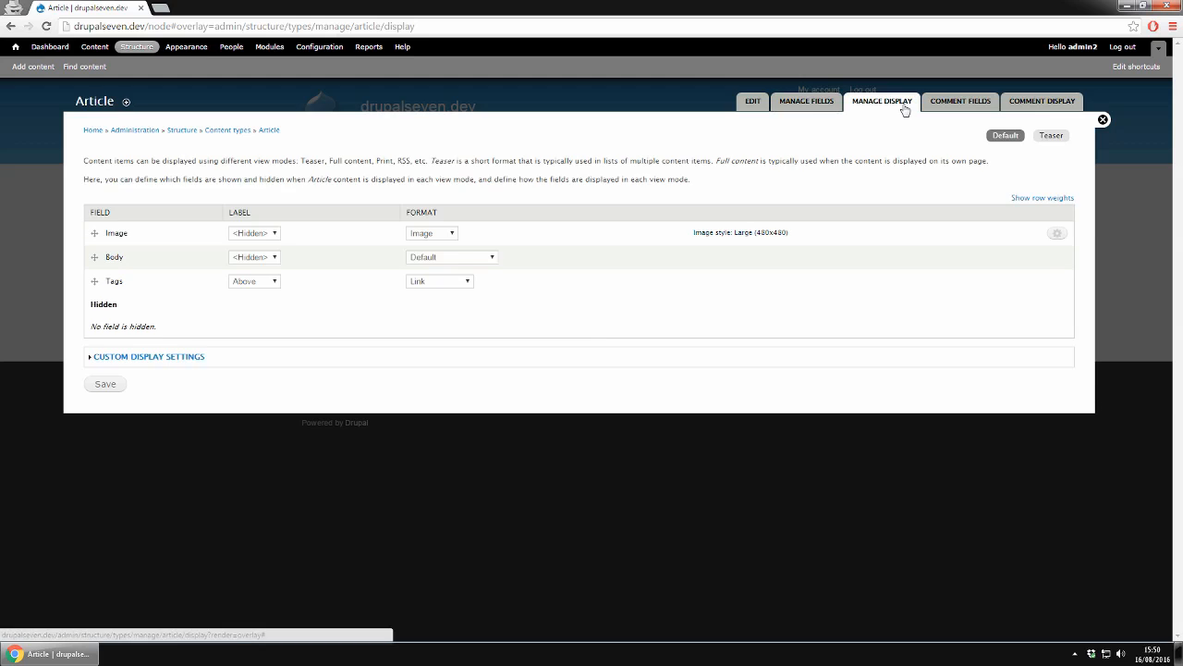
pyautogui.moveTo(95, 287)
pyautogui.mouseDown()
pyautogui.moveTo(95, 331)
pyautogui.moveTo(95, 288)
pyautogui.mouseUp()
pyautogui.click(254, 281)
pyautogui.click(253, 315)
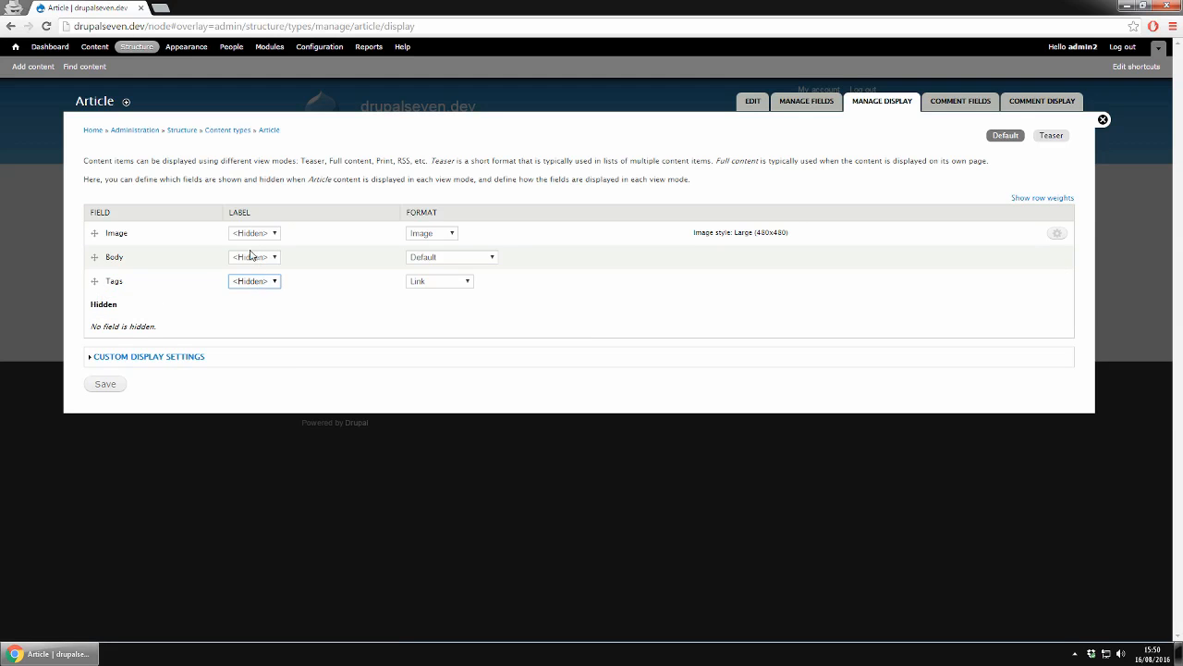
# Examine the Body label choices, the Image and Body format choices and the custom display settings of Article's default display
pyautogui.click(274, 259)
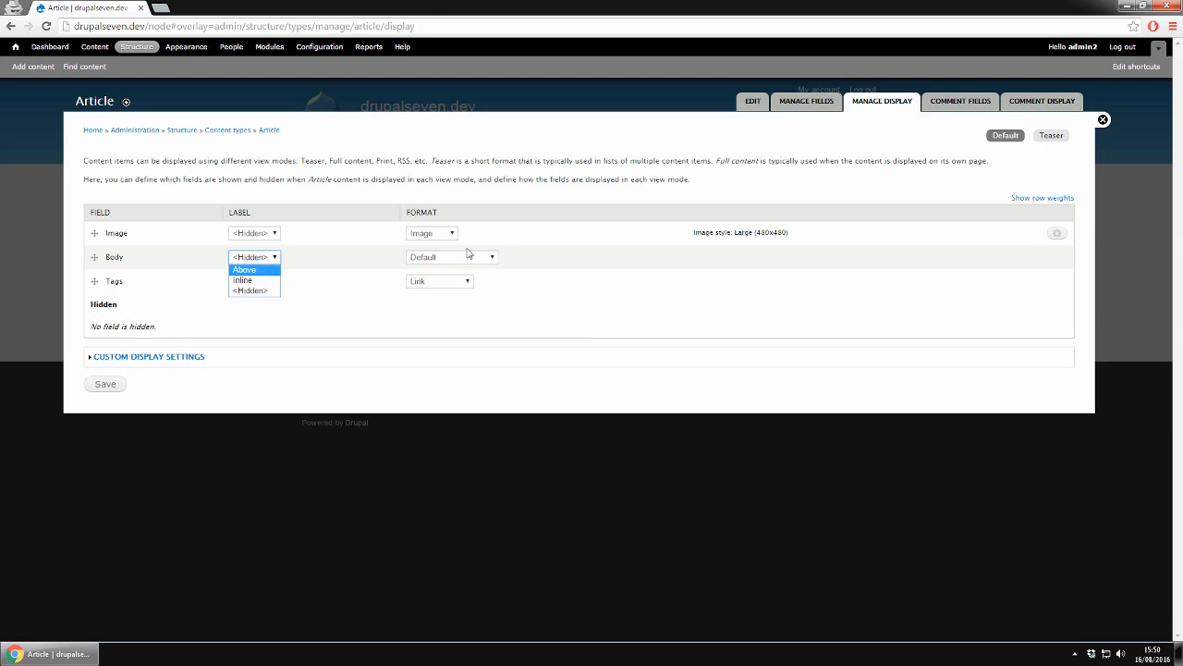
pyautogui.click(440, 236)
pyautogui.click(522, 231)
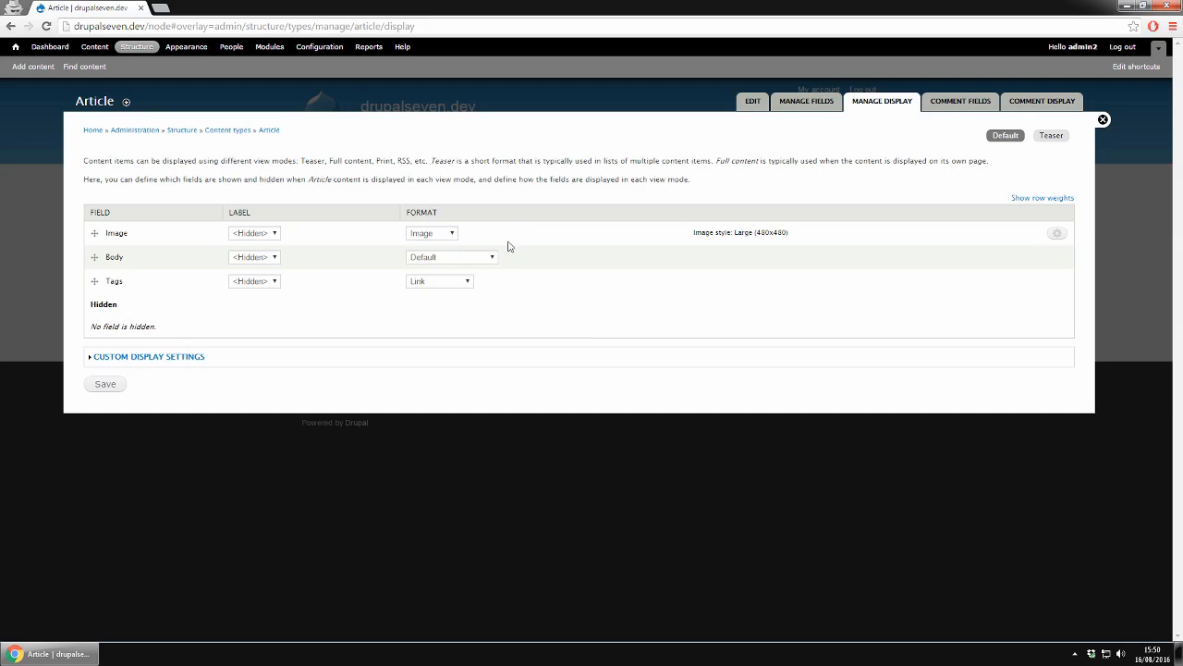
pyautogui.click(494, 259)
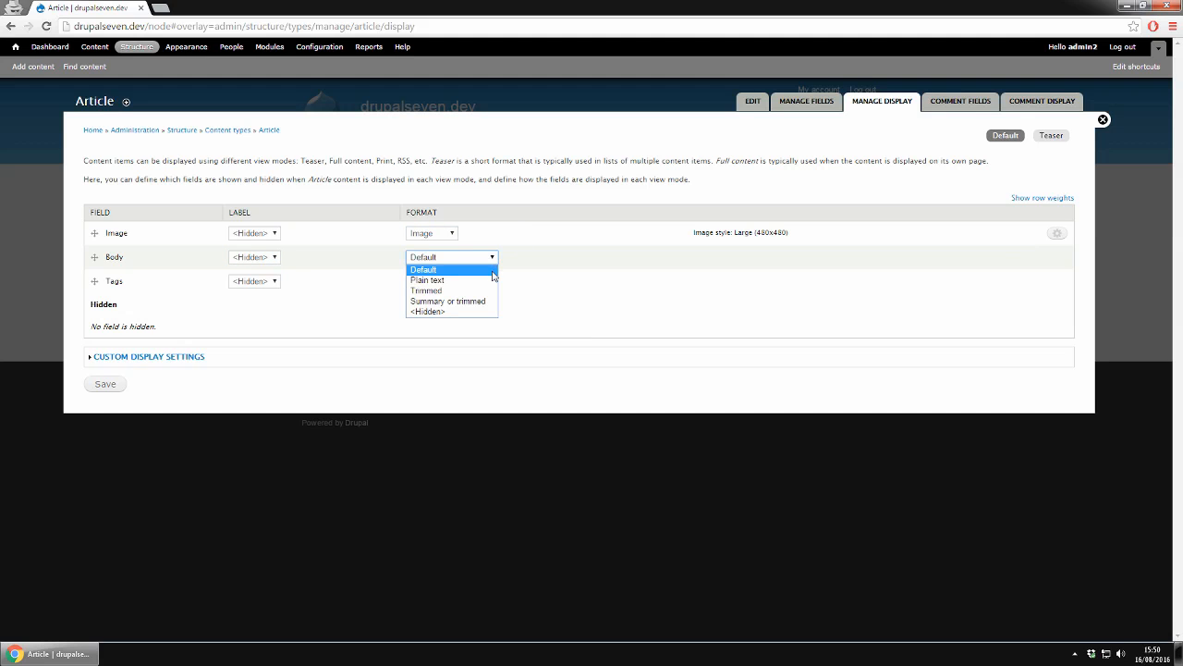
pyautogui.click(577, 305)
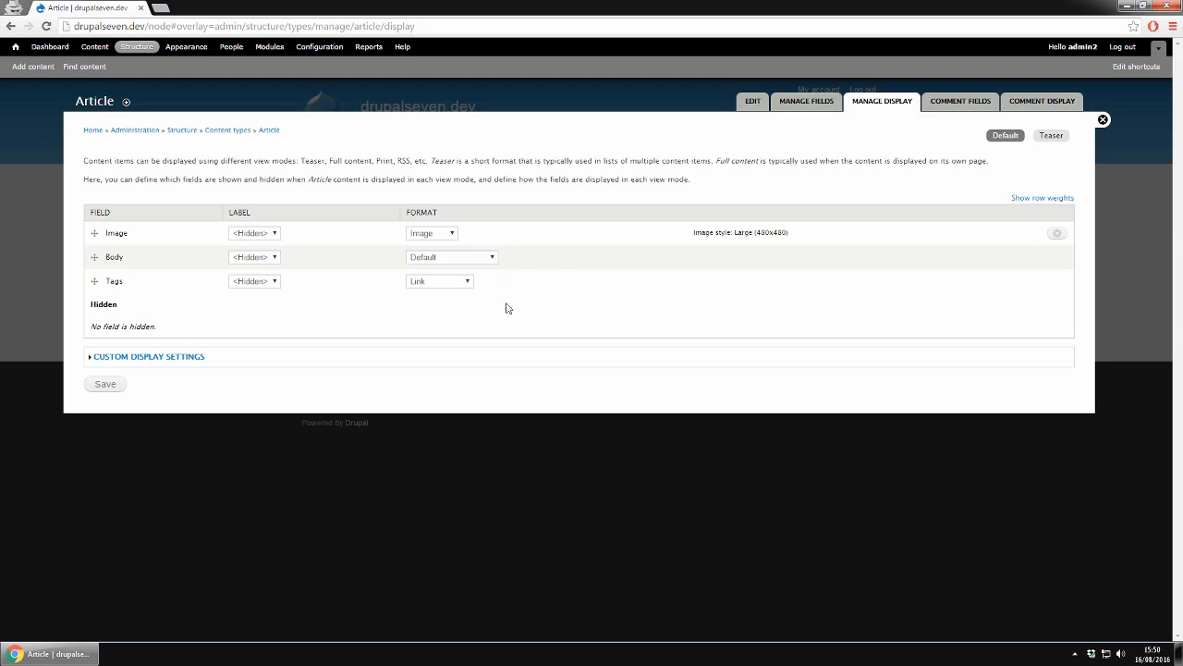
pyautogui.click(157, 364)
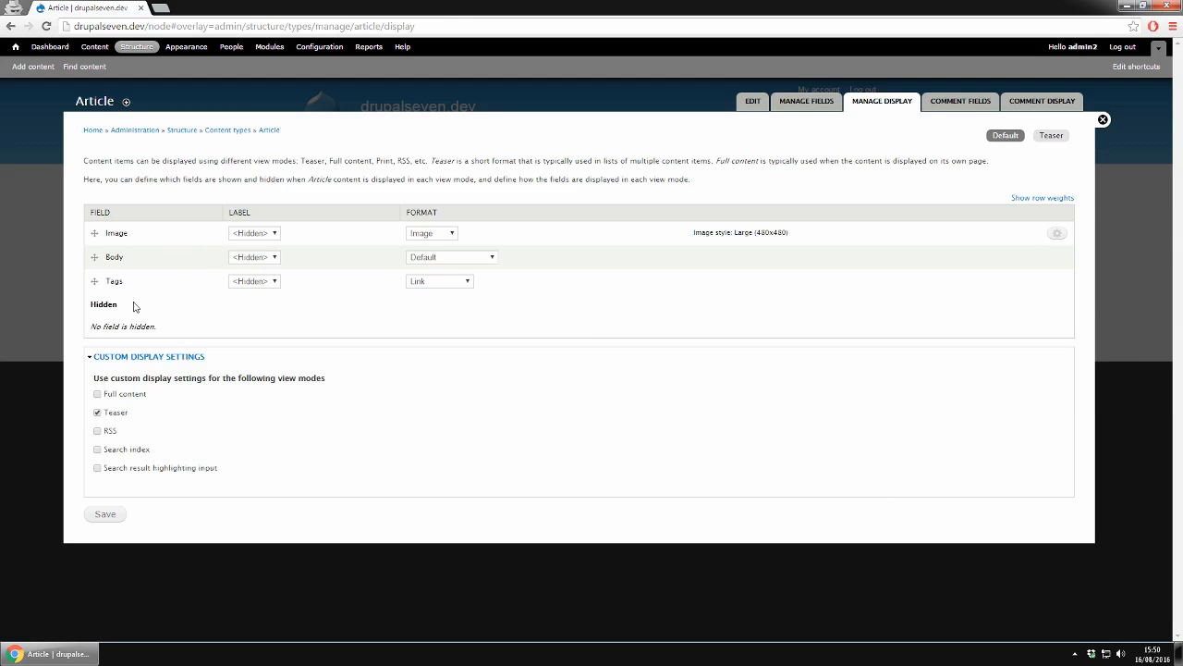
# Move the Body field to Hidden in Article's Teaser display and save the settings
pyautogui.click(1049, 136)
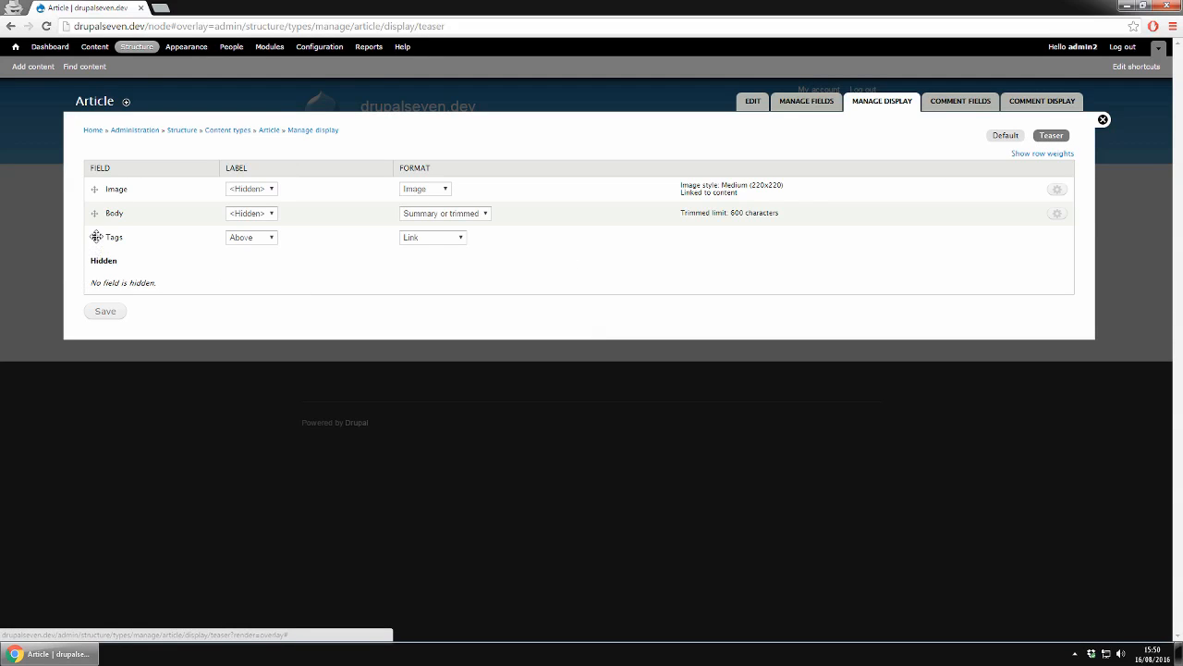
pyautogui.moveTo(100, 214); pyautogui.dragTo(102, 273)
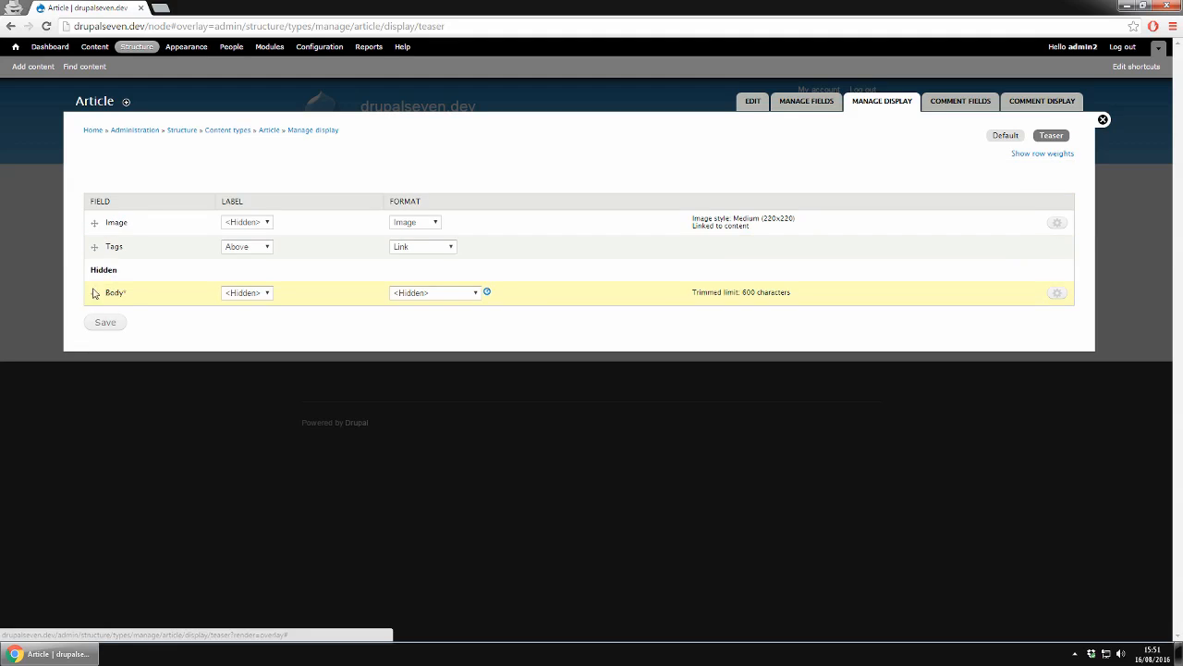
pyautogui.click(106, 289)
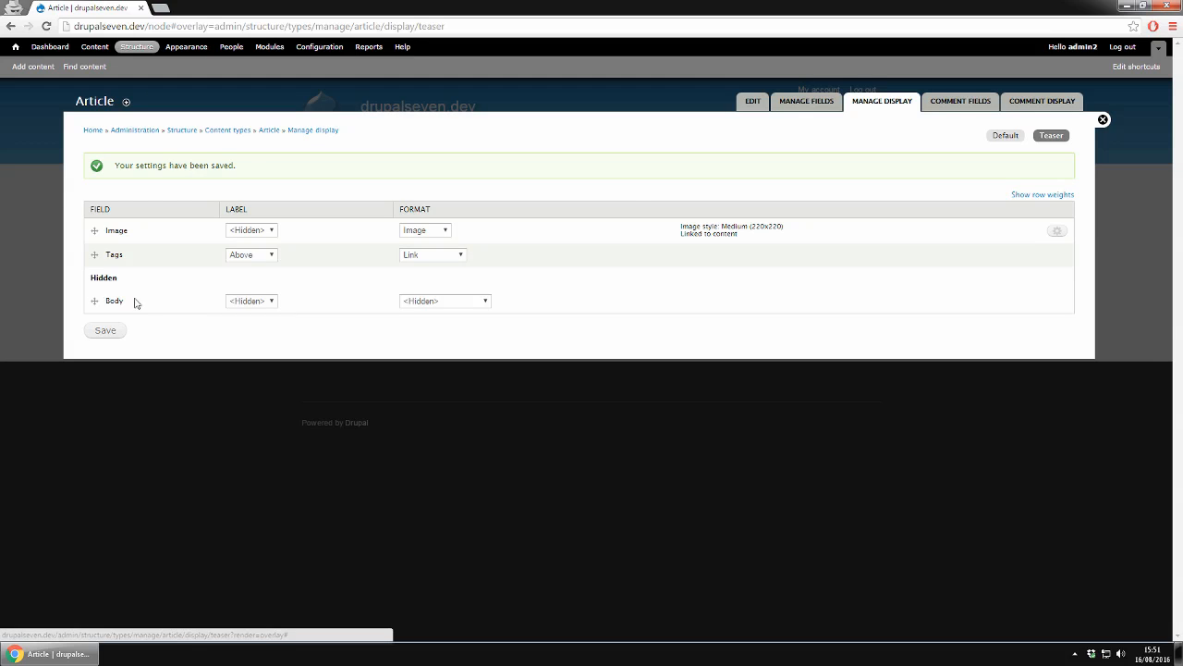
# Enable and save custom display settings for the Full comment view mode in Article's comment display, and close the administration overlay
pyautogui.click(942, 106)
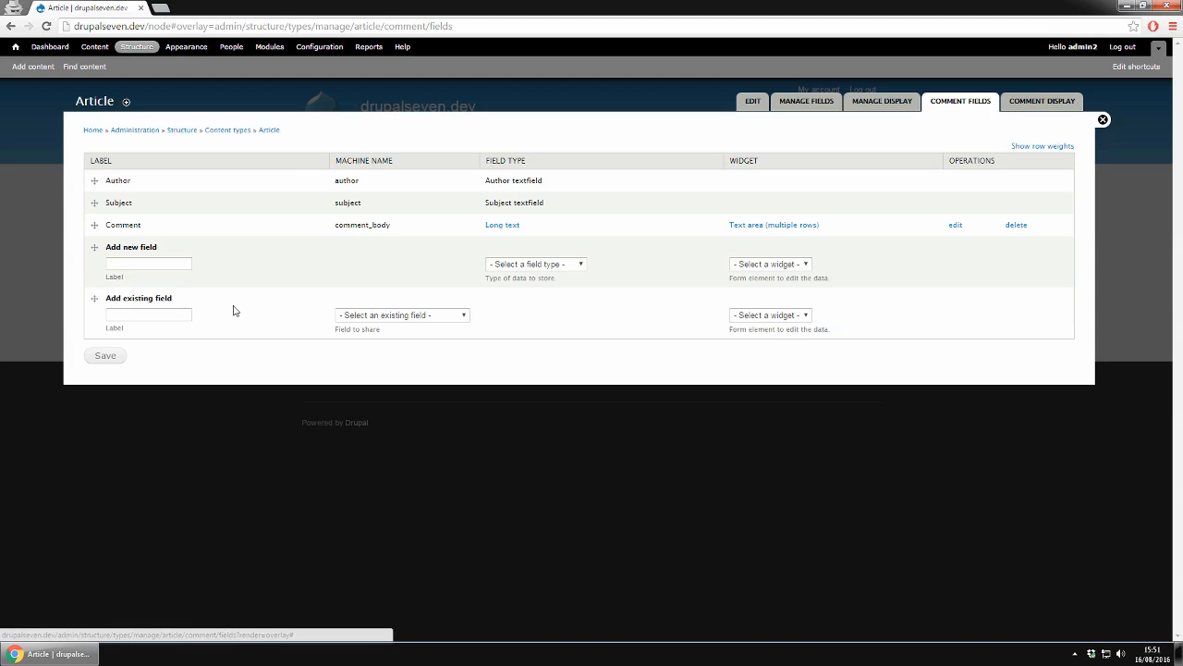
pyautogui.click(1059, 104)
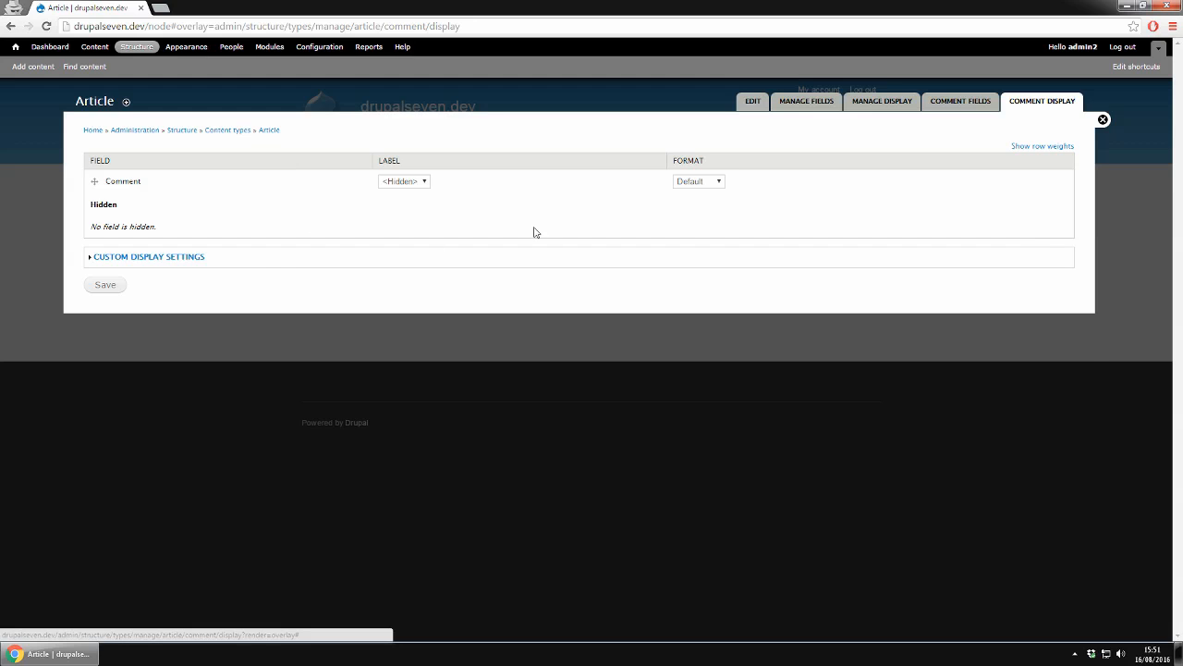
pyautogui.click(165, 260)
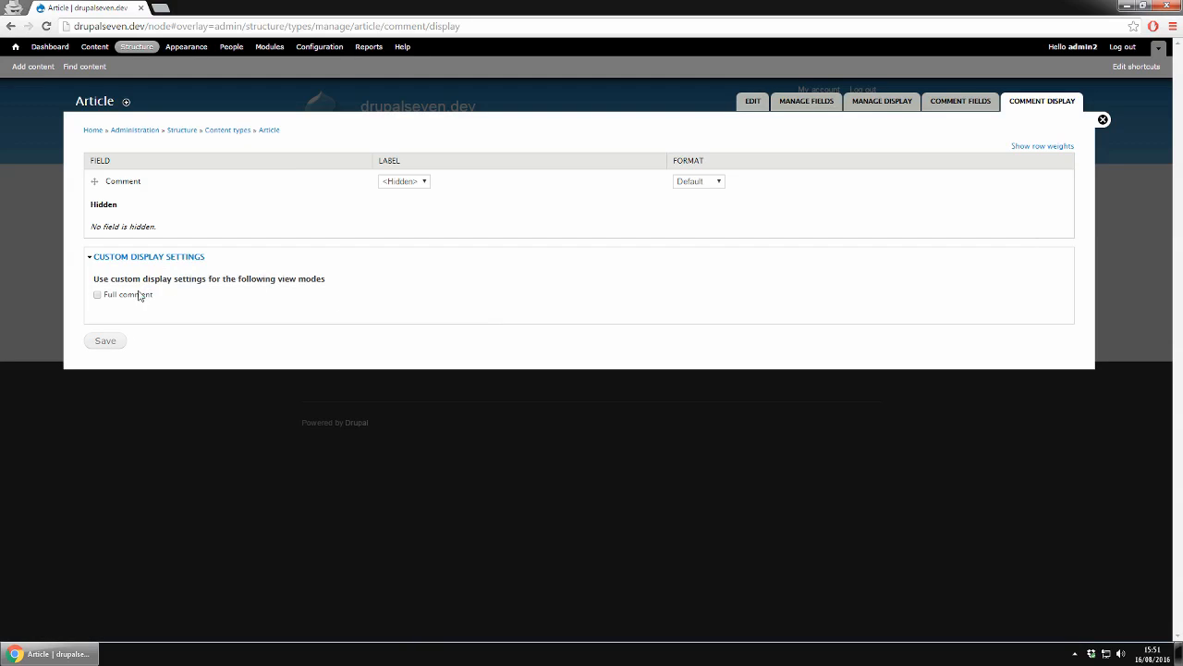
pyautogui.click(129, 296)
pyautogui.click(104, 347)
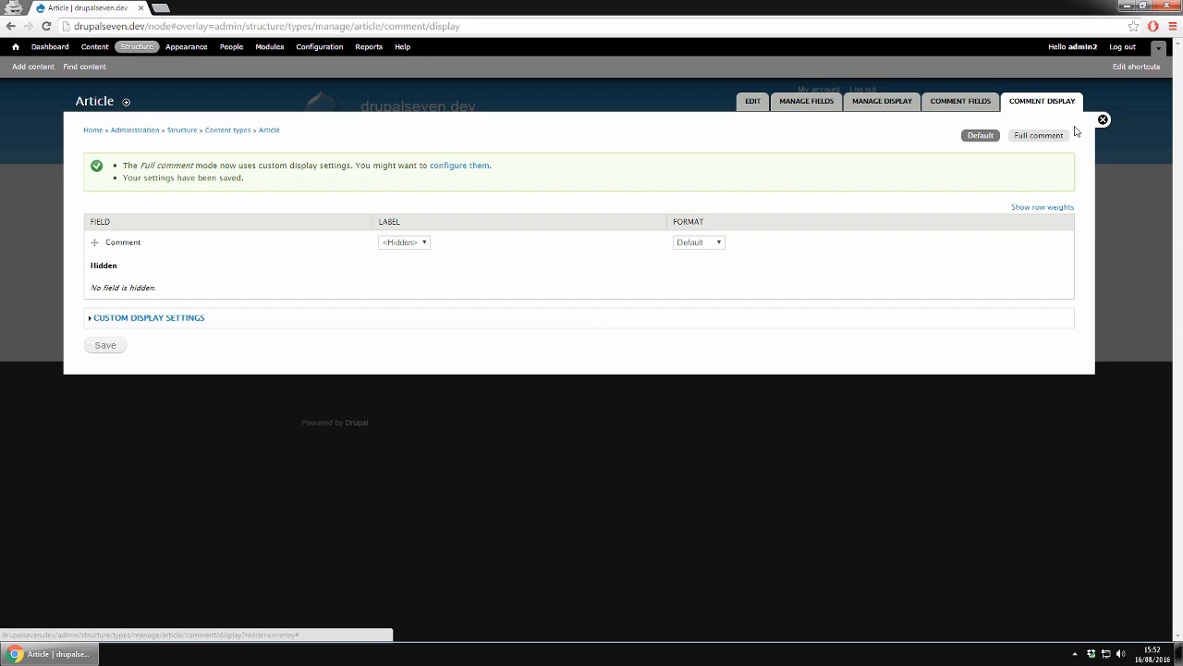
pyautogui.click(199, 324)
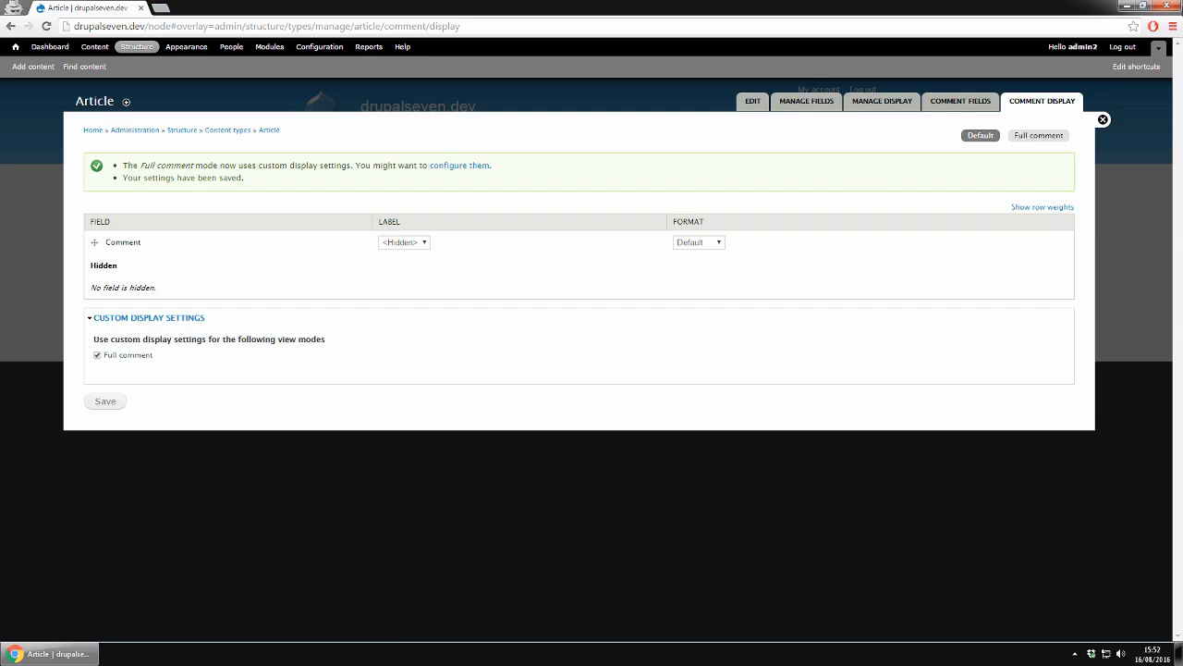
pyautogui.click(1103, 119)
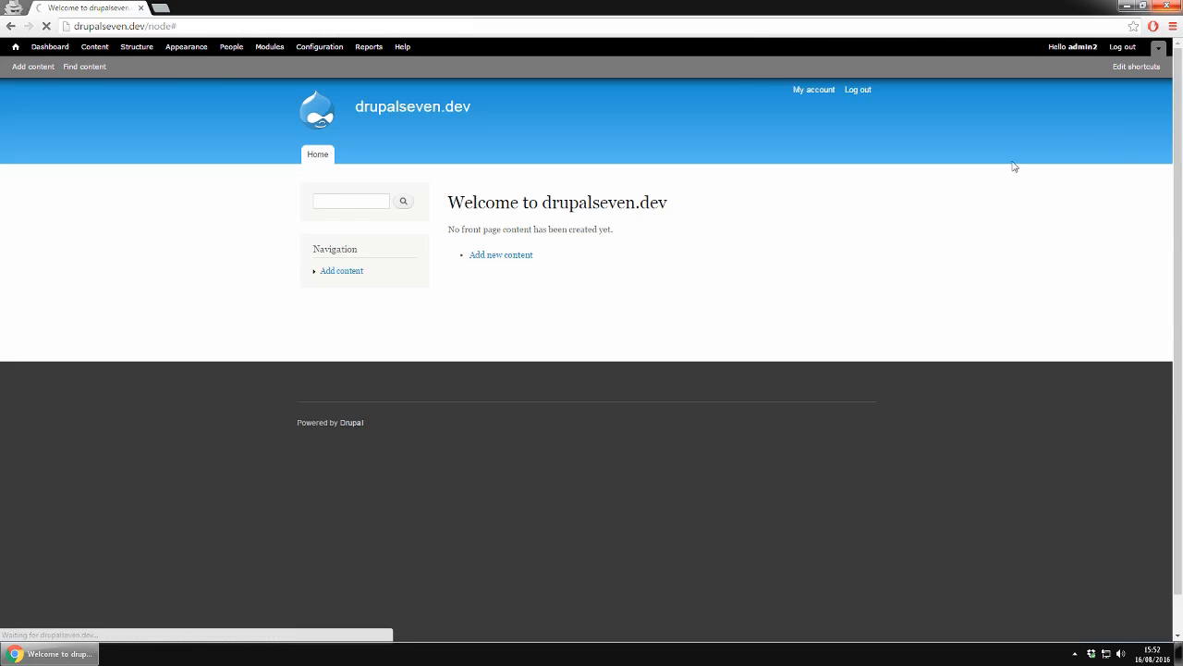
# Examine the Basic page content type's submission form, publishing, display, comment and menu settings
pyautogui.click(130, 49)
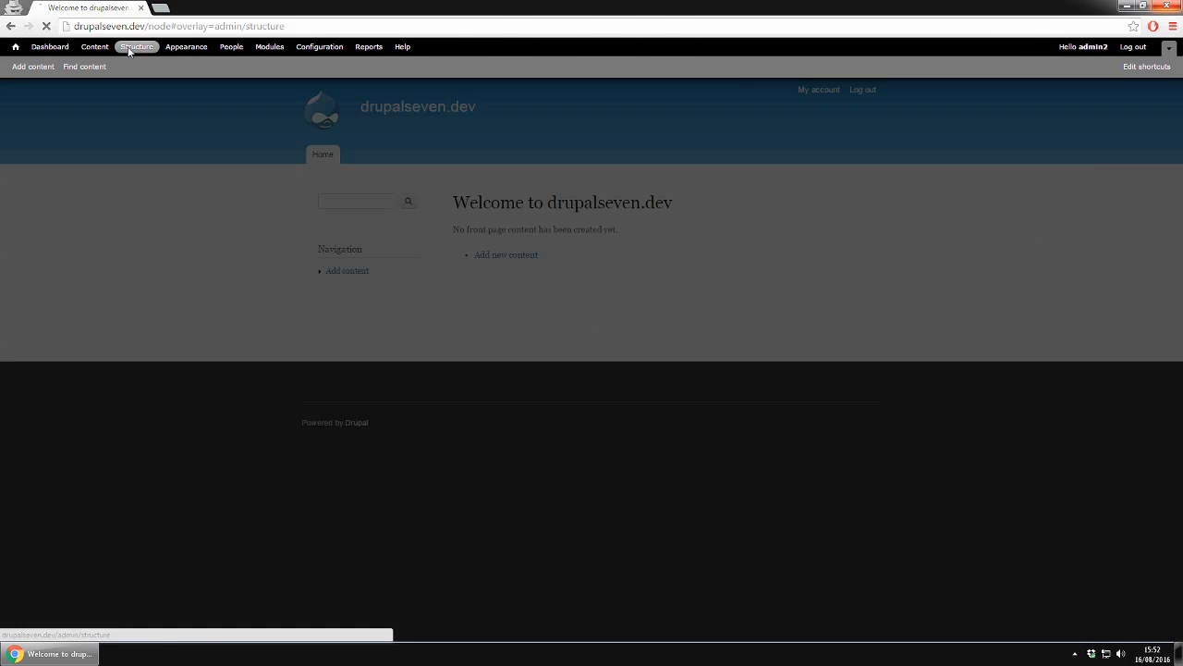
pyautogui.click(140, 191)
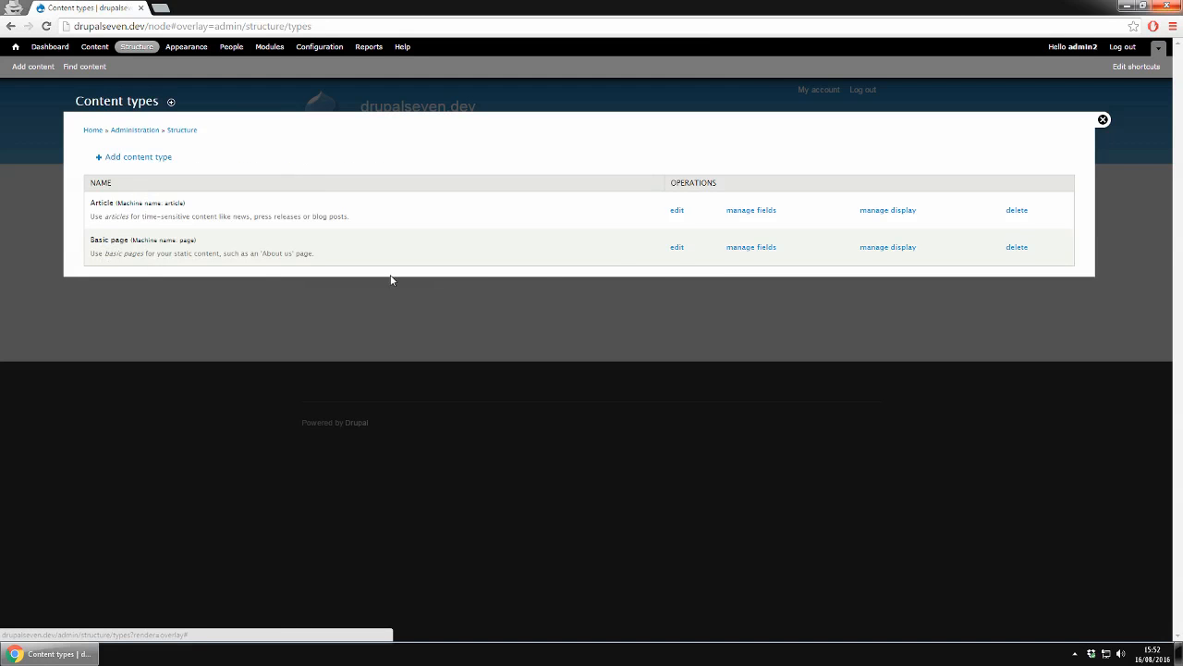
pyautogui.click(676, 247)
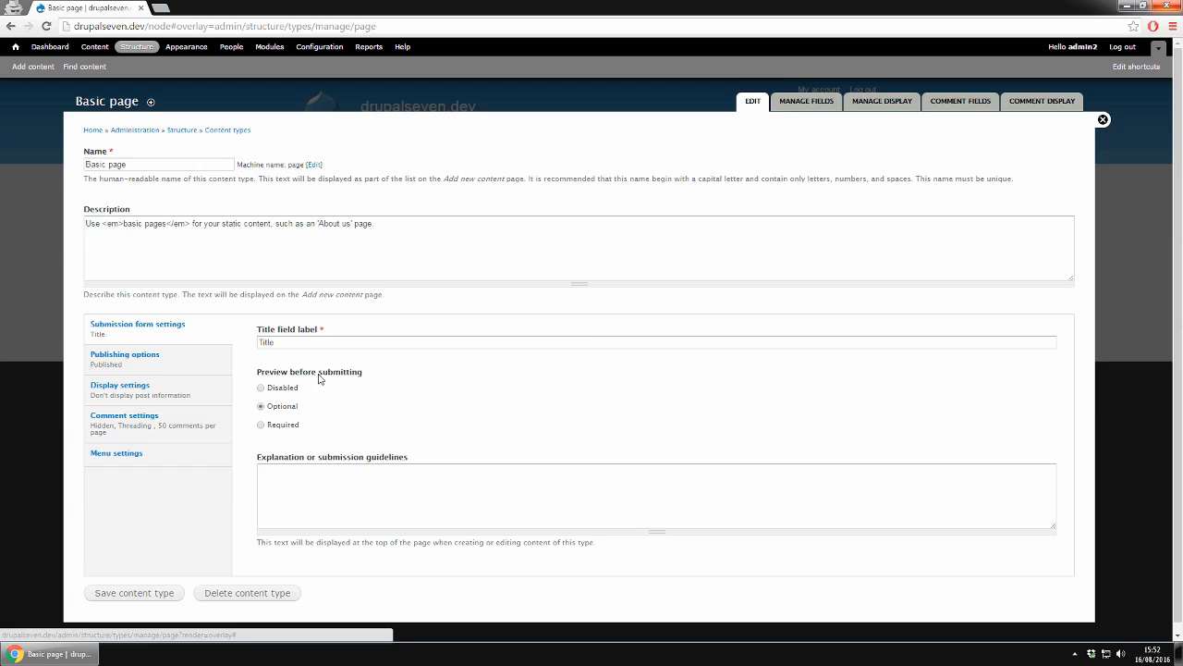
pyautogui.click(125, 361)
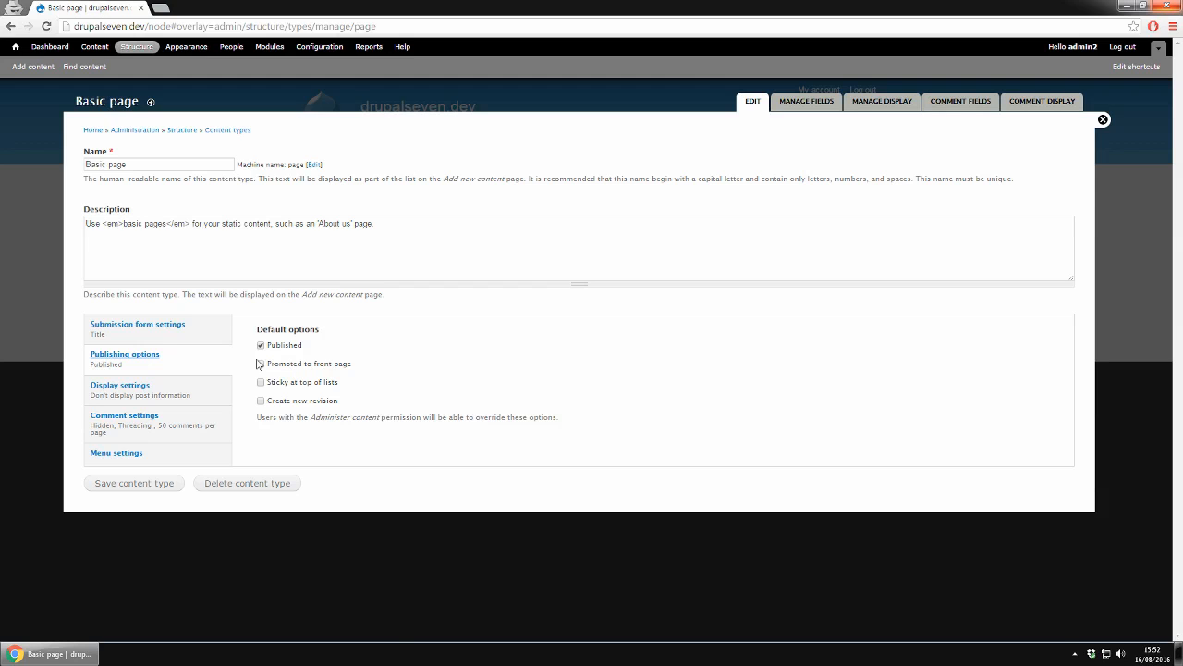
pyautogui.click(163, 395)
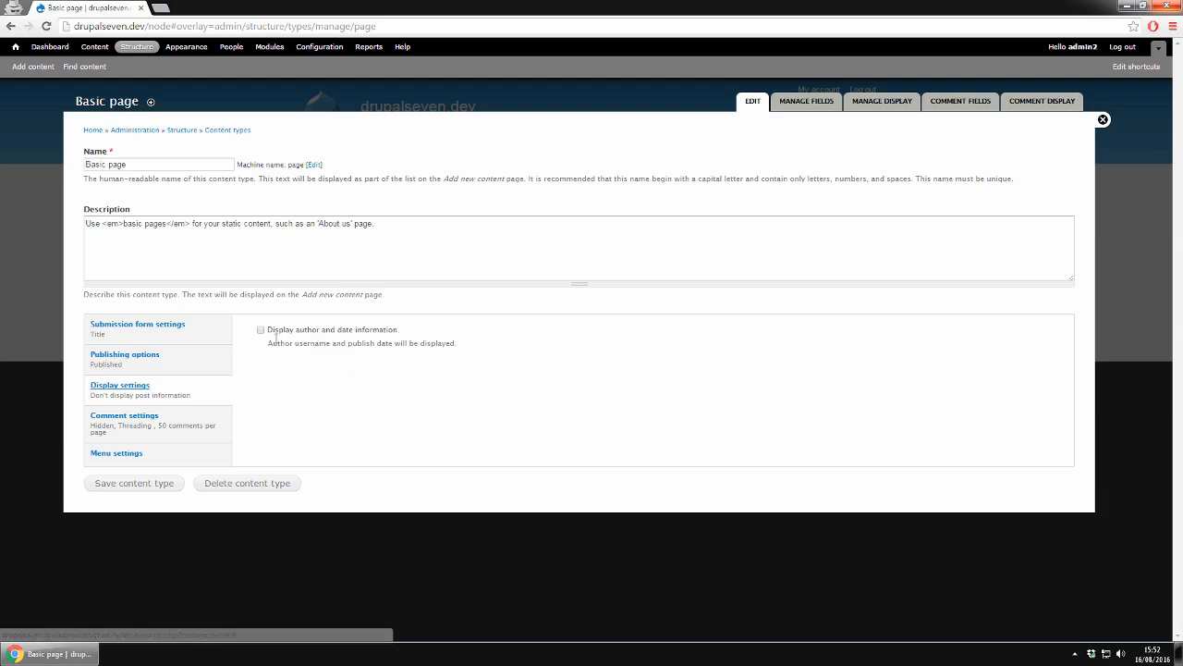
pyautogui.click(181, 432)
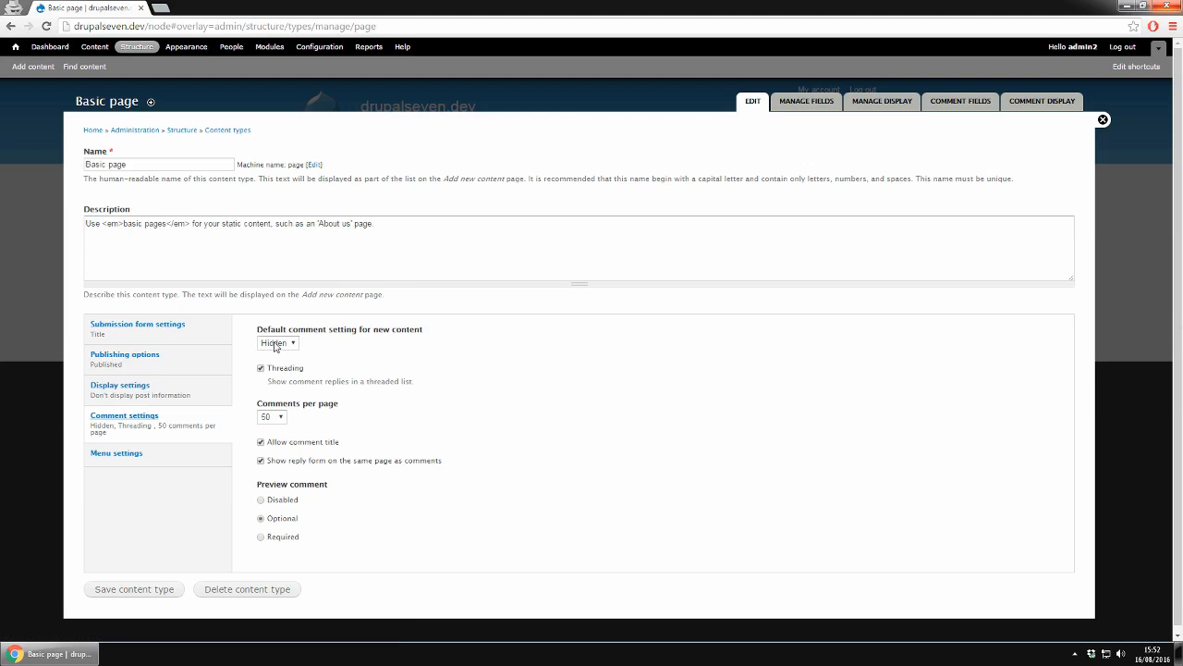
pyautogui.click(121, 454)
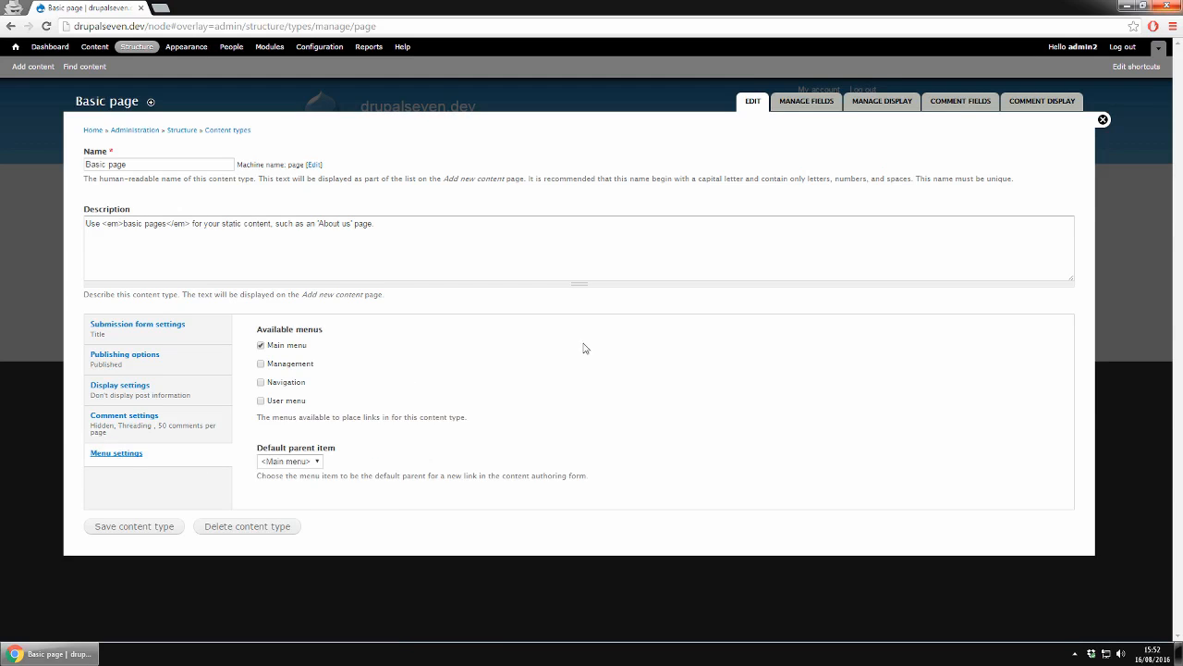
# Examine the Basic page content type's fields, display, comment fields and custom comment display settings, and close the administration overlay
pyautogui.click(807, 102)
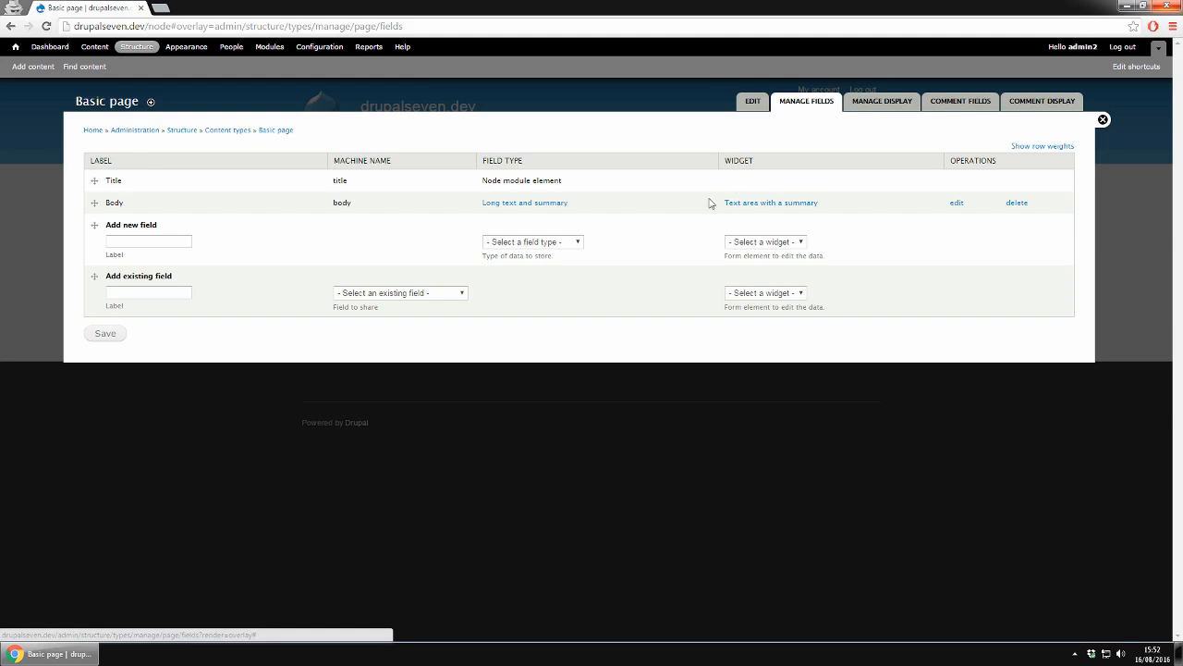
pyautogui.click(883, 103)
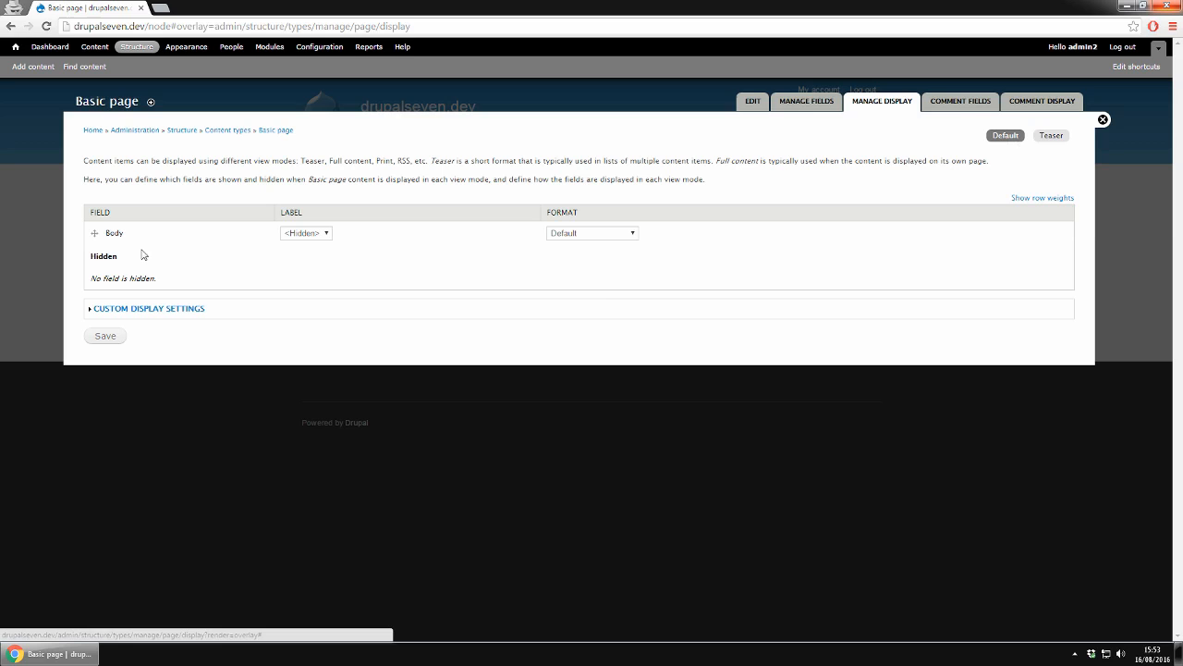
pyautogui.click(960, 109)
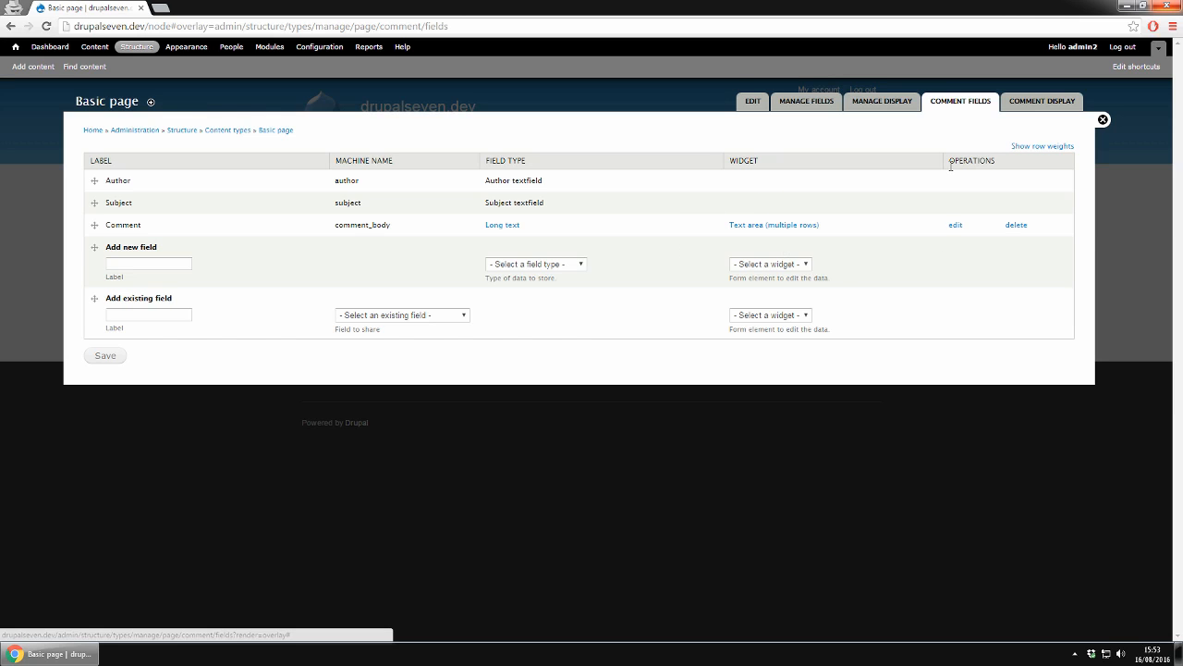
pyautogui.click(1036, 112)
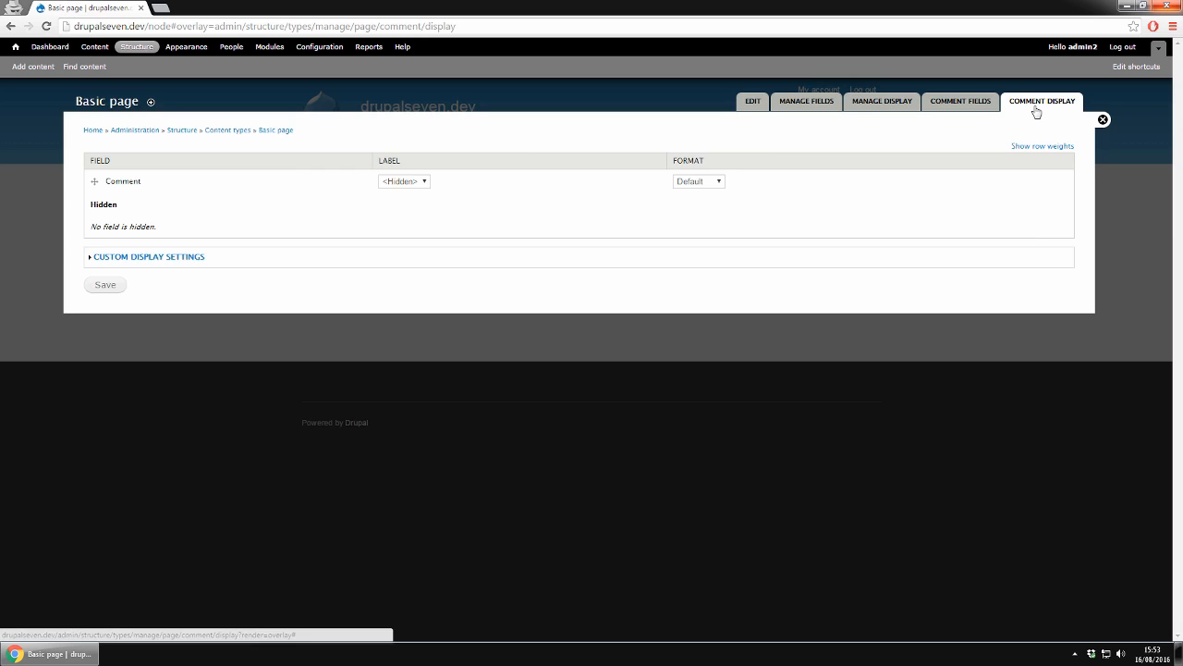
pyautogui.click(175, 258)
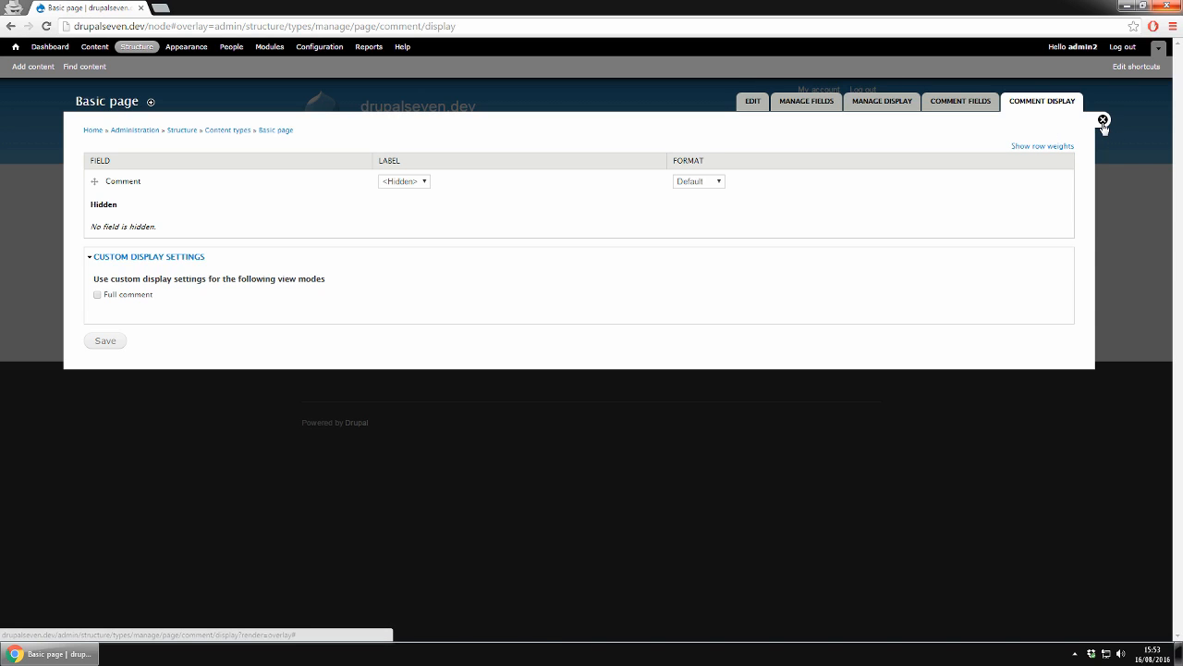
pyautogui.click(1103, 121)
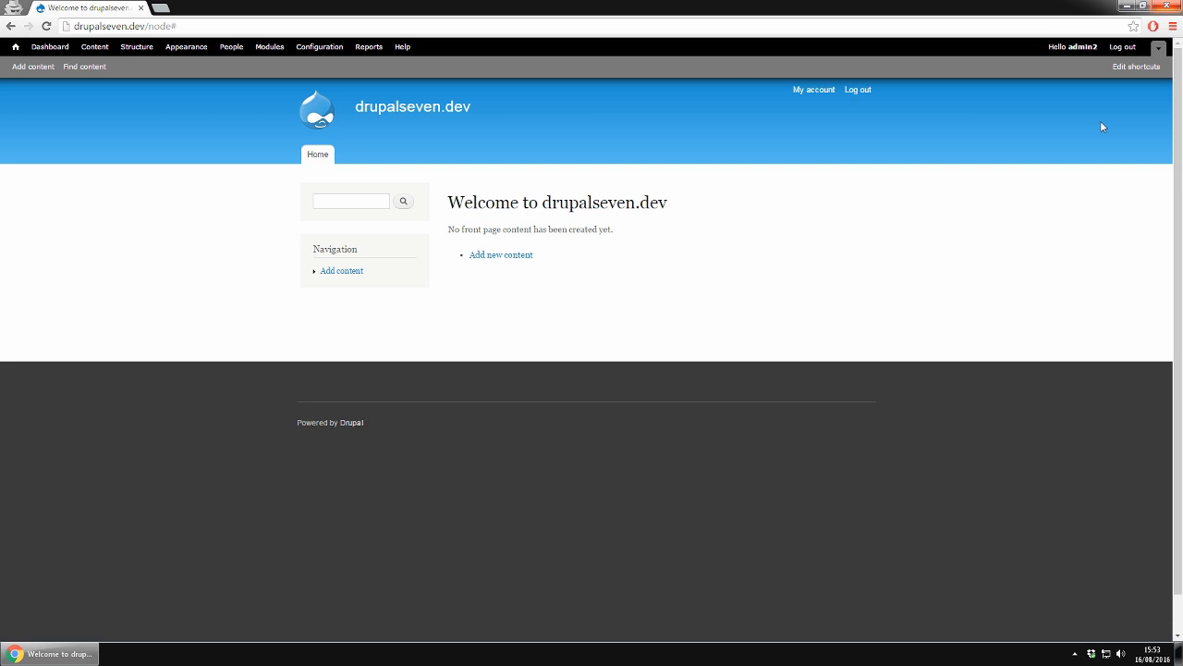
# Open the site's module list and deselect the Color core module
pyautogui.click(269, 53)
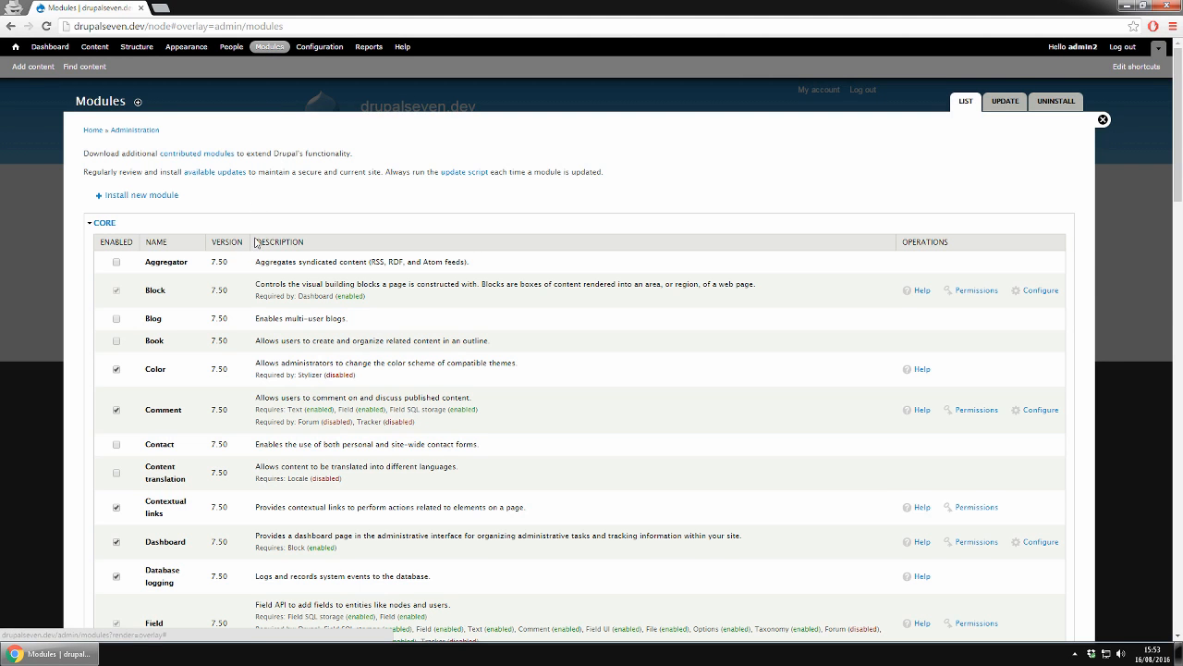
pyautogui.scroll(-1, 636, 289)
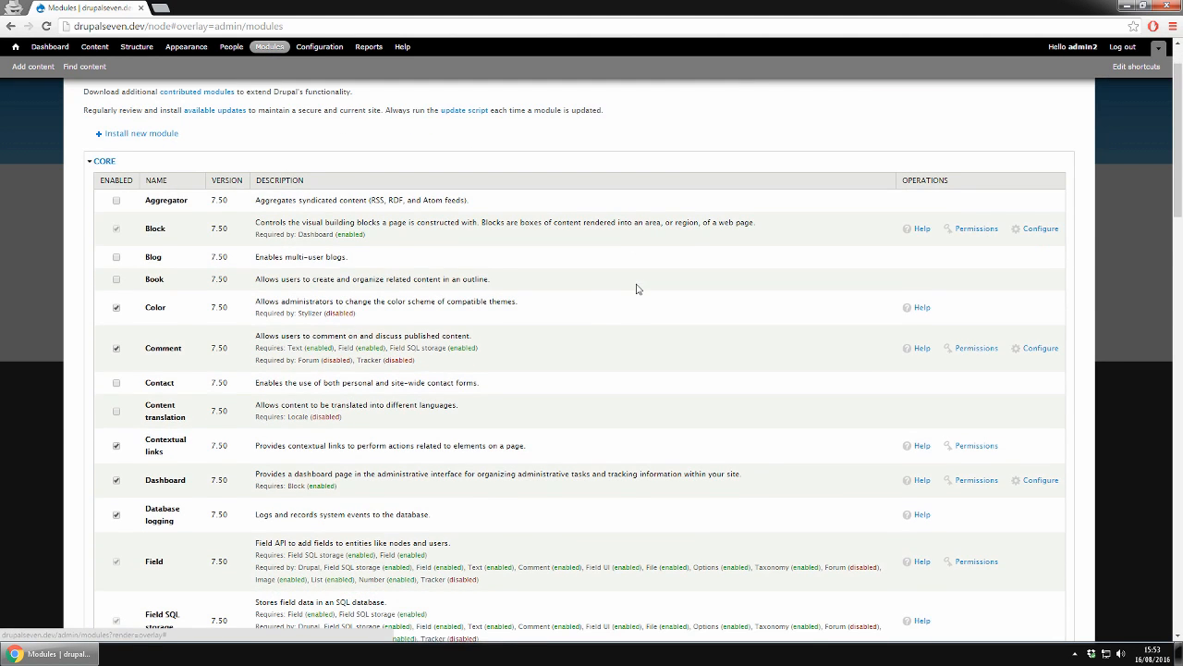
pyautogui.scroll(-1, 636, 288)
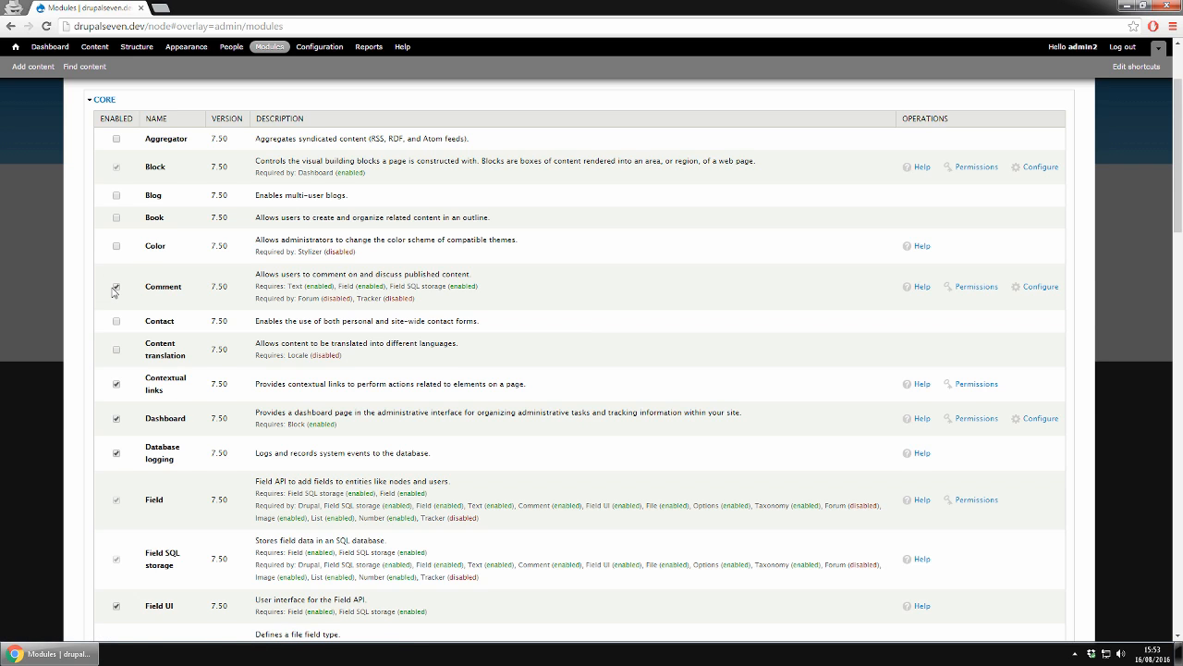
# Deselect the Overlay, RDF and Toolbar core modules
pyautogui.scroll(-1, 114, 289)
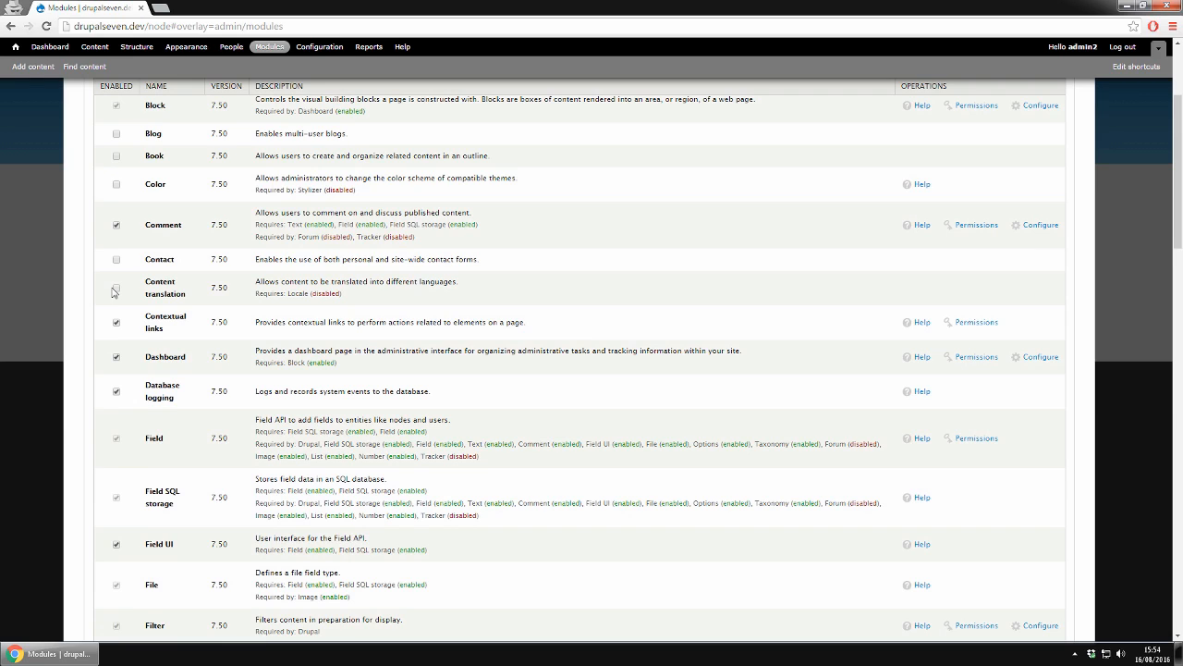
pyautogui.scroll(-2, 196, 271)
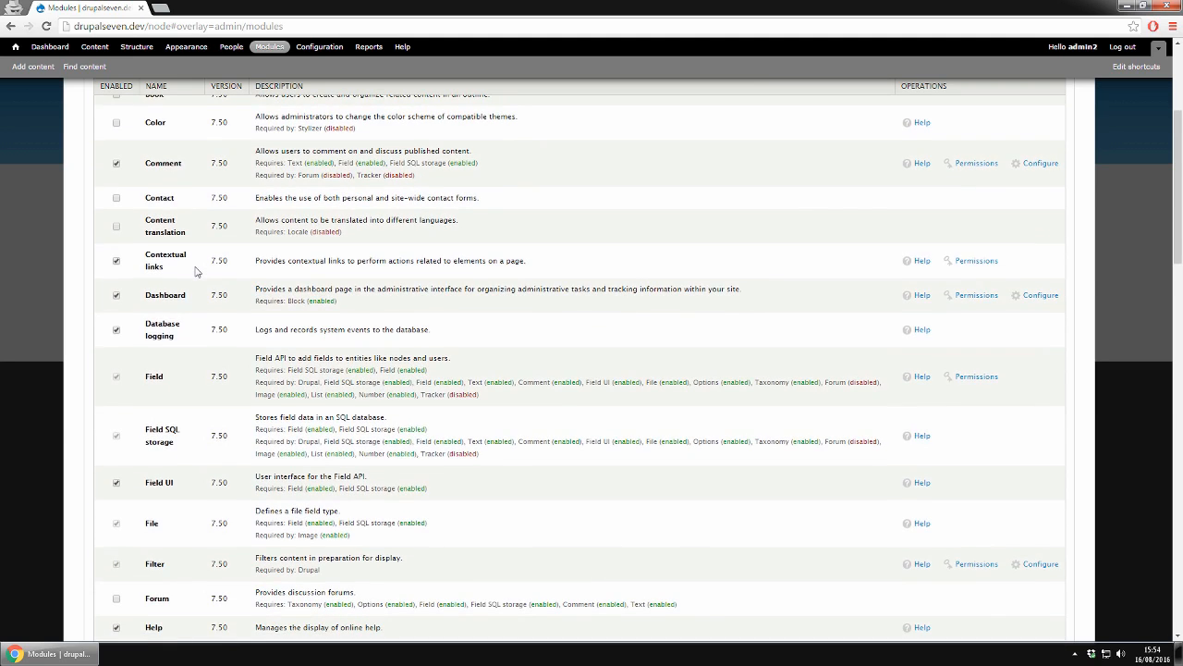
pyautogui.scroll(-2, 196, 271)
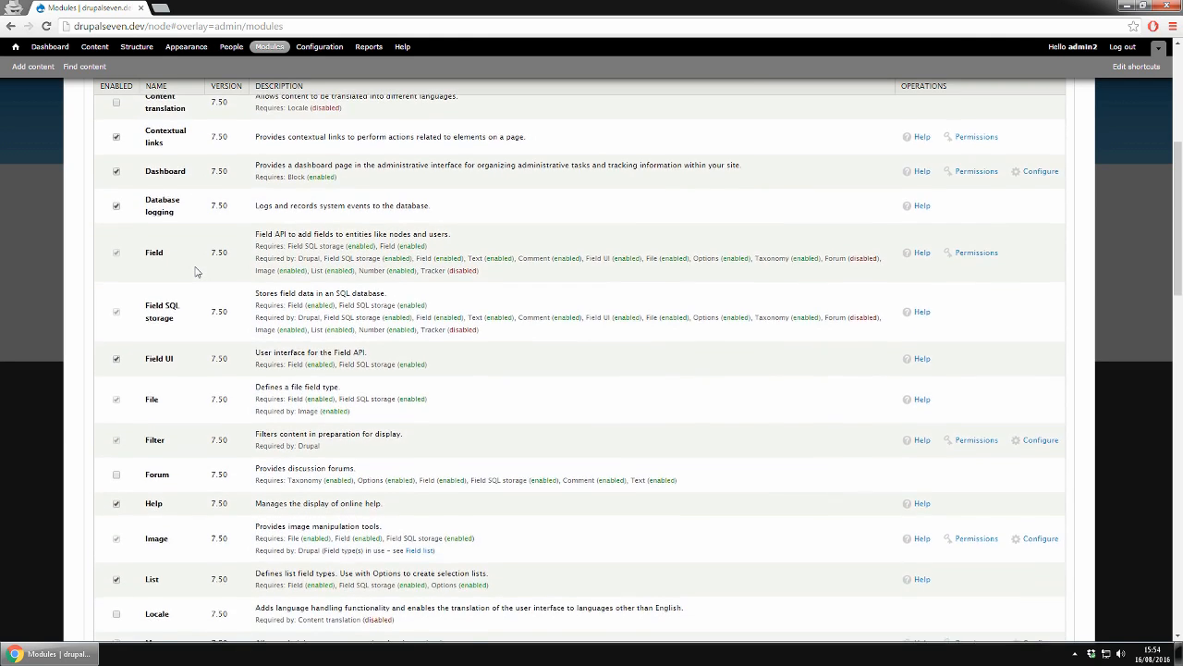
pyautogui.scroll(-2, 608, 296)
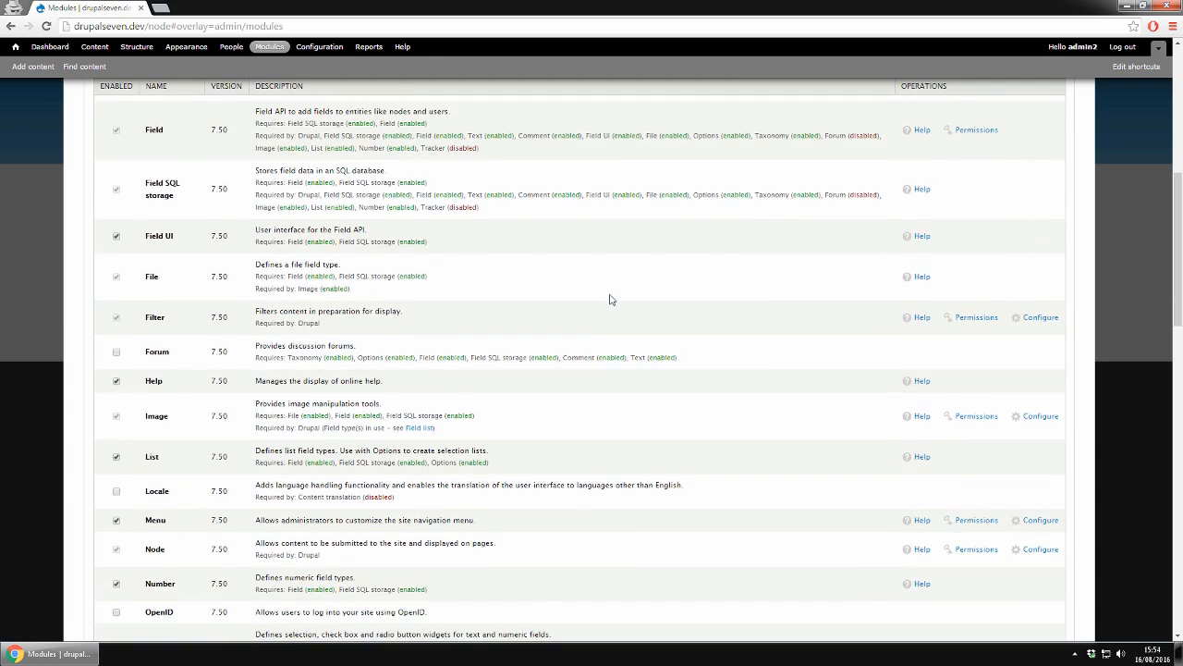
pyautogui.scroll(-1, 611, 296)
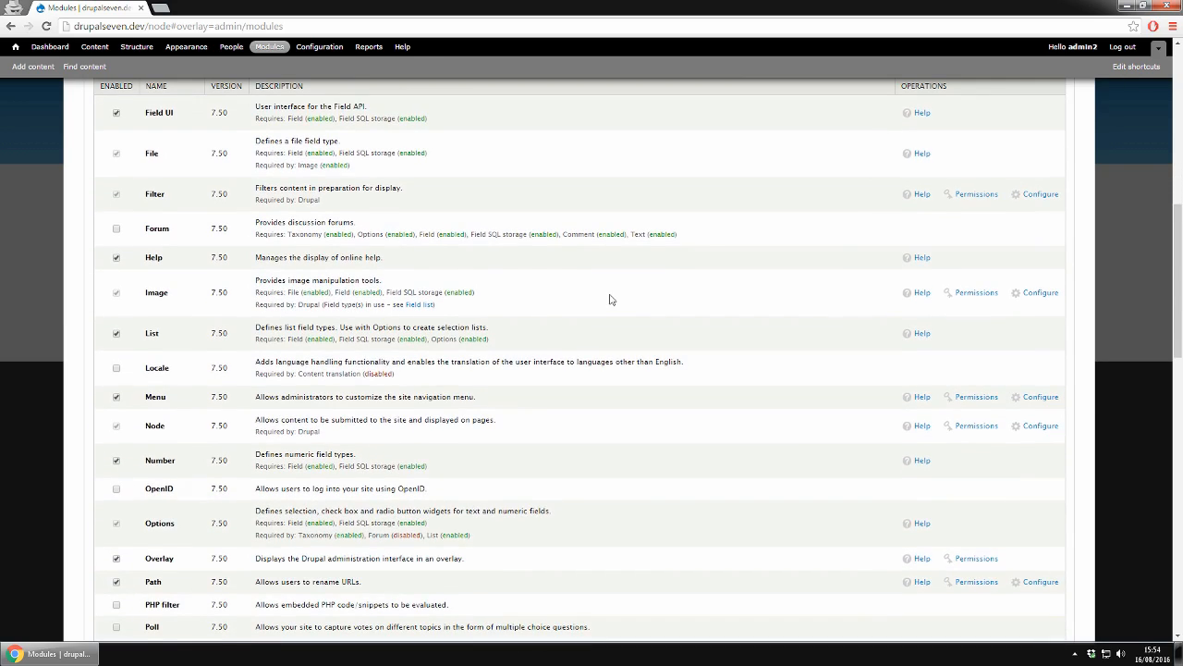
pyautogui.scroll(-2, 611, 299)
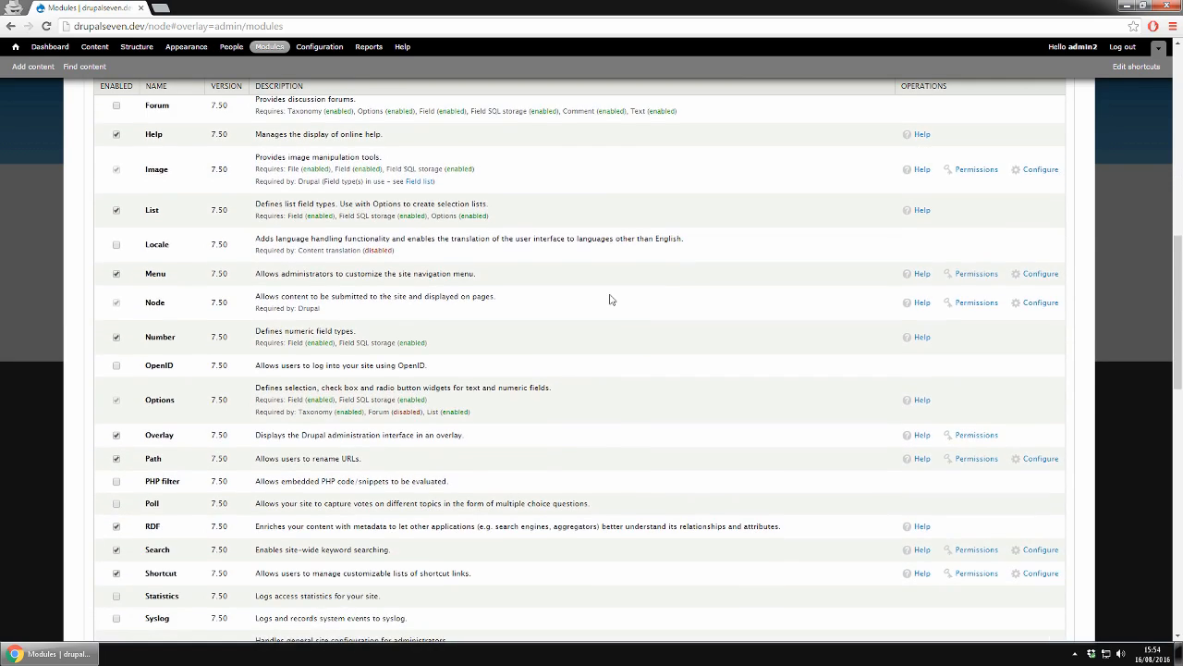
pyautogui.scroll(-1, 610, 299)
pyautogui.scroll(-1, 610, 298)
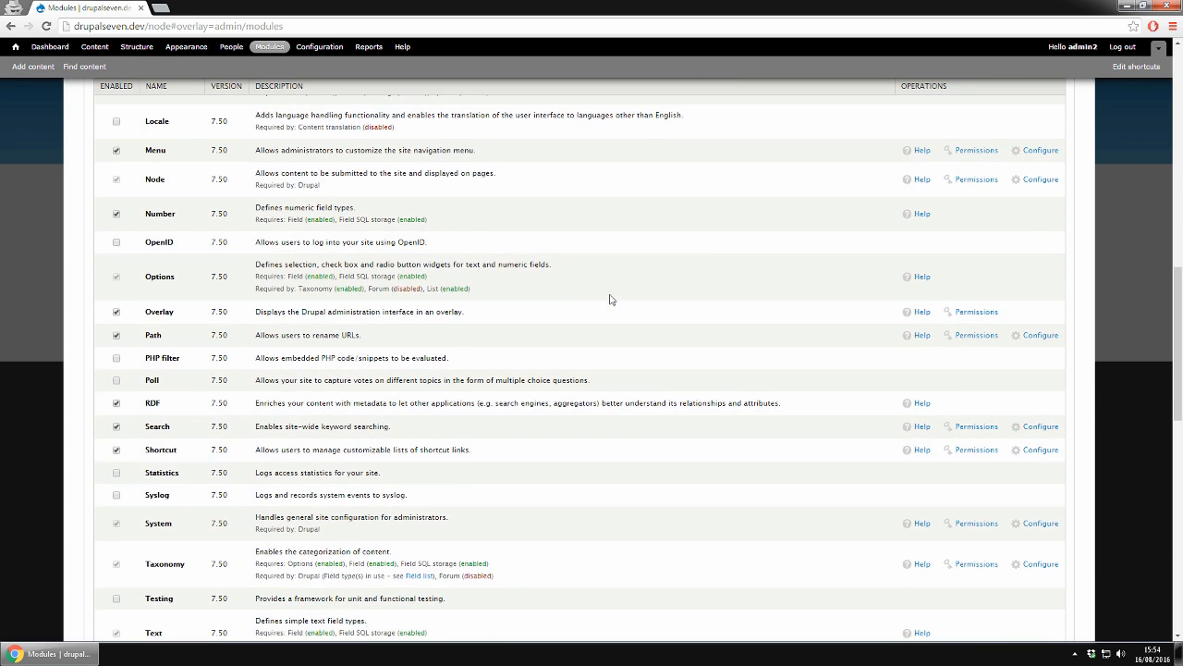
pyautogui.click(118, 313)
pyautogui.scroll(-1, 149, 452)
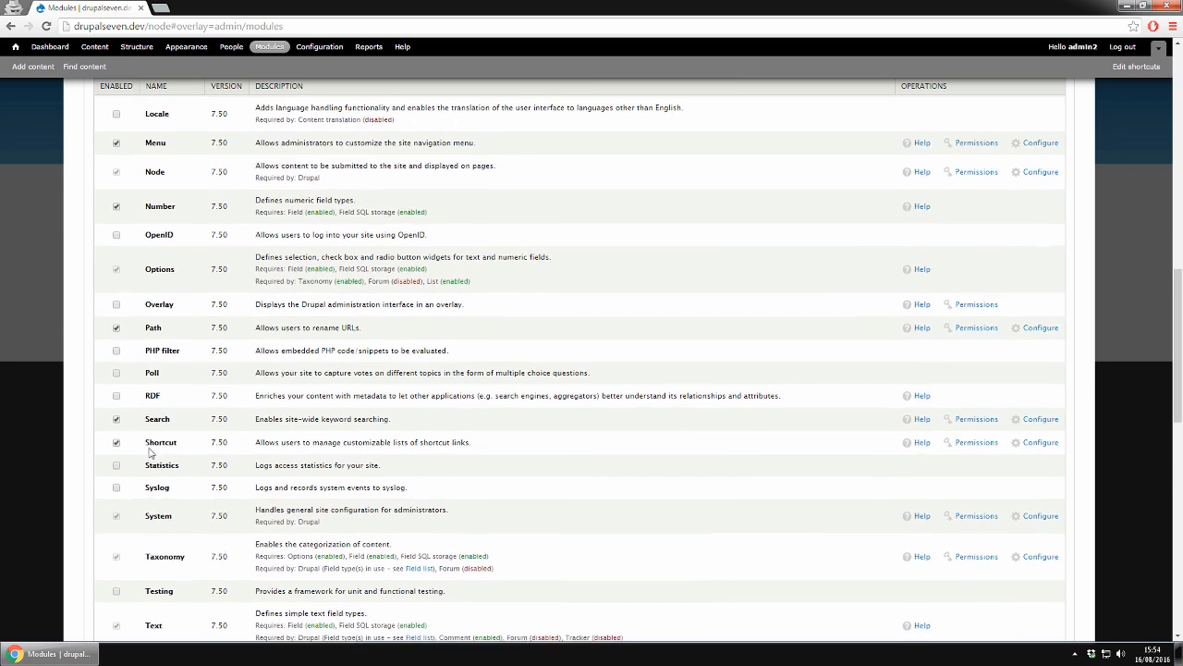
pyautogui.scroll(-2, 149, 452)
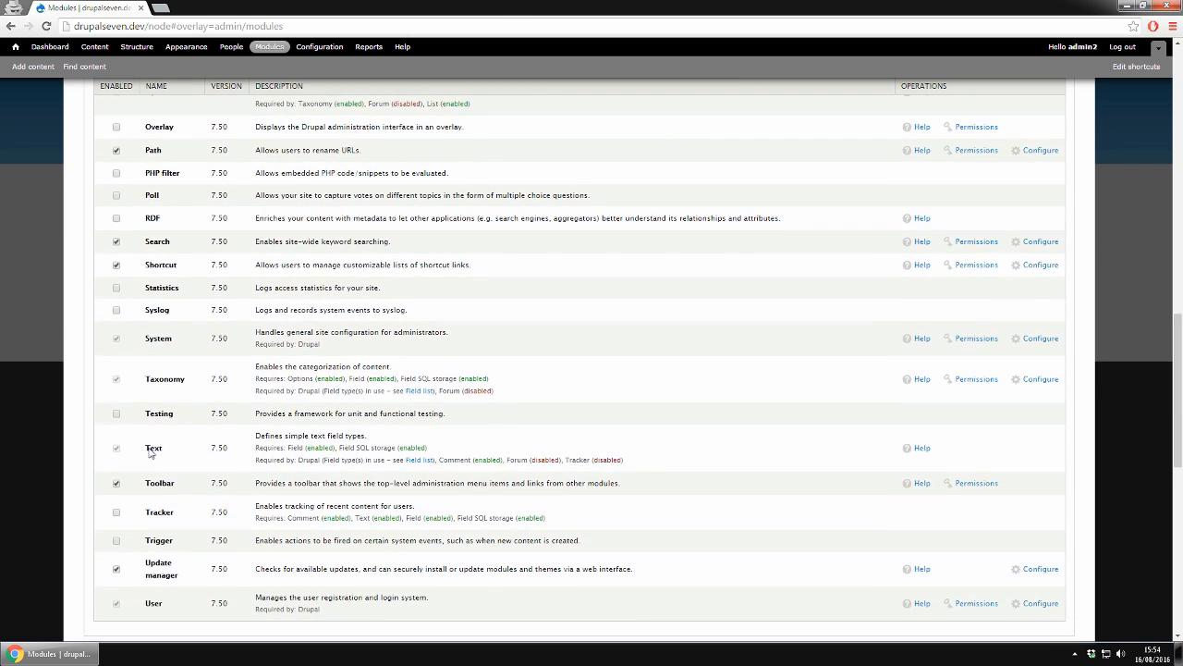
pyautogui.scroll(-1, 226, 442)
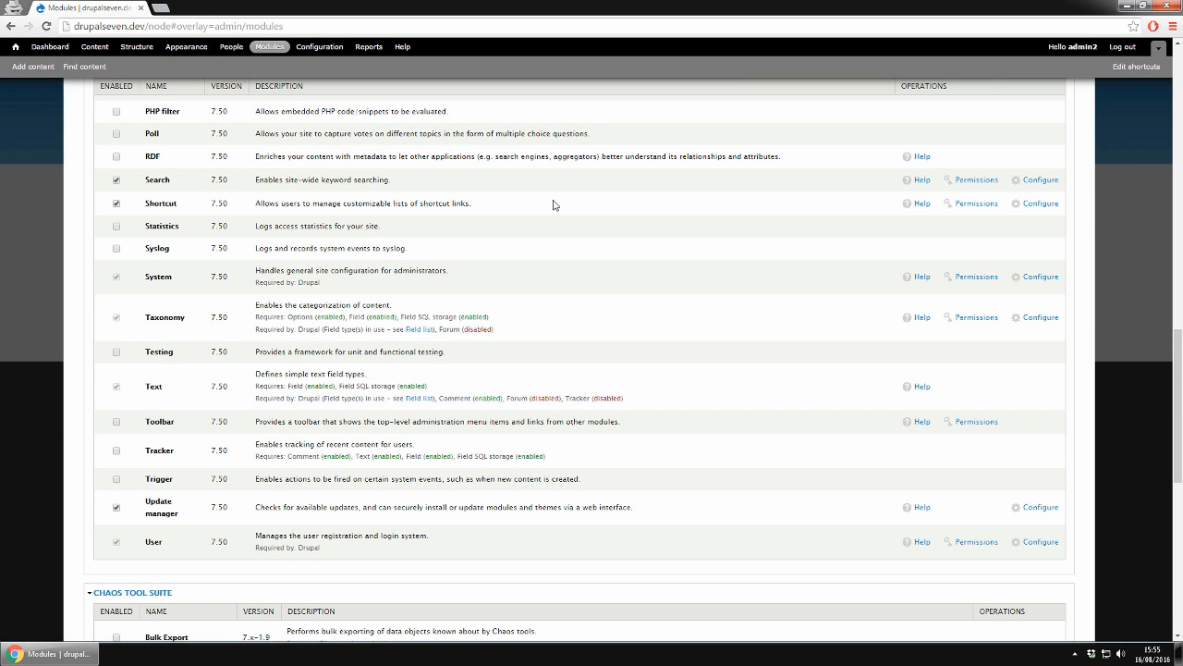
# Collapse the Chaos tool suite and Views module groups below the core modules
pyautogui.scroll(-3, 554, 204)
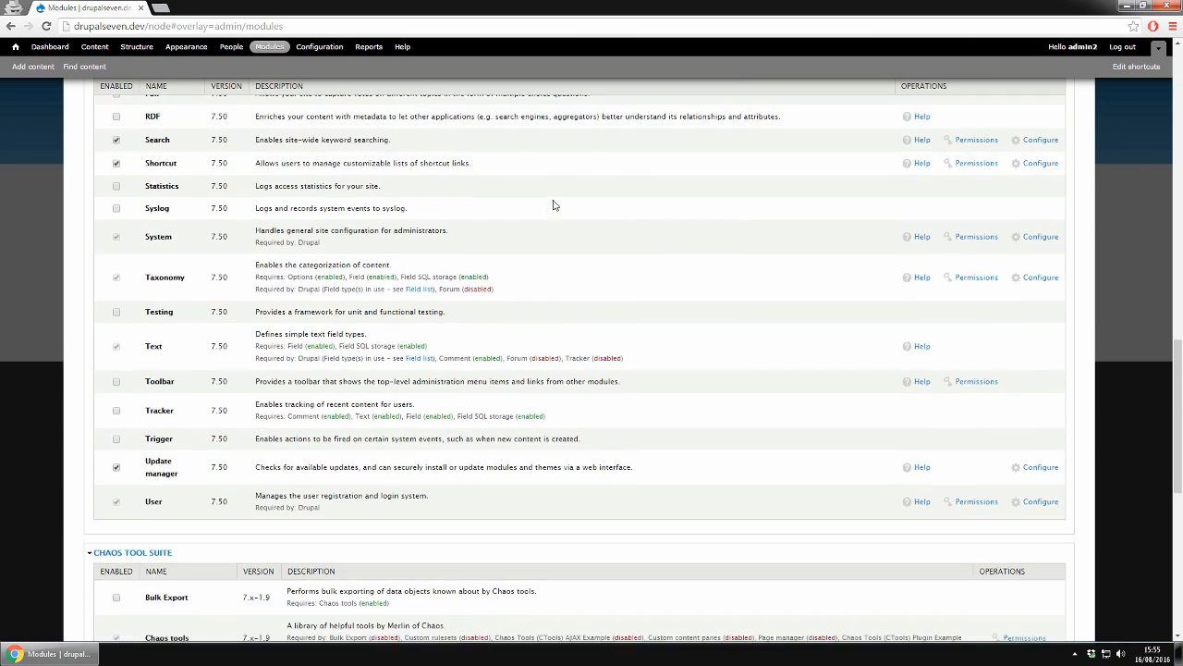
pyautogui.scroll(-3, 554, 204)
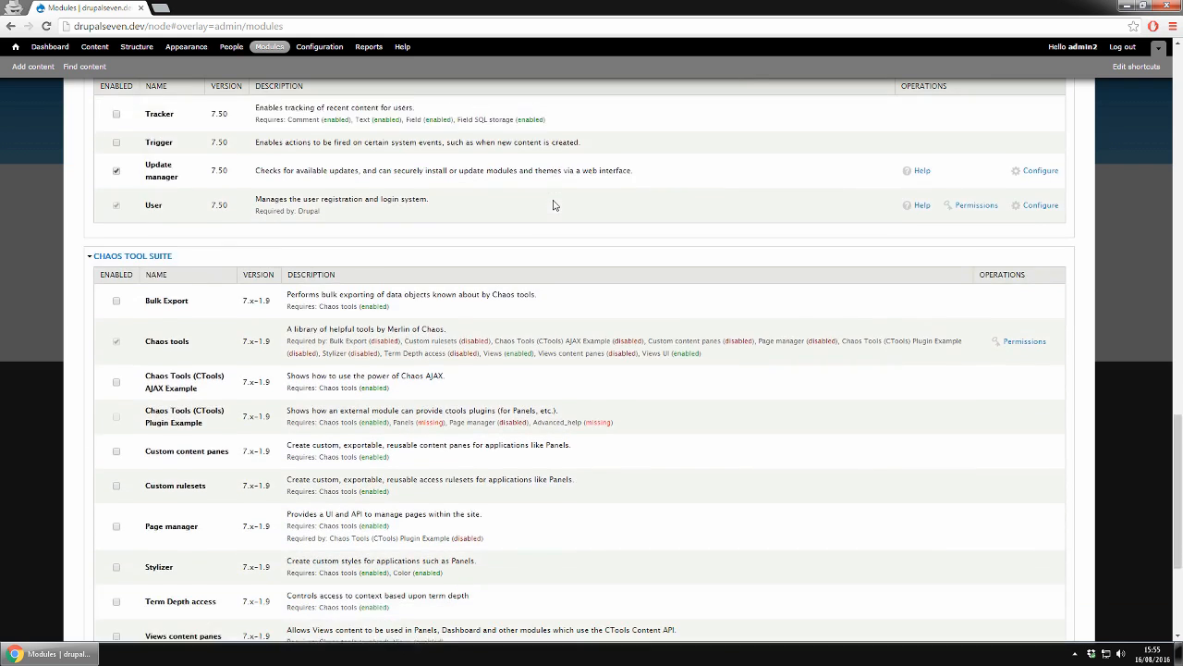
pyautogui.click(104, 163)
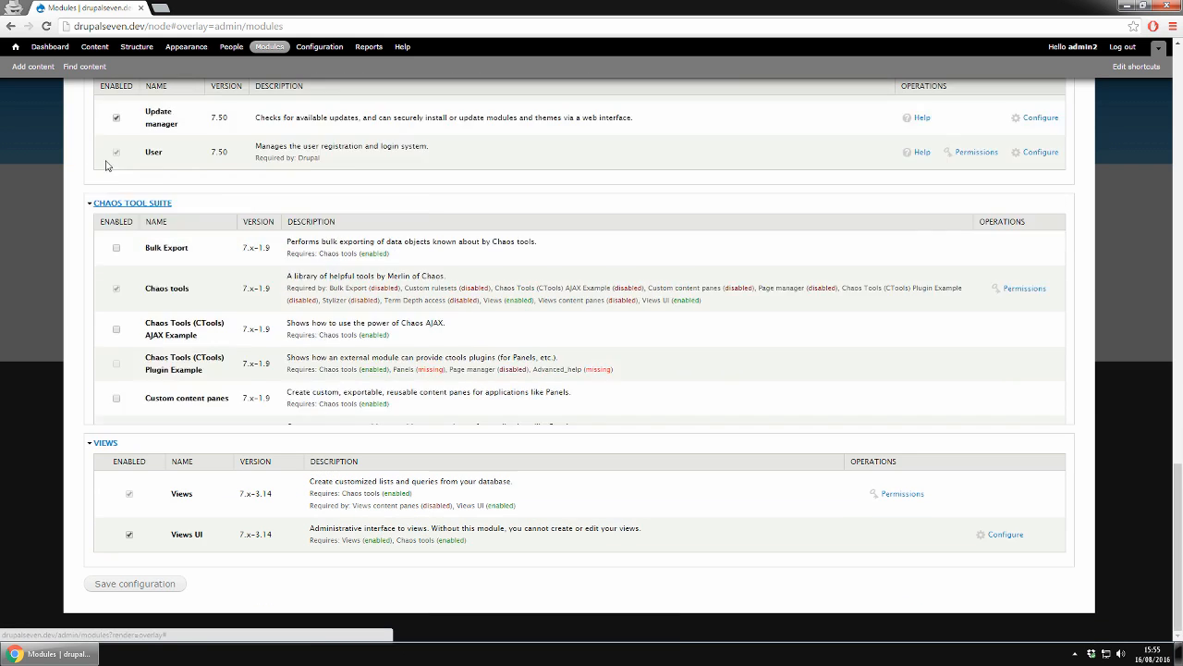
pyautogui.click(105, 442)
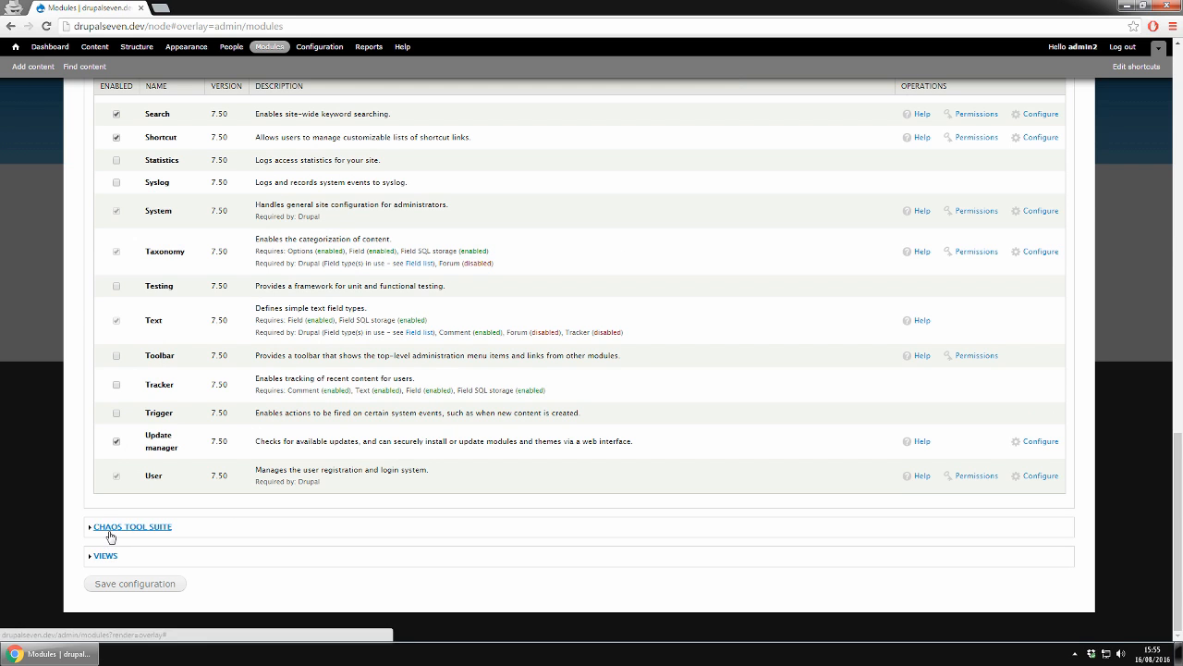
# Enable Custom content panes, Page manager and Views content panes in the Chaos tool suite group and save the module configuration
pyautogui.click(106, 527)
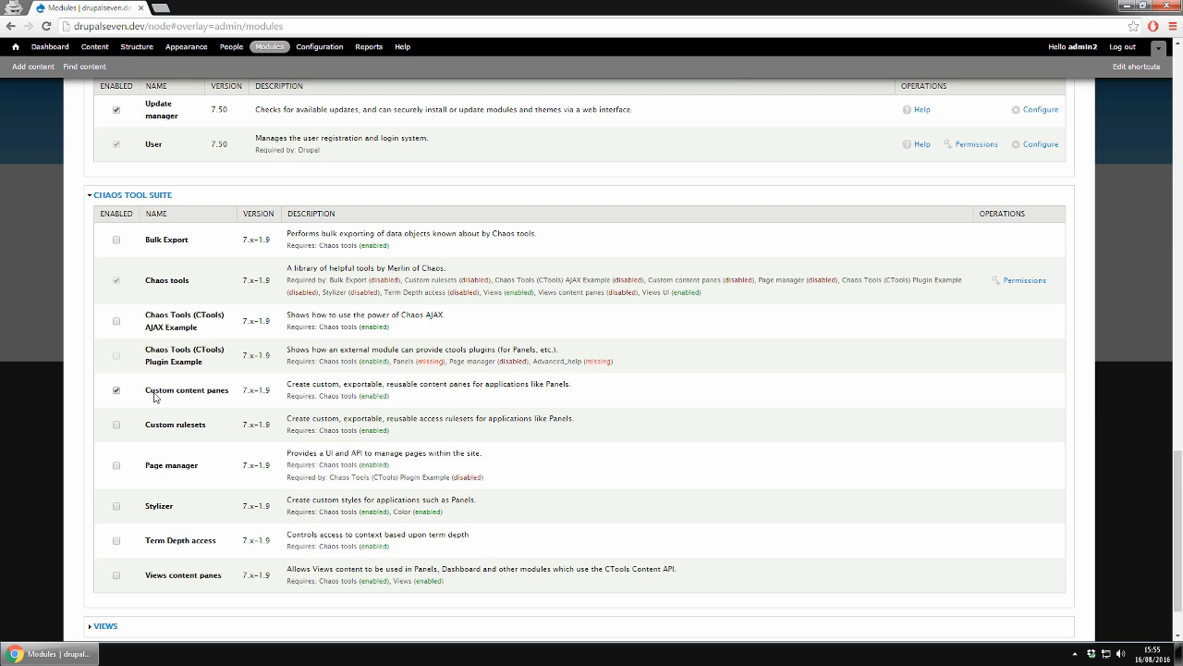
pyautogui.click(169, 467)
pyautogui.click(150, 580)
pyautogui.scroll(-2, 151, 580)
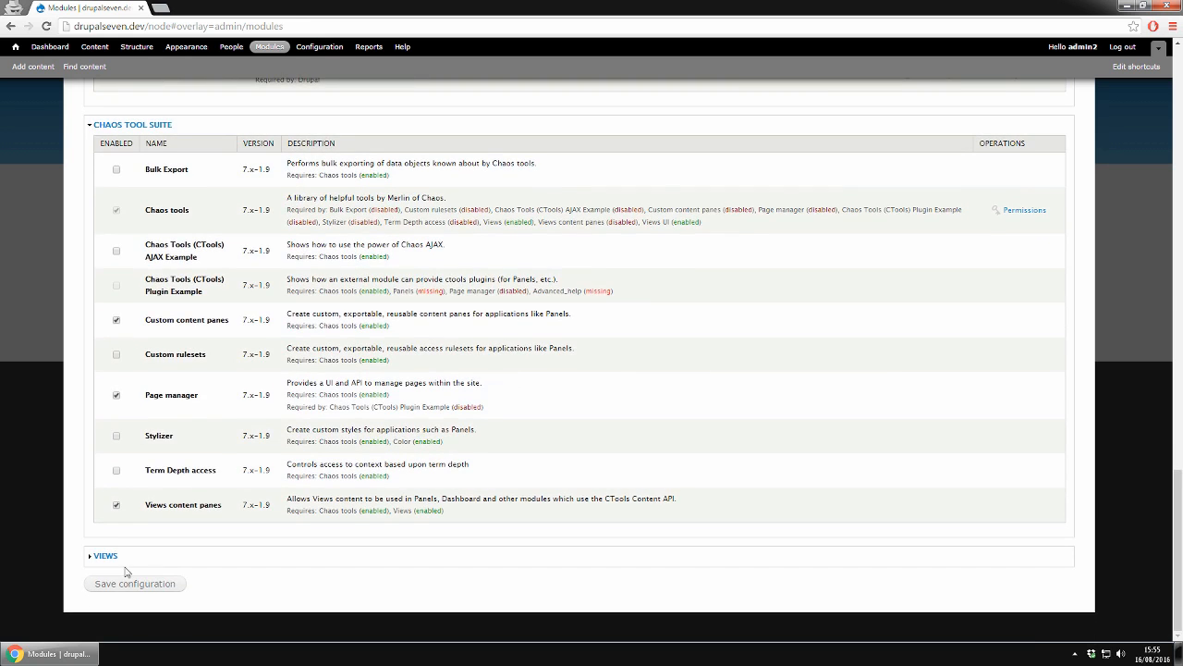
pyautogui.click(93, 554)
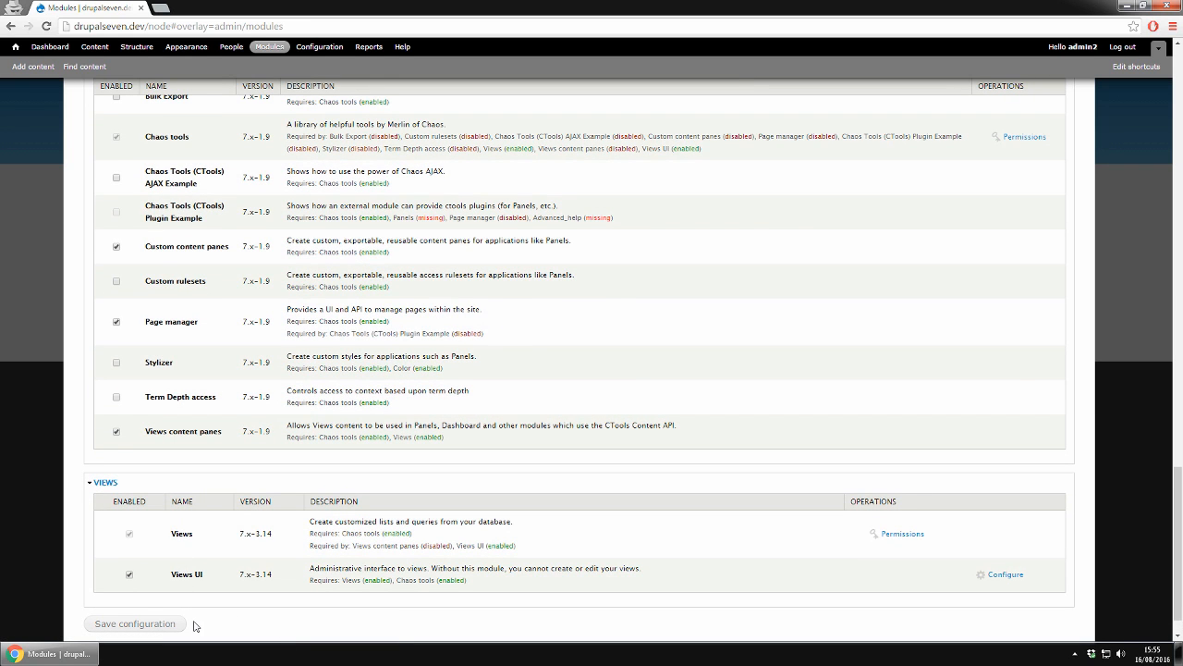
pyautogui.click(145, 626)
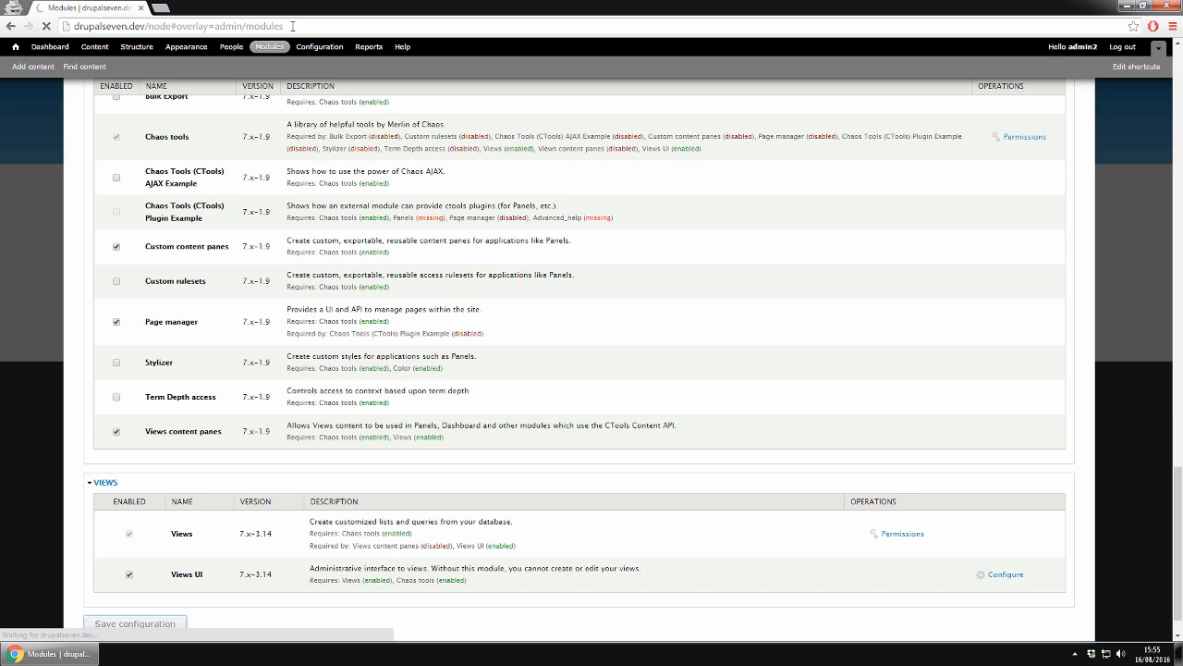
# Examine the module list and its address, drupalseven.dev/admin/modules, outside the overlay
pyautogui.click(200, 26)
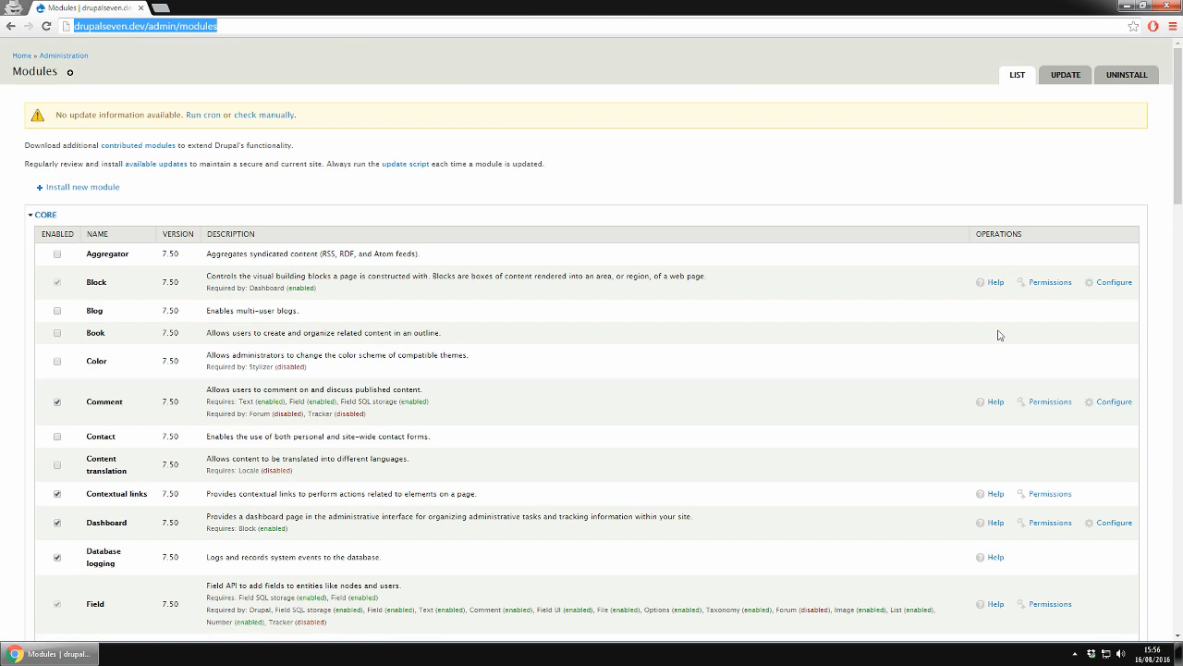
pyautogui.click(153, 26)
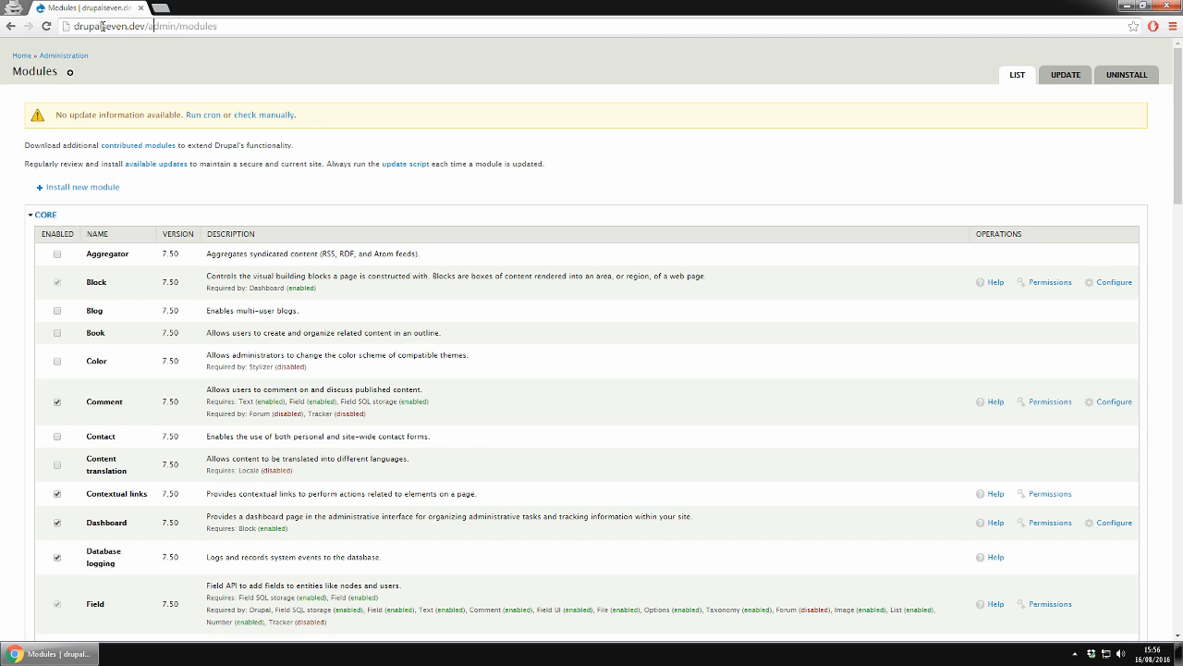
pyautogui.scroll(-1, 407, 97)
pyautogui.scroll(-6, 406, 97)
pyautogui.scroll(2, 406, 97)
pyautogui.scroll(4, 407, 97)
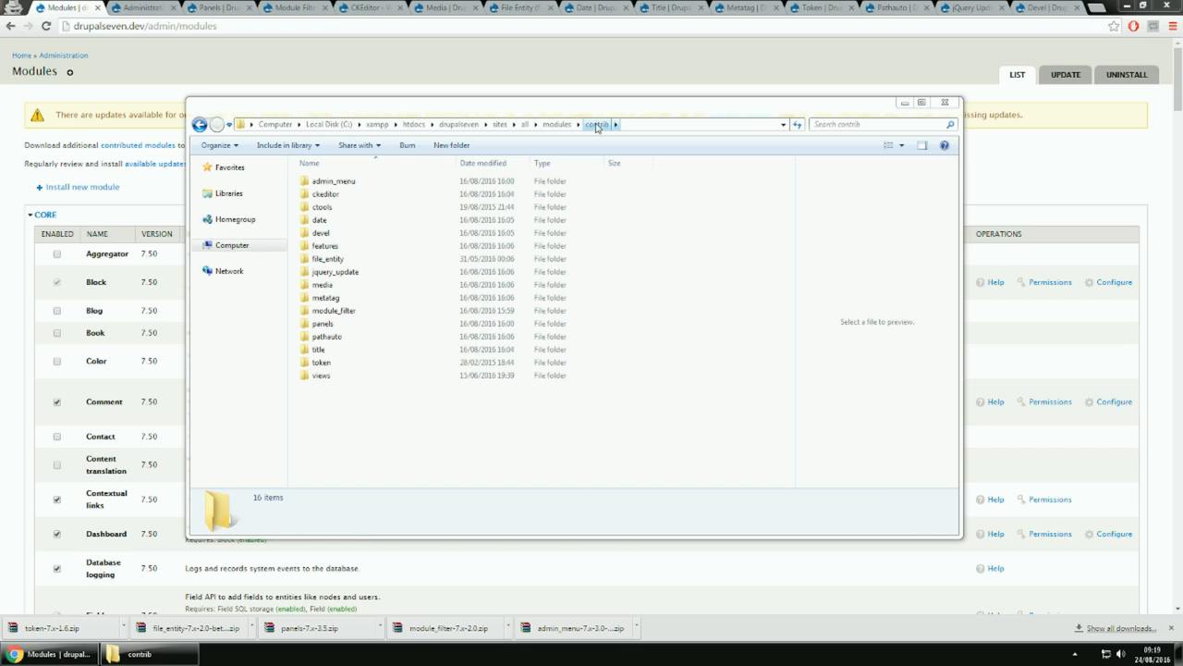
# Locate the views and ctools module folders in the site's sites/all/modules/contrib folder
pyautogui.click(320, 377)
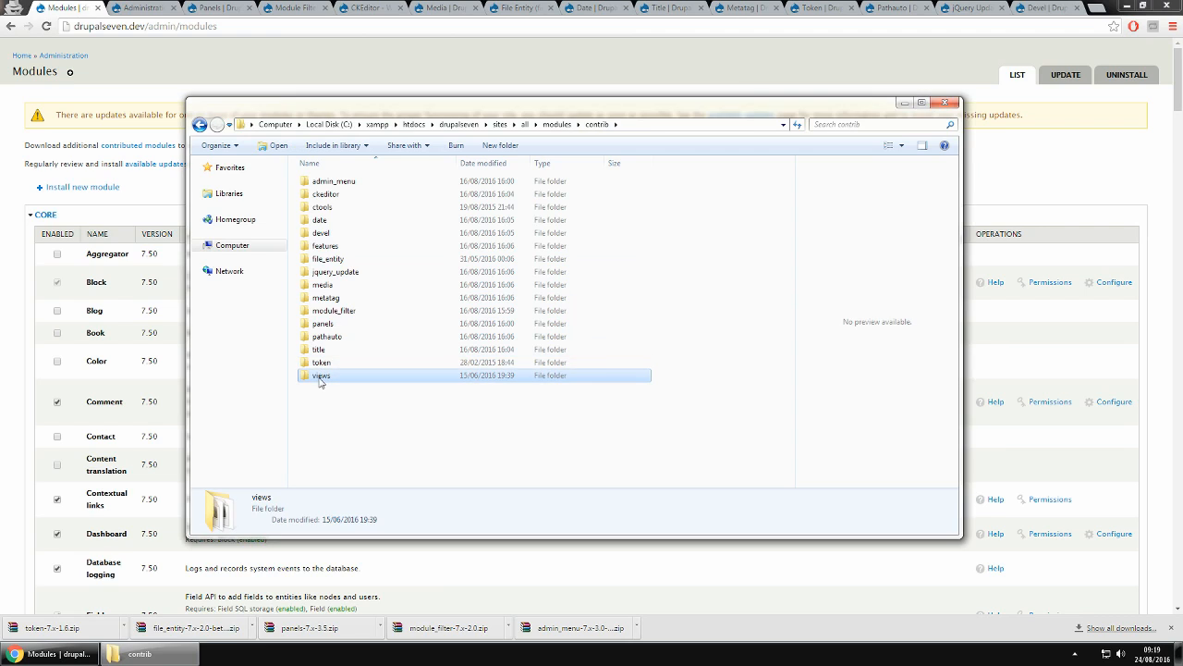
pyautogui.click(323, 209)
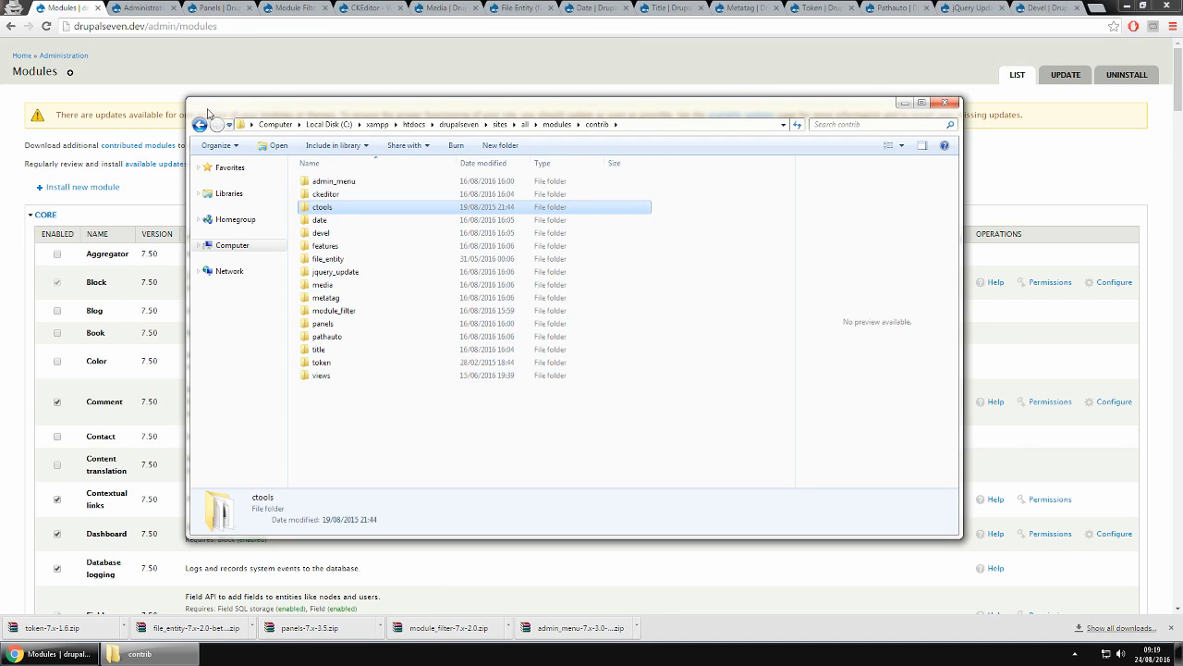
# Review the drupal.org project pages for Administration menu, Panels, Module Filter and CKEditor, including CKEditor's installation notes and required components
pyautogui.click(137, 9)
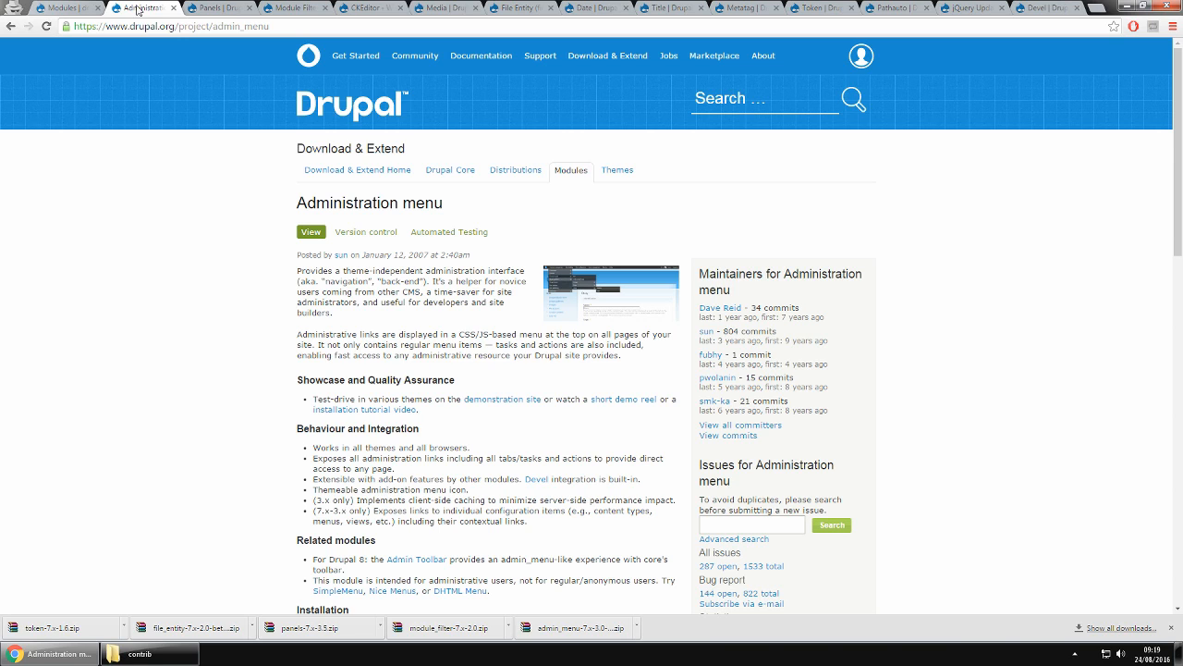
pyautogui.click(213, 7)
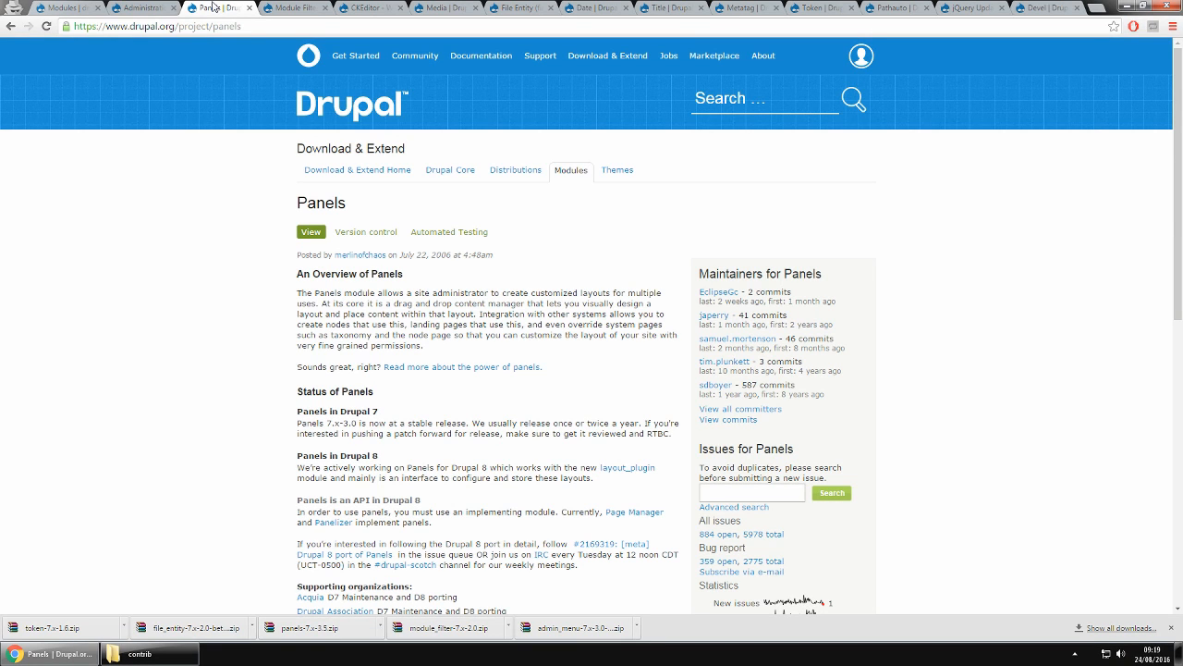
pyautogui.click(292, 10)
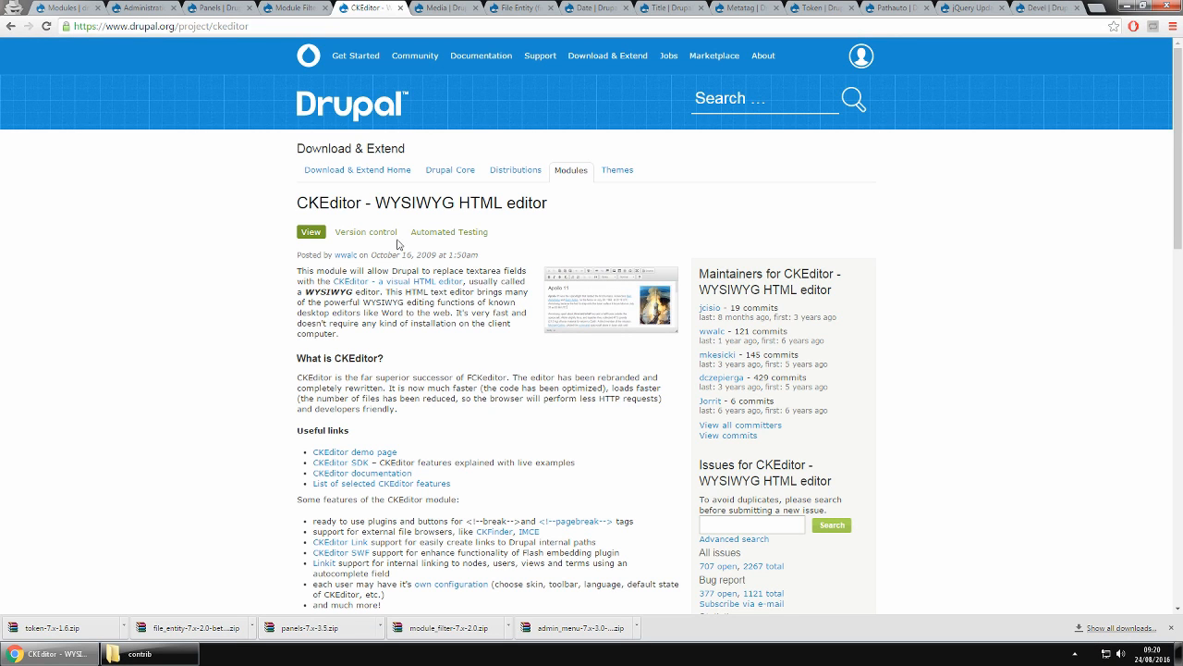
pyautogui.scroll(-3, 407, 299)
pyautogui.scroll(-4, 407, 299)
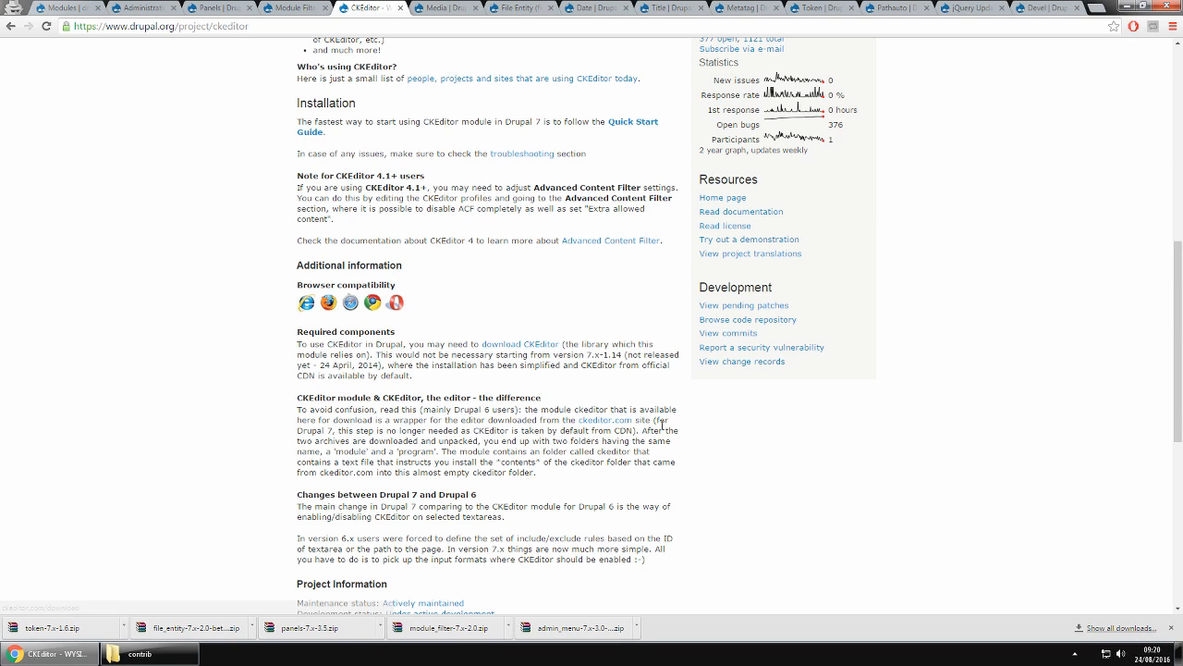
# Check the ckeditor folder in the site's sites/all/libraries directory and return to the sites/all/modules/contrib folder
pyautogui.click(140, 654)
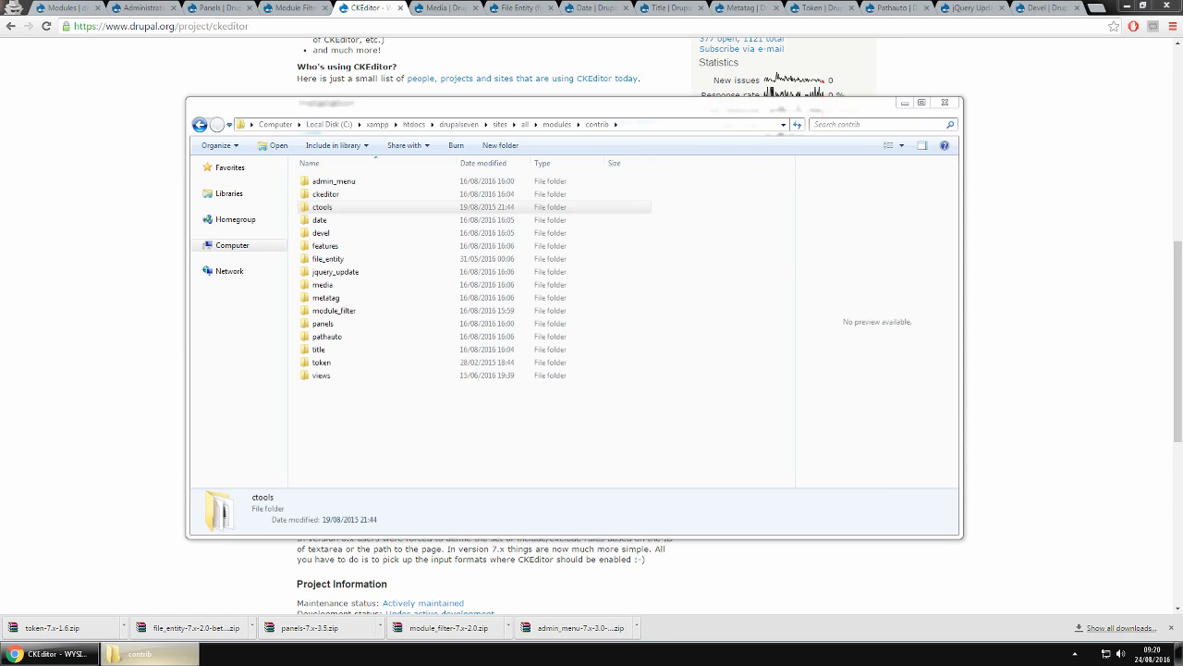
pyautogui.click(524, 123)
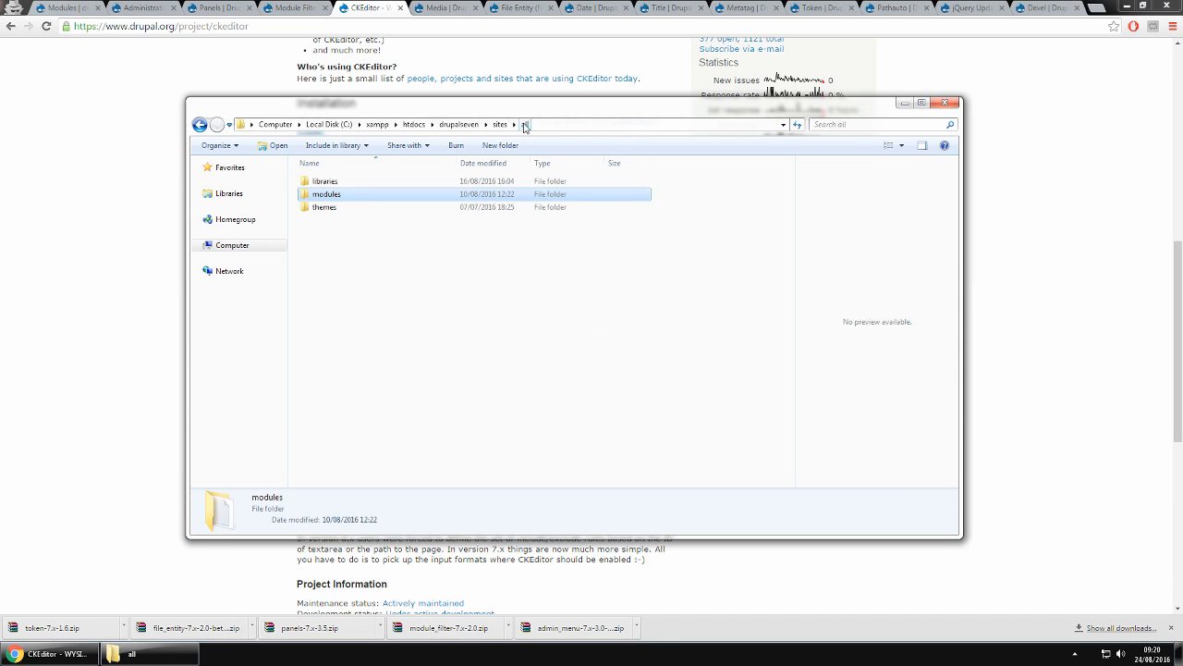
pyautogui.doubleClick(349, 184)
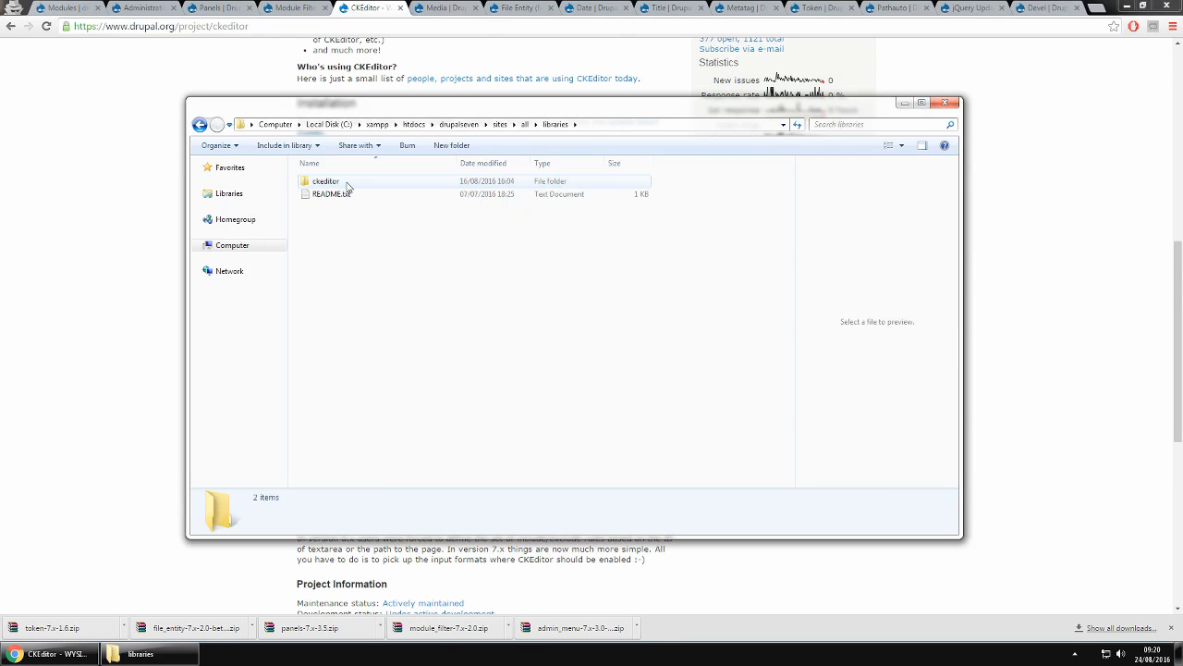
pyautogui.click(524, 124)
pyautogui.doubleClick(516, 196)
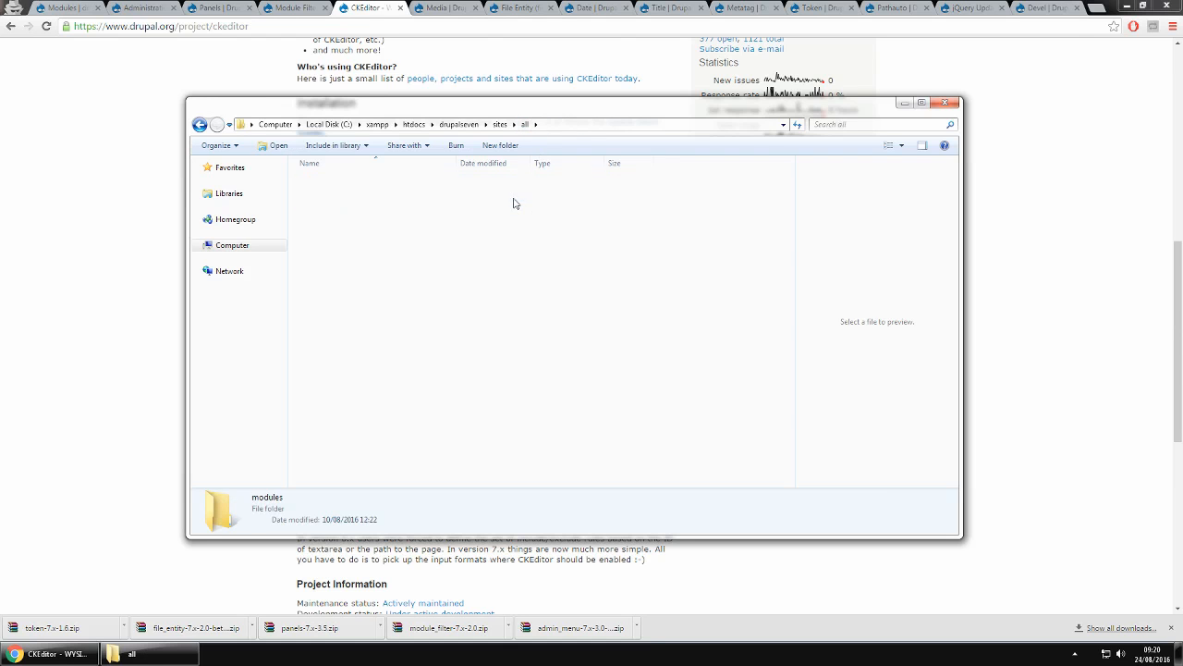
pyautogui.doubleClick(435, 181)
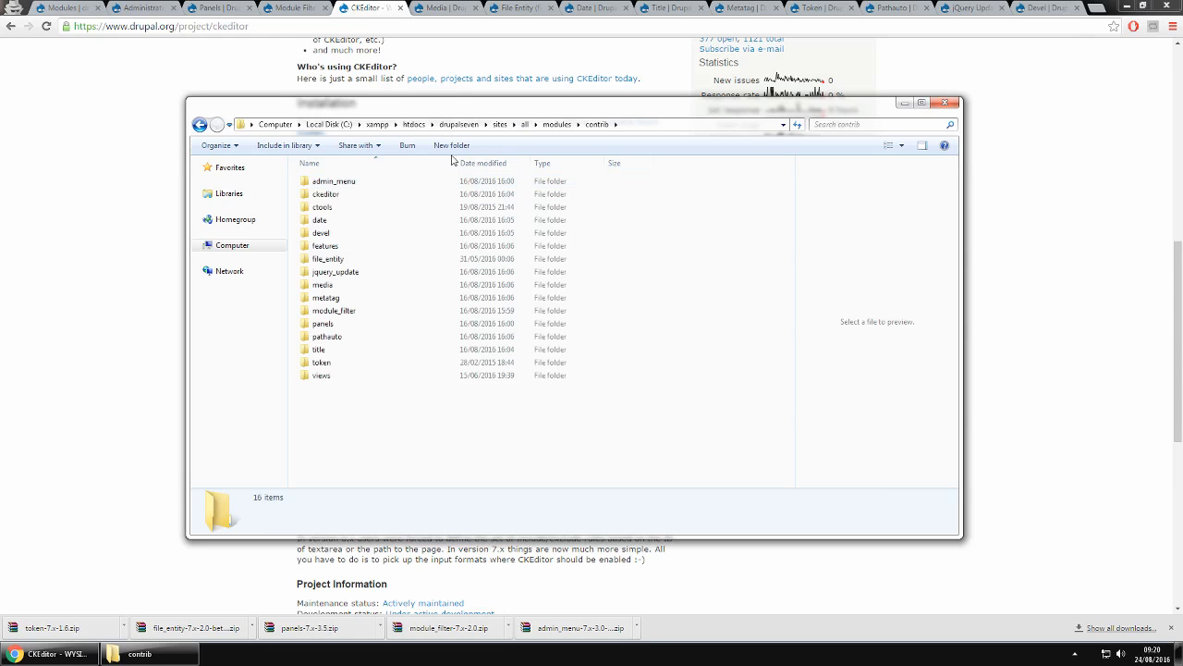
# Review the drupal.org project pages for the Media, File Entity, Date and Title modules
pyautogui.click(442, 12)
pyautogui.click(442, 10)
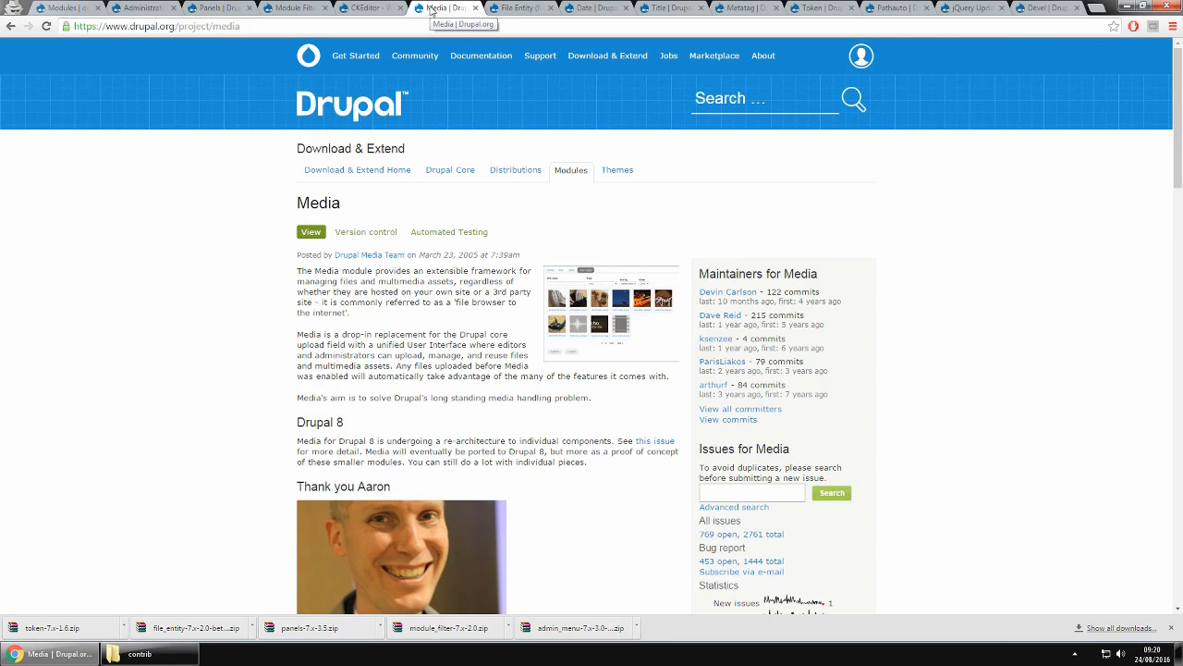
pyautogui.click(517, 10)
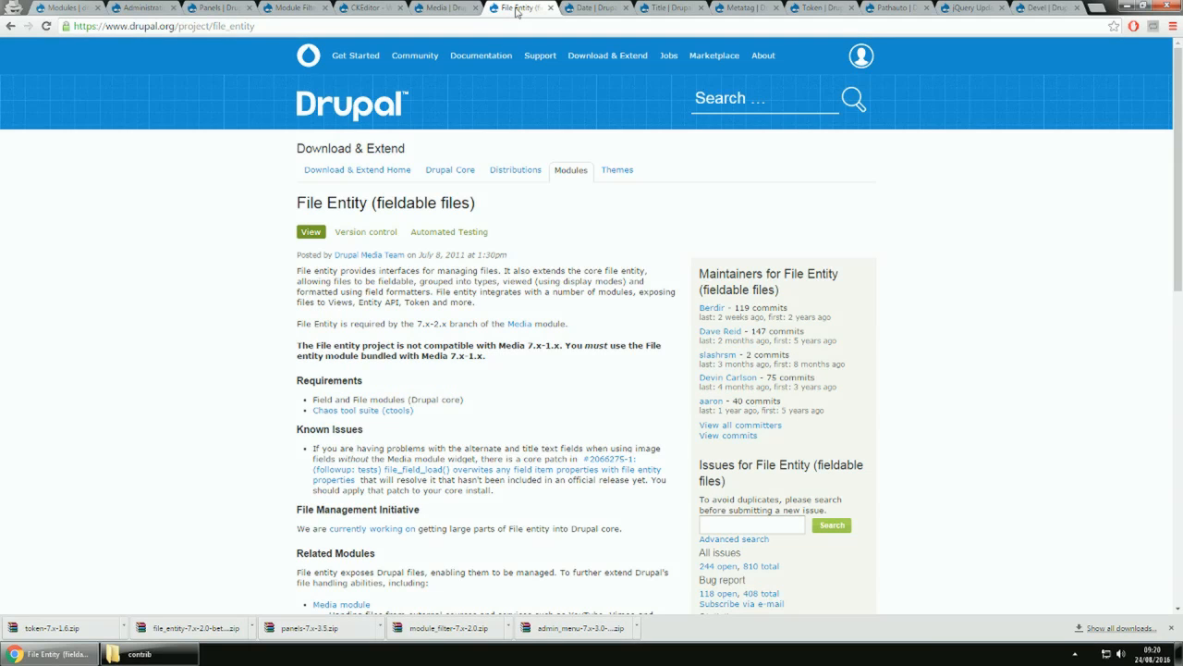
pyautogui.click(604, 11)
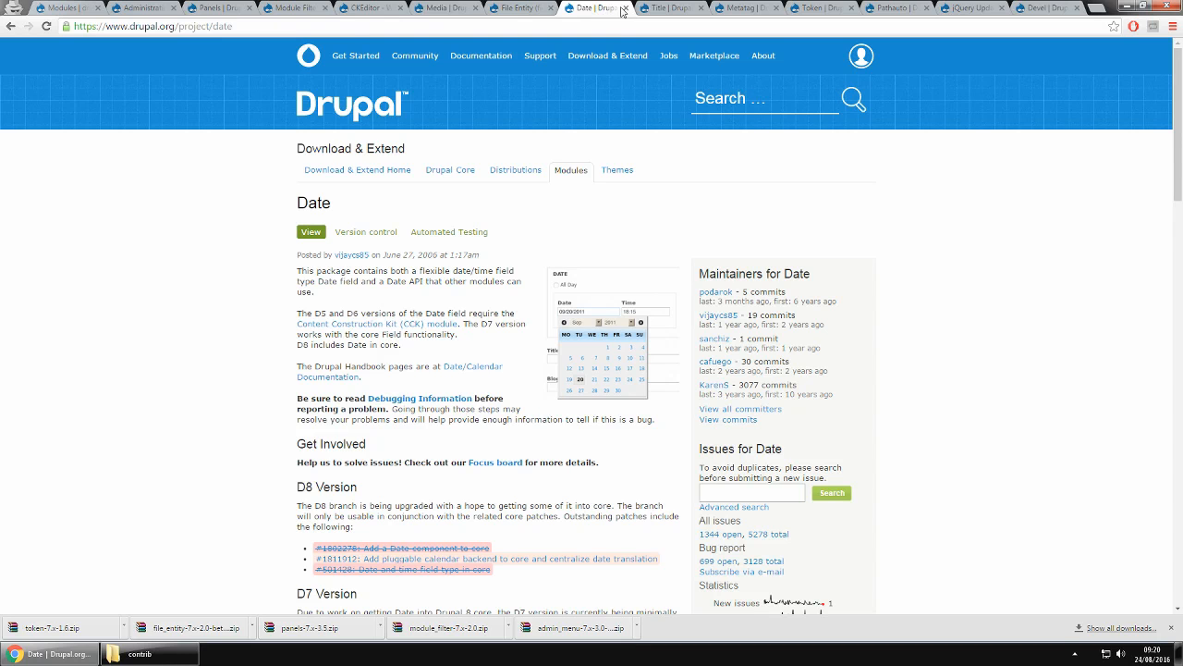
pyautogui.click(652, 9)
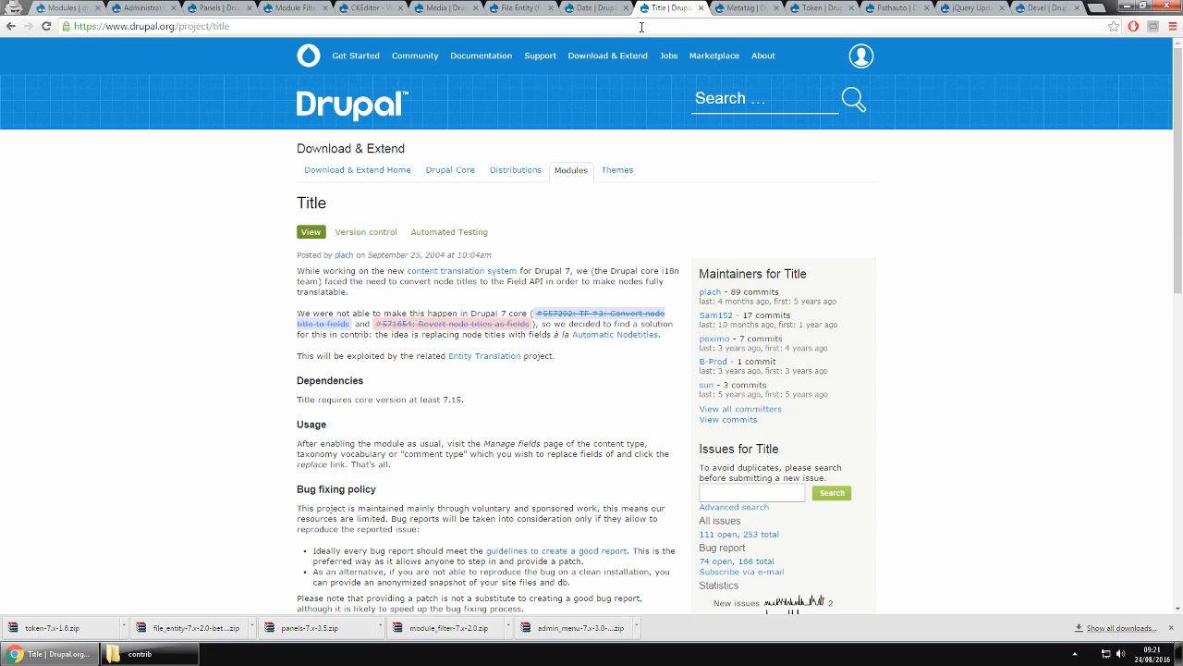
# Review the drupal.org project pages for the Metatag, Token, Pathauto, jQuery Update and Devel modules
pyautogui.click(737, 7)
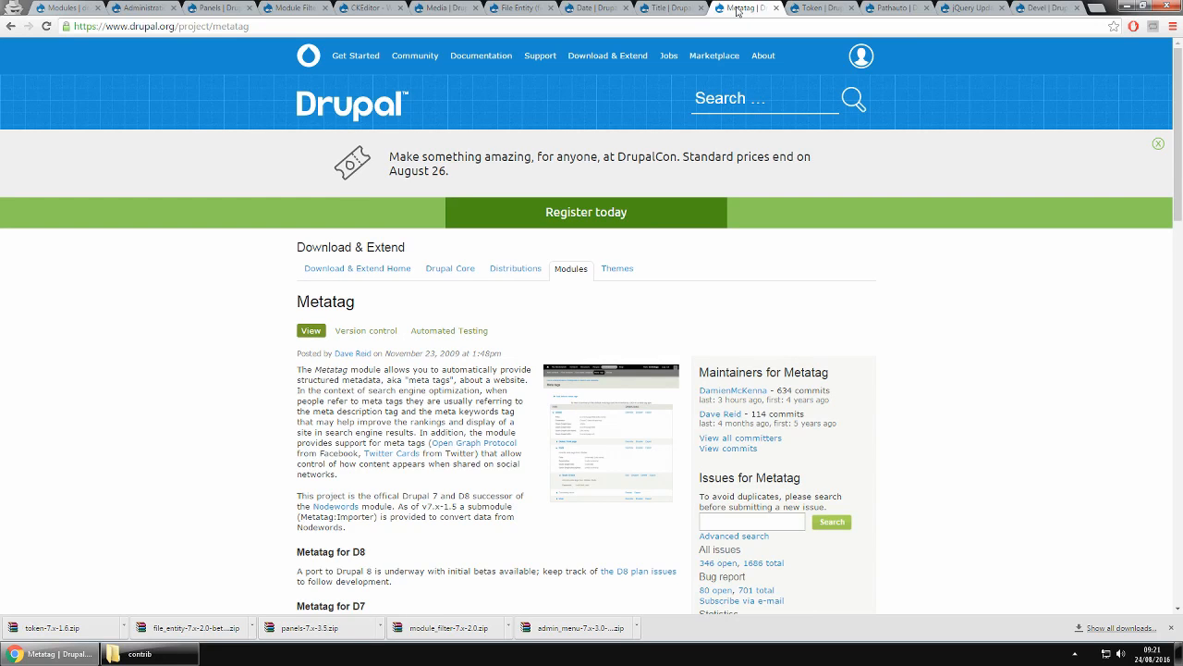
pyautogui.click(826, 10)
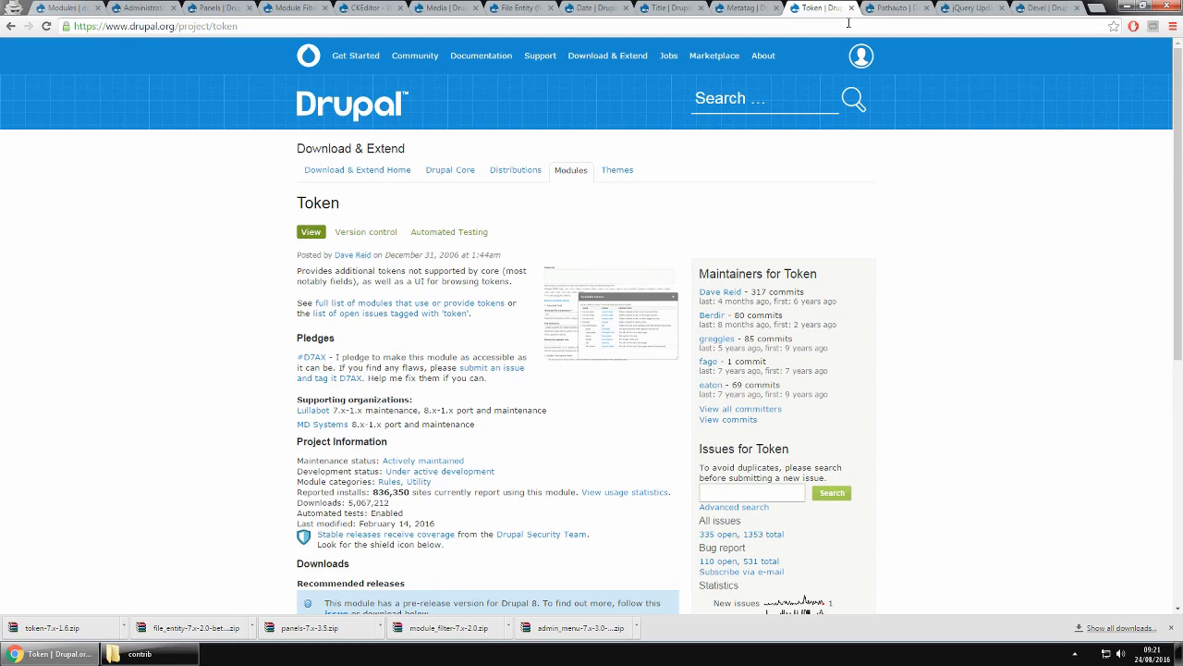
pyautogui.click(888, 9)
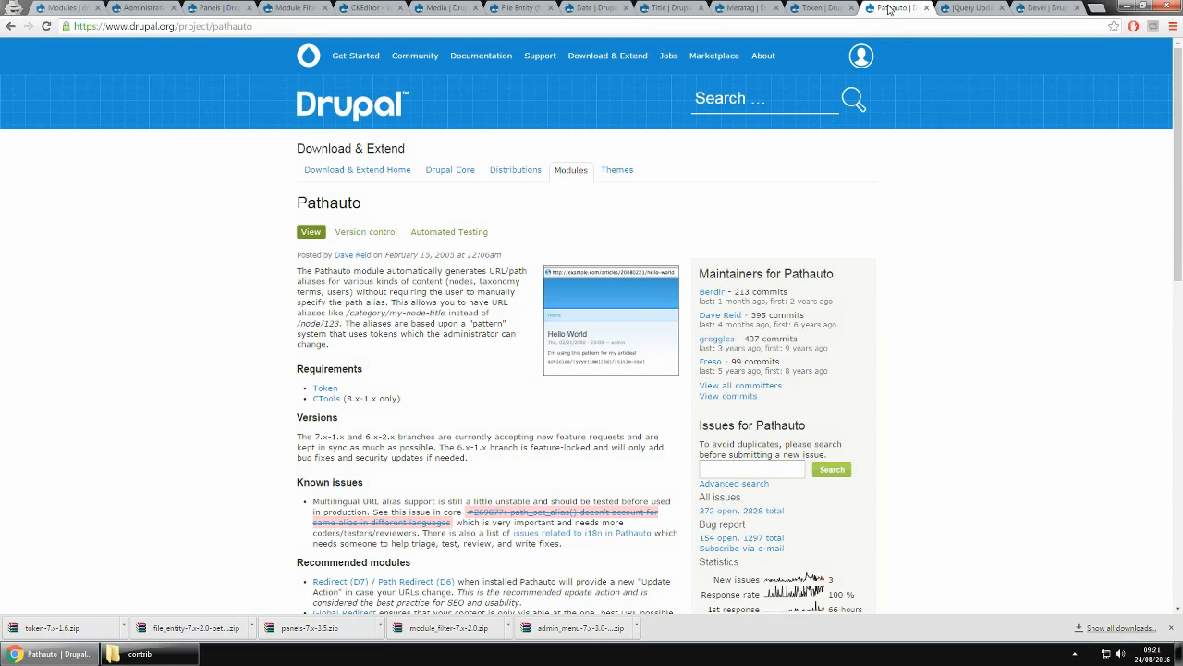
pyautogui.click(978, 13)
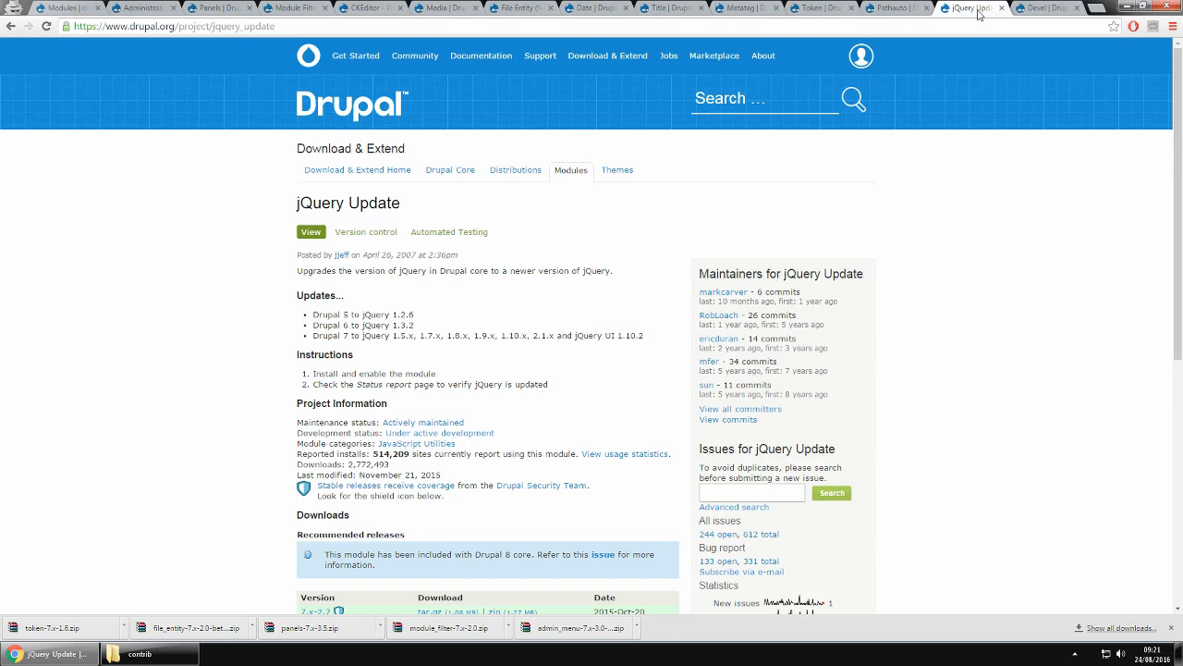
pyautogui.click(1030, 11)
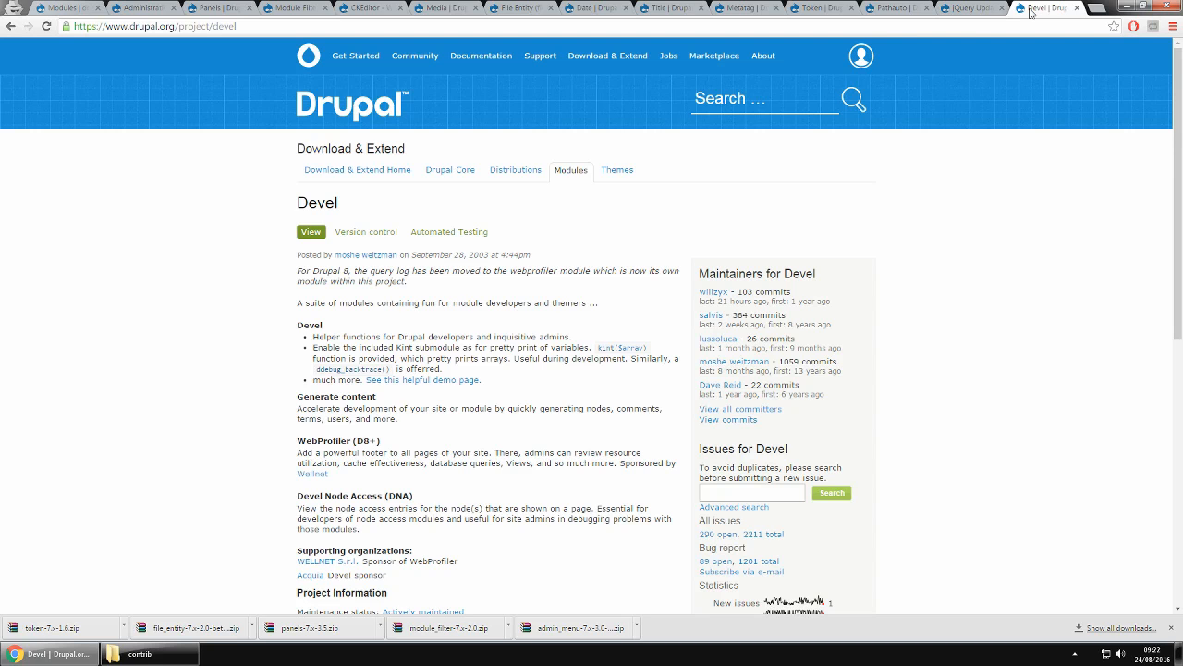
# Return to the site's module list at drupalseven.dev/admin/modules and reload it
pyautogui.click(55, 8)
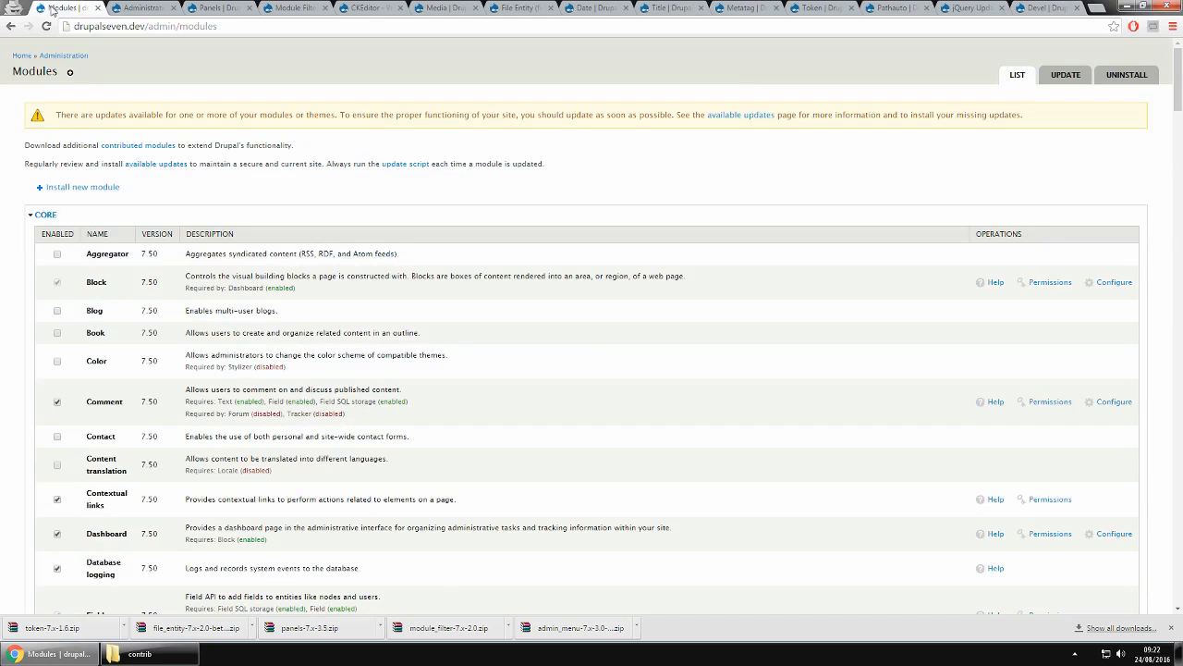
pyautogui.click(232, 28)
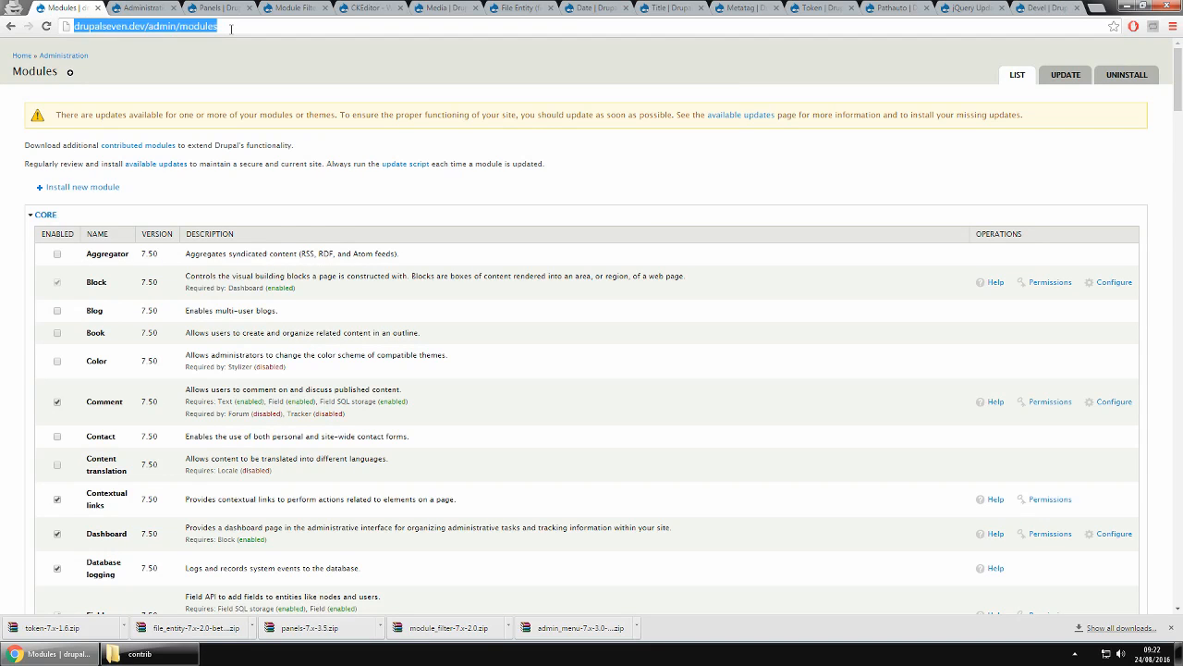
pyautogui.press('Return')
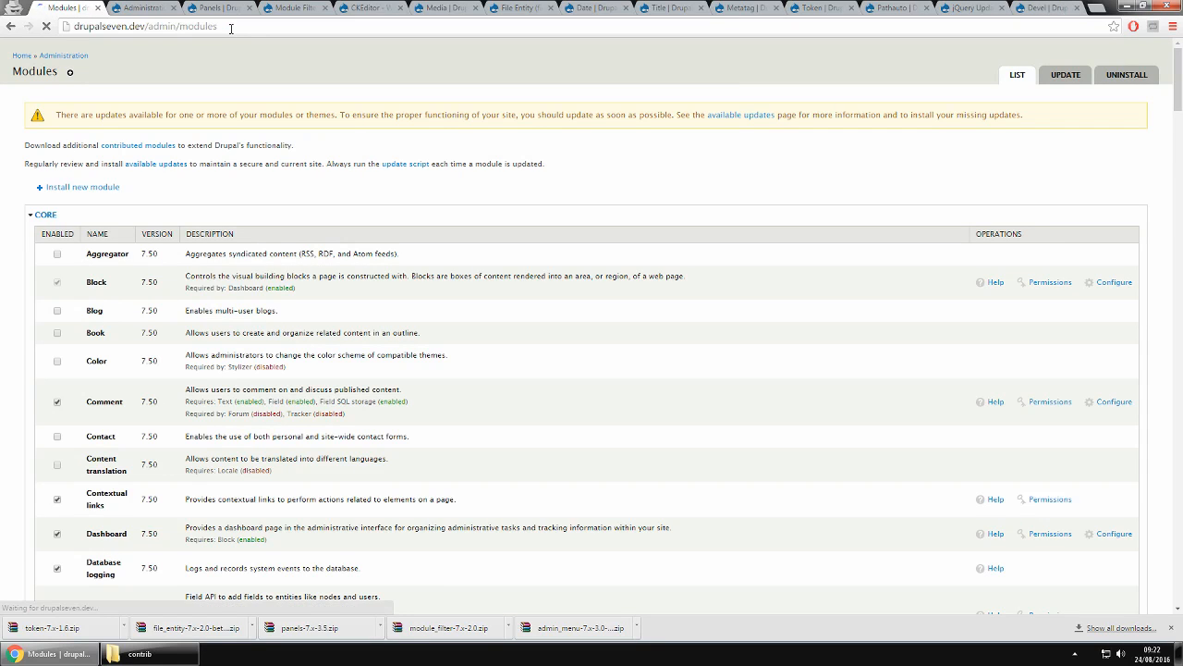
pyautogui.scroll(-4, 291, 115)
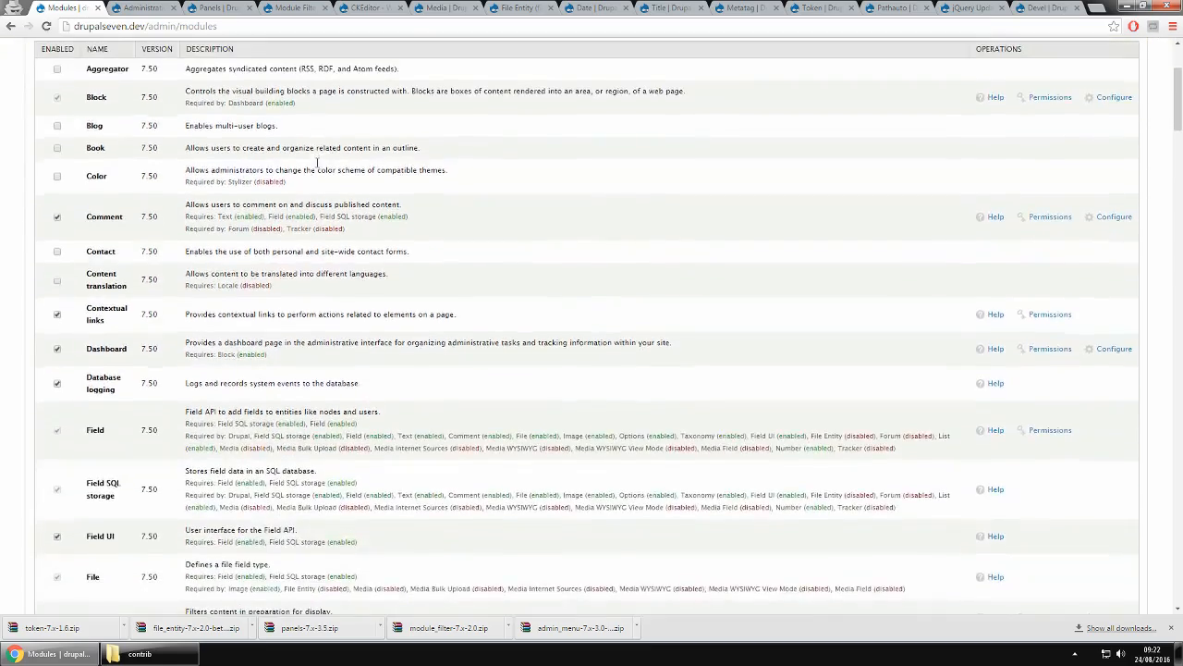
pyautogui.scroll(3, 250, 167)
pyautogui.scroll(1, 250, 167)
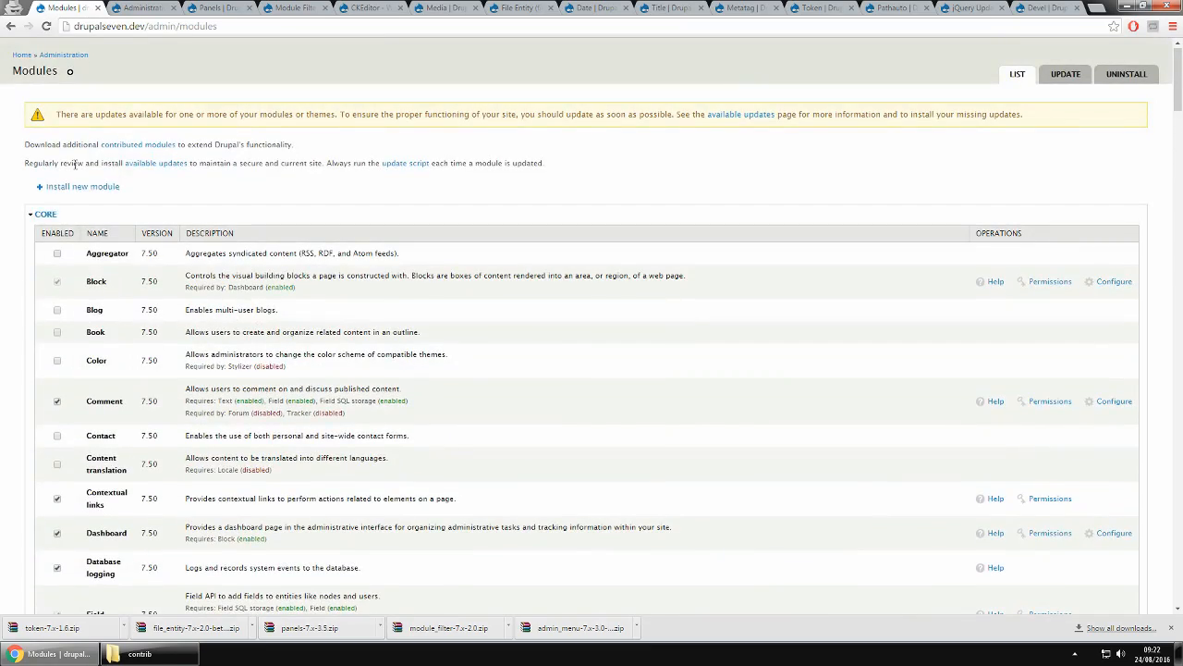
# Collapse the Core group and select Administration menu and Module filter in the Administration group
pyautogui.click(45, 215)
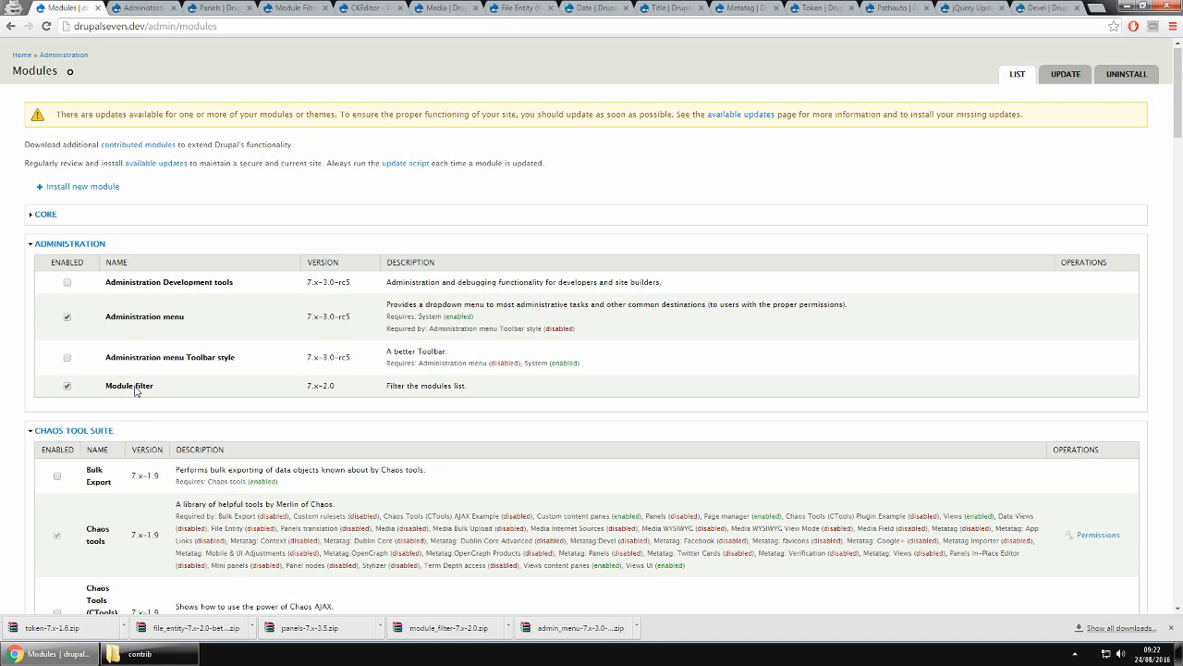
pyautogui.scroll(-3, 211, 393)
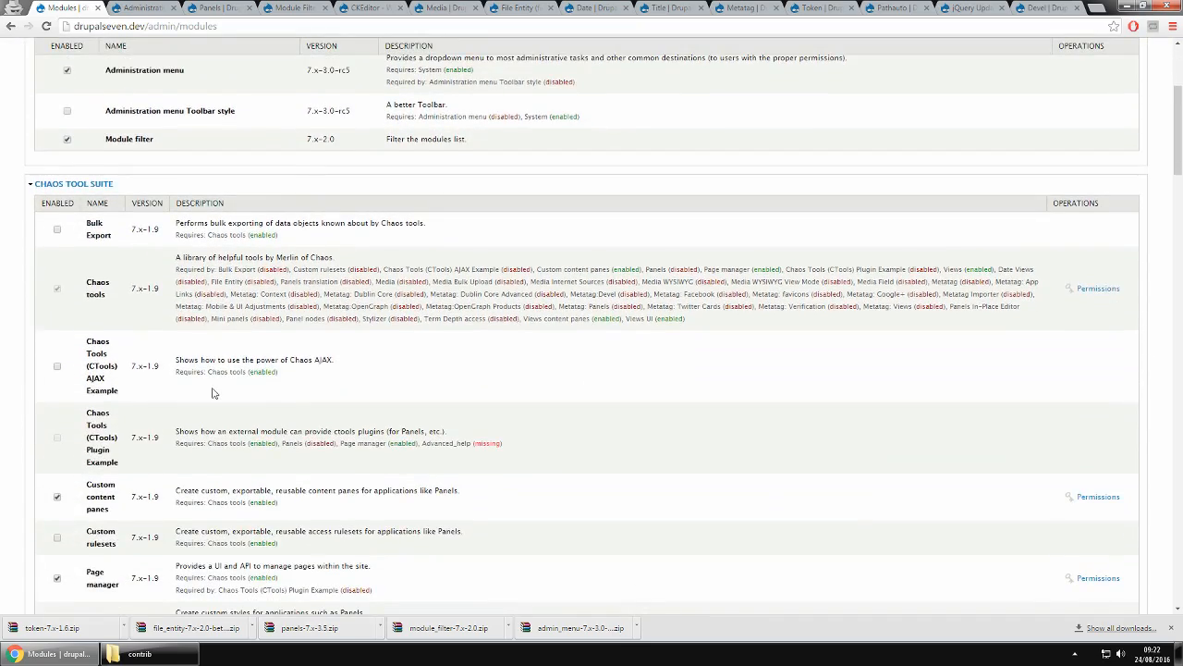
pyautogui.scroll(-3, 211, 393)
# Select Date and Date API in the Date/Time group, and Devel and Devel generate in the Development group
pyautogui.scroll(-3, 213, 388)
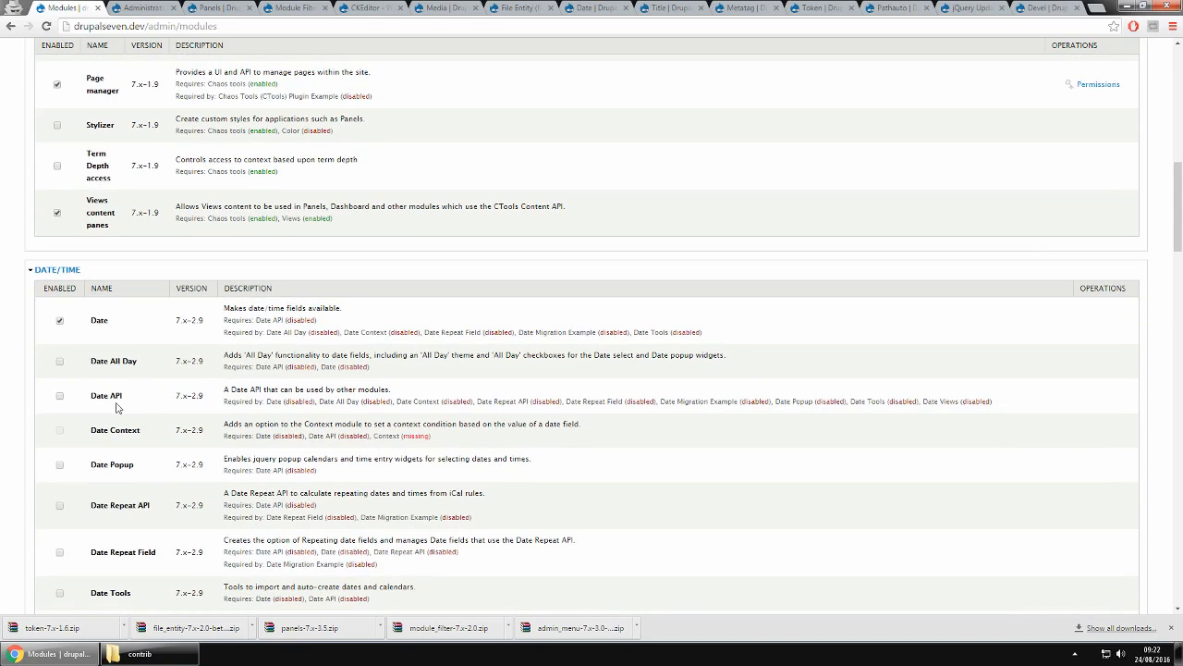
pyautogui.scroll(-1, 212, 325)
pyautogui.scroll(-3, 212, 326)
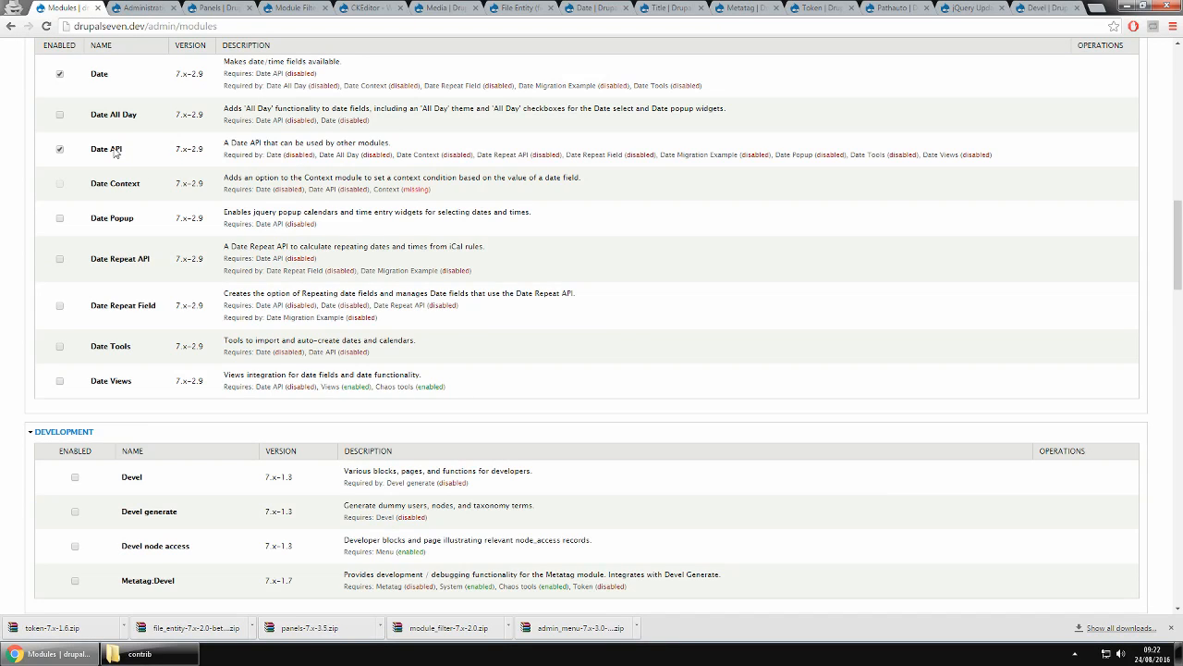
pyautogui.scroll(-3, 116, 153)
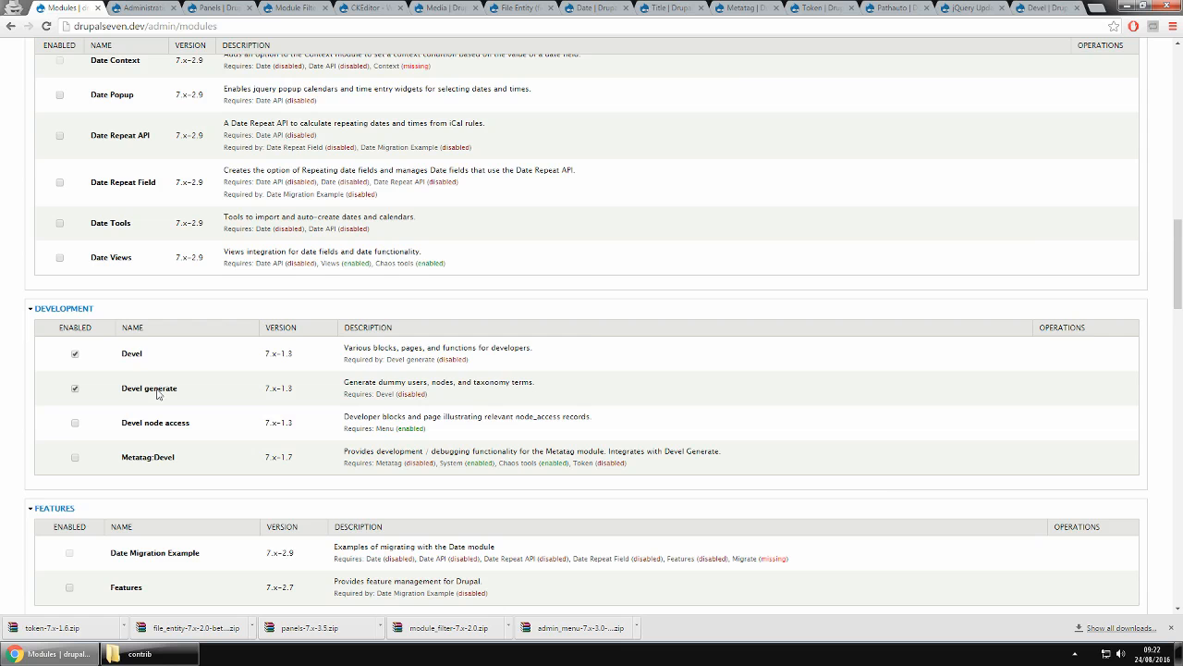
# Select Title in the Fields group and Media in the Media group
pyautogui.scroll(-3, 277, 388)
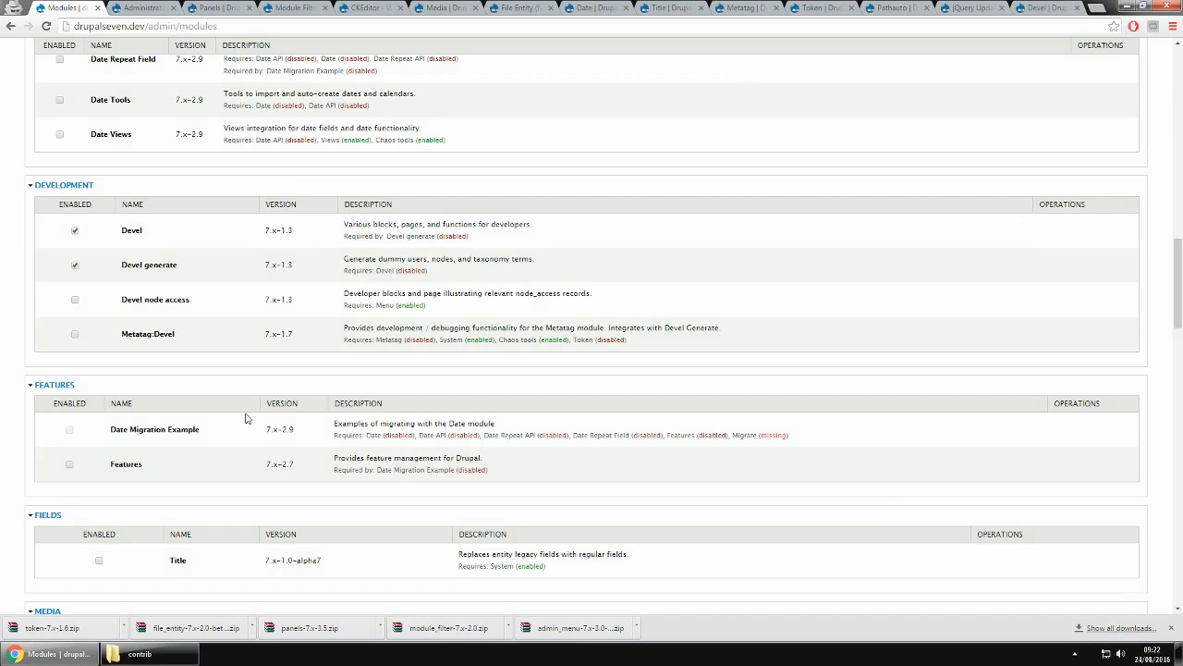
pyautogui.scroll(-3, 246, 418)
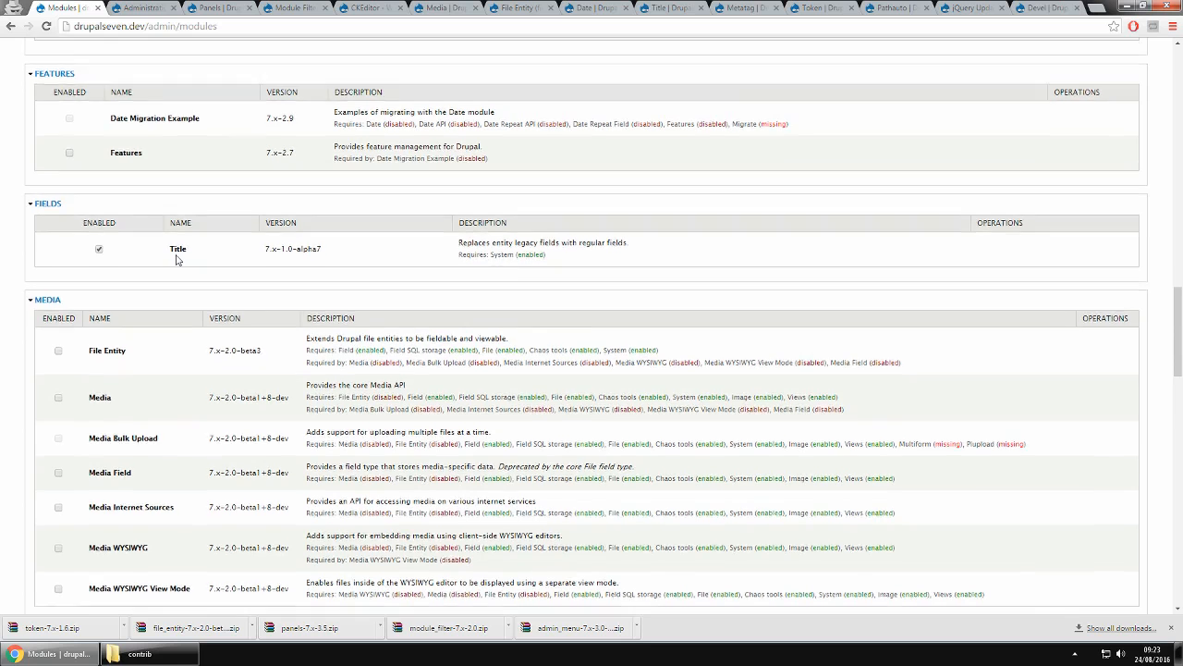
pyautogui.scroll(-1, 176, 259)
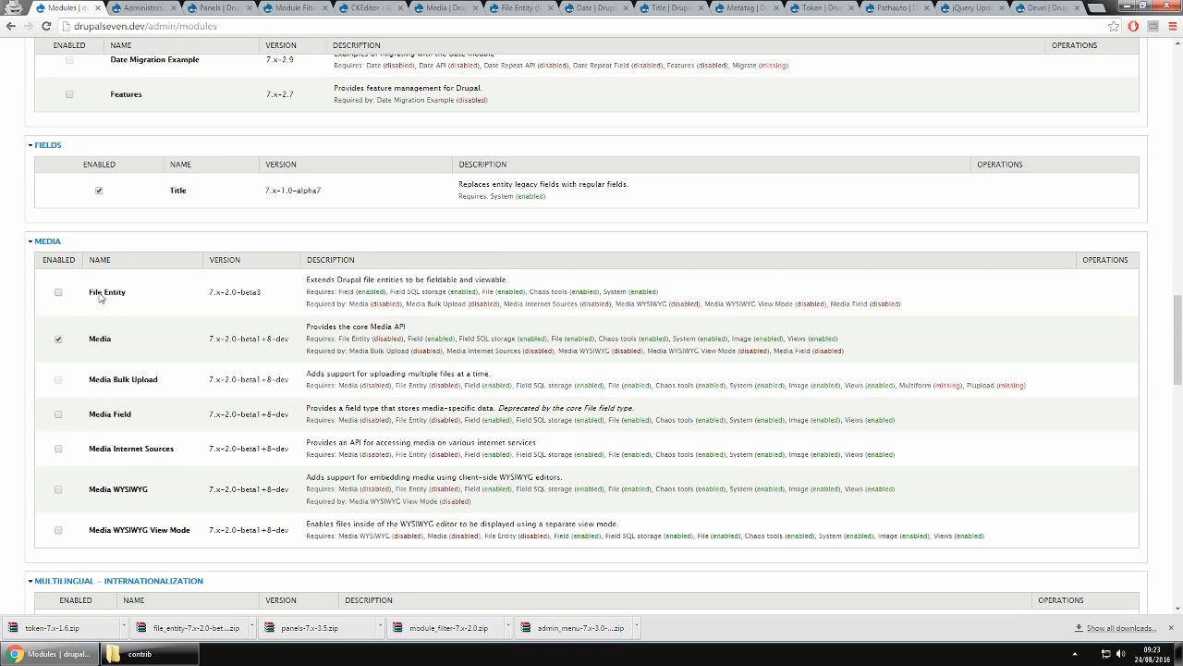
# Select Token and Pathauto in the Other group and Panels in the Panels group
pyautogui.scroll(-5, 100, 296)
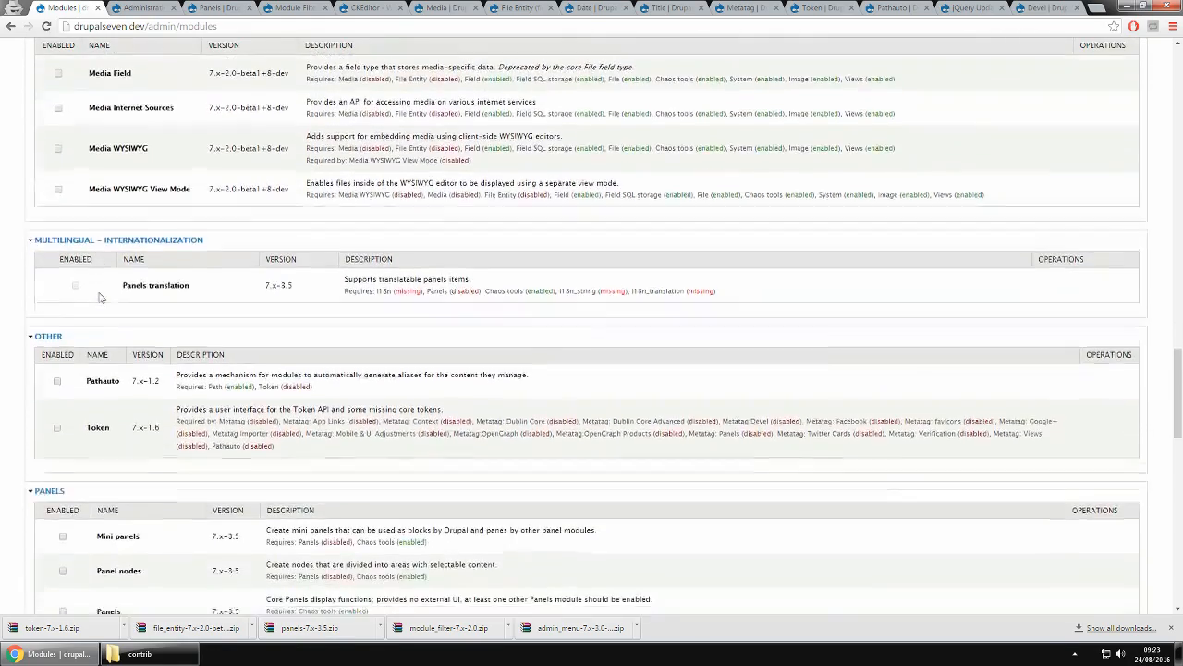
pyautogui.scroll(-1, 100, 297)
pyautogui.click(100, 339)
pyautogui.click(105, 296)
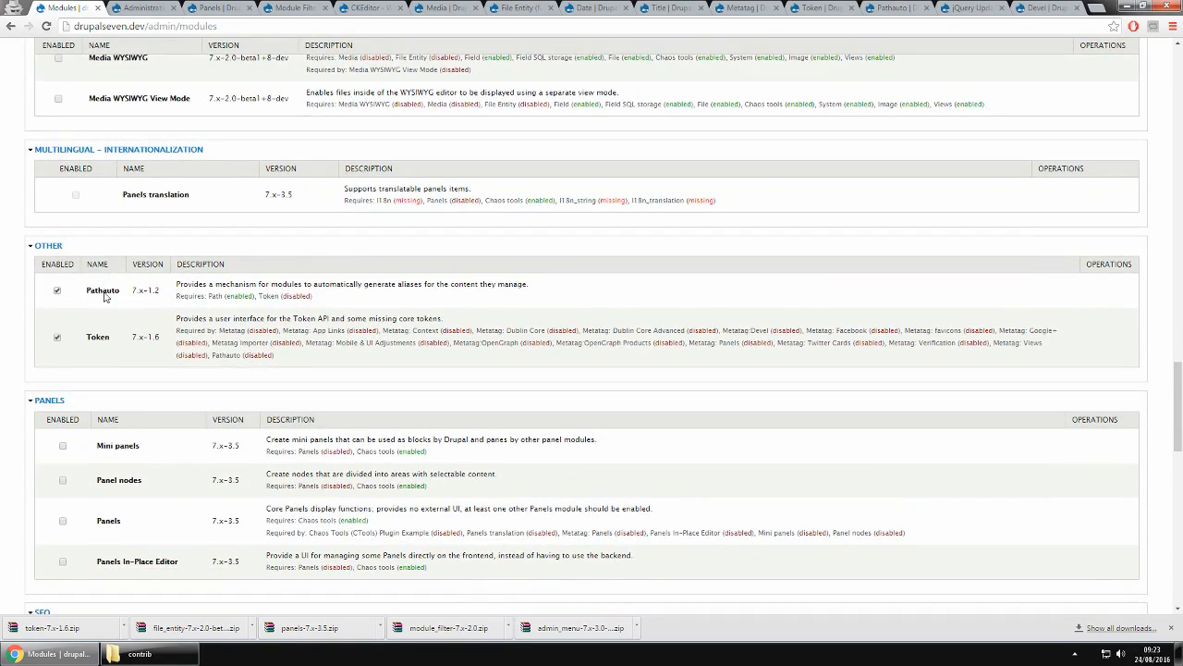
pyautogui.scroll(-1, 105, 296)
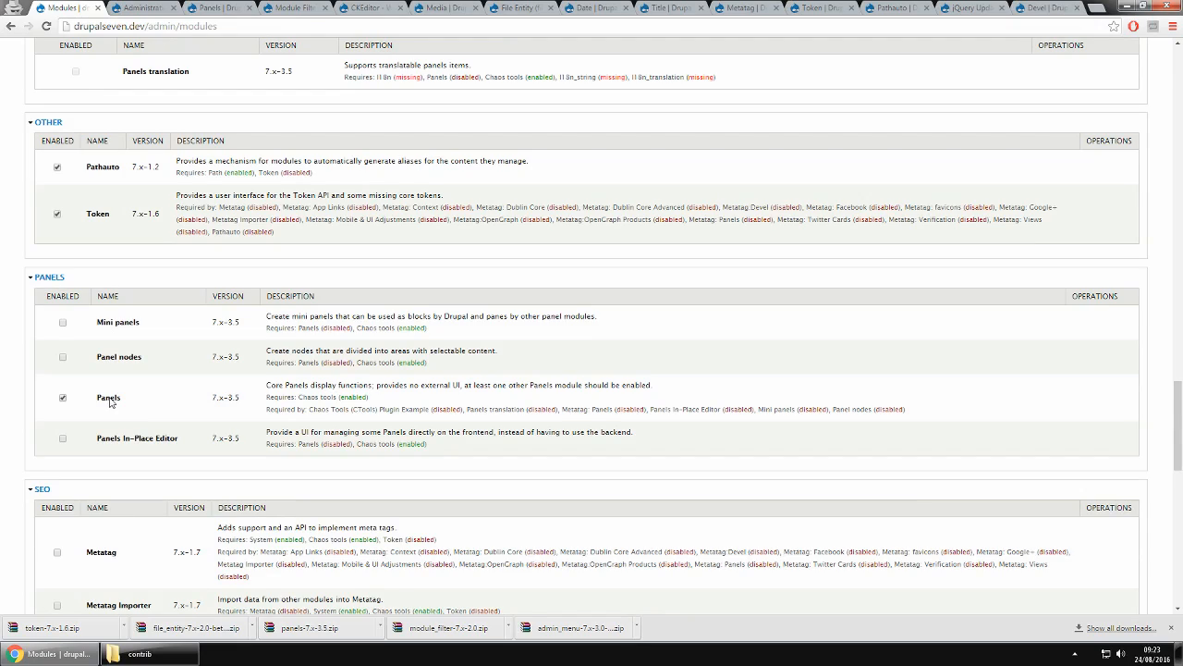
pyautogui.scroll(-3, 110, 401)
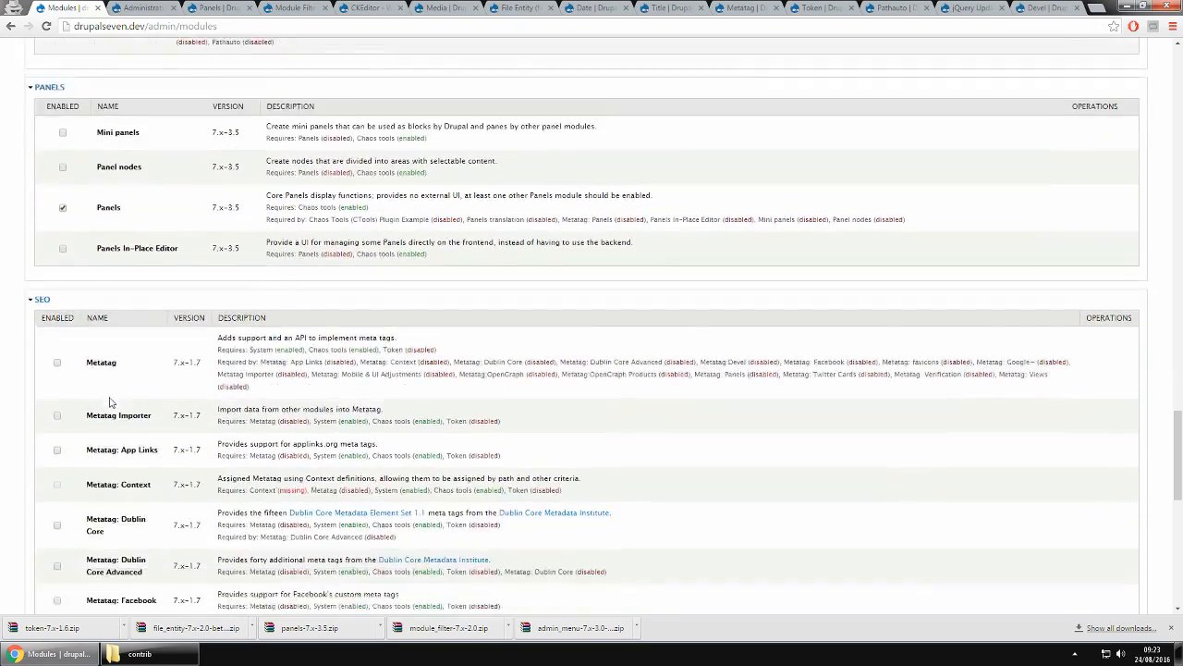
# Select the Metatag module in the SEO group
pyautogui.scroll(-1, 110, 400)
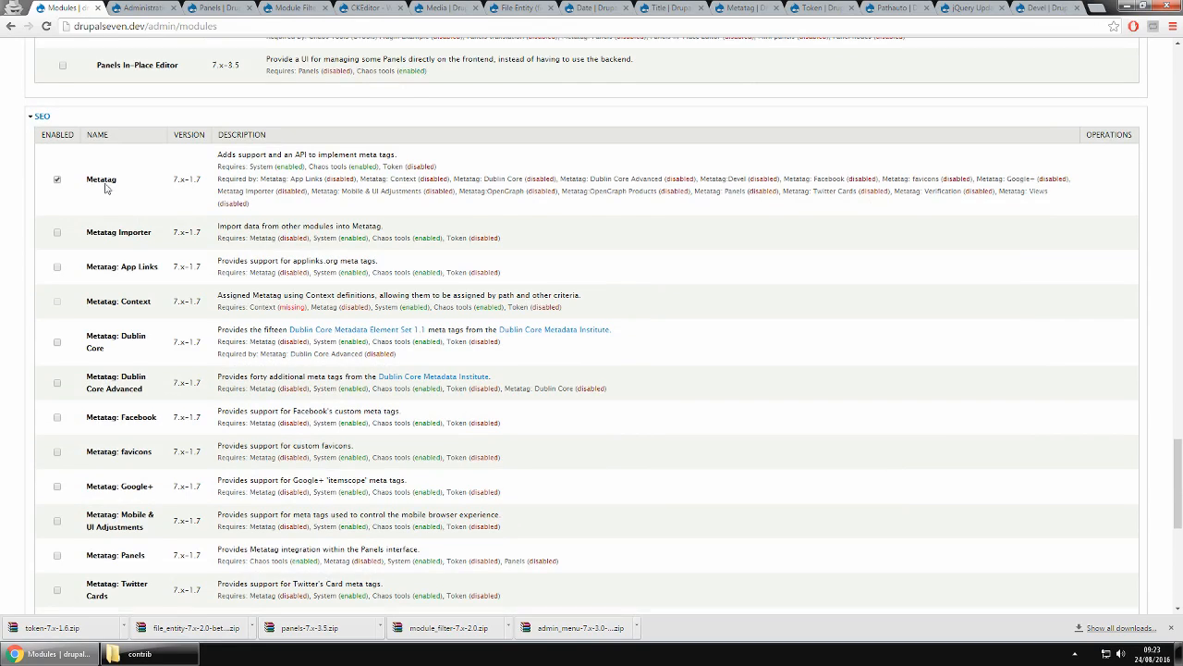
pyautogui.scroll(-1, 105, 189)
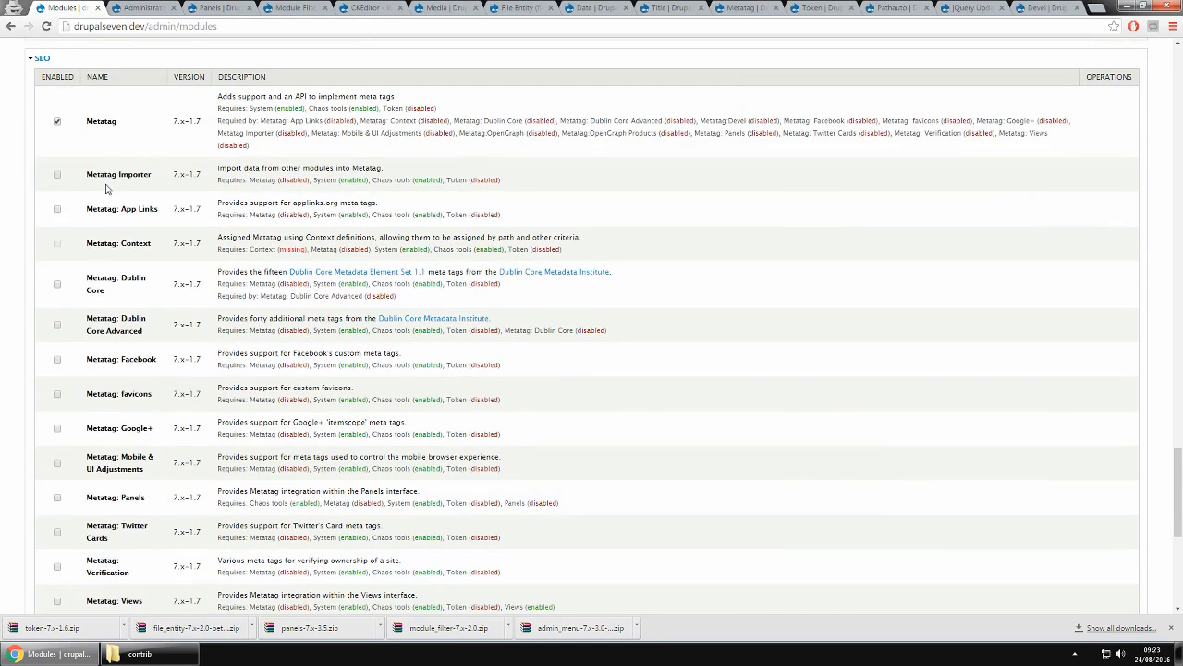
pyautogui.scroll(-4, 105, 189)
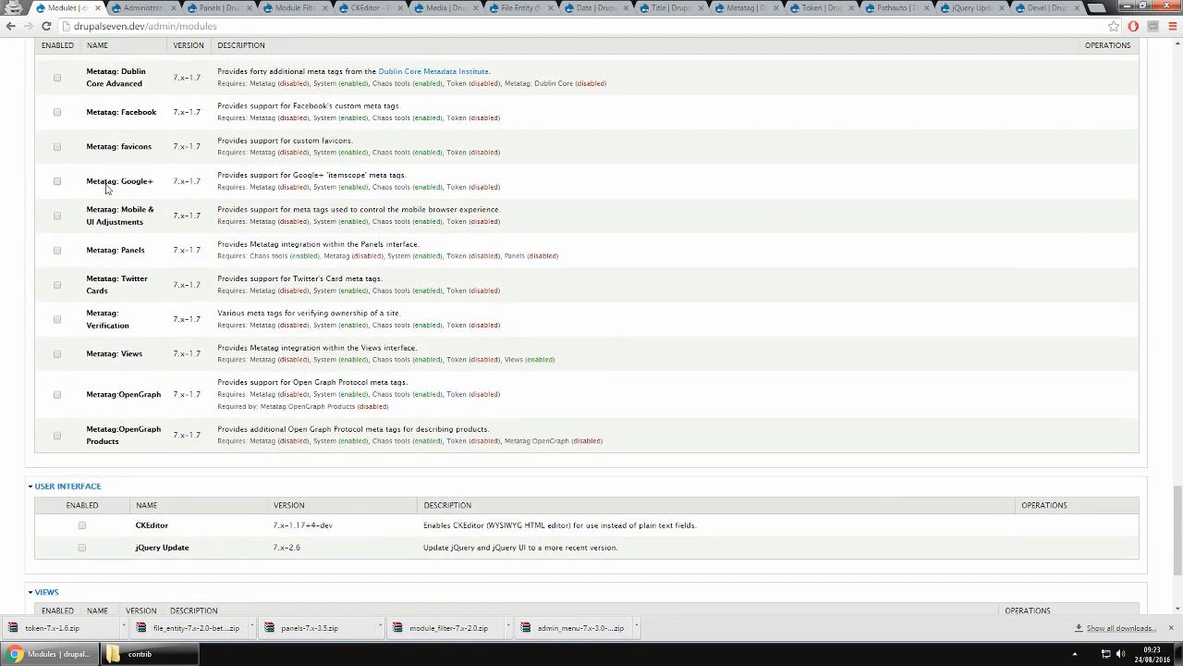
pyautogui.scroll(3, 118, 245)
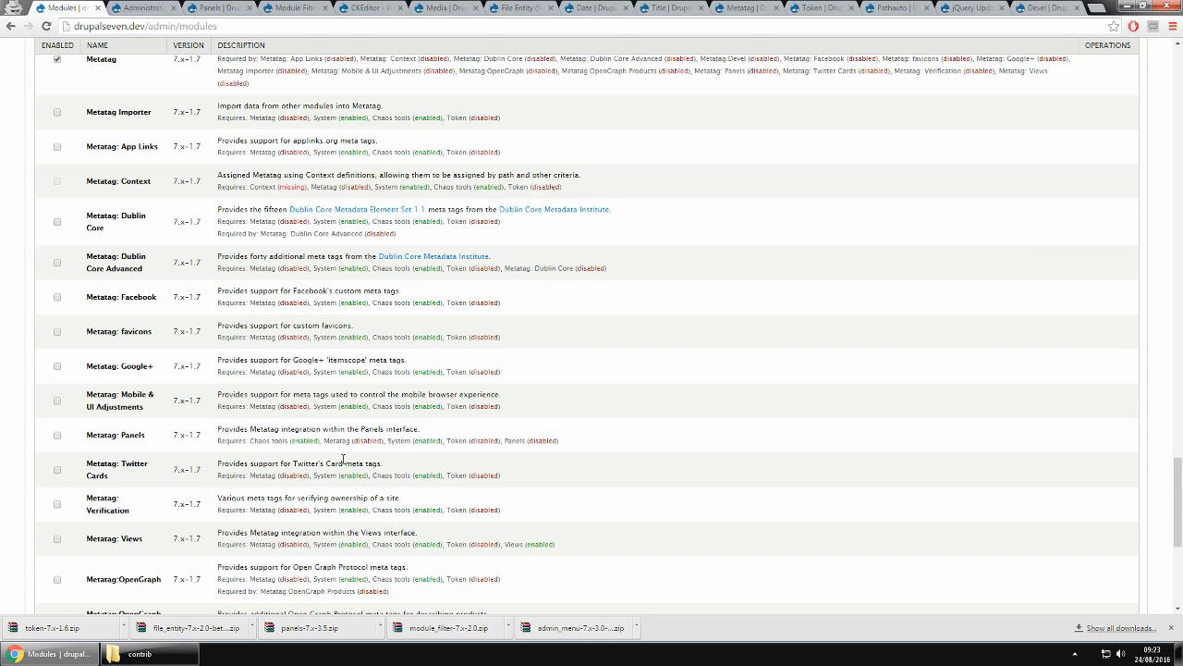
# Select CKEditor and jQuery Update in the User interface group and save the module configuration
pyautogui.scroll(-1, 145, 555)
pyautogui.scroll(-3, 145, 555)
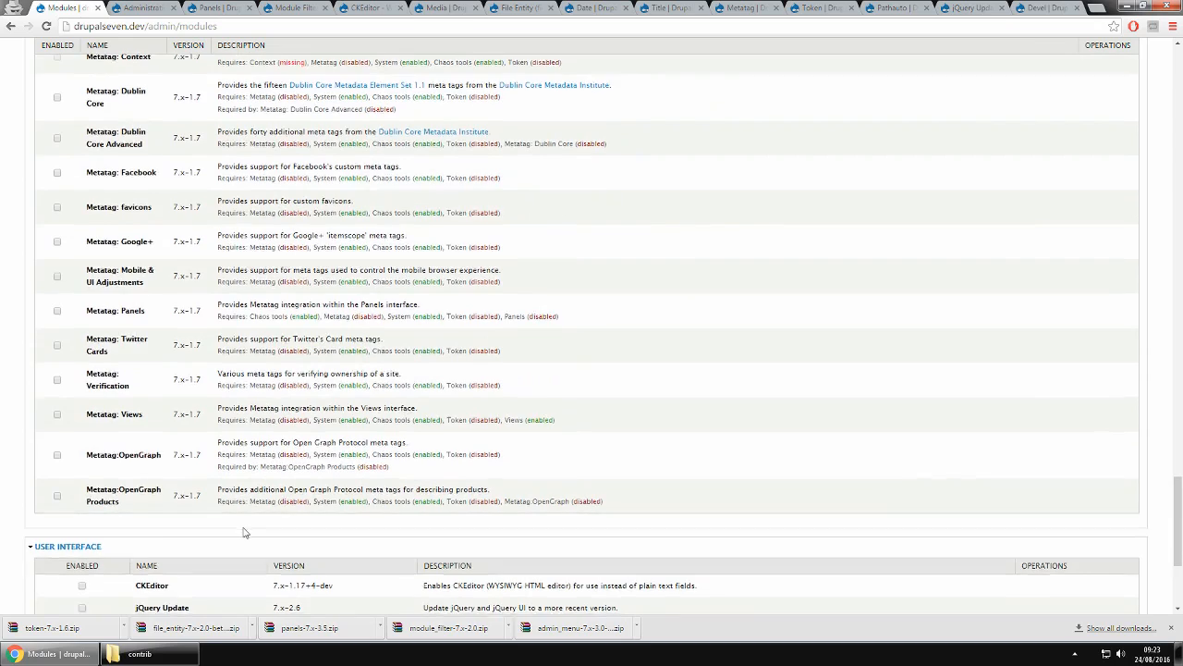
pyautogui.scroll(-3, 242, 531)
pyautogui.click(153, 466)
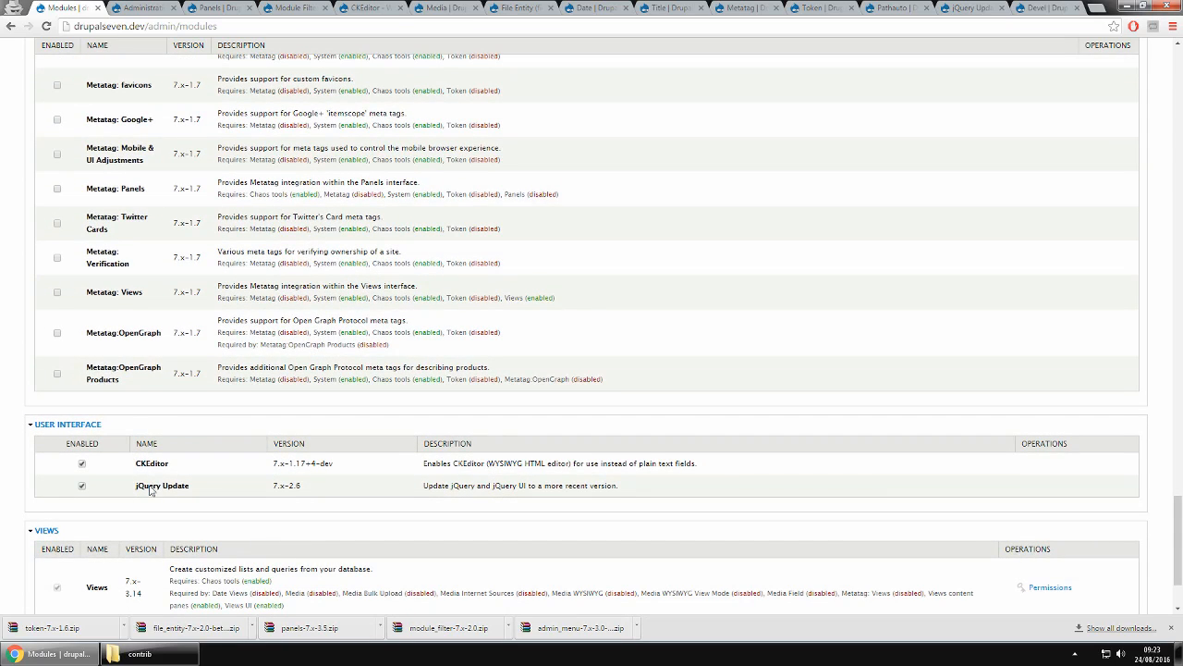
pyautogui.scroll(-3, 148, 490)
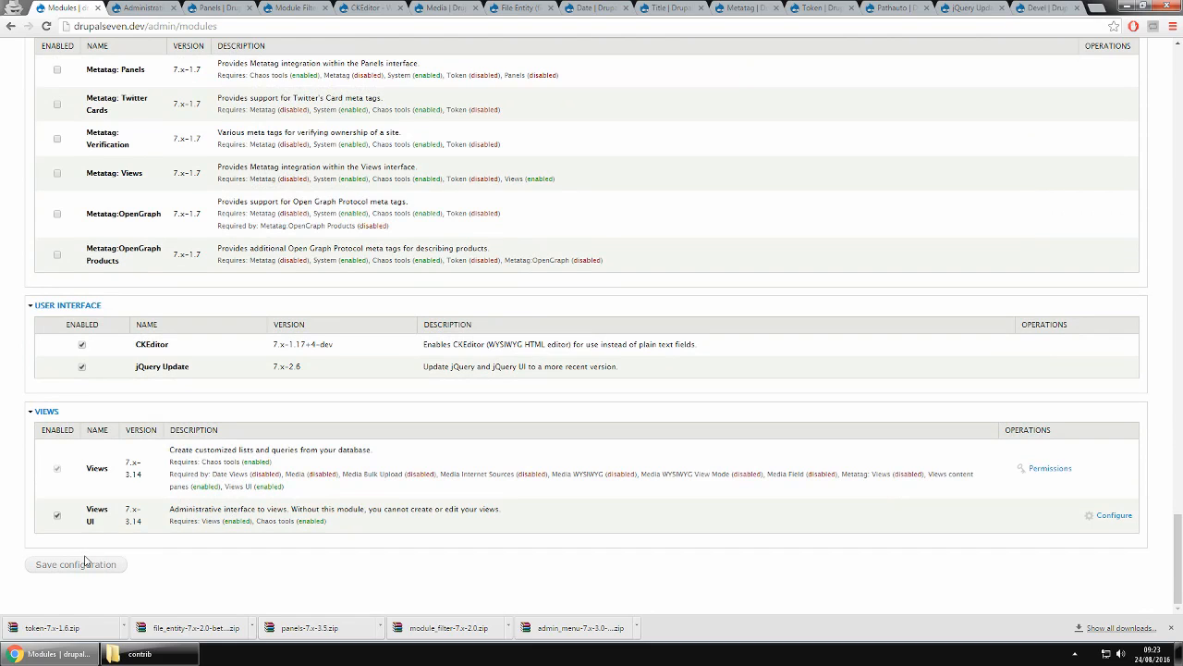
pyautogui.click(83, 564)
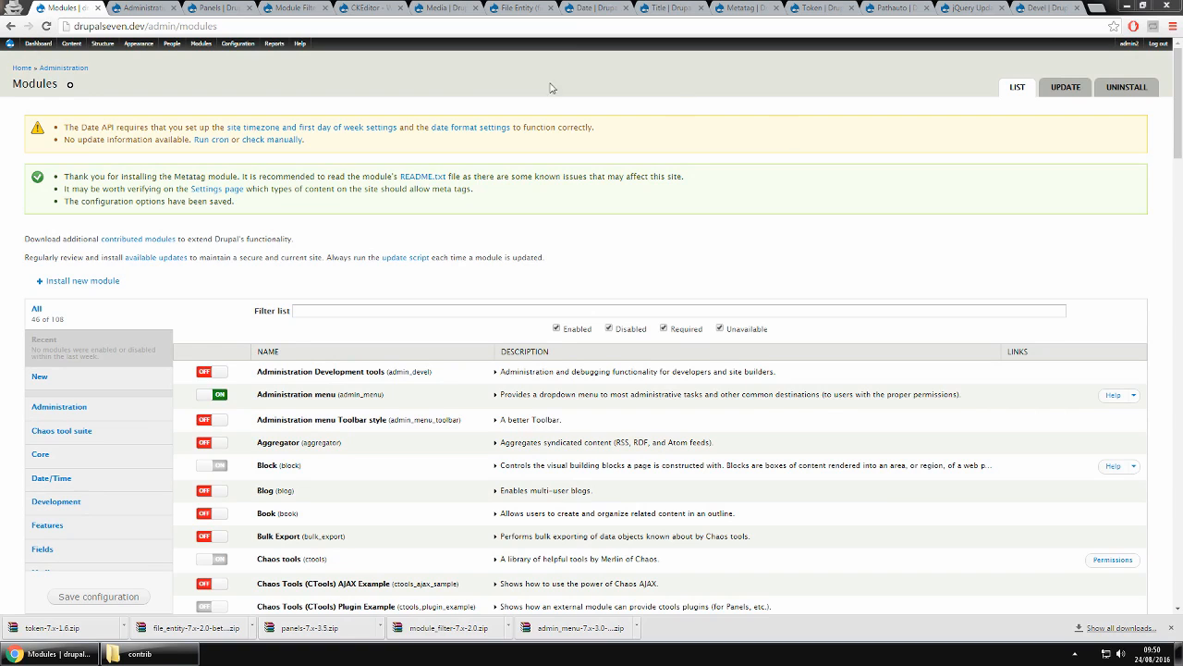
pyautogui.moveTo(96, 51)
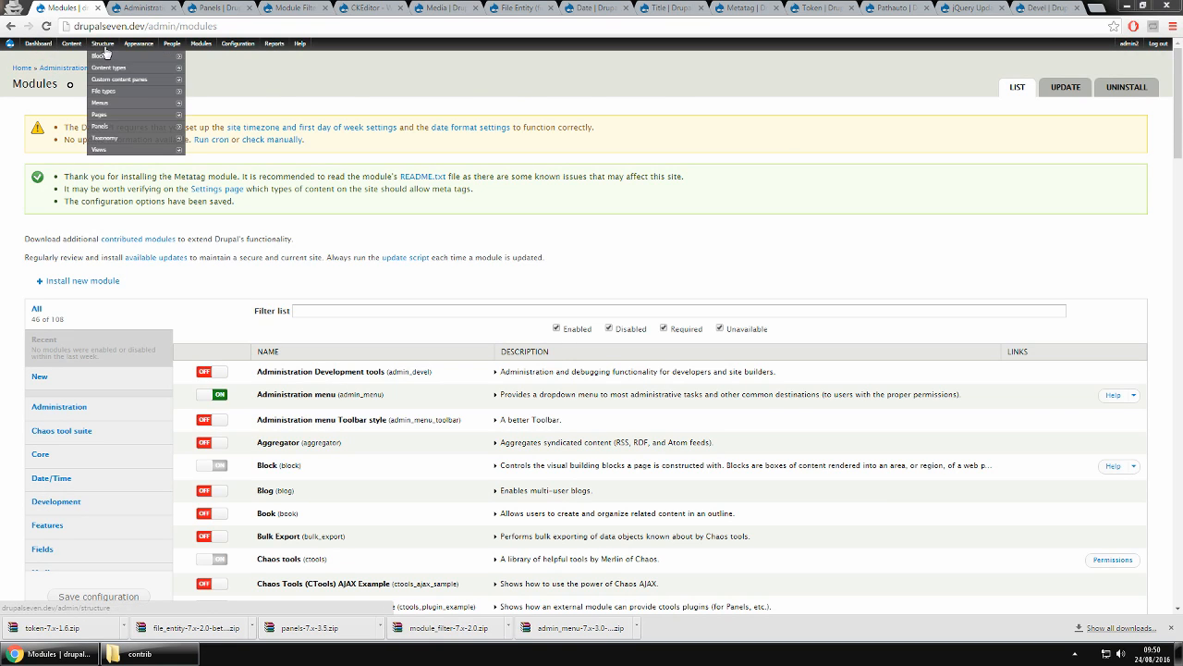
pyautogui.moveTo(231, 80)
pyautogui.moveTo(339, 94)
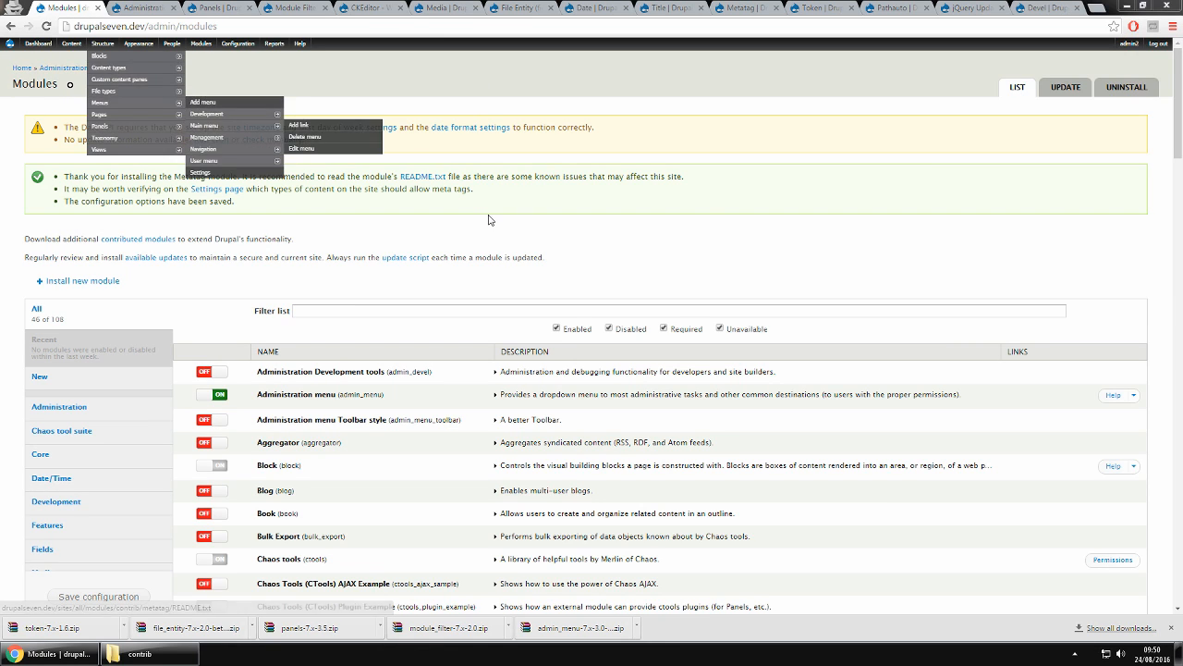
pyautogui.moveTo(238, 44)
pyautogui.moveTo(287, 141)
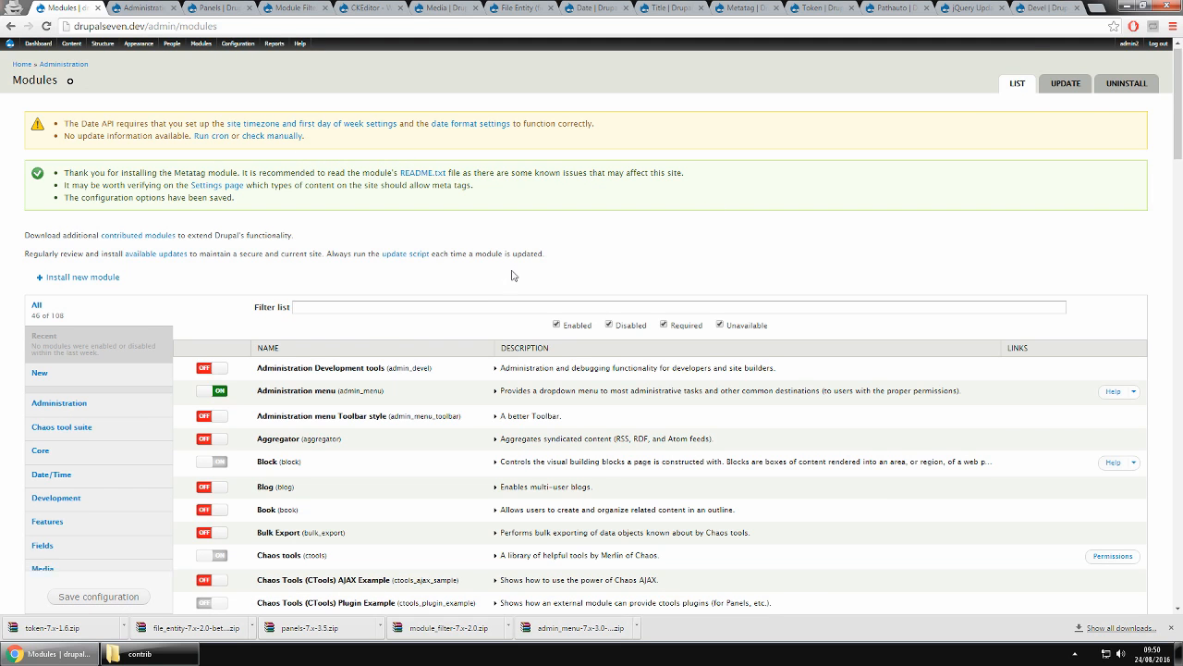
# Browse the filtered module list by group, including Features, Other and Views, and return to the list of all modules
pyautogui.scroll(-2, 513, 276)
pyautogui.scroll(-2, 513, 276)
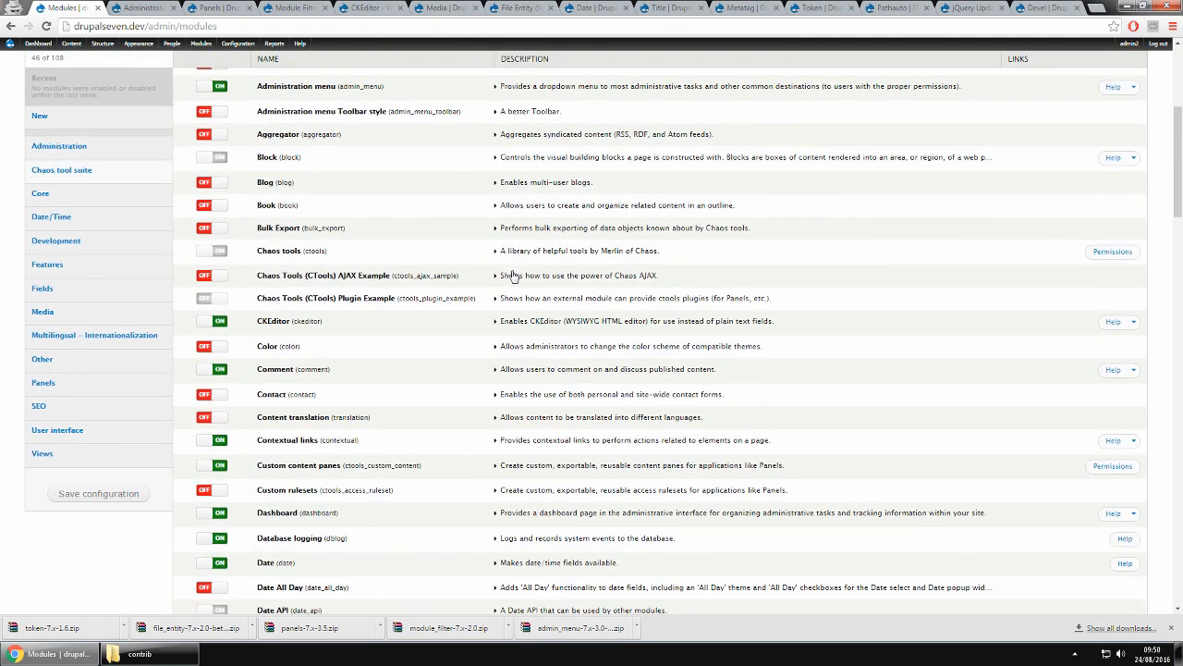
pyautogui.scroll(-2, 513, 275)
pyautogui.scroll(3, 513, 276)
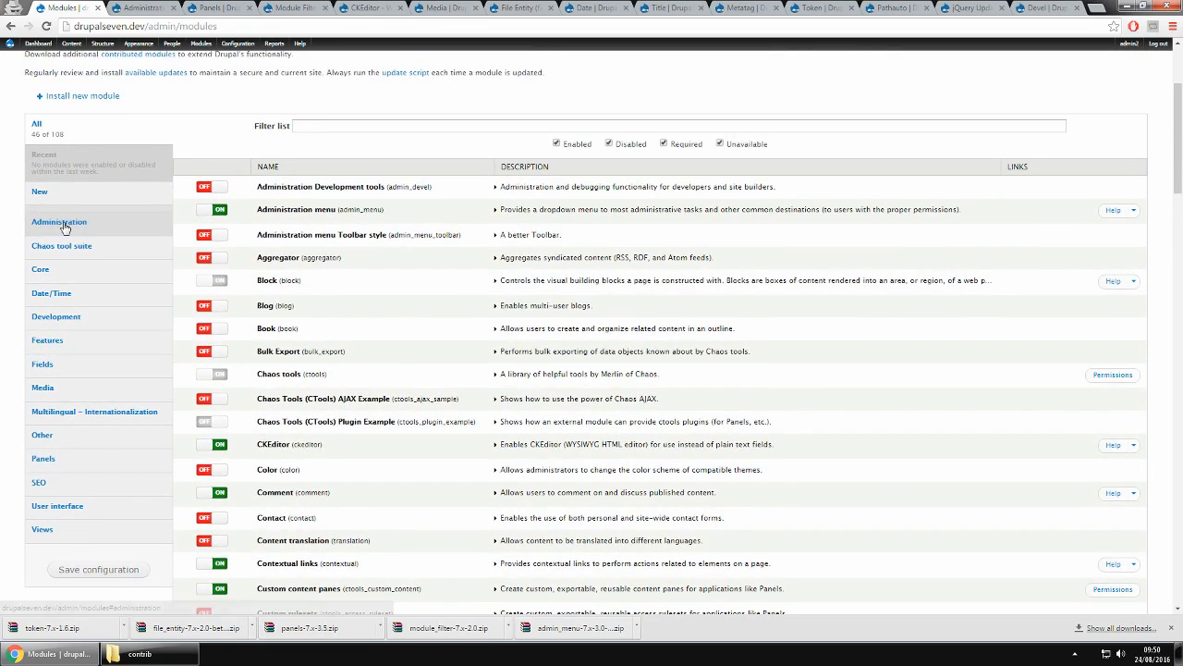
pyautogui.click(65, 224)
pyautogui.click(66, 238)
pyautogui.click(81, 332)
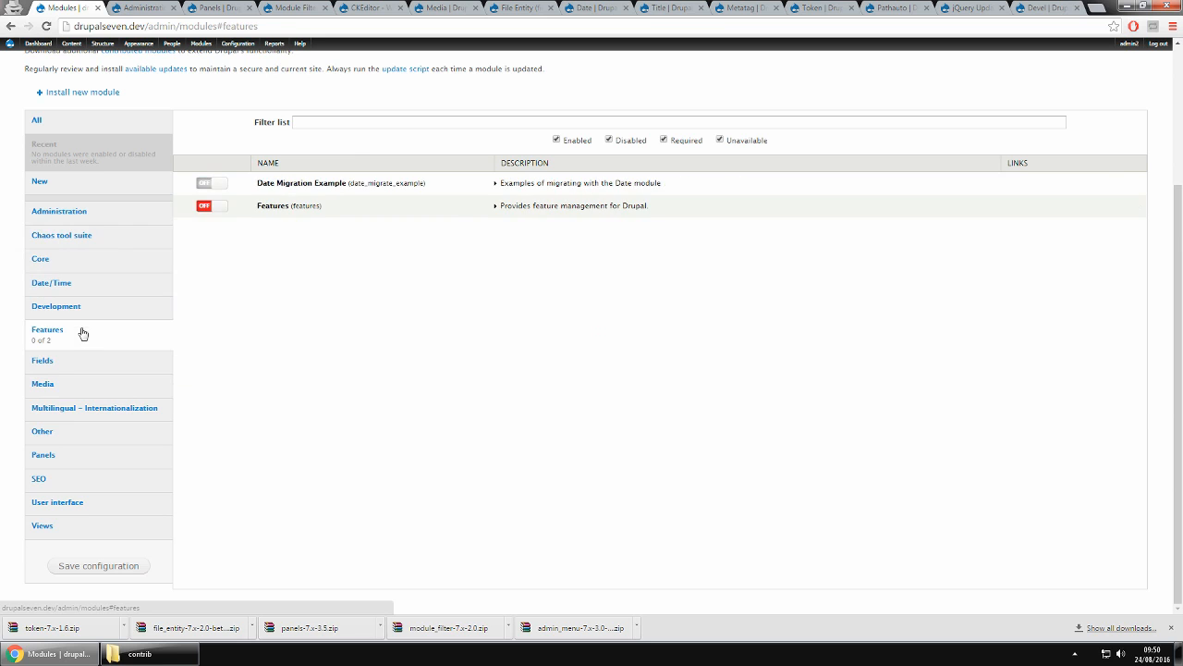
pyautogui.click(67, 430)
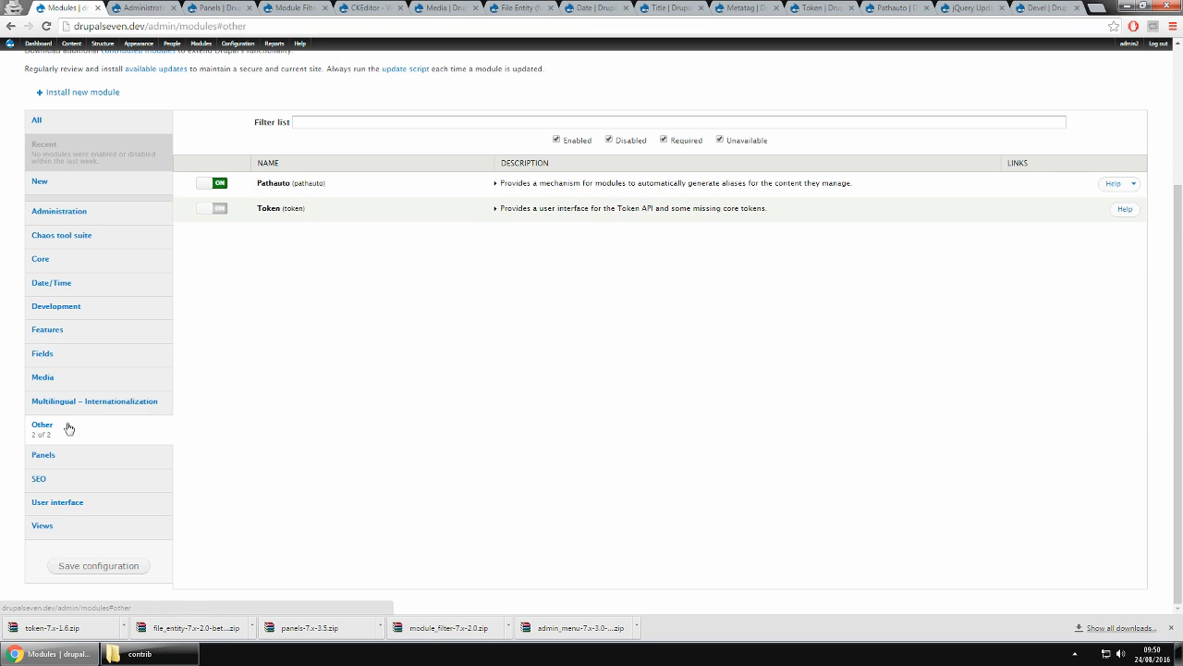
pyautogui.click(62, 482)
pyautogui.click(83, 529)
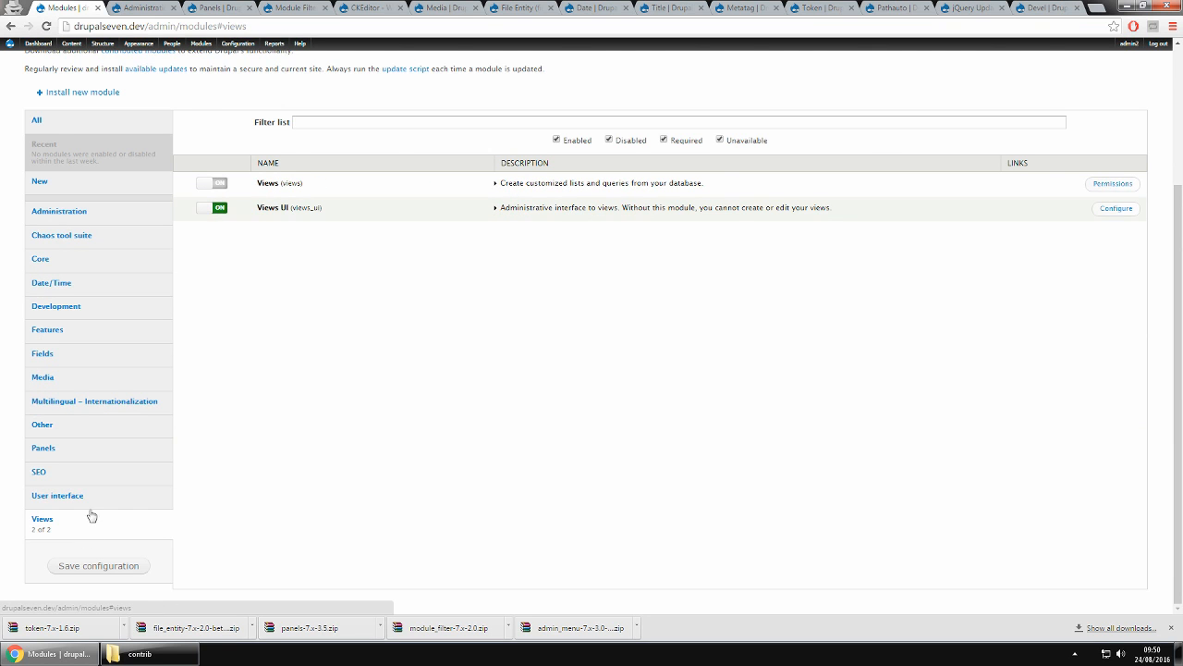
pyautogui.click(96, 124)
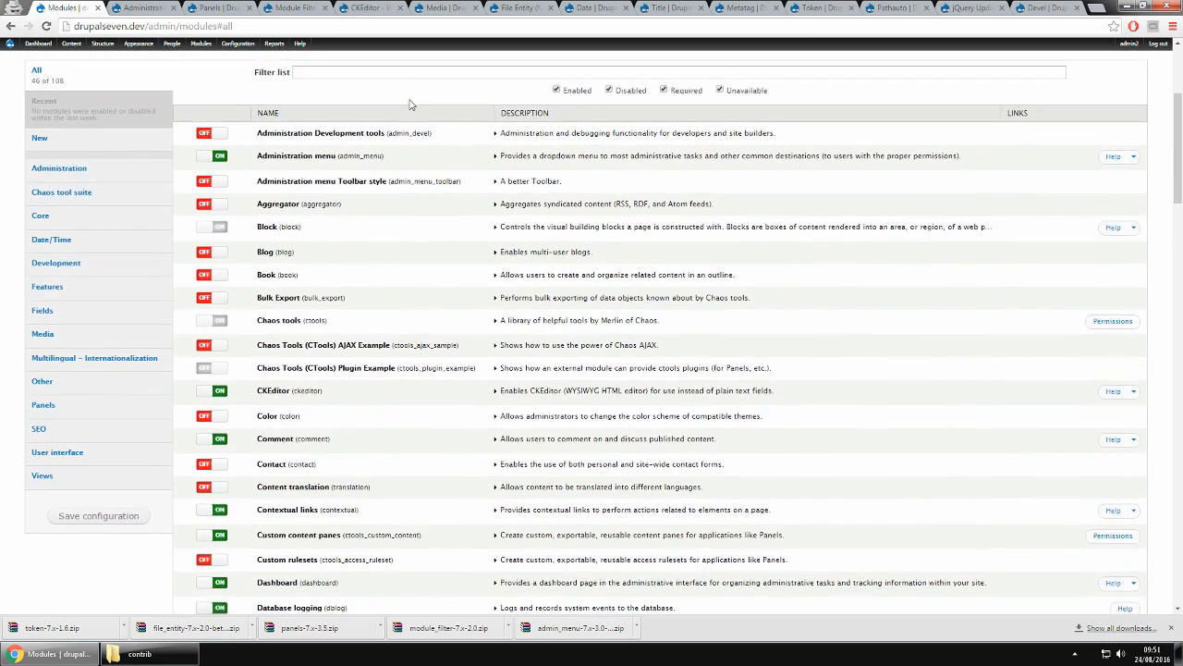
# Filter the module list by "panel"
pyautogui.scroll(2, 412, 104)
pyautogui.click(411, 187)
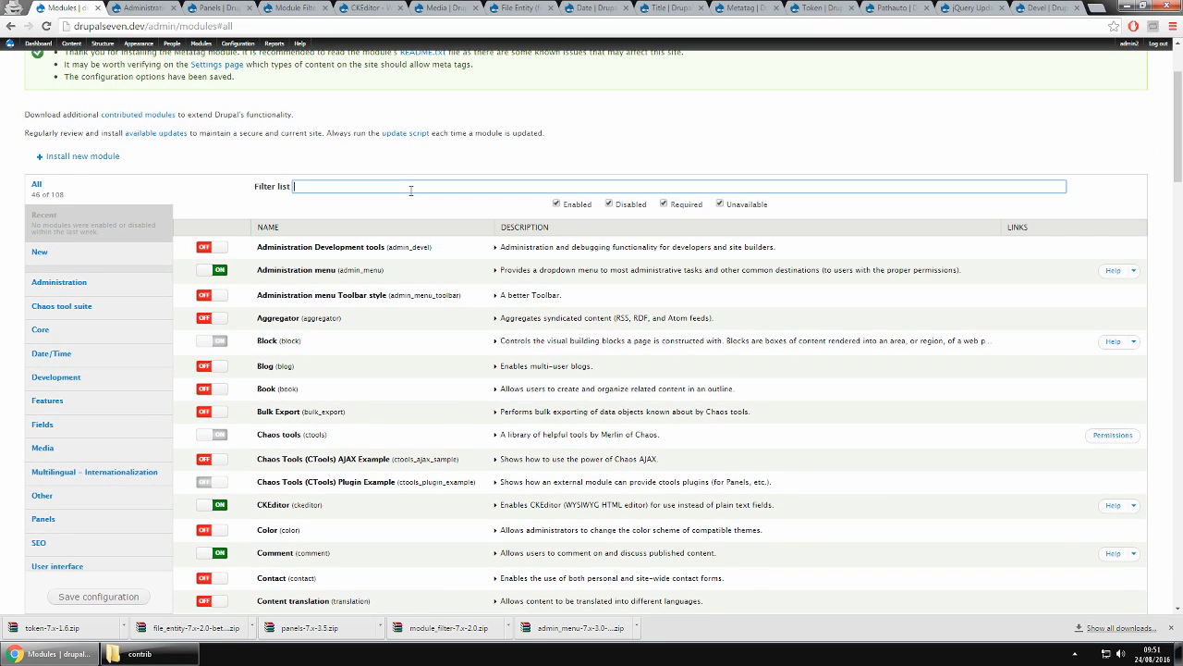
pyautogui.write('panel')
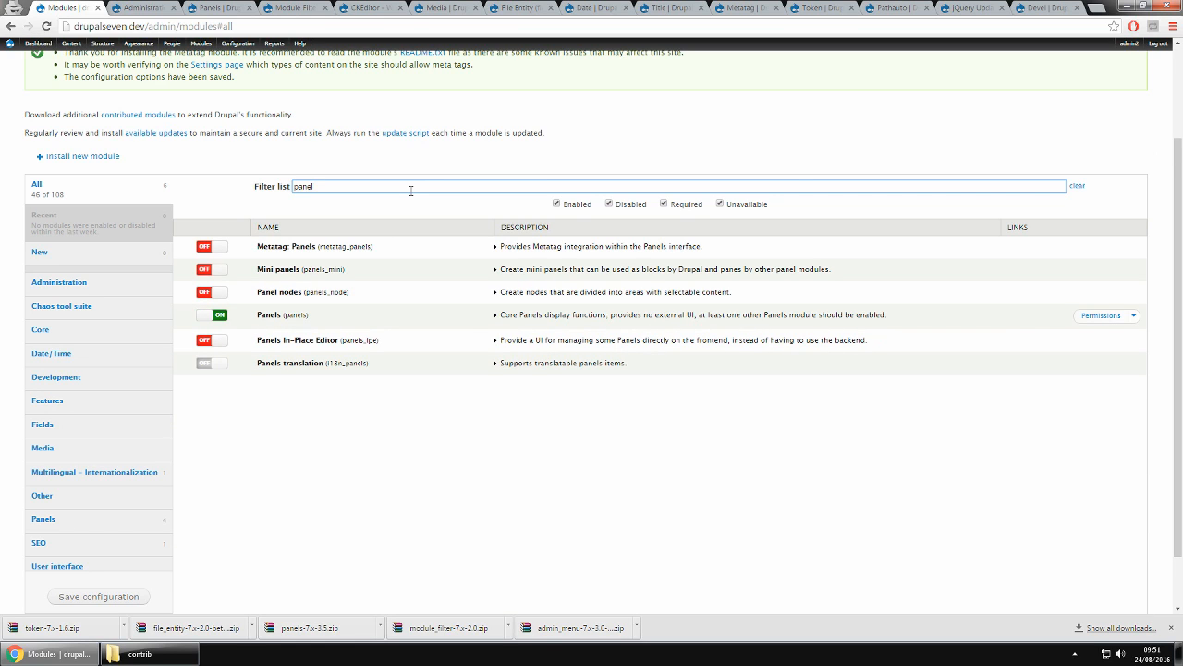
# Replace the module list filter with "views"
pyautogui.press('BackSpace')
pyautogui.press('BackSpace')
pyautogui.press('BackSpace')
pyautogui.press('BackSpace')
pyautogui.press('BackSpace')
pyautogui.write('views')
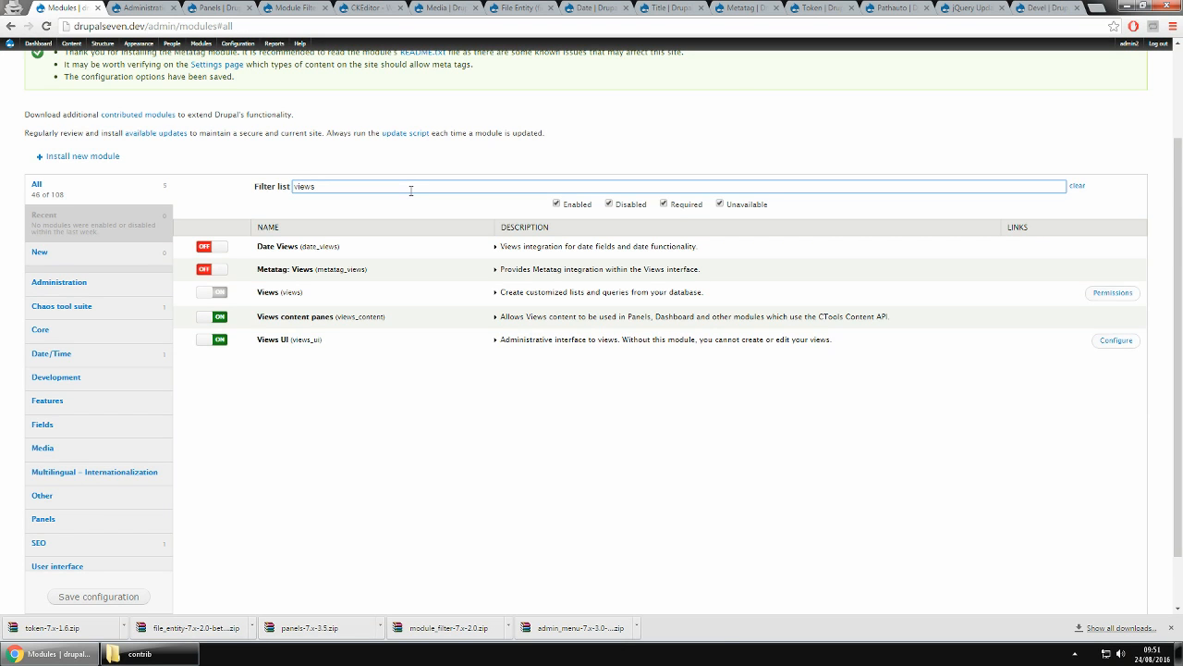
pyautogui.scroll(3, 411, 189)
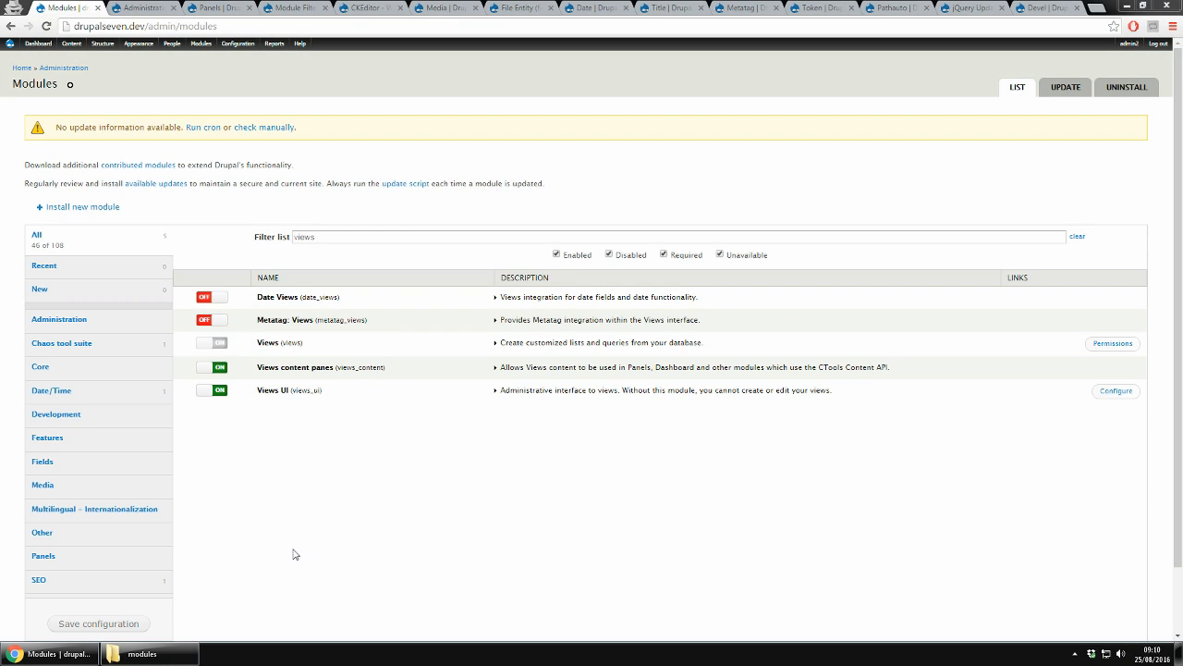
# Start a new content type named Project and disable its preview before submitting
pyautogui.moveTo(103, 44)
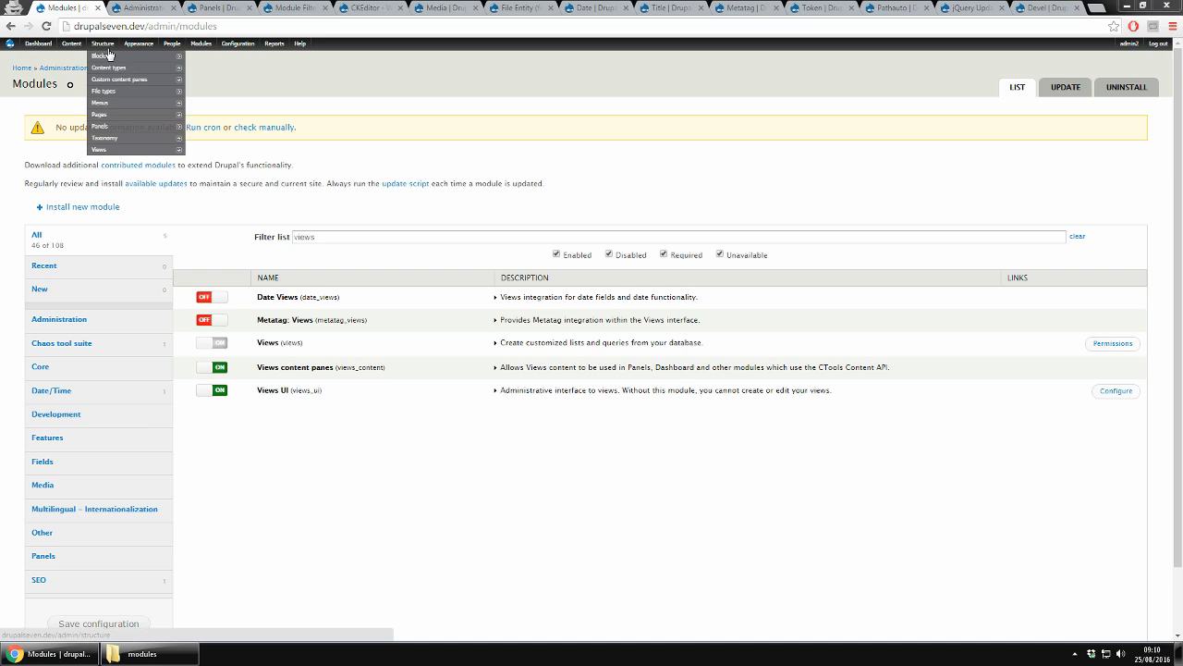
pyautogui.moveTo(111, 72)
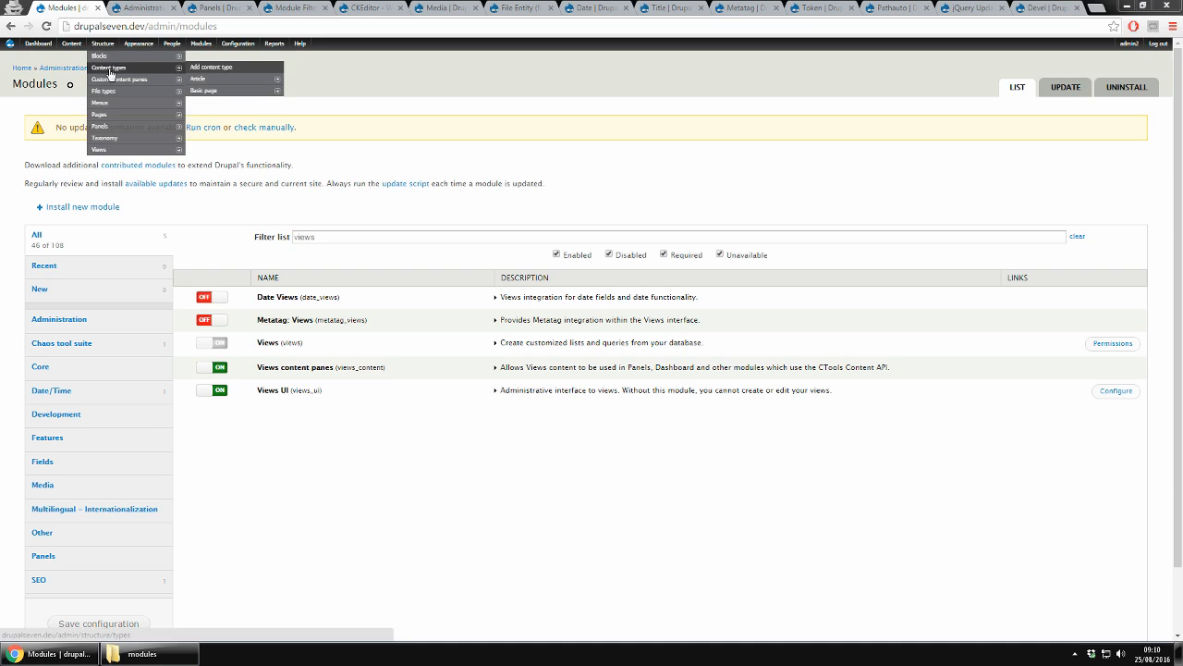
pyautogui.click(203, 71)
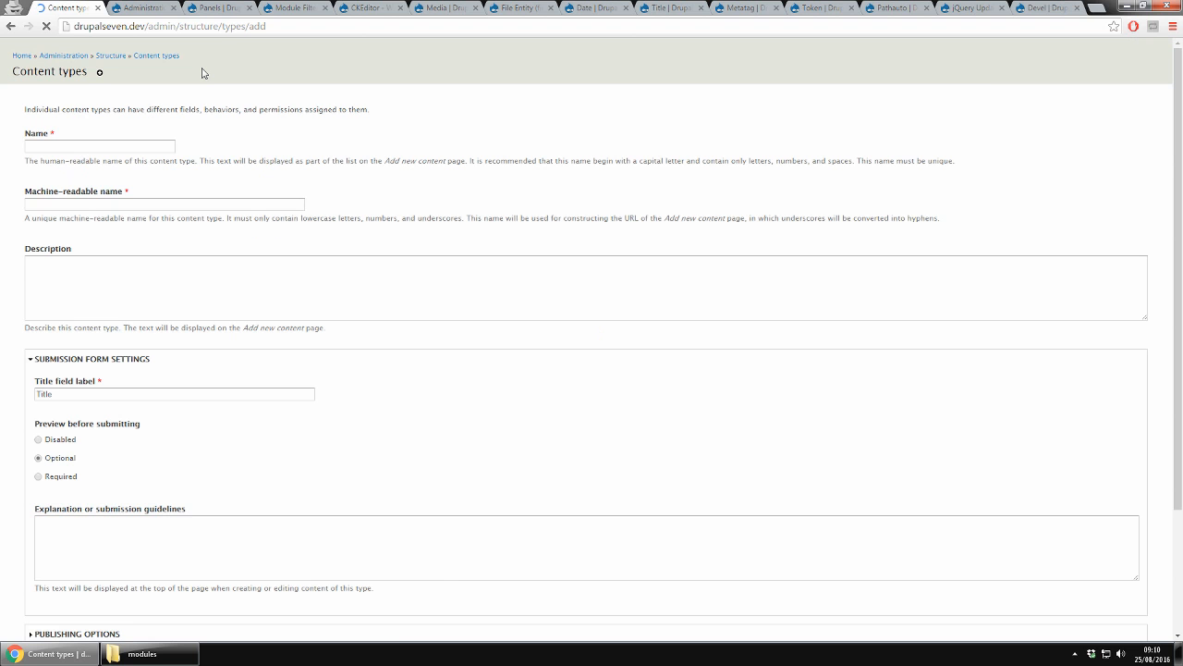
pyautogui.write('Project')
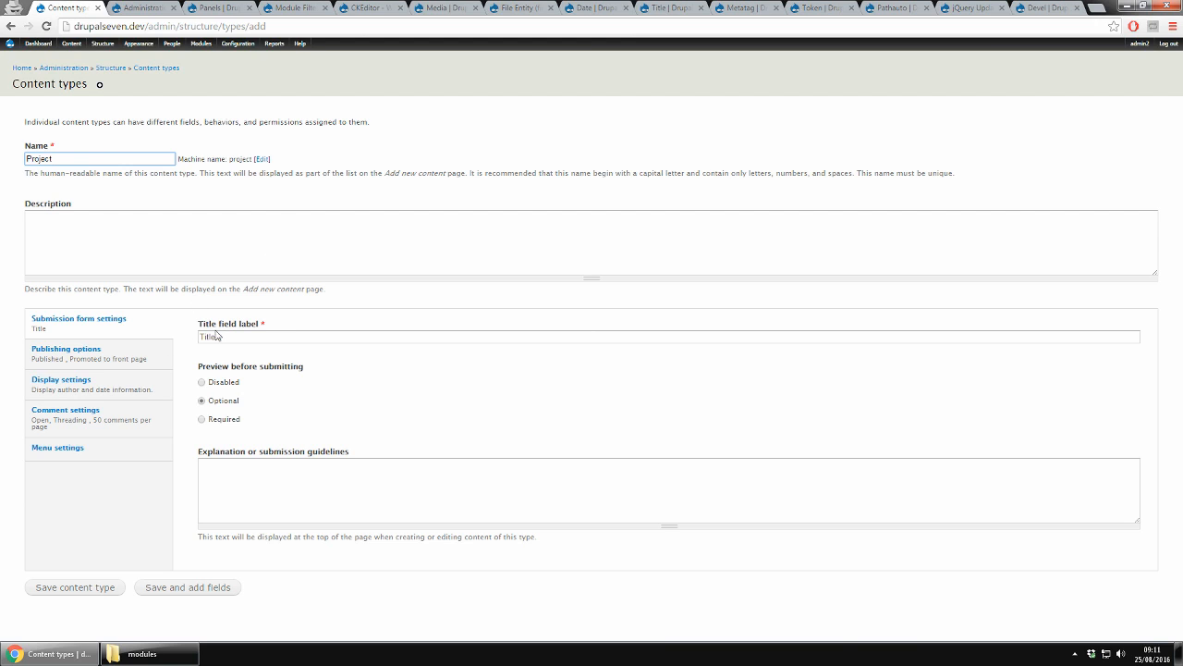
pyautogui.click(202, 382)
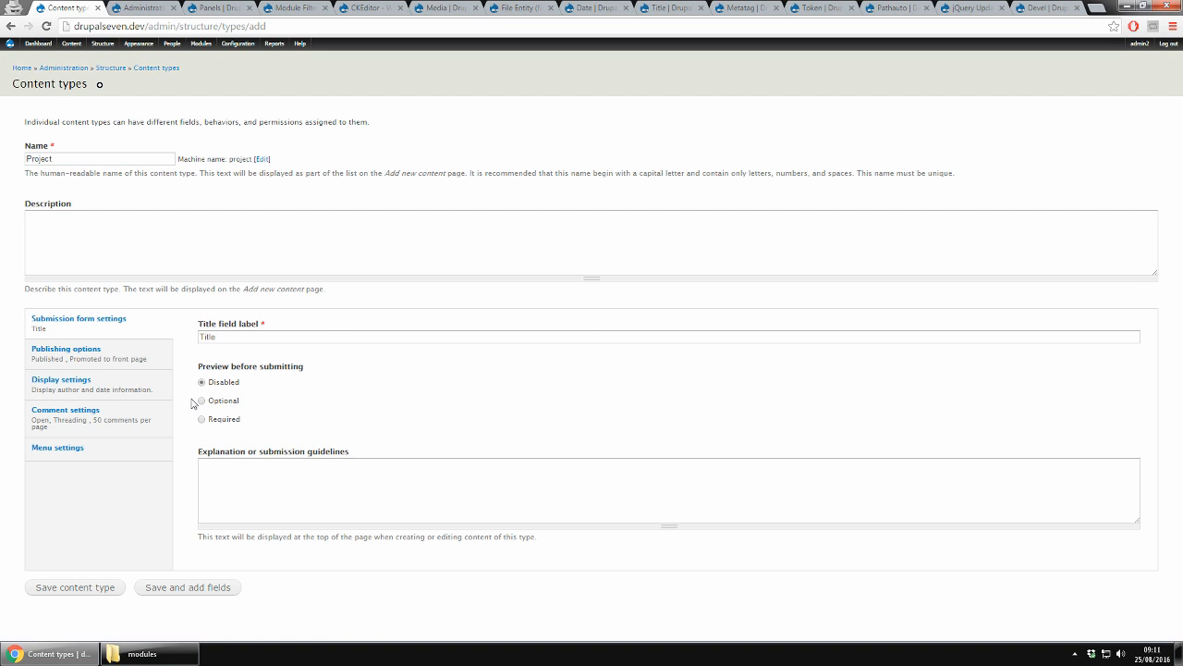
# Turn off promotion to the front page and the display of author and date information for the Project content type
pyautogui.click(101, 351)
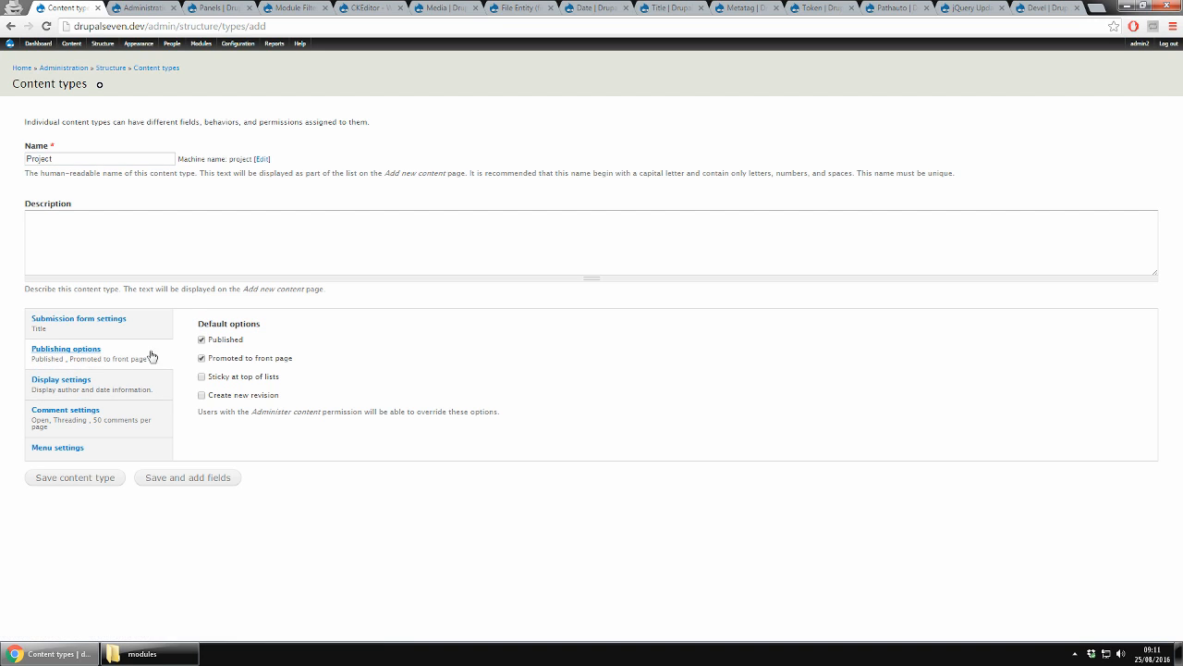
pyautogui.click(225, 360)
pyautogui.click(105, 387)
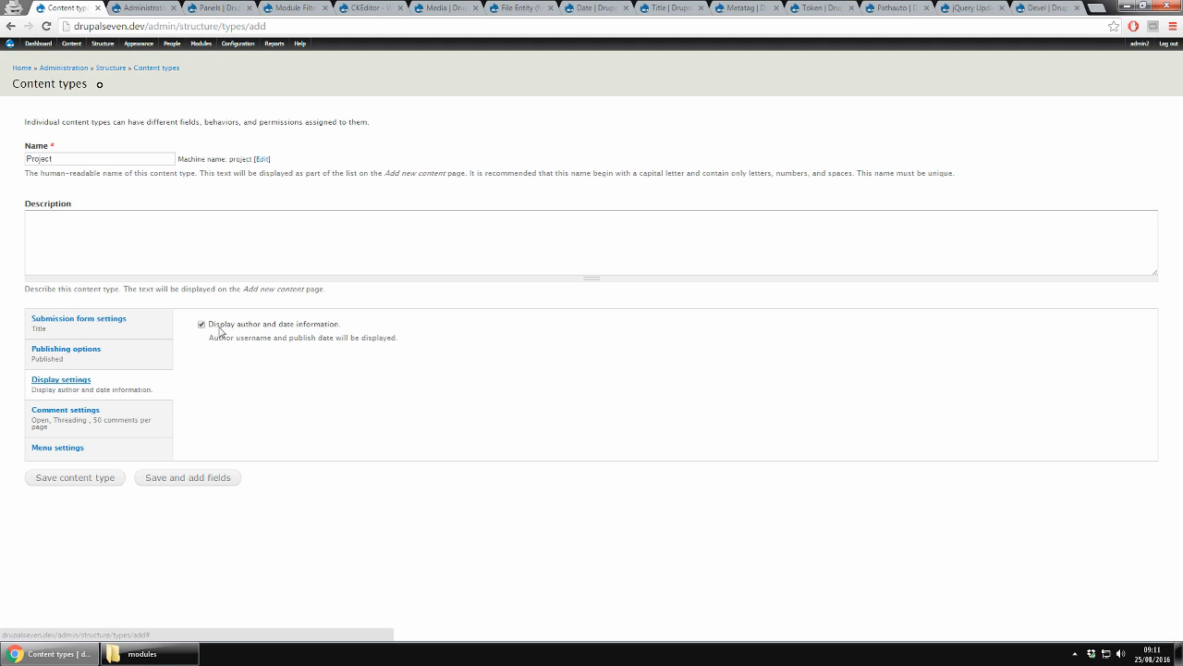
pyautogui.click(222, 328)
# Set the default comment setting for new Project content to Closed
pyautogui.click(96, 418)
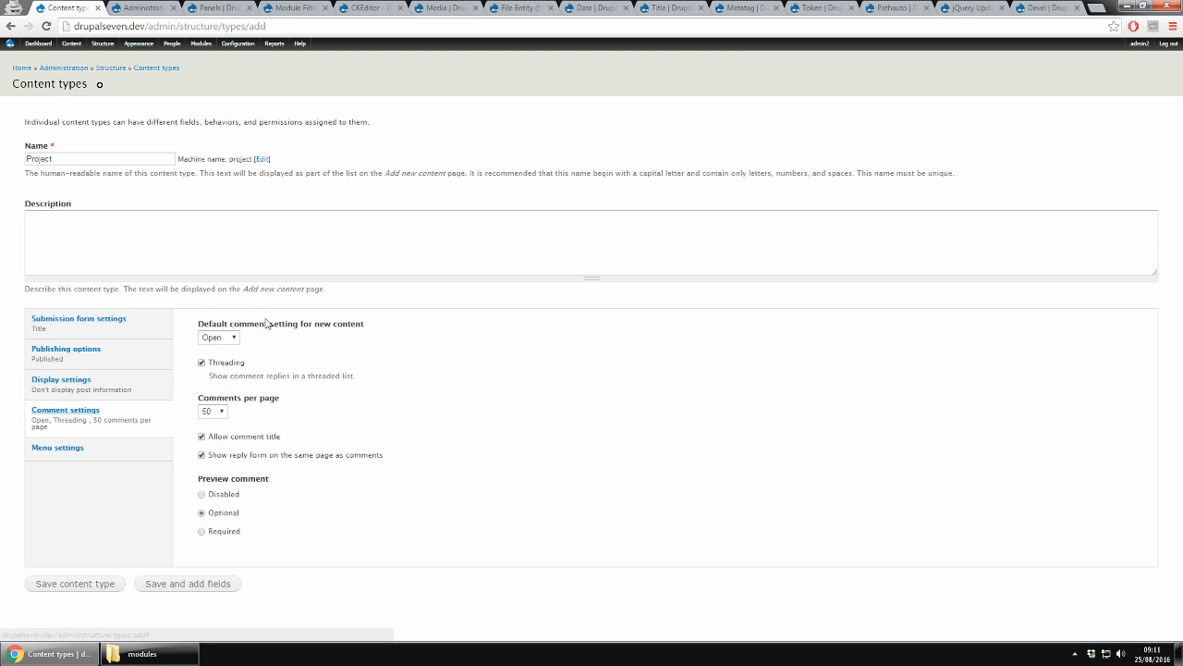
pyautogui.click(221, 338)
pyautogui.click(220, 361)
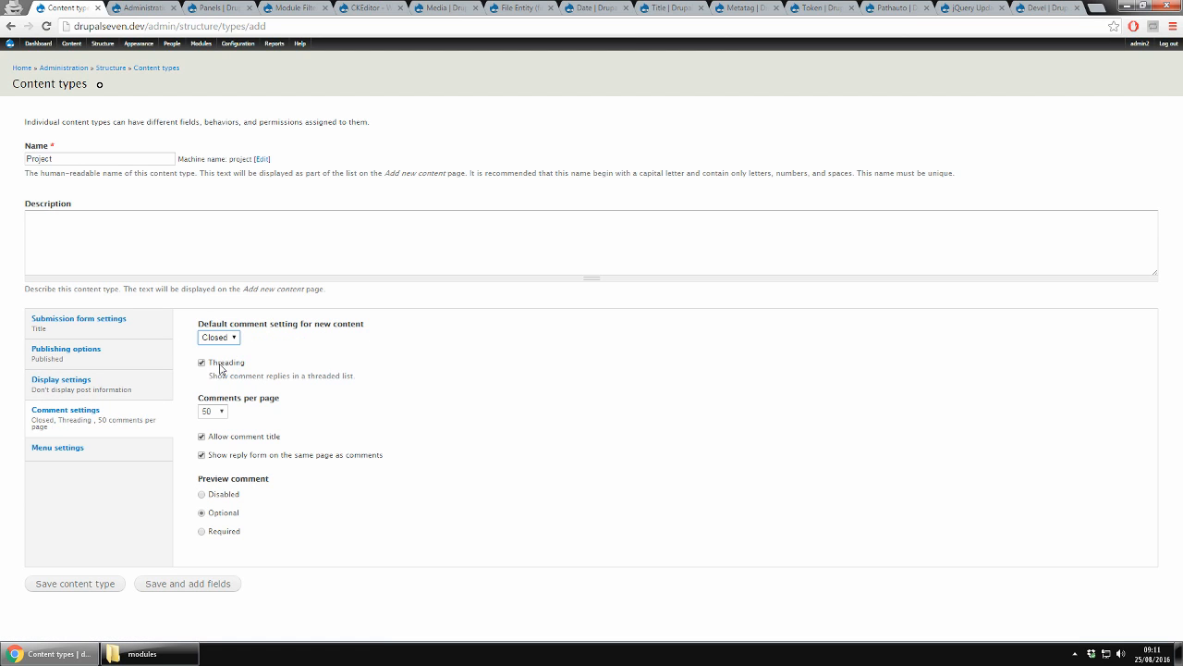
# Remove Main menu from the available menus and save the Project content type, continuing to its fields
pyautogui.click(101, 449)
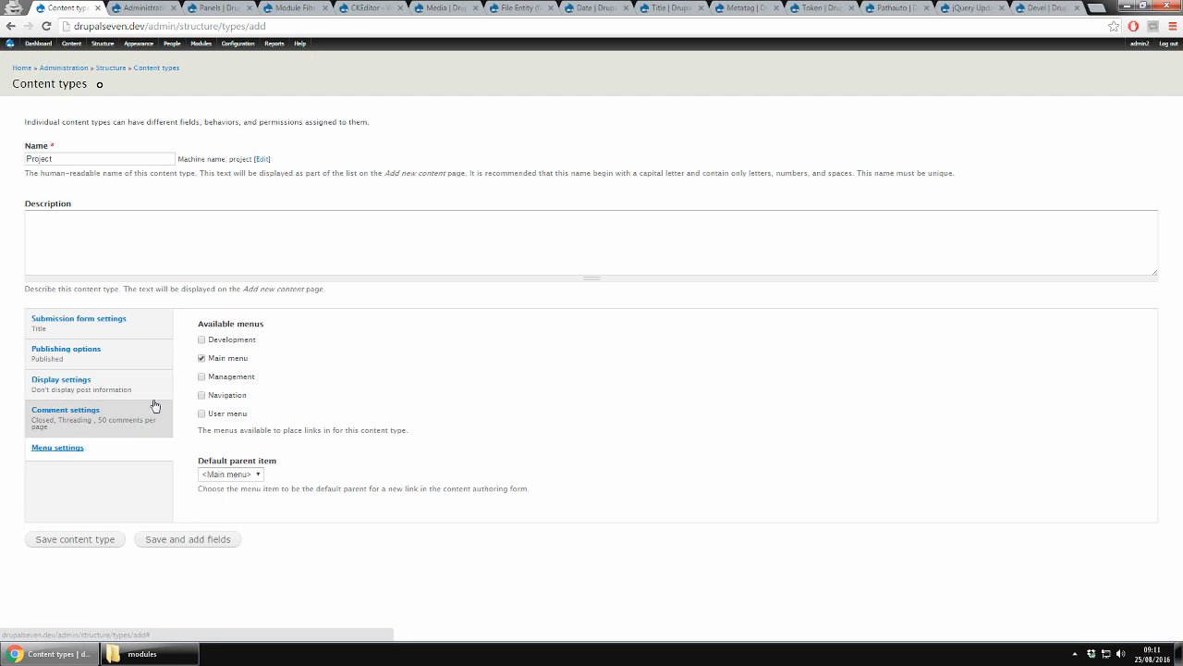
pyautogui.click(211, 363)
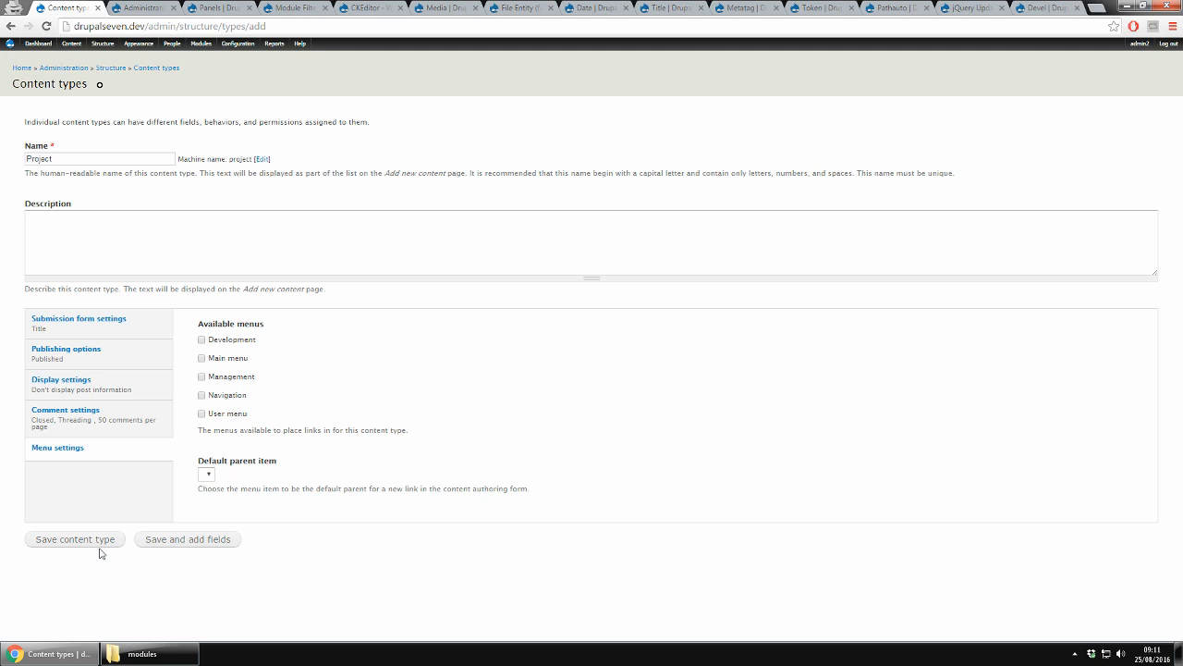
pyautogui.click(184, 543)
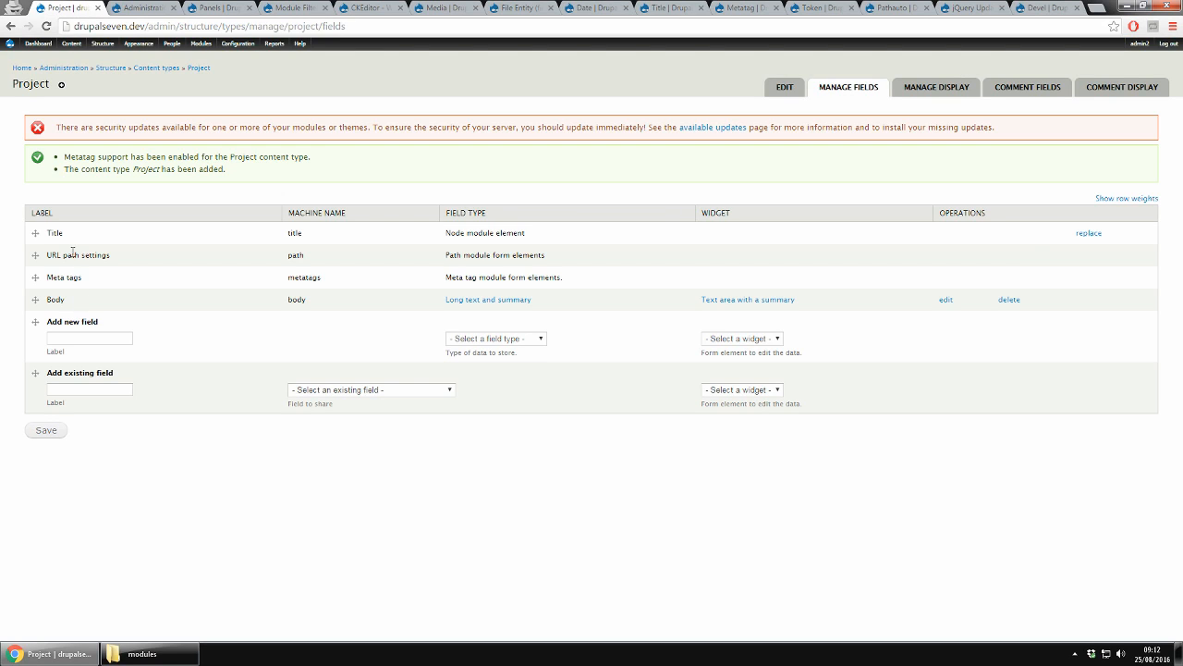
# Add a new field labelled Date with field type Date and the Select list widget, and save it
pyautogui.click(82, 336)
pyautogui.write('Date')
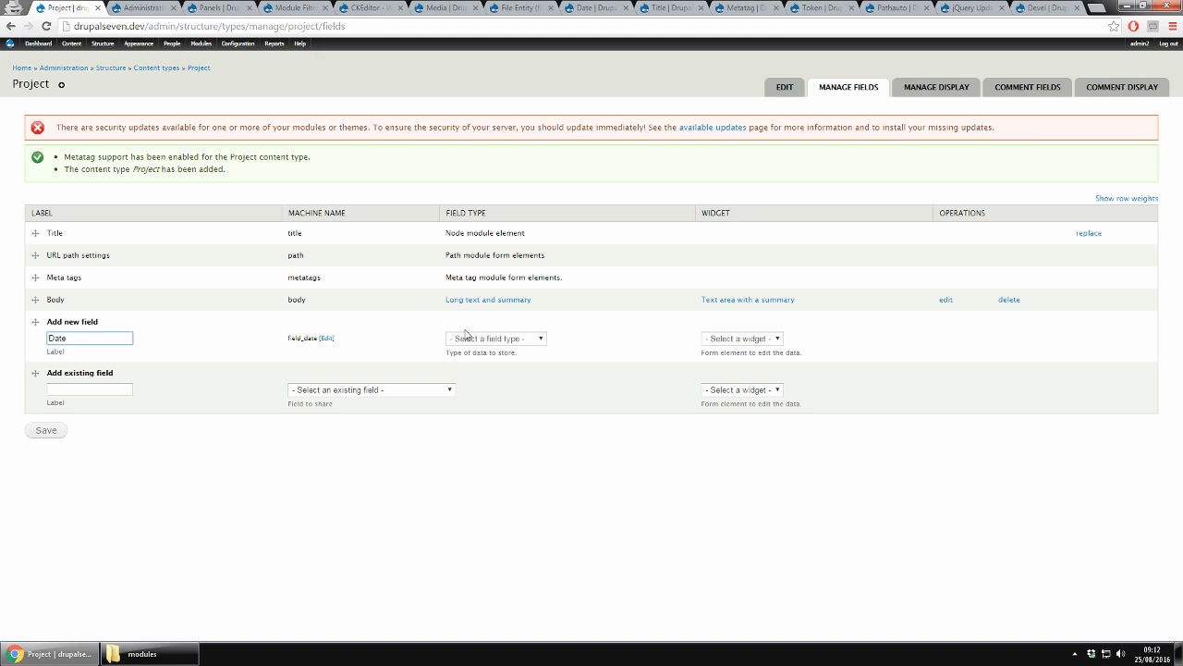
pyautogui.click(477, 338)
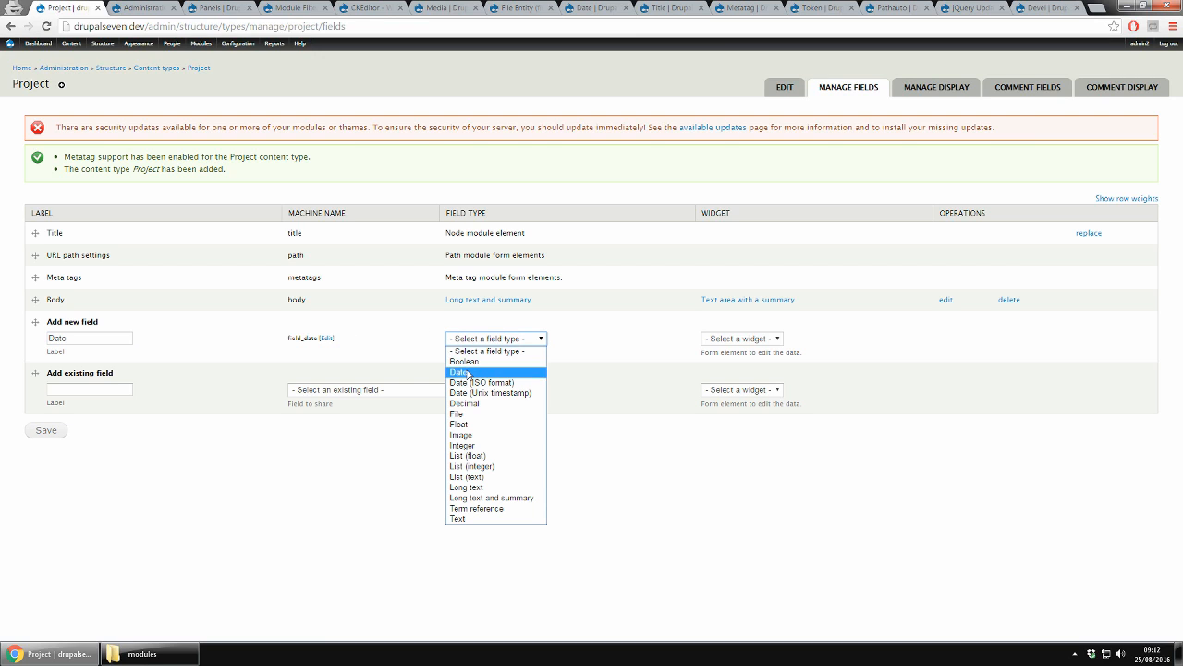
pyautogui.click(469, 374)
pyautogui.click(725, 342)
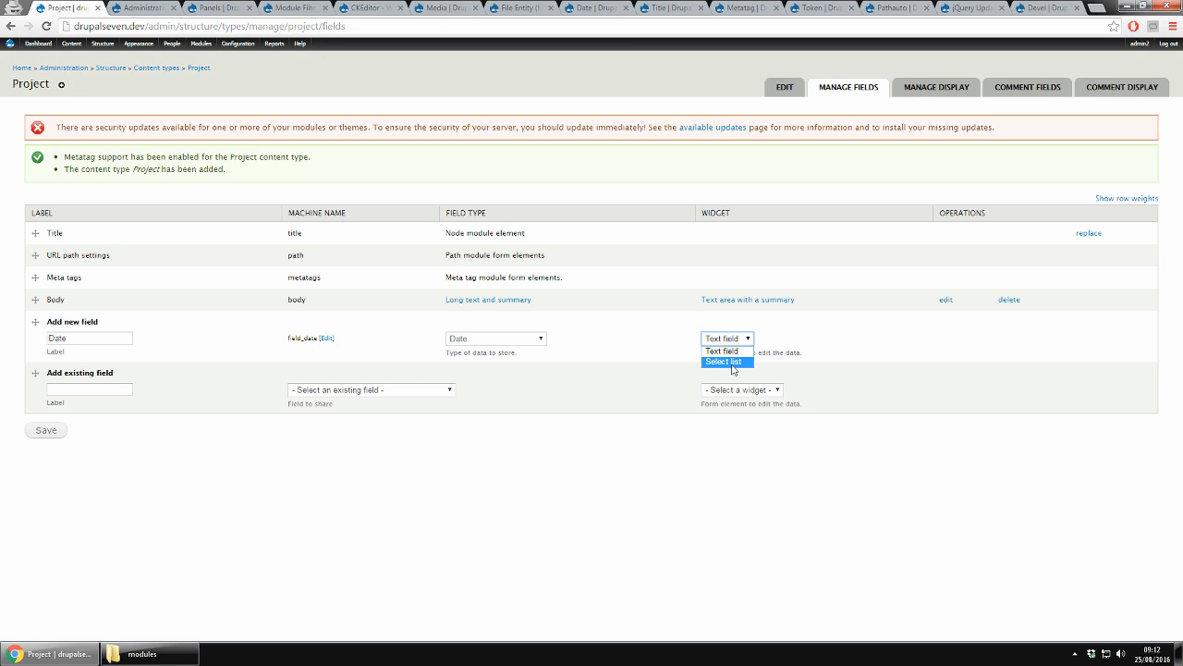
pyautogui.click(731, 363)
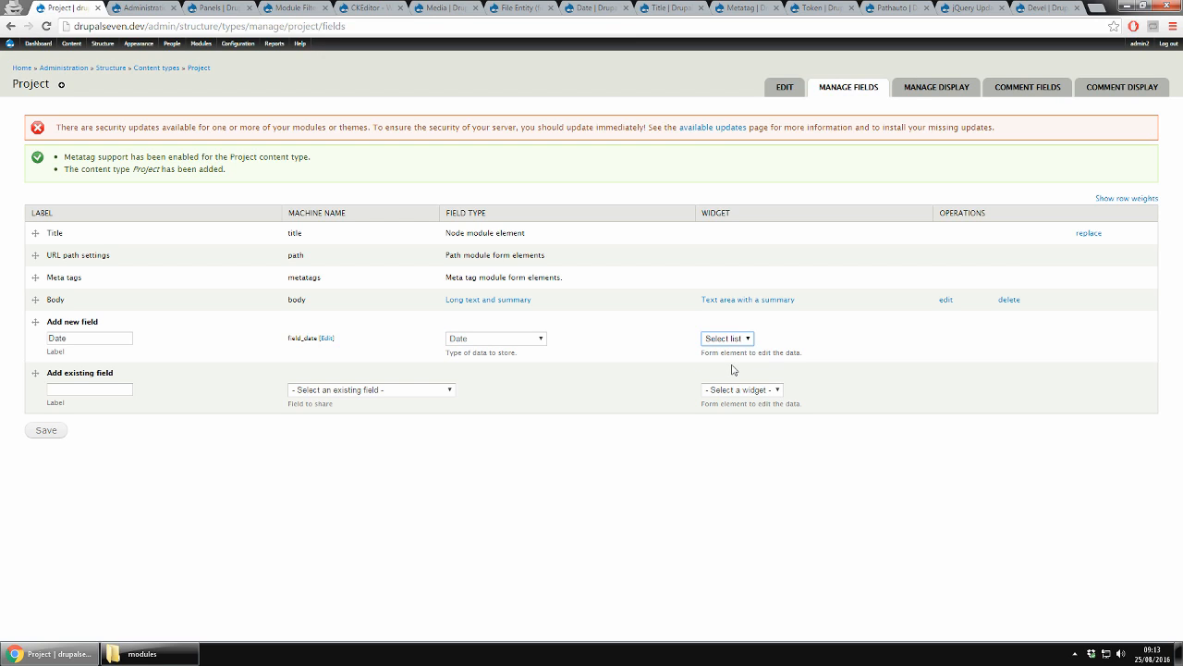
pyautogui.click(48, 432)
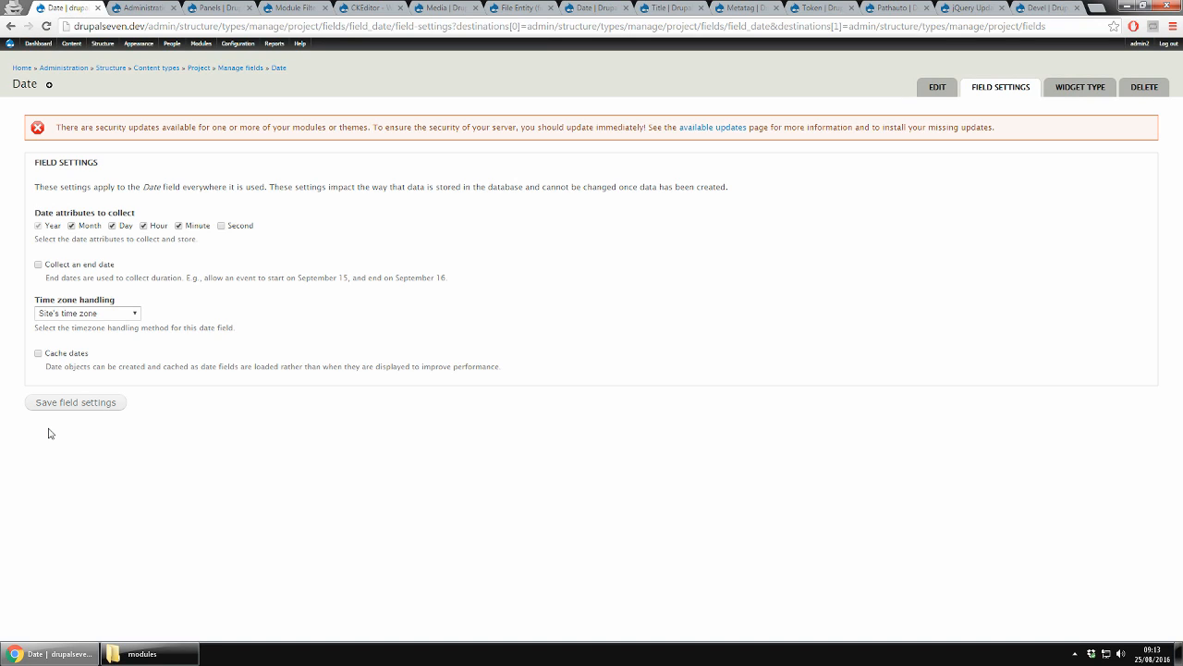
# Exclude hour and minute from the date attributes, enable collecting an end date, and save the field settings
pyautogui.click(159, 226)
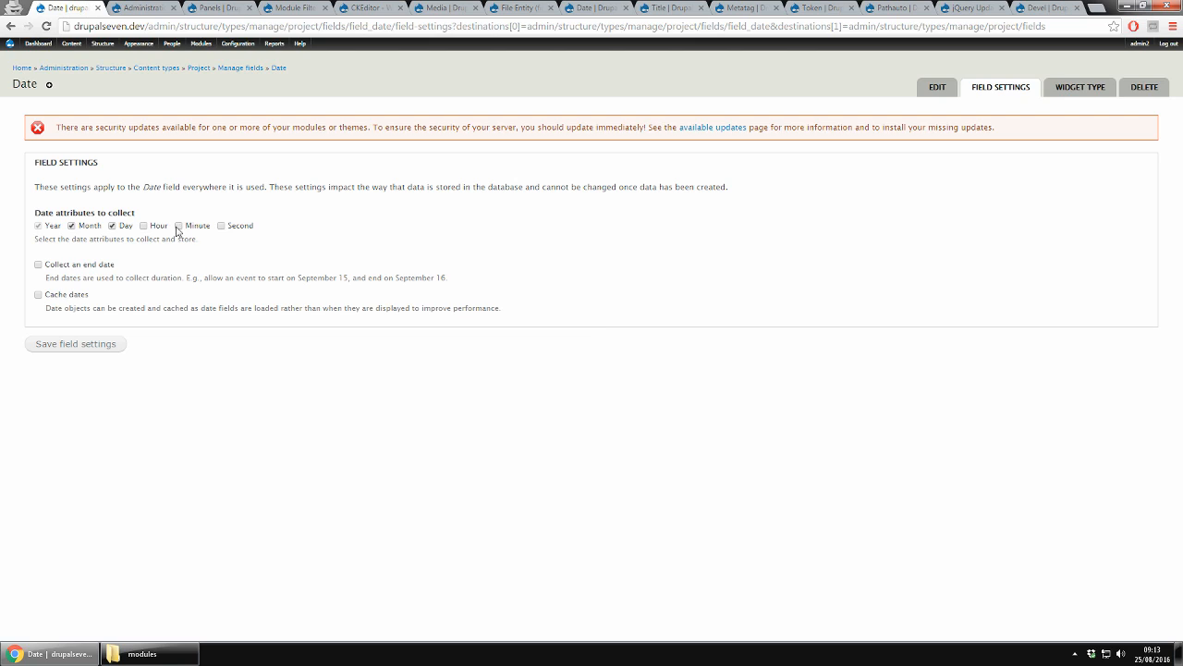
pyautogui.click(84, 267)
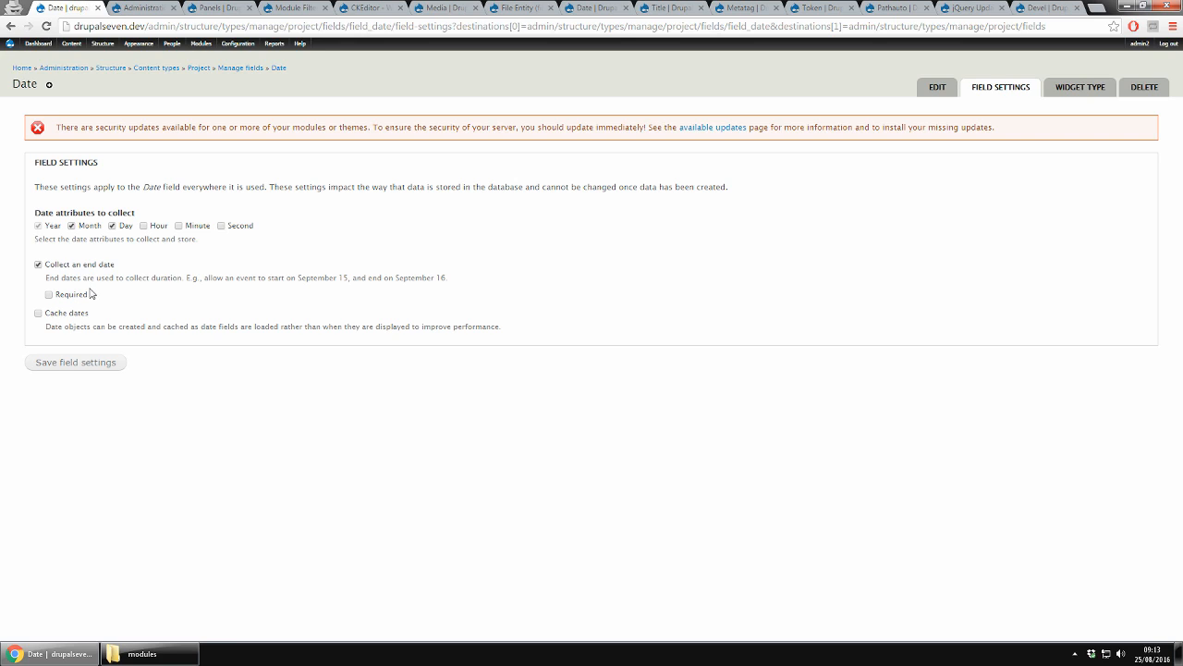
pyautogui.click(59, 368)
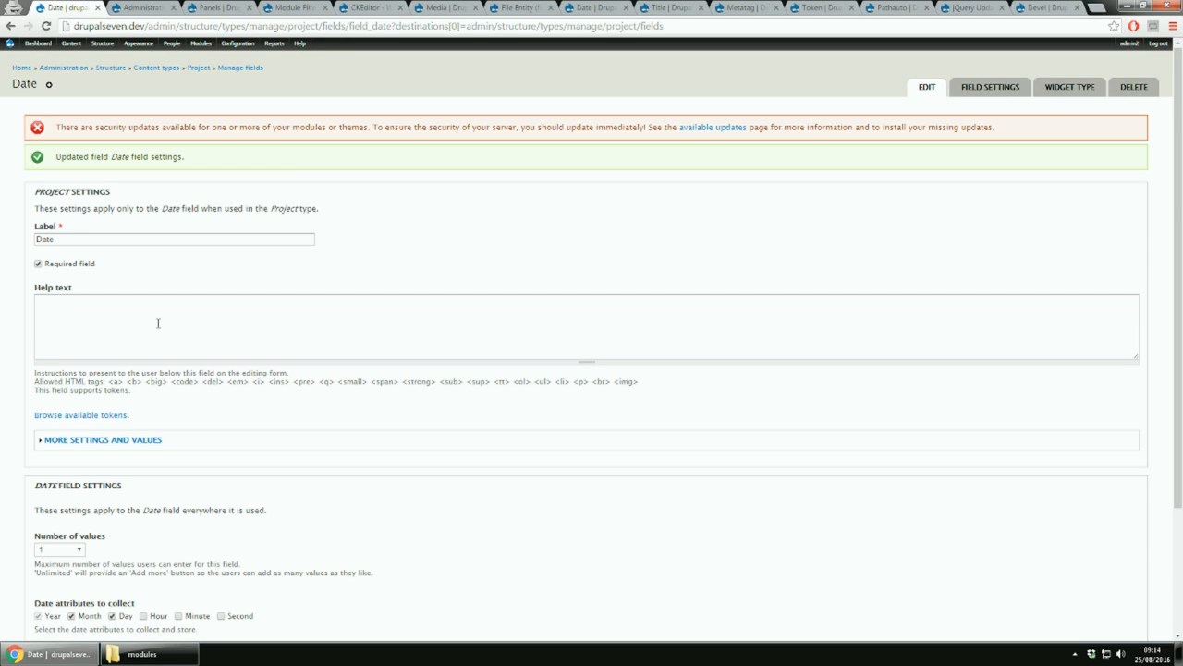
# In the Date field's additional settings, set the date entry format to 25/08/2016 - 9:14:08pm
pyautogui.click(144, 440)
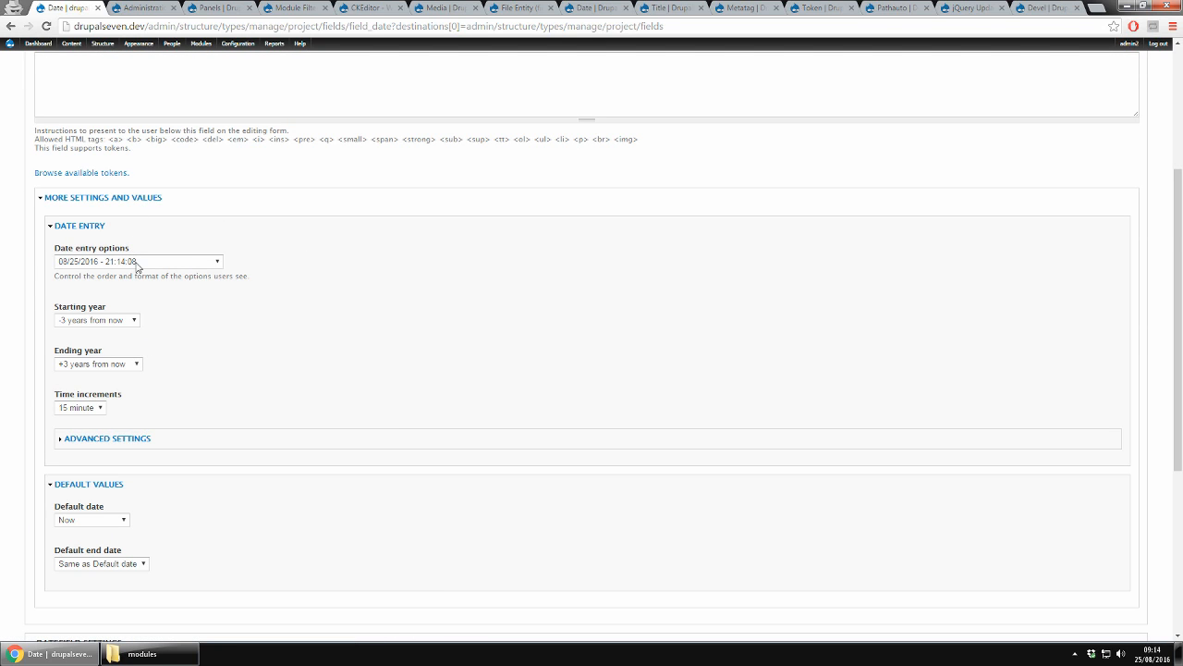
pyautogui.click(74, 265)
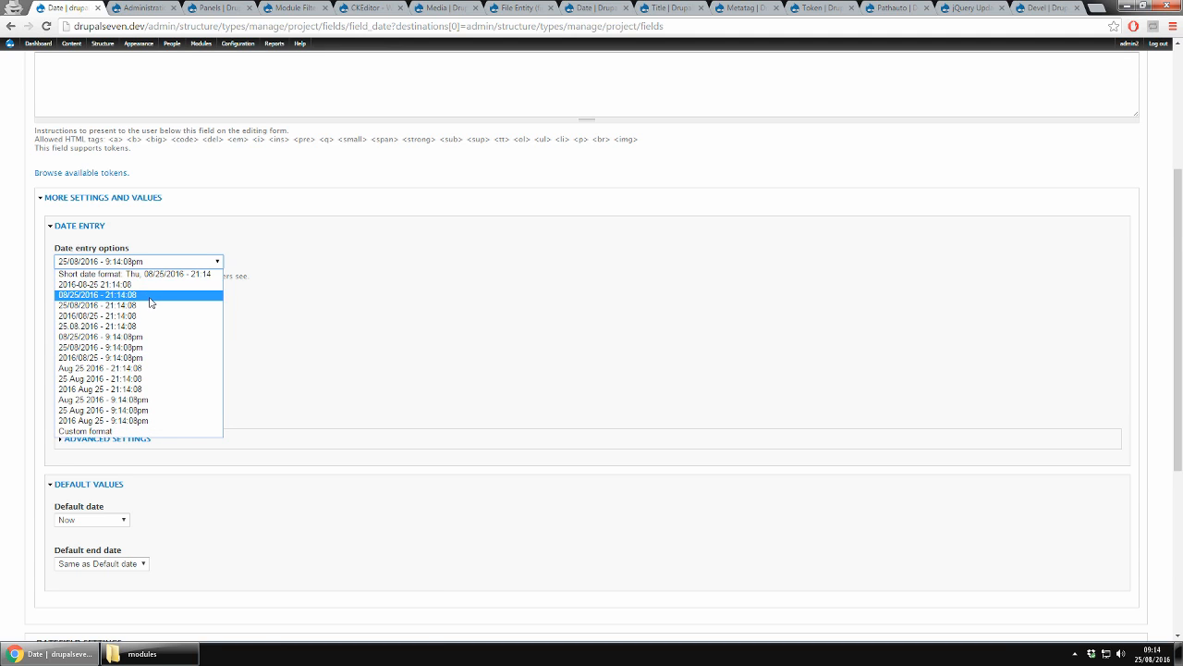
pyautogui.click(148, 272)
# Set the Date field's starting year to -10 years from now and its ending year to +1 year from now
pyautogui.click(129, 321)
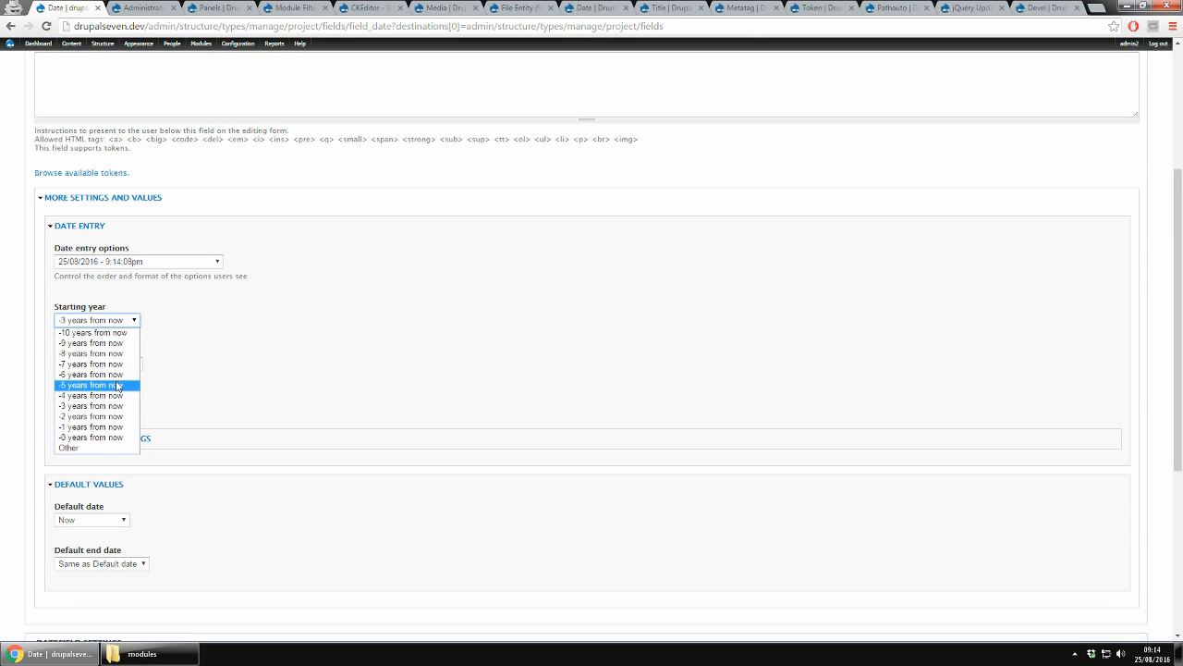
pyautogui.click(118, 332)
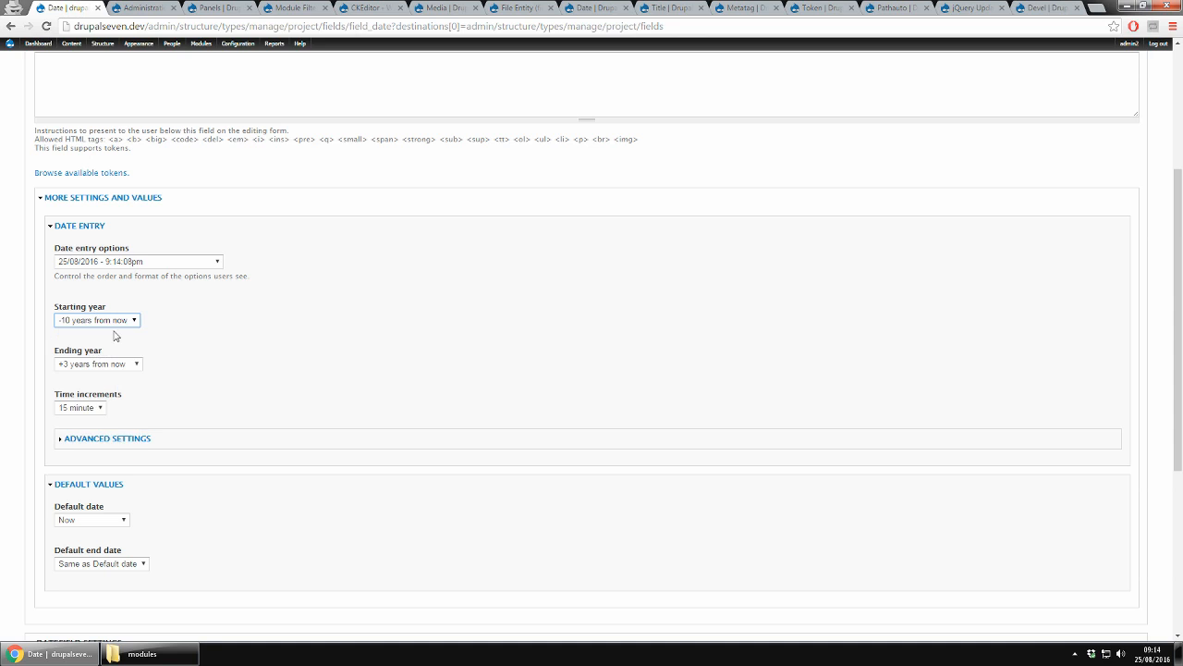
pyautogui.click(106, 365)
pyautogui.click(105, 368)
pyautogui.click(105, 368)
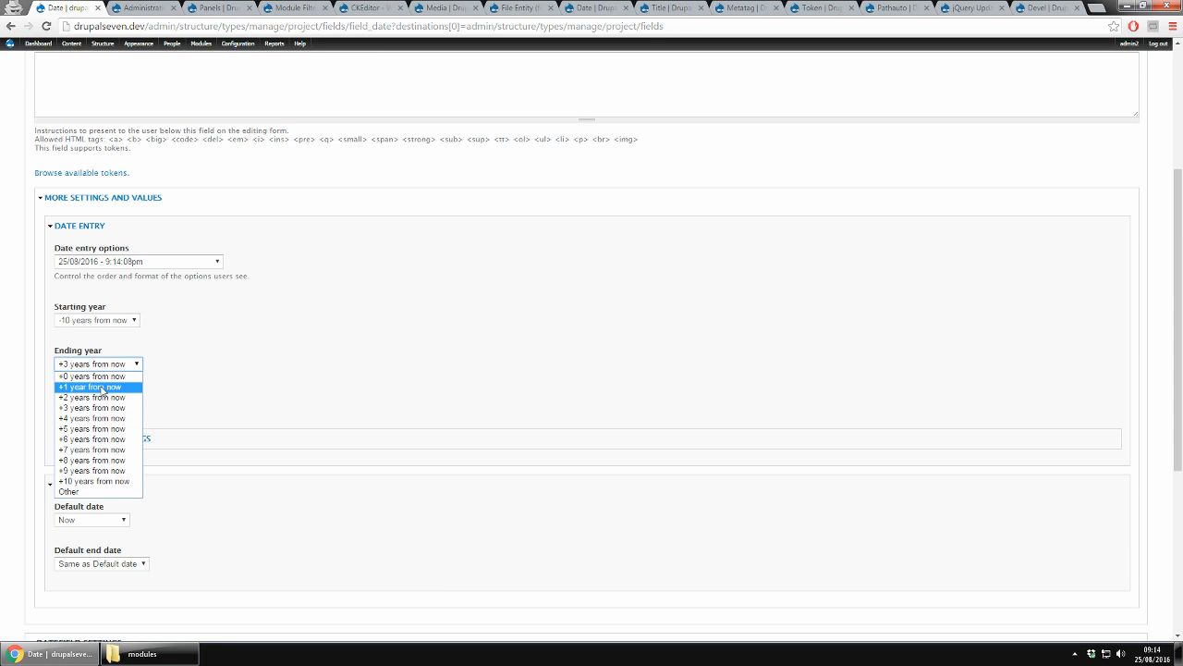
pyautogui.click(103, 377)
pyautogui.click(105, 367)
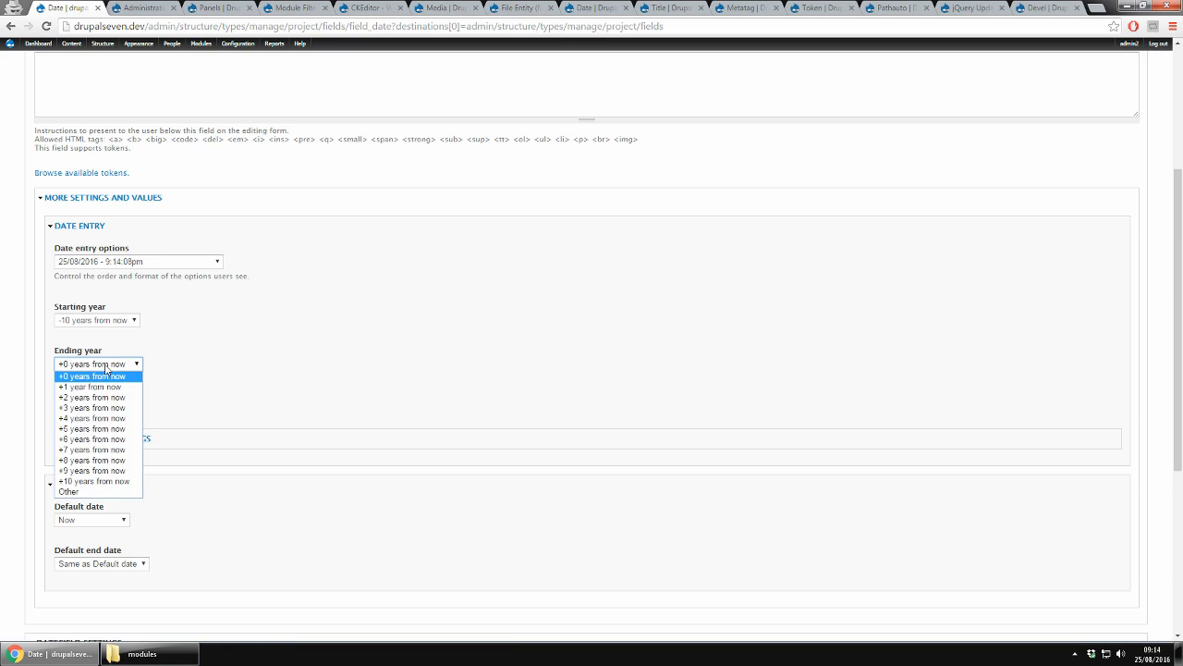
pyautogui.click(107, 386)
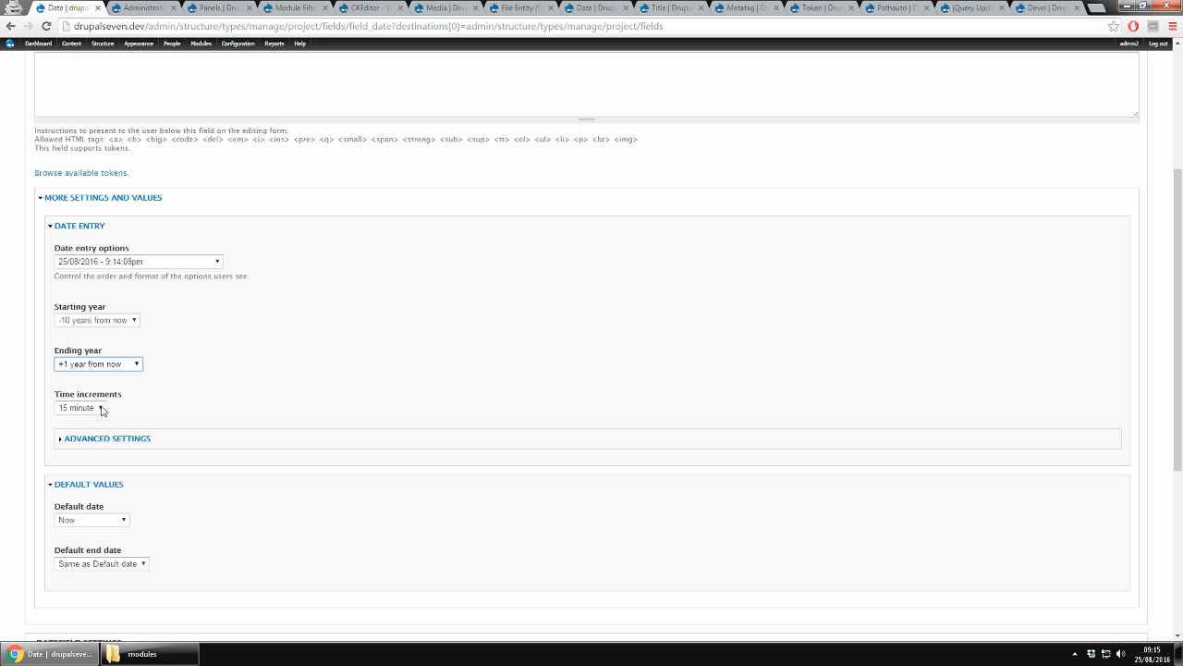
# In the advanced date entry settings, make the hour, minute and second parts use text fields
pyautogui.click(122, 440)
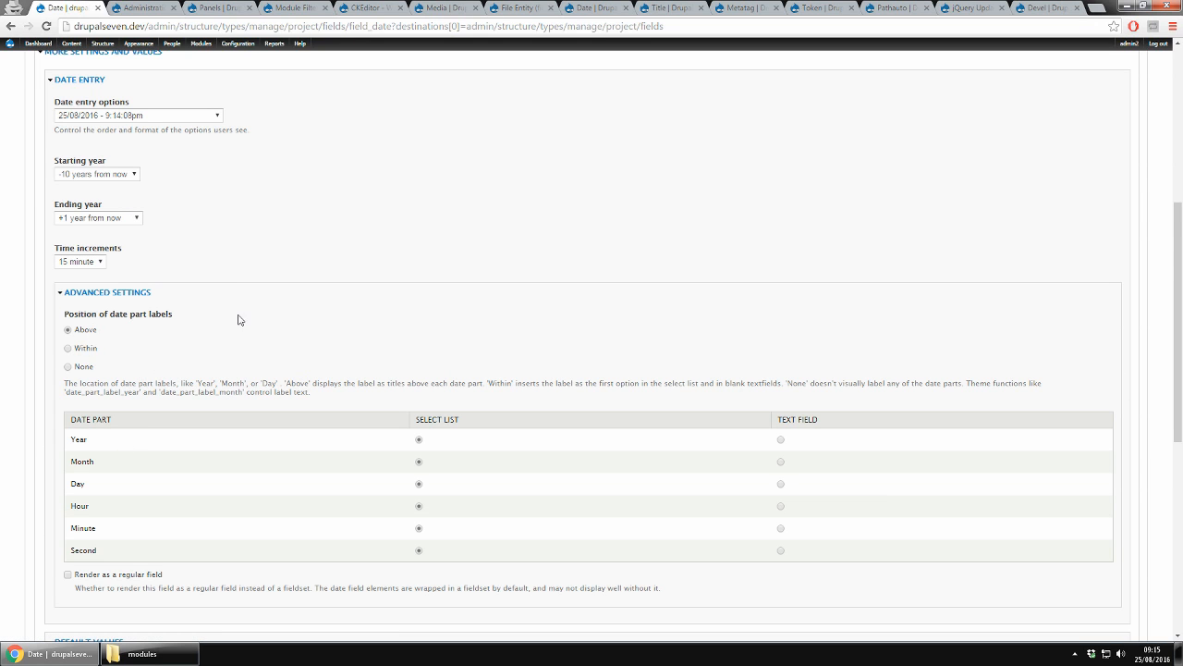
pyautogui.scroll(-1, 238, 317)
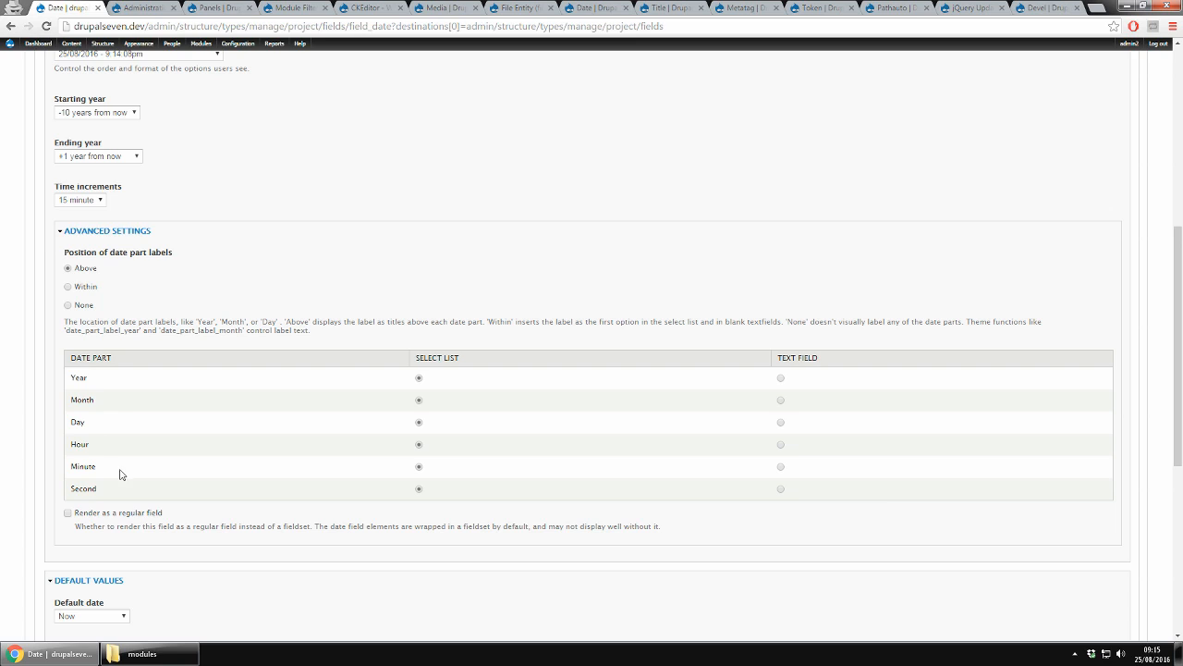
pyautogui.click(781, 490)
pyautogui.click(782, 446)
# Keep the default date as Now and set the default end date to No default value
pyautogui.scroll(-2, 122, 519)
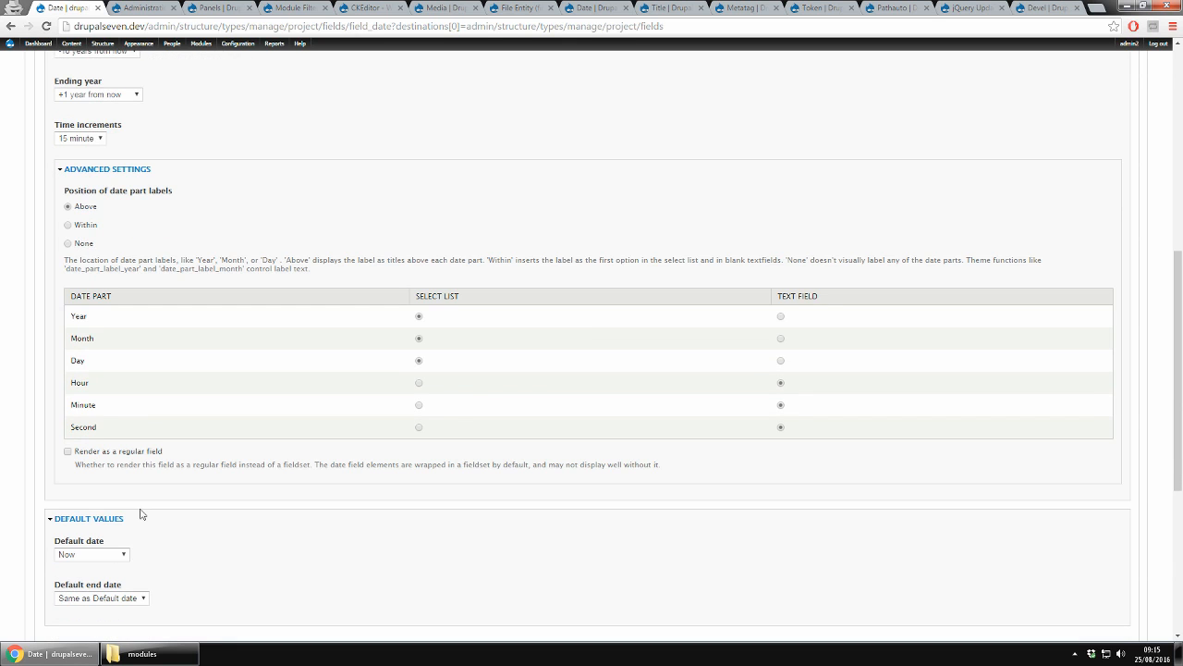
pyautogui.scroll(-2, 92, 466)
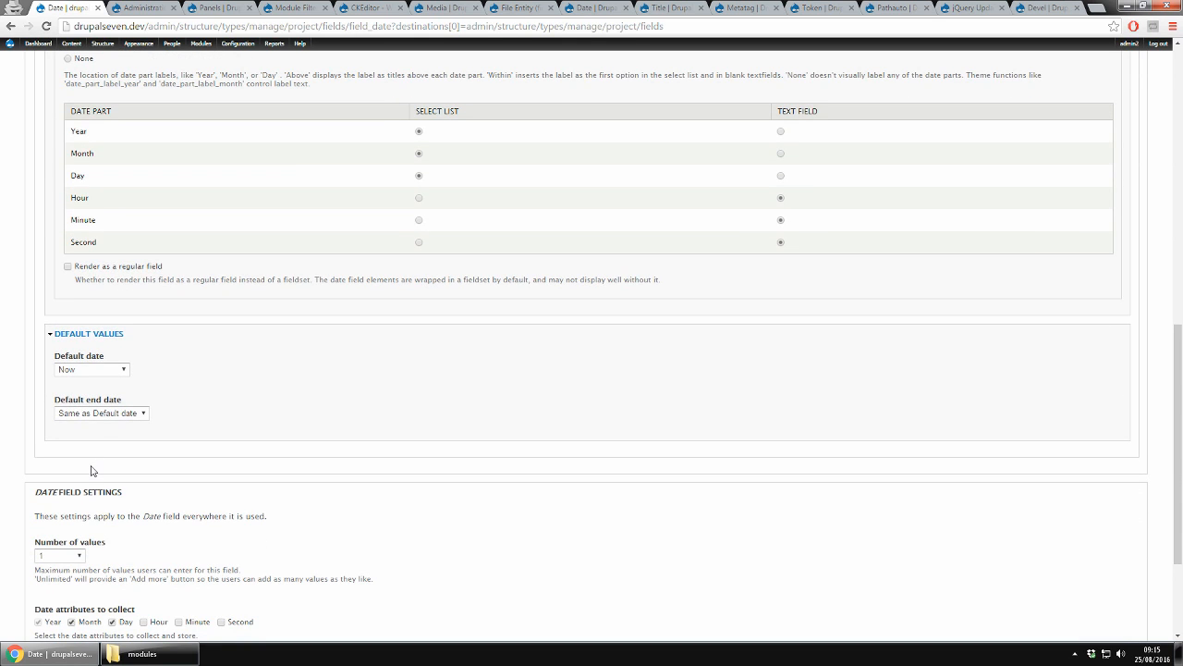
pyautogui.click(80, 369)
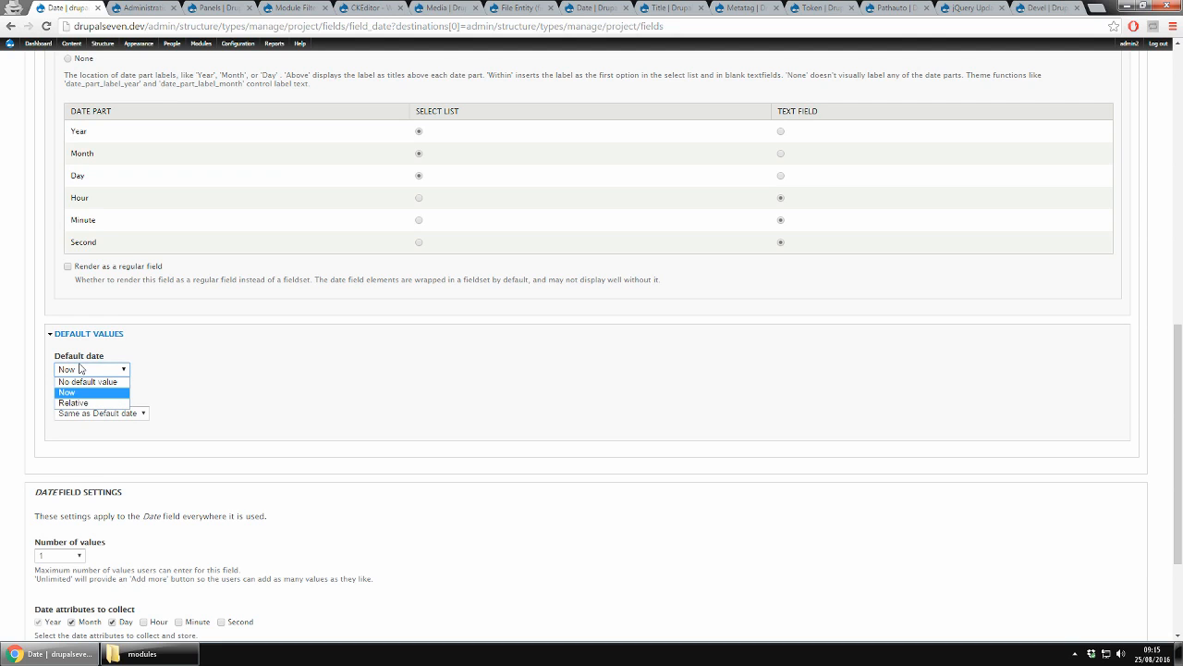
pyautogui.click(80, 369)
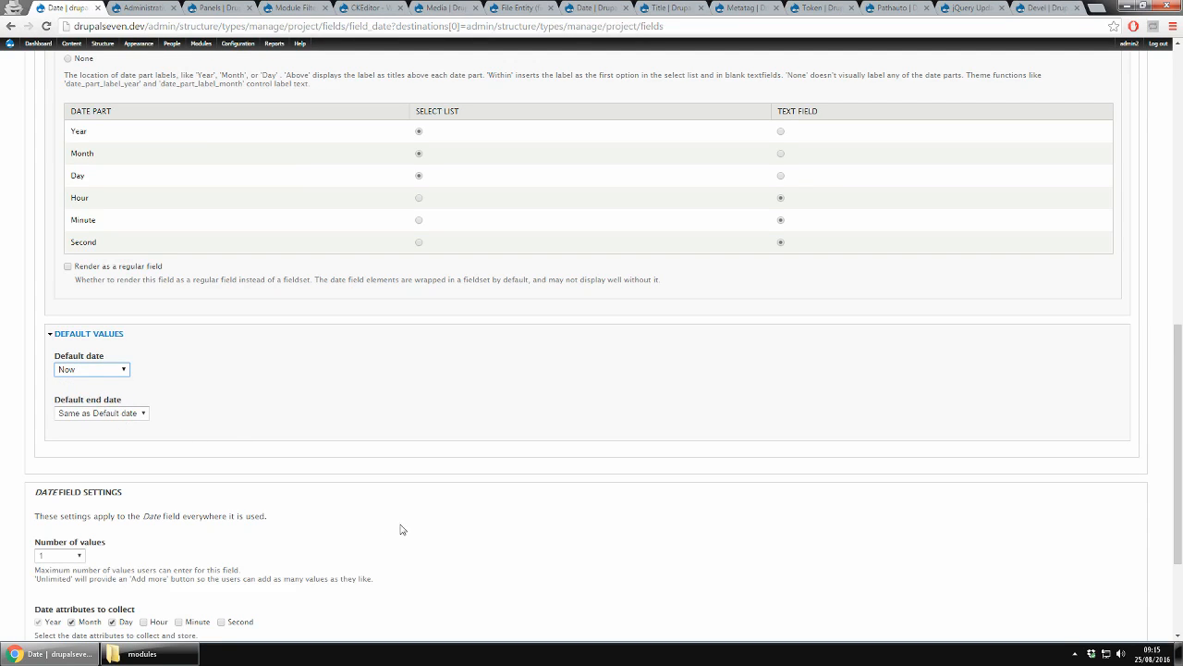
pyautogui.scroll(-2, 399, 527)
pyautogui.click(98, 290)
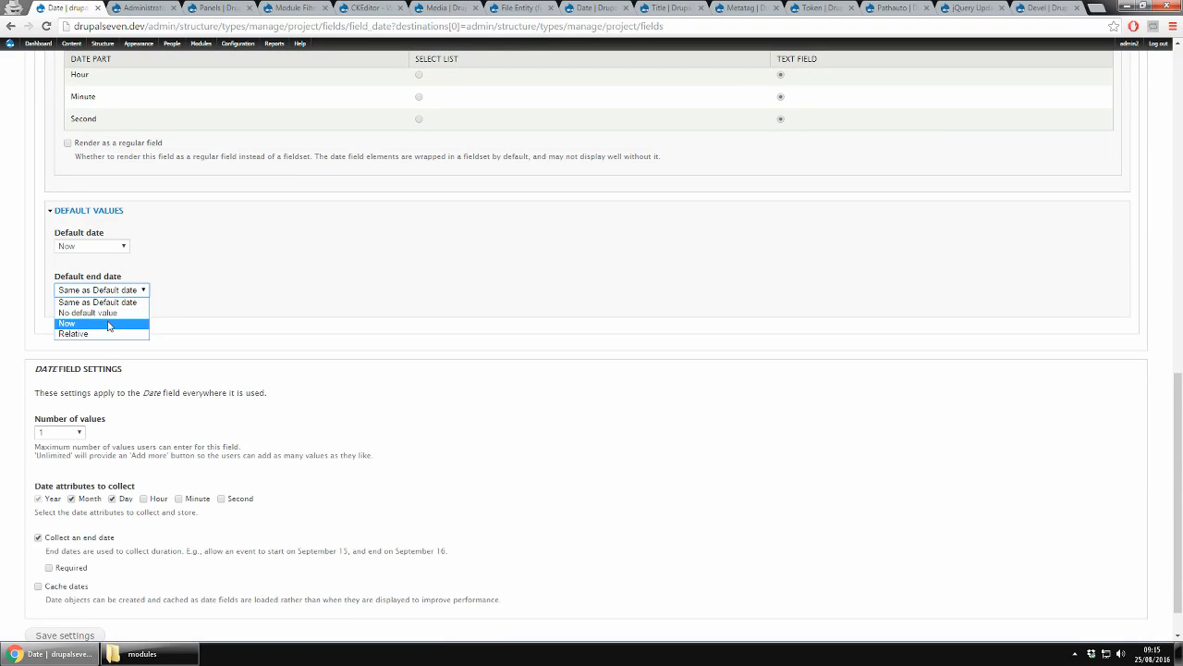
pyautogui.click(115, 314)
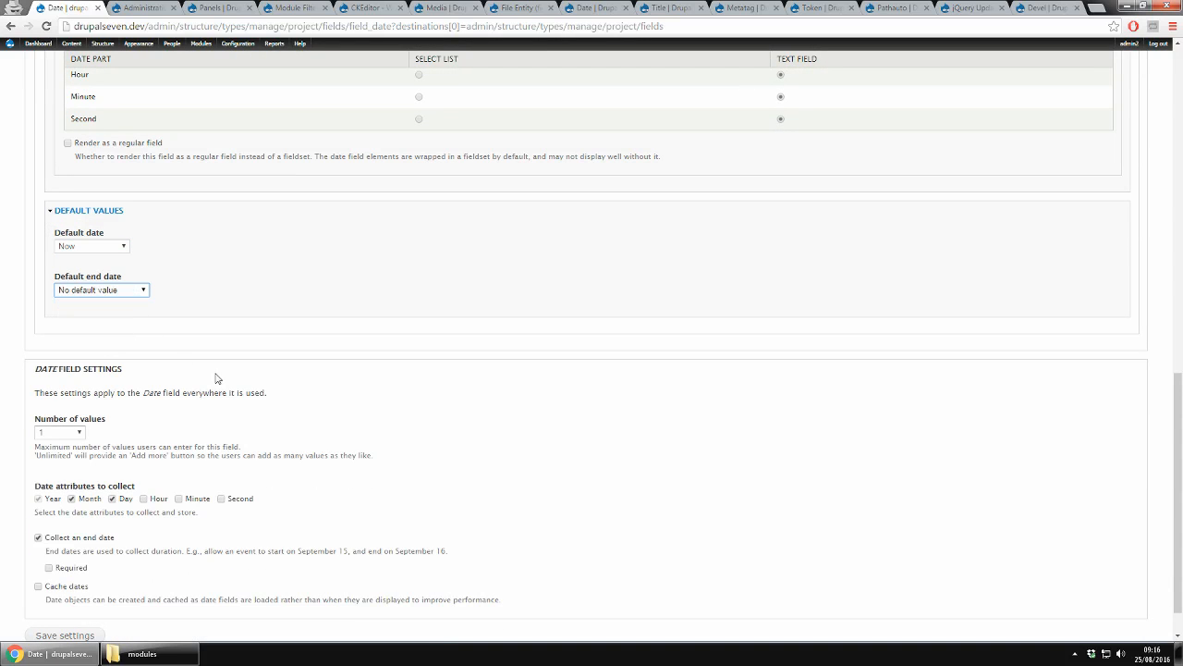
# Keep the number of values at 1 and save the Date field's settings
pyautogui.scroll(-1, 216, 374)
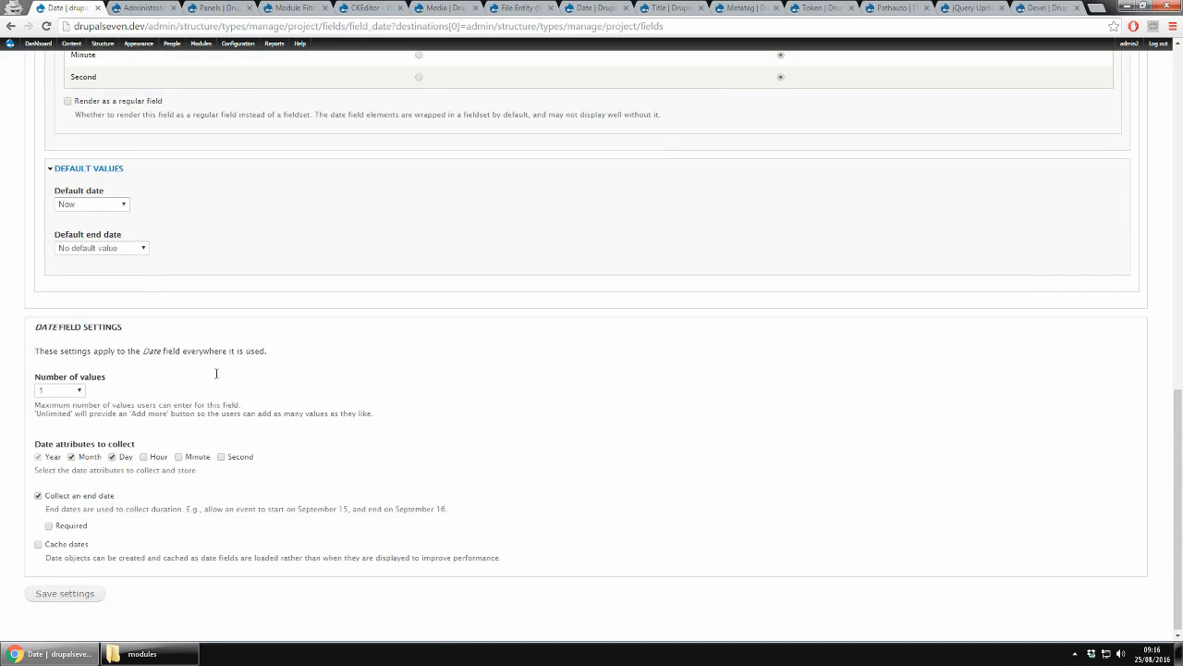
pyautogui.click(58, 389)
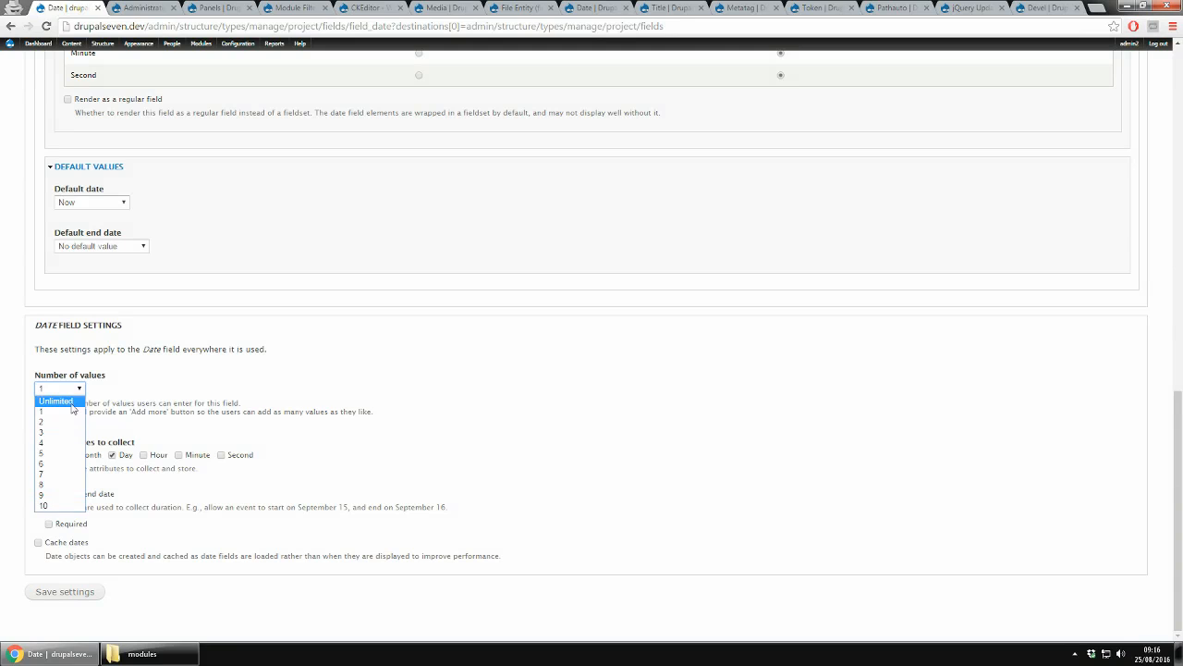
pyautogui.click(217, 415)
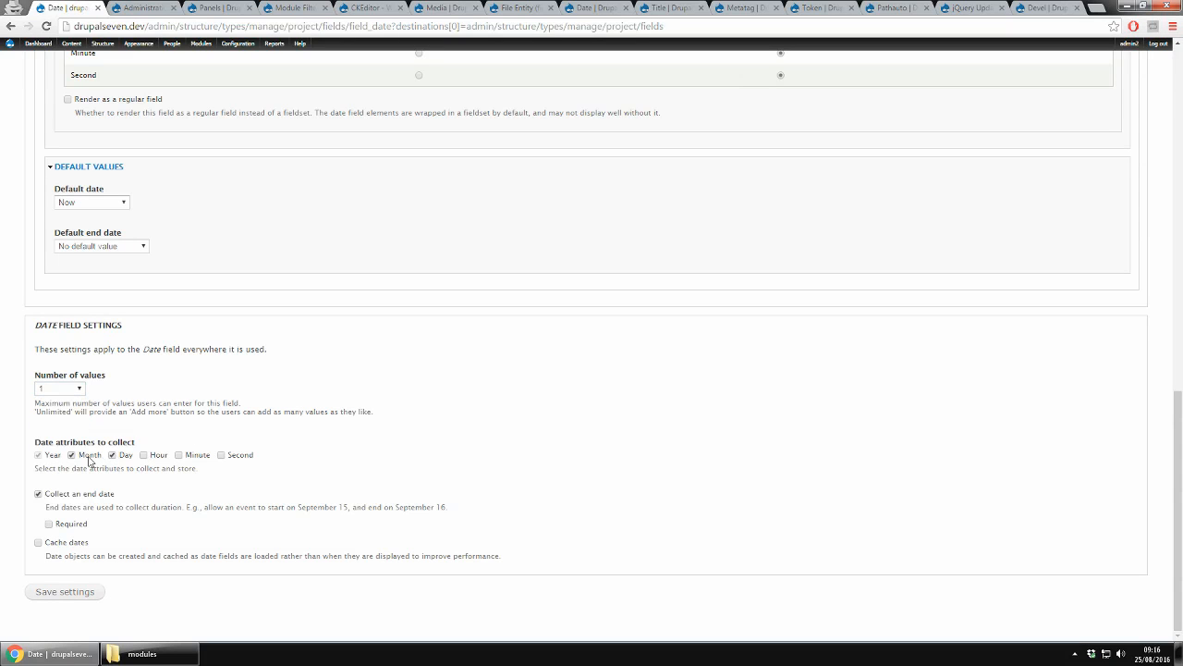
pyautogui.click(56, 596)
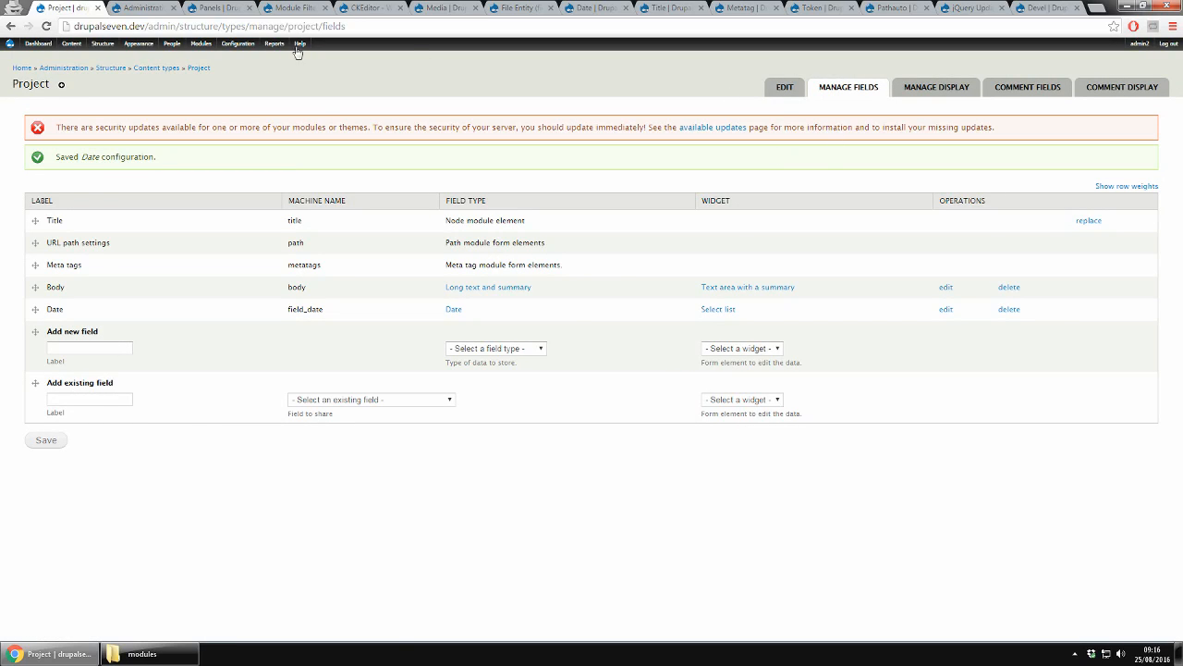
# Open the form for adding Project content in a new browser tab and switch to it
pyautogui.moveTo(76, 48)
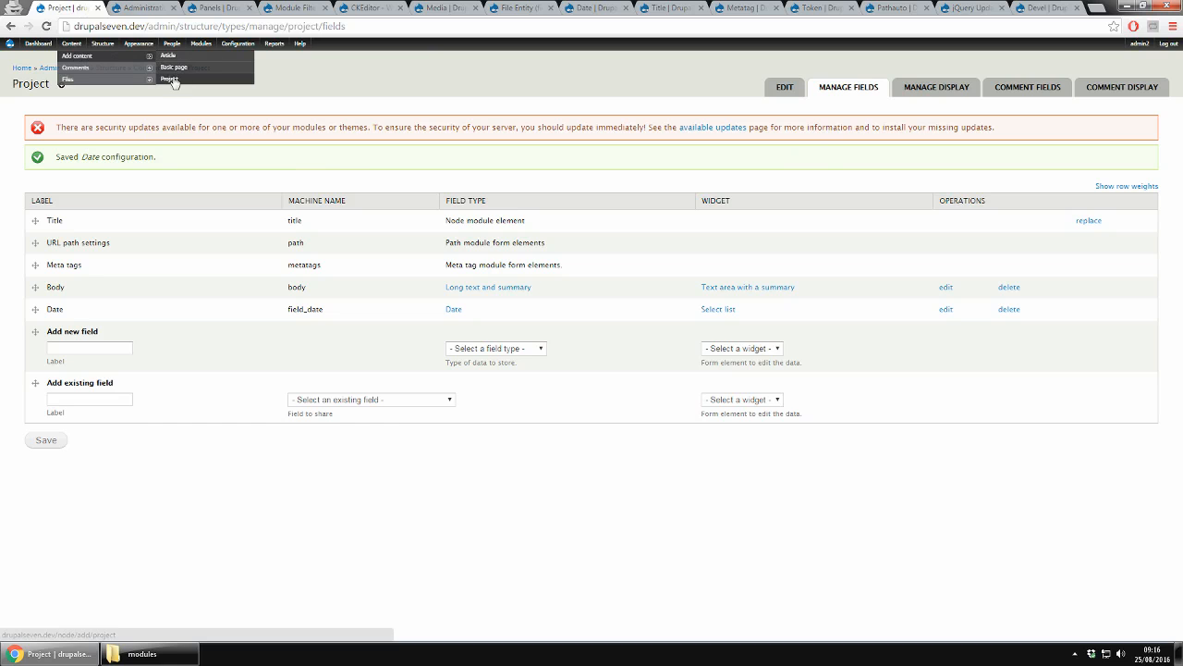
pyautogui.rightClick(176, 80)
pyautogui.click(222, 87)
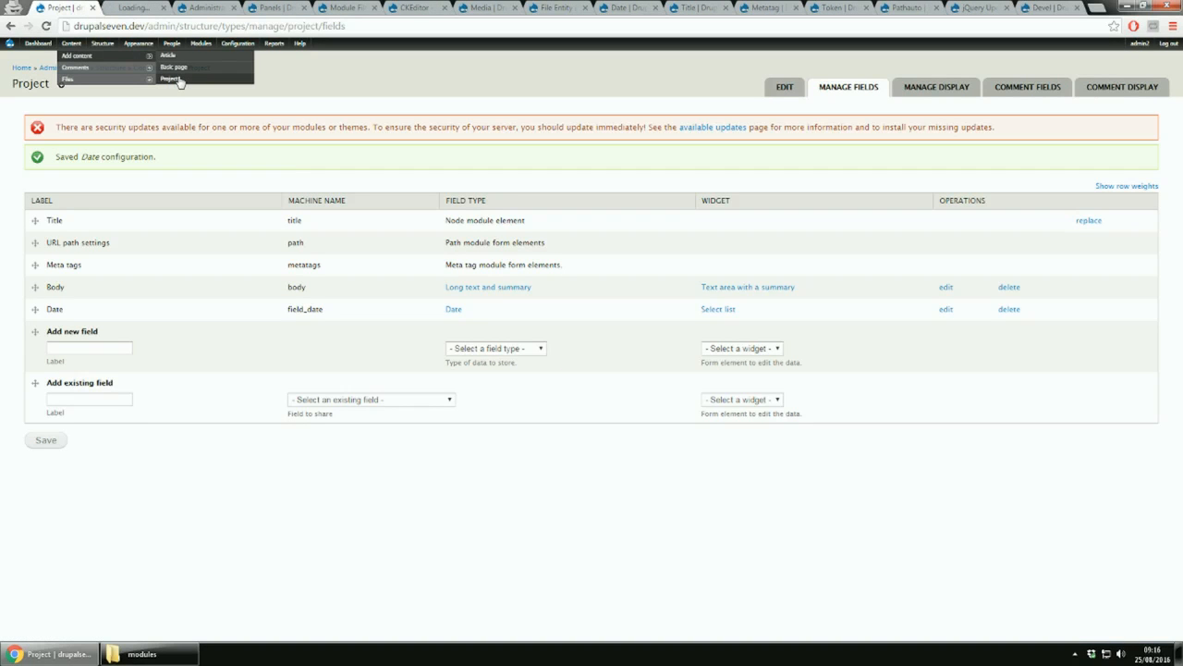
pyautogui.click(131, 11)
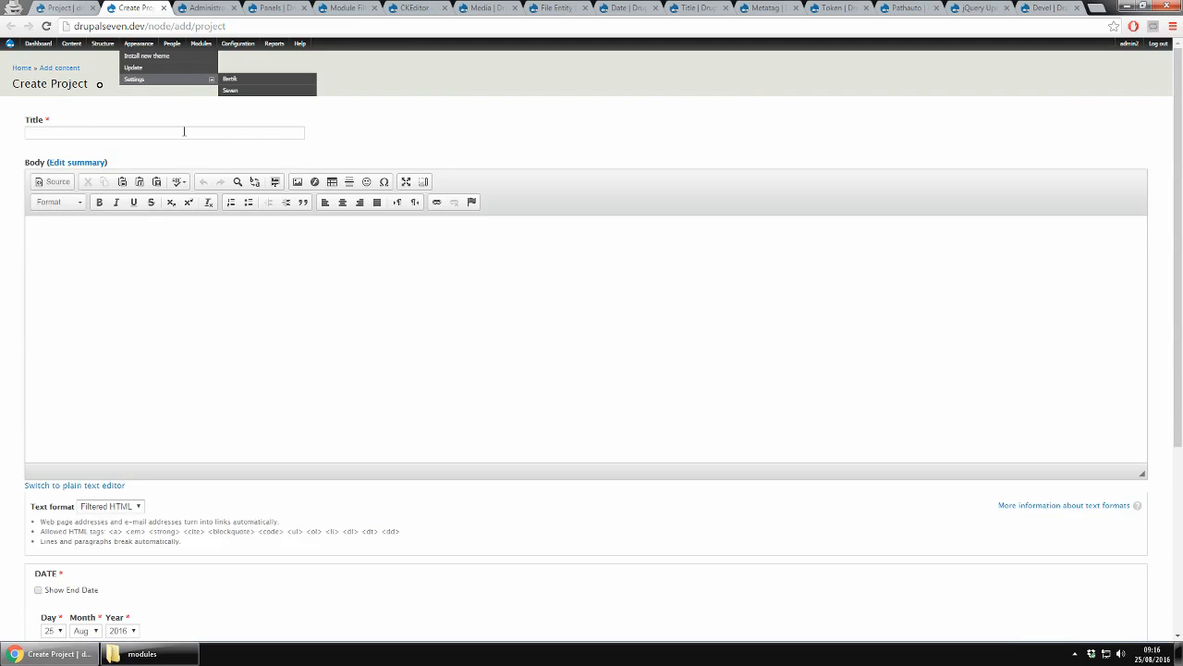
# Examine the Date field on the Create Project form by toggling the end date and viewing the day, month and year options
pyautogui.scroll(-2, 113, 304)
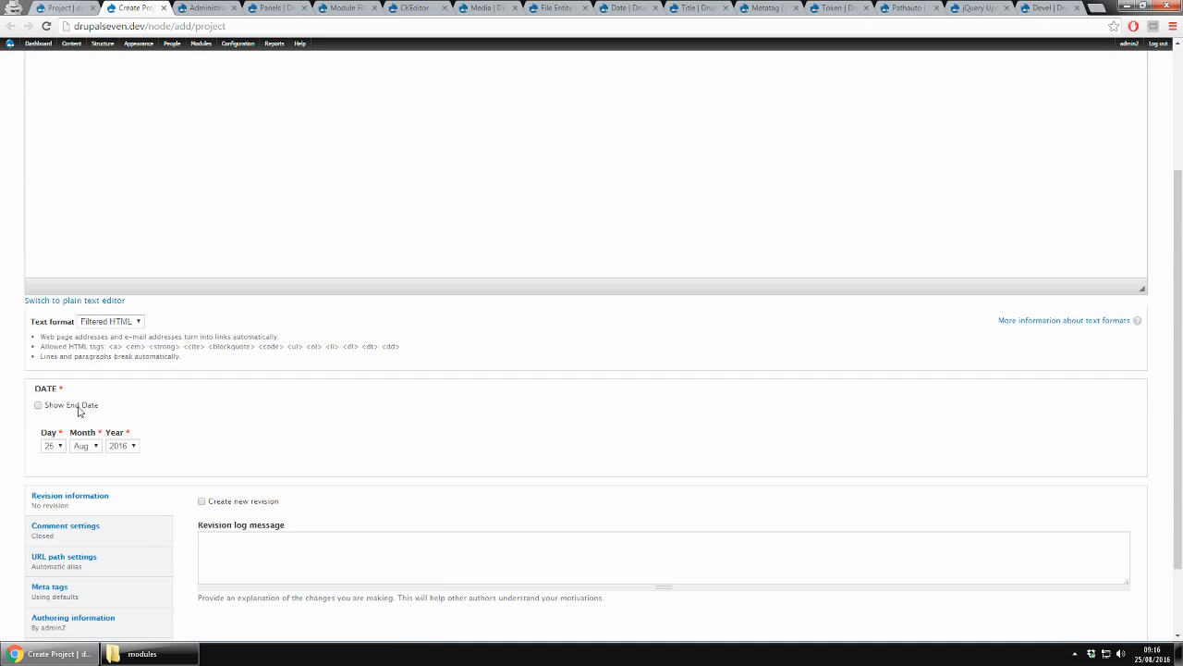
pyautogui.click(53, 407)
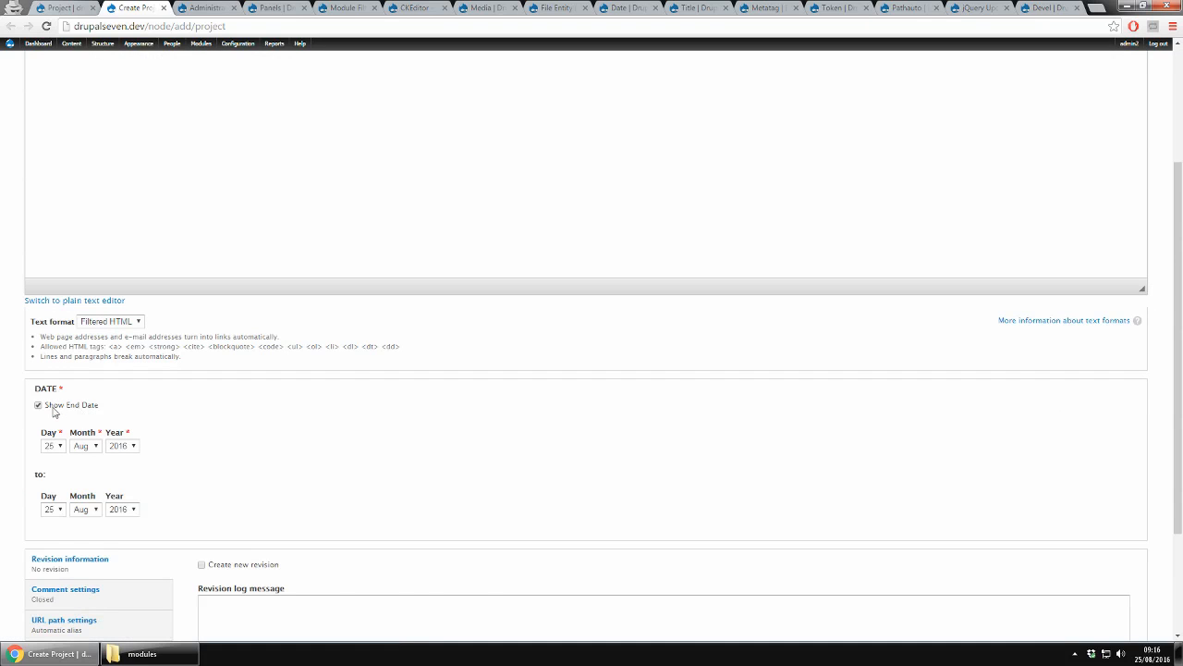
pyautogui.click(52, 409)
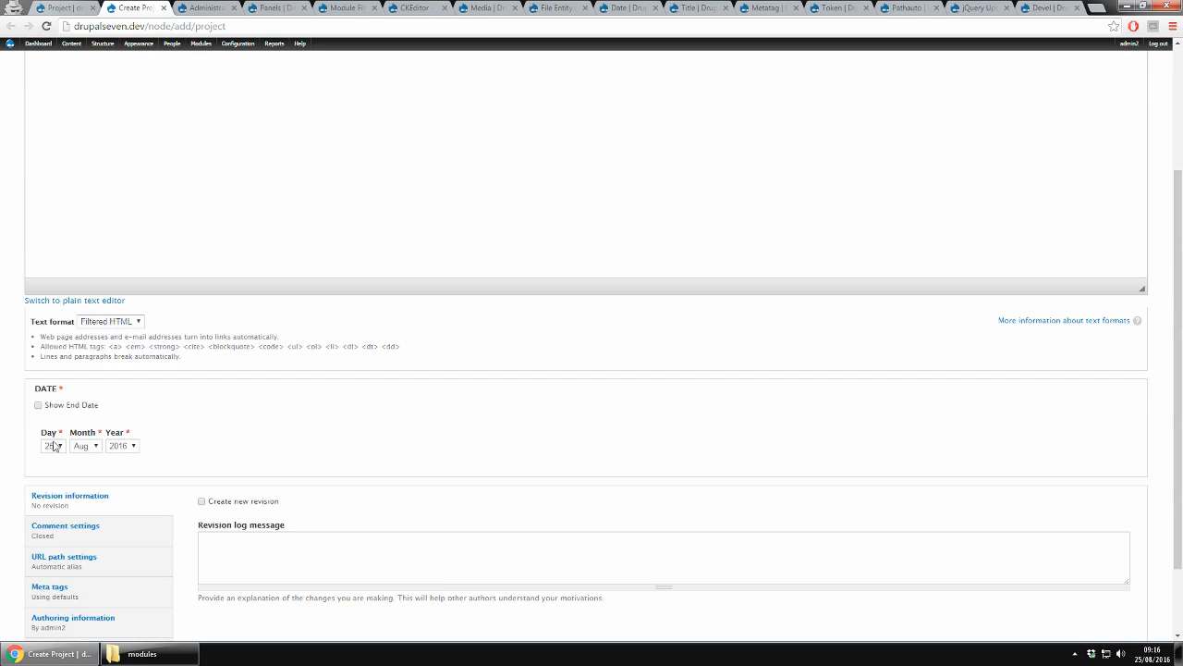
pyautogui.click(57, 446)
pyautogui.click(91, 452)
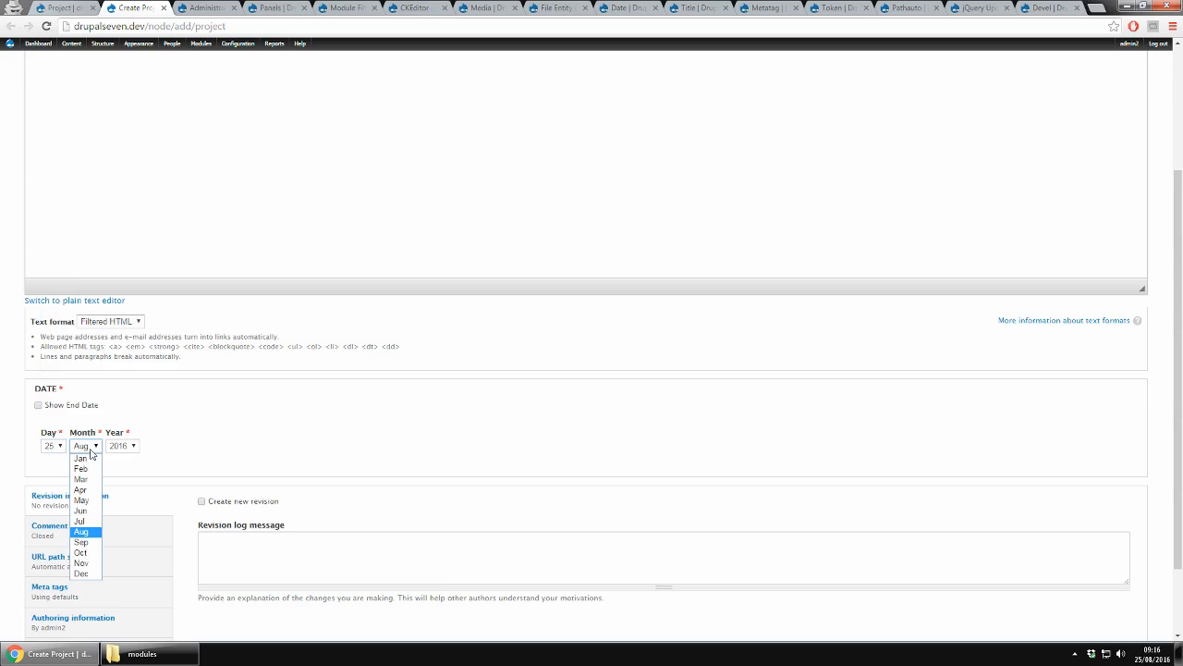
pyautogui.click(132, 450)
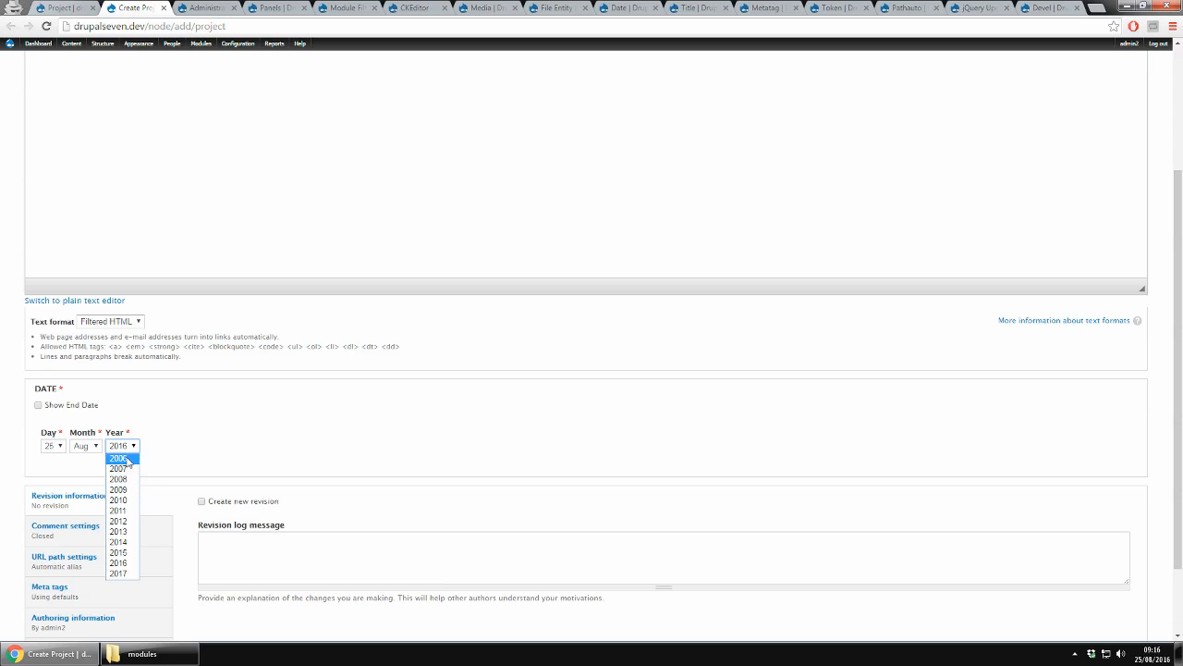
# Review the comment, URL path, meta tag, authoring and publishing settings on the Create Project form and return to the Project field list
pyautogui.click(245, 452)
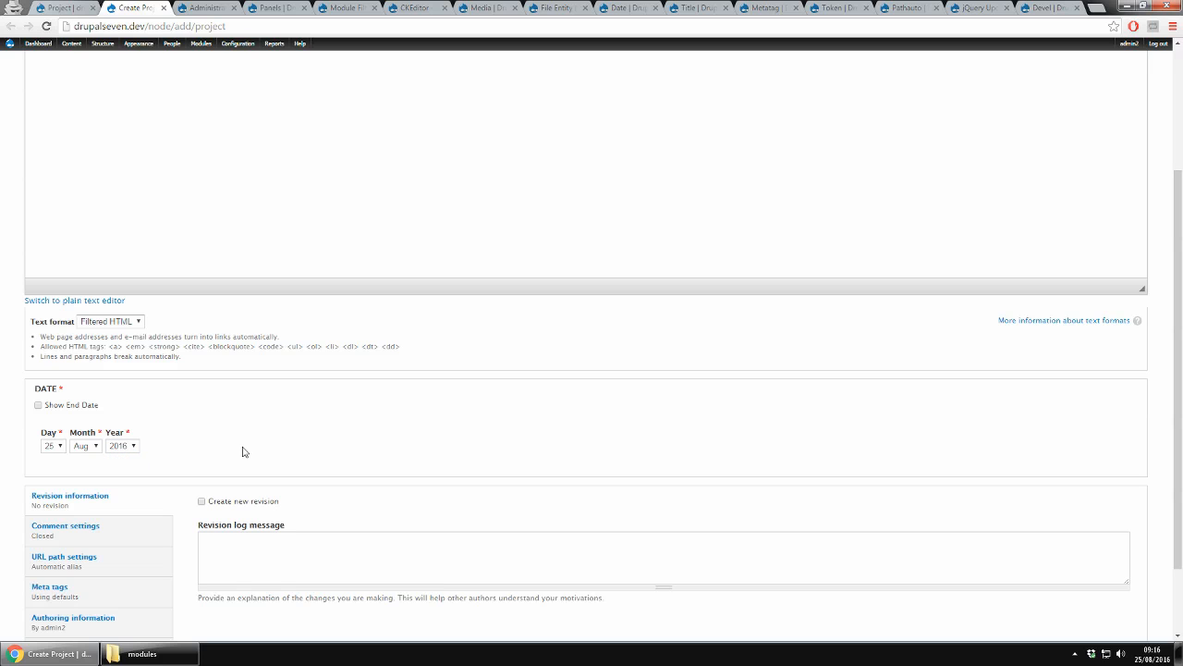
pyautogui.scroll(3, 244, 451)
pyautogui.scroll(-5, 195, 168)
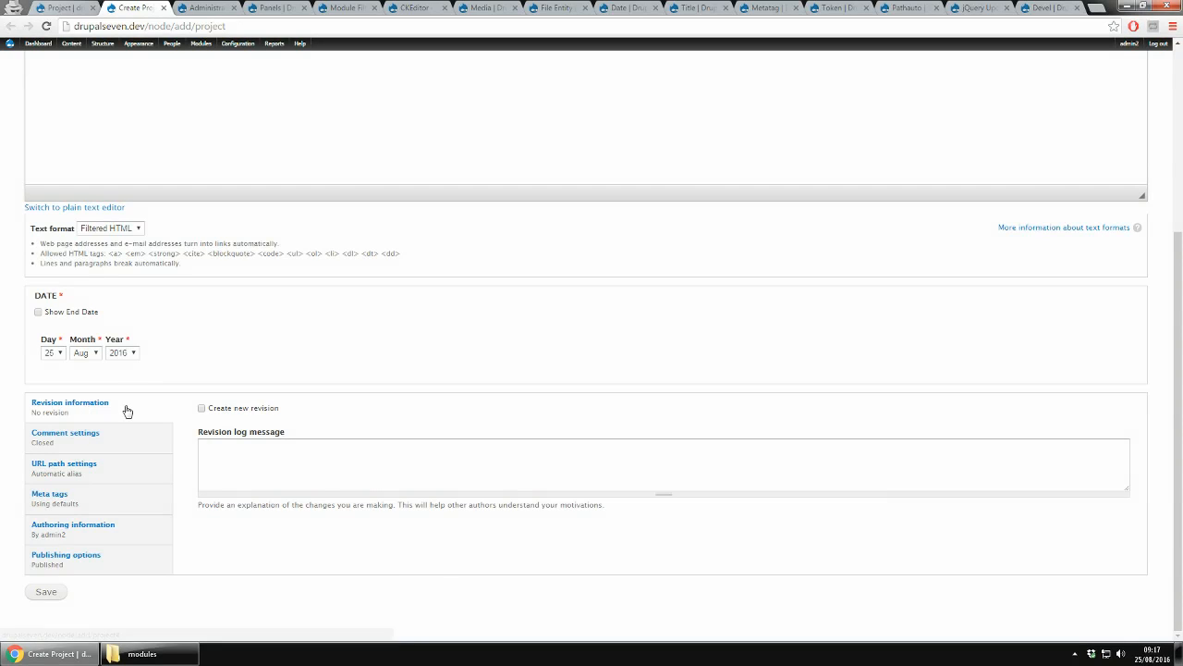
pyautogui.click(118, 439)
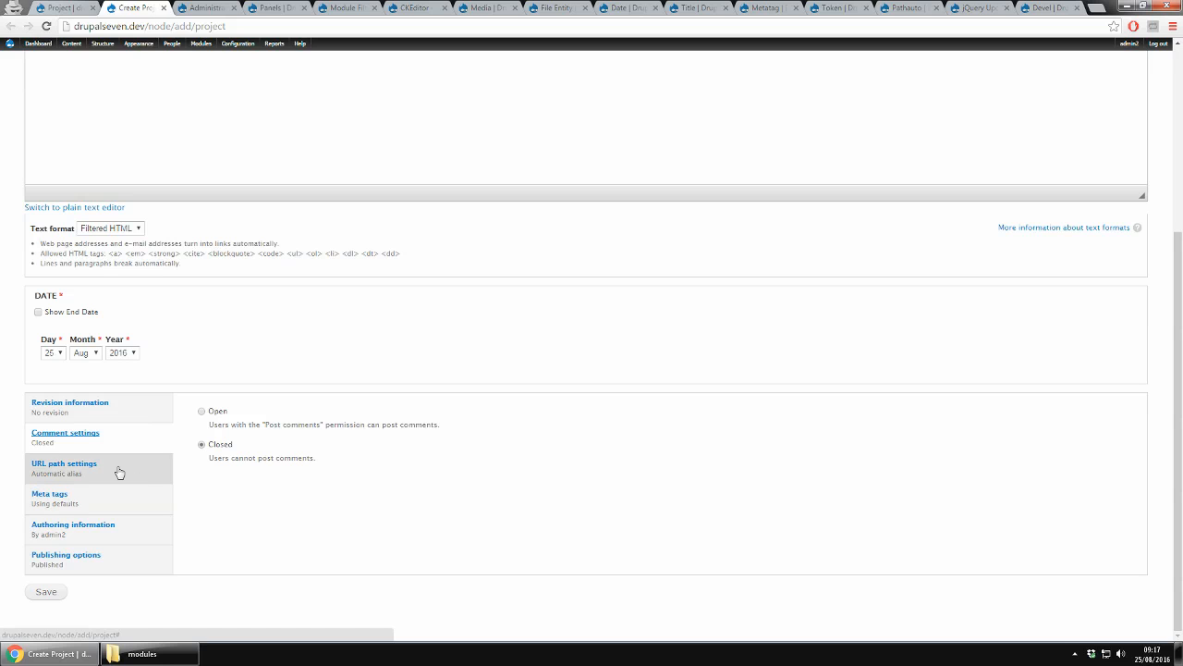
pyautogui.click(119, 473)
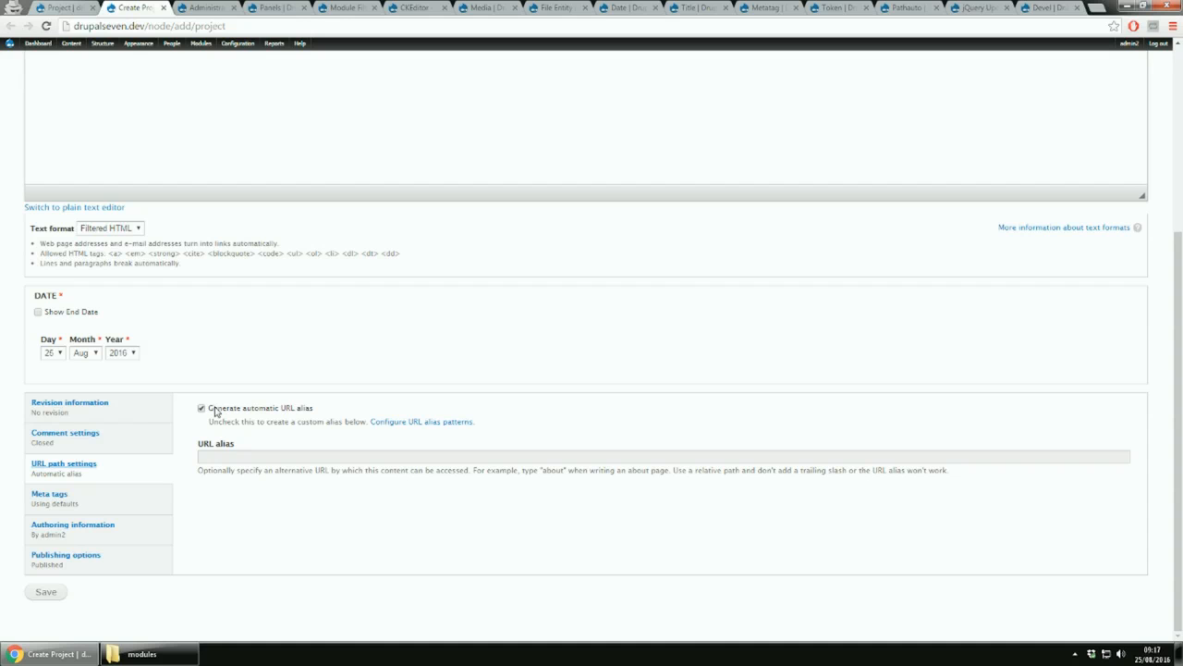
pyautogui.click(142, 500)
pyautogui.scroll(-2, 314, 466)
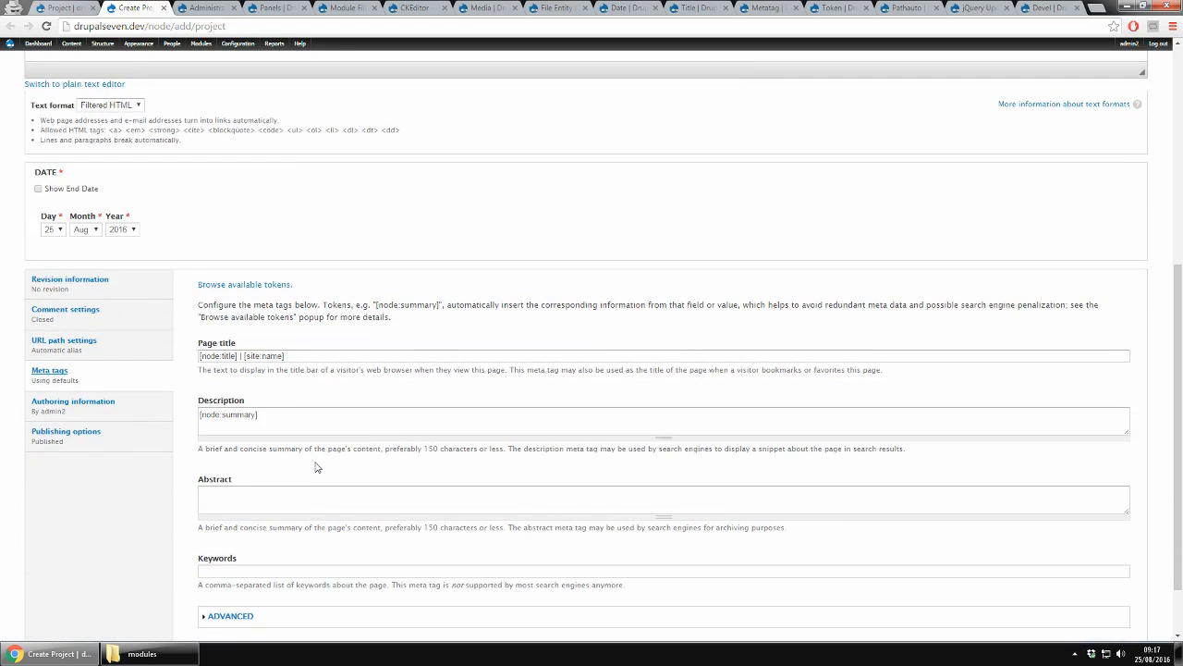
pyautogui.scroll(-1, 314, 467)
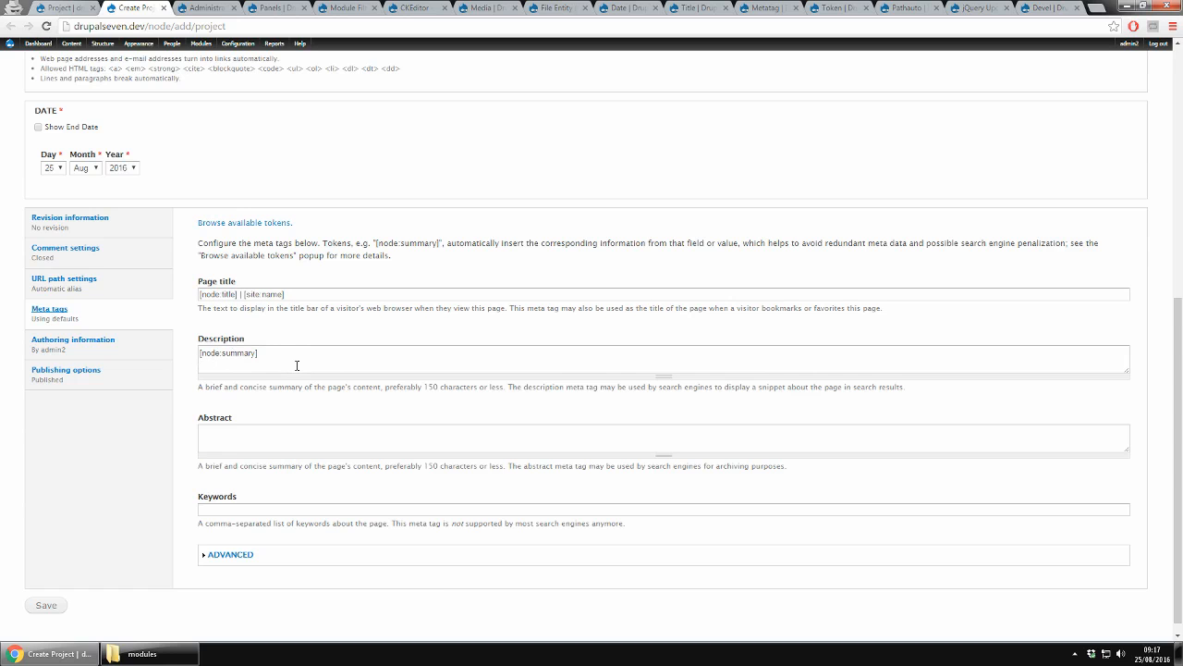
pyautogui.scroll(-1, 297, 365)
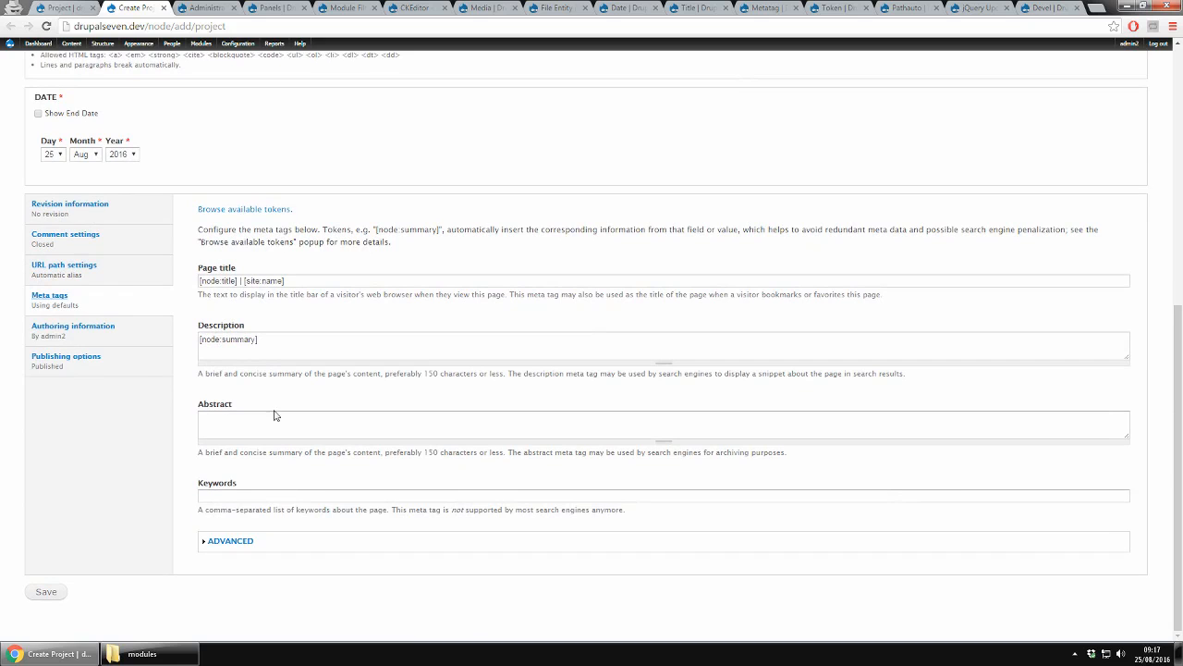
pyautogui.click(130, 335)
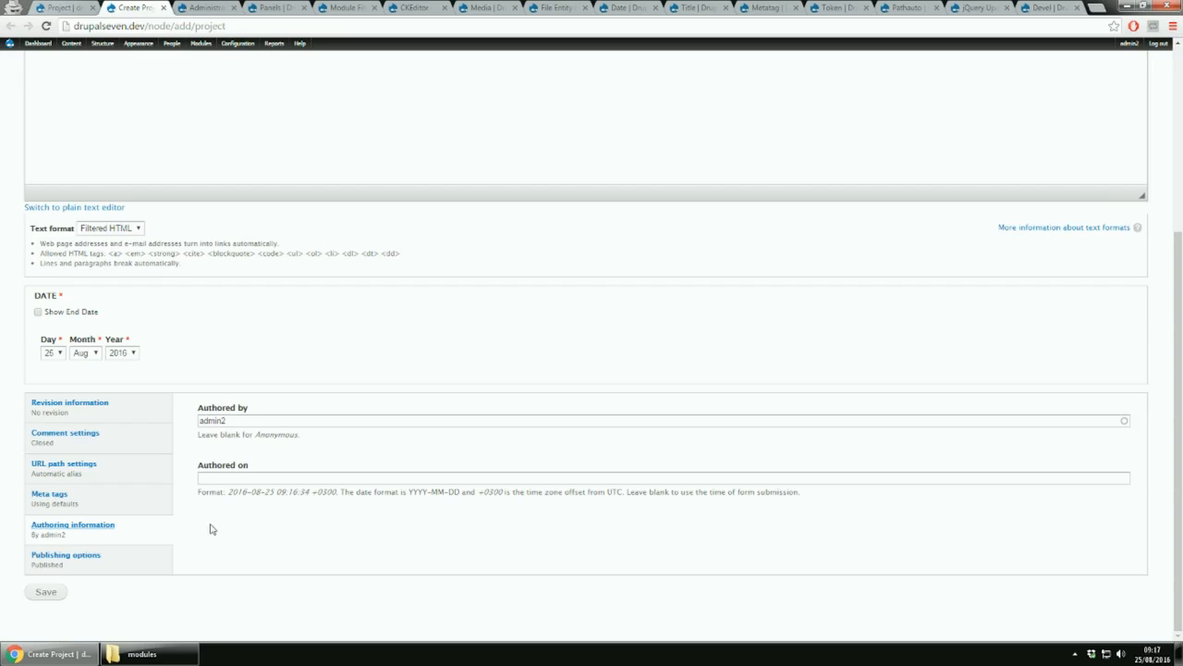
pyautogui.click(92, 560)
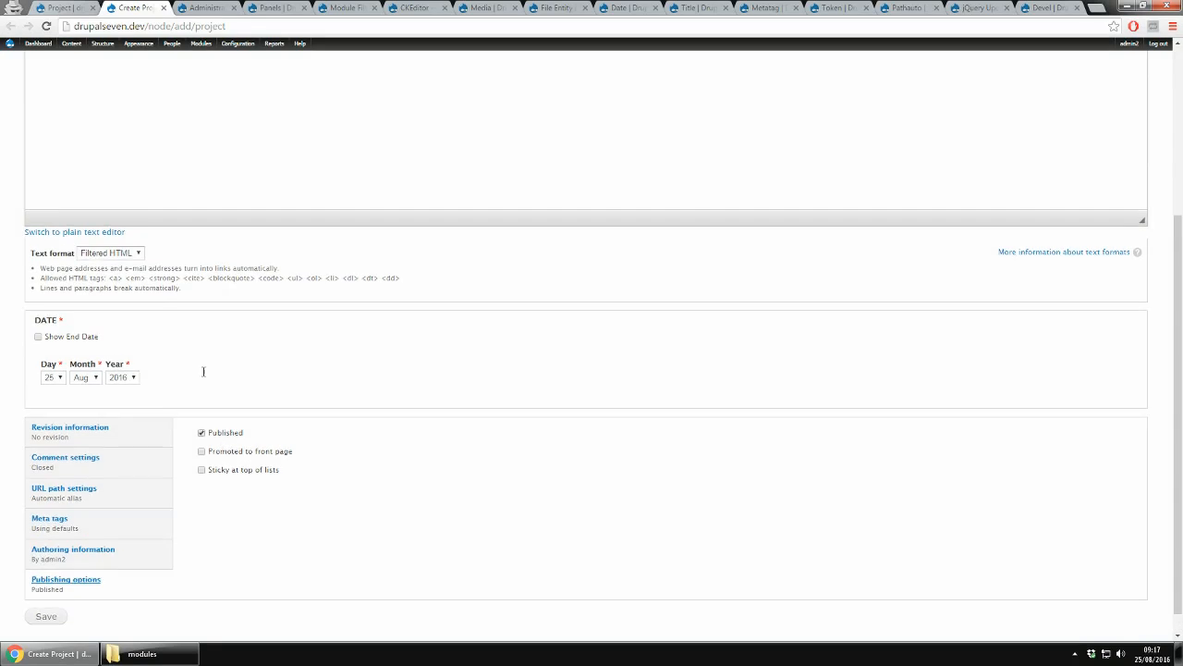
pyautogui.scroll(3, 203, 370)
pyautogui.click(71, 9)
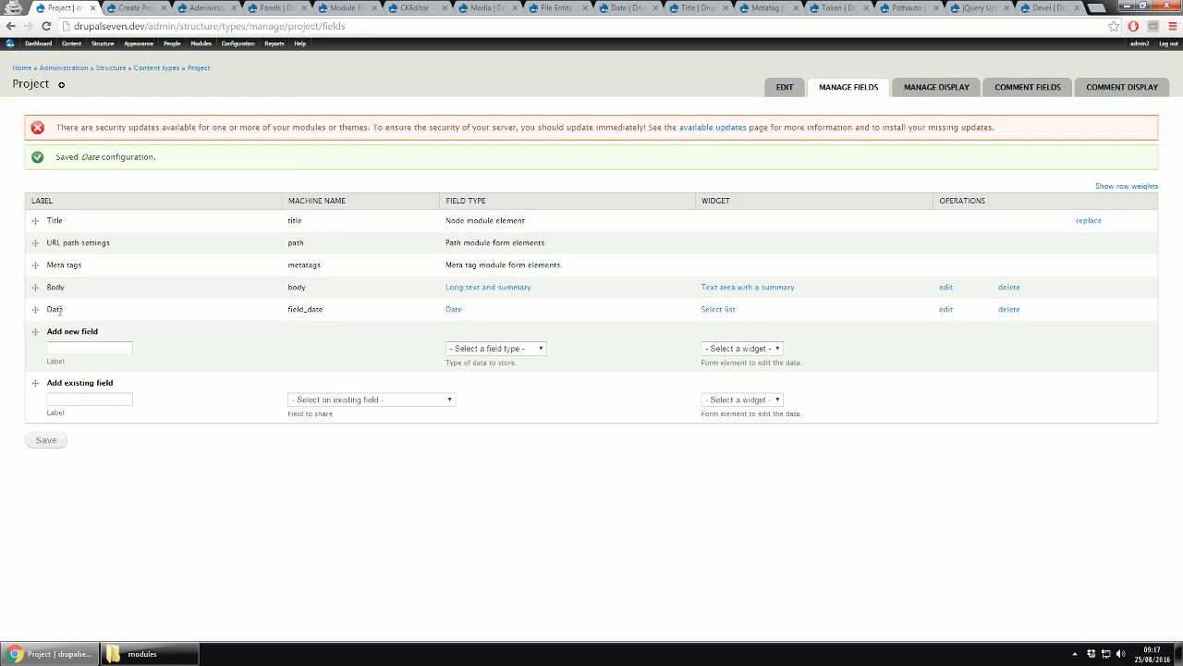
pyautogui.click(85, 349)
pyautogui.write('Tags')
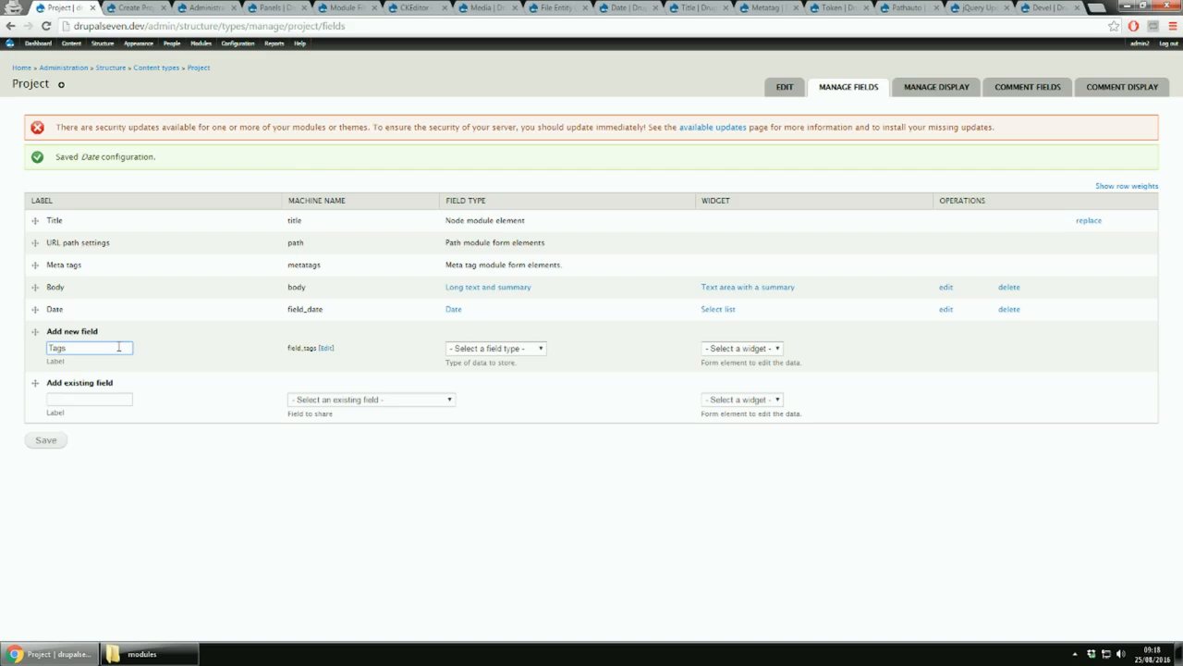
pyautogui.doubleClick(53, 347)
pyautogui.press('BackSpace')
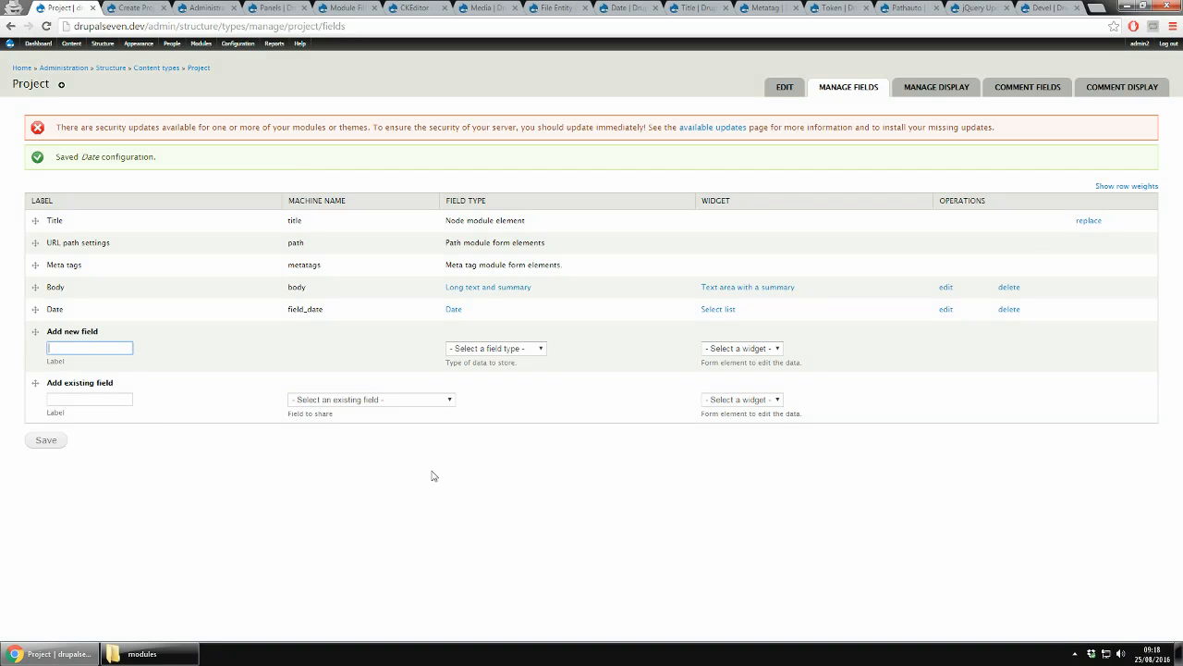
# Add the existing term reference field field_tags (Tags) to the Project content type with the autocomplete term widget
pyautogui.click(440, 404)
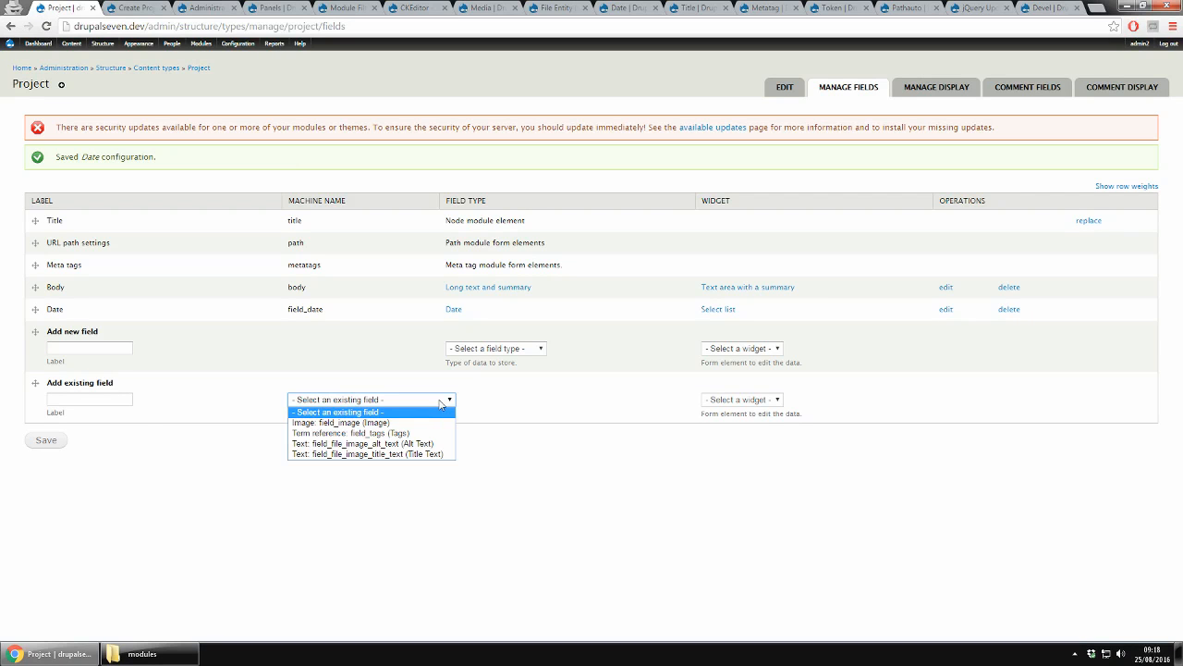
pyautogui.click(400, 433)
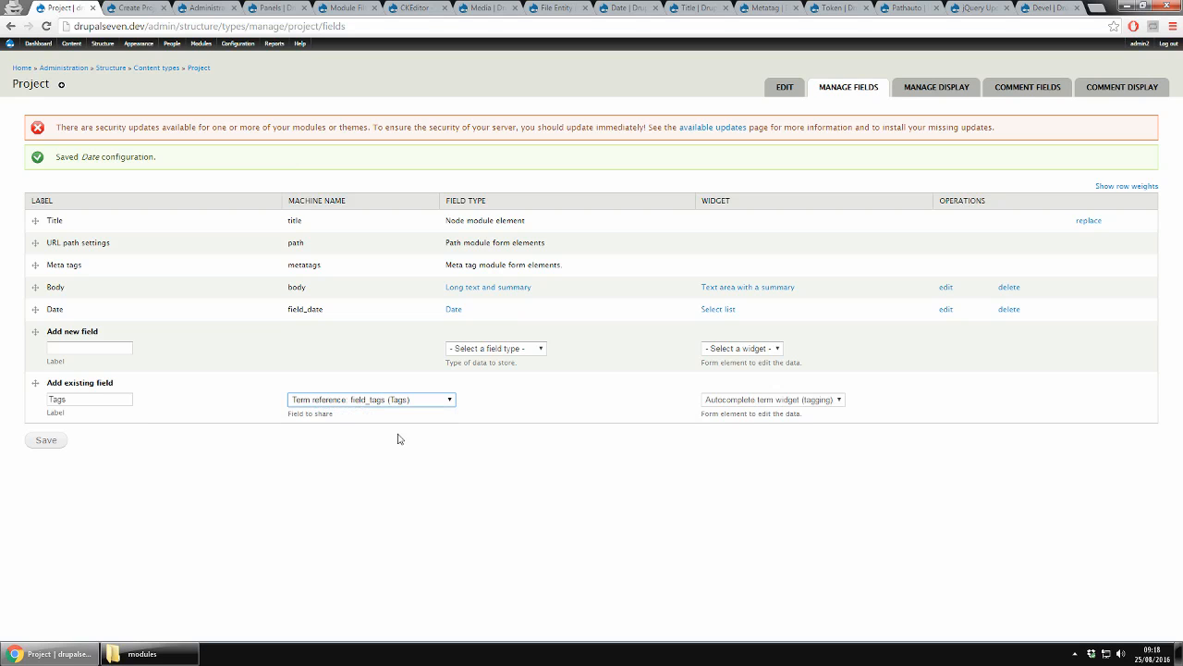
pyautogui.click(44, 440)
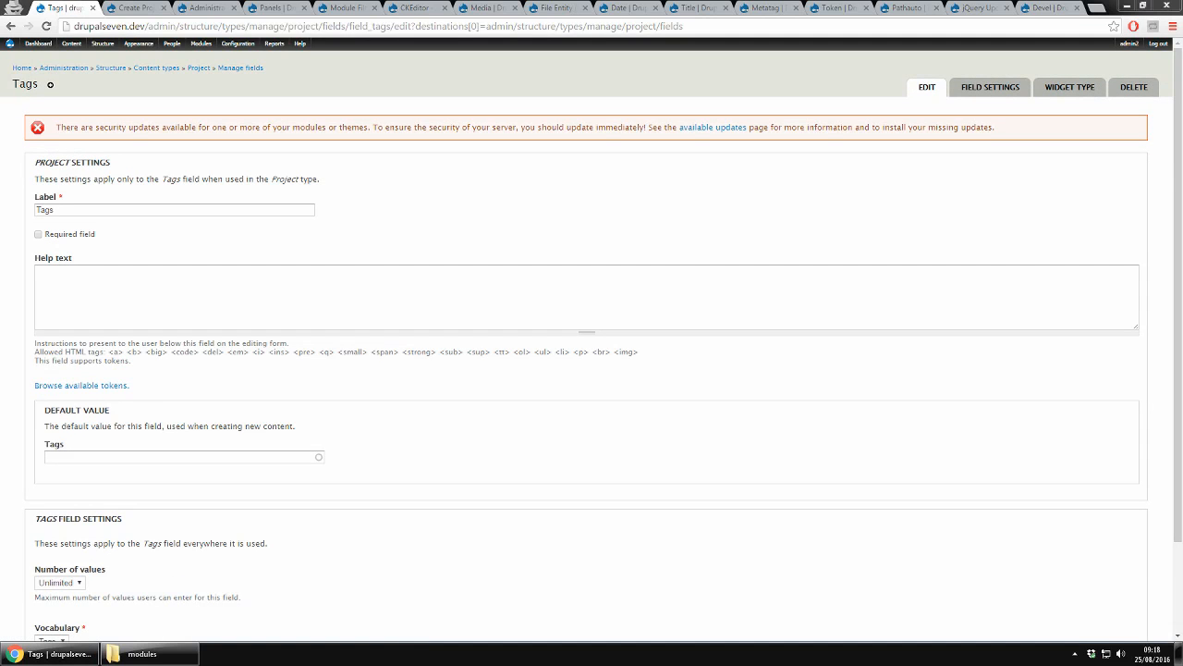
# Keep the number of values at Unlimited and the vocabulary at Tags, and save the Tags field's settings
pyautogui.scroll(-3, 269, 283)
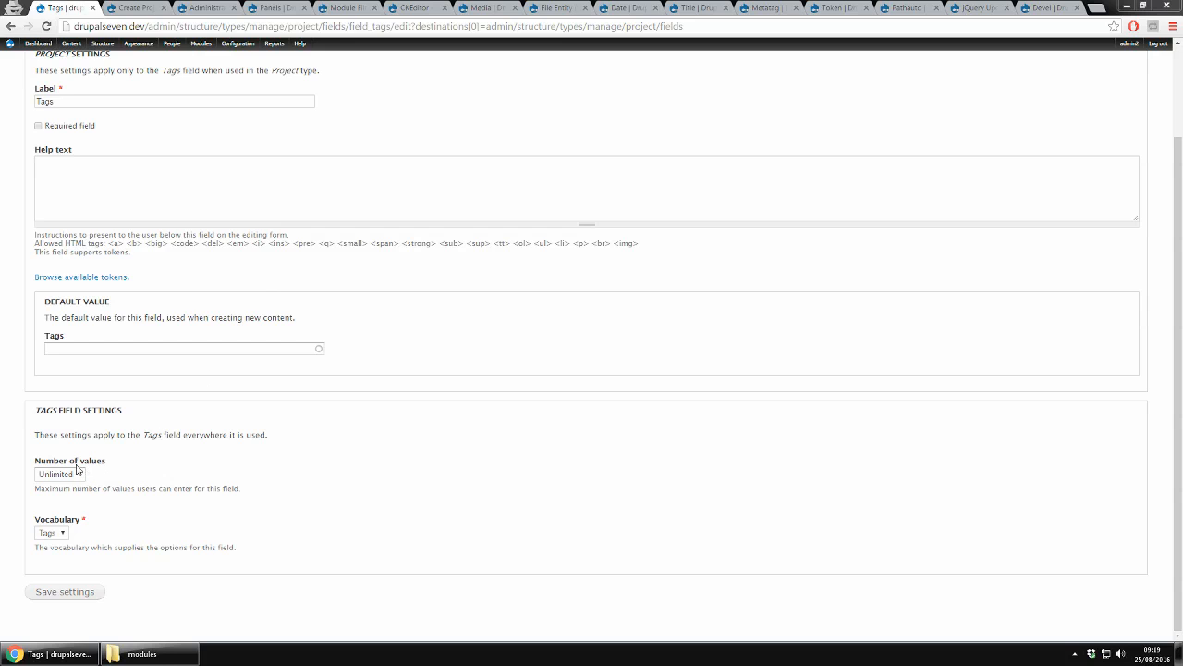
pyautogui.click(46, 533)
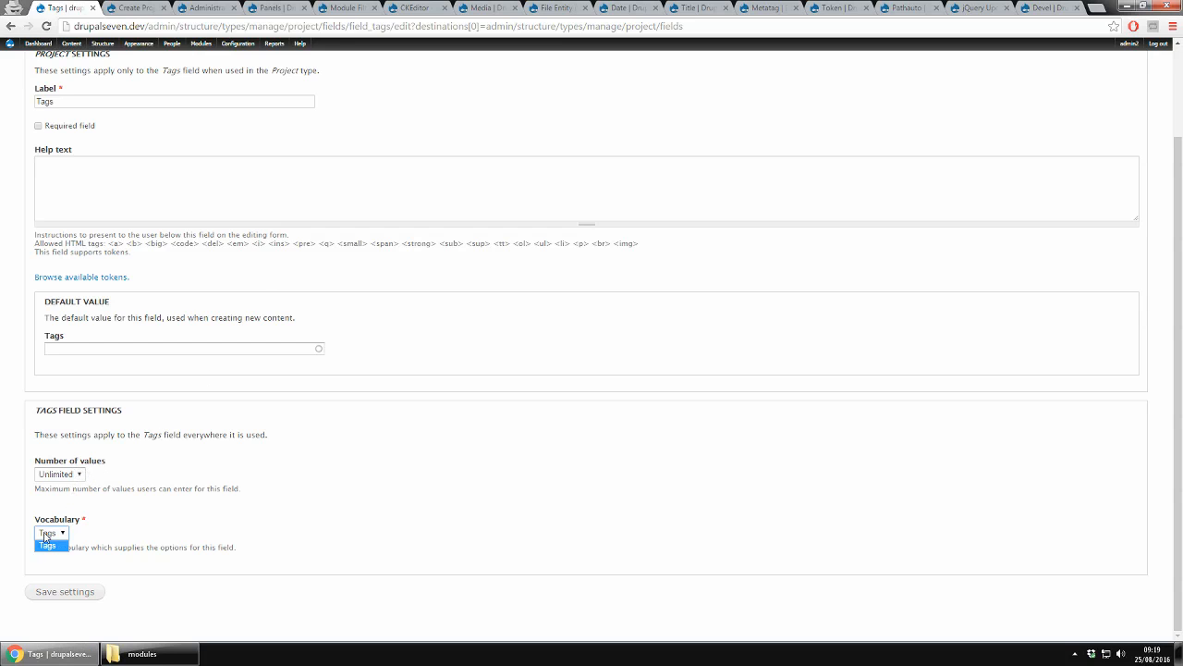
pyautogui.click(44, 536)
pyautogui.click(63, 593)
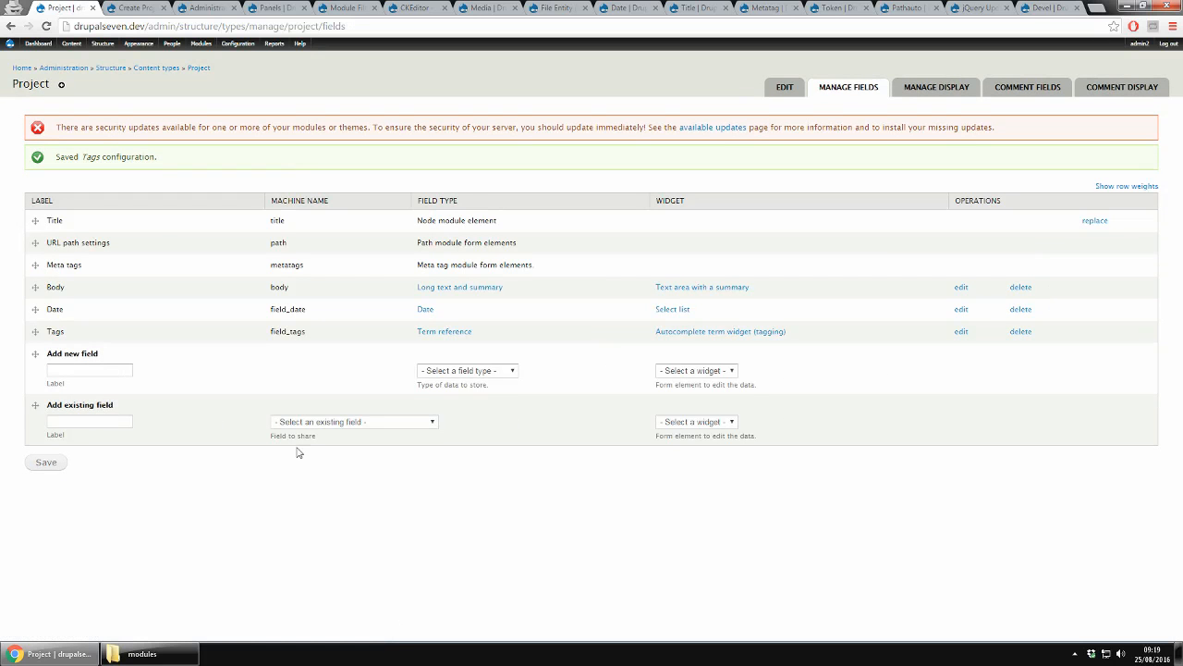
# Add the existing image field field_image (Image) to the Project content type
pyautogui.click(304, 423)
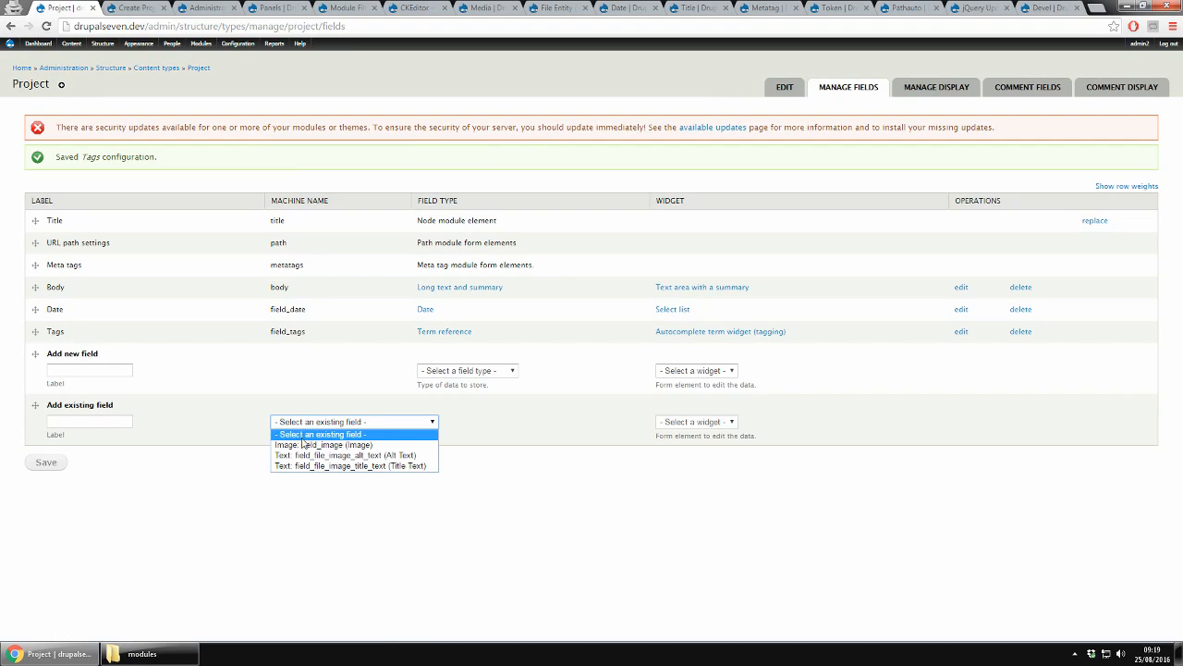
pyautogui.click(303, 445)
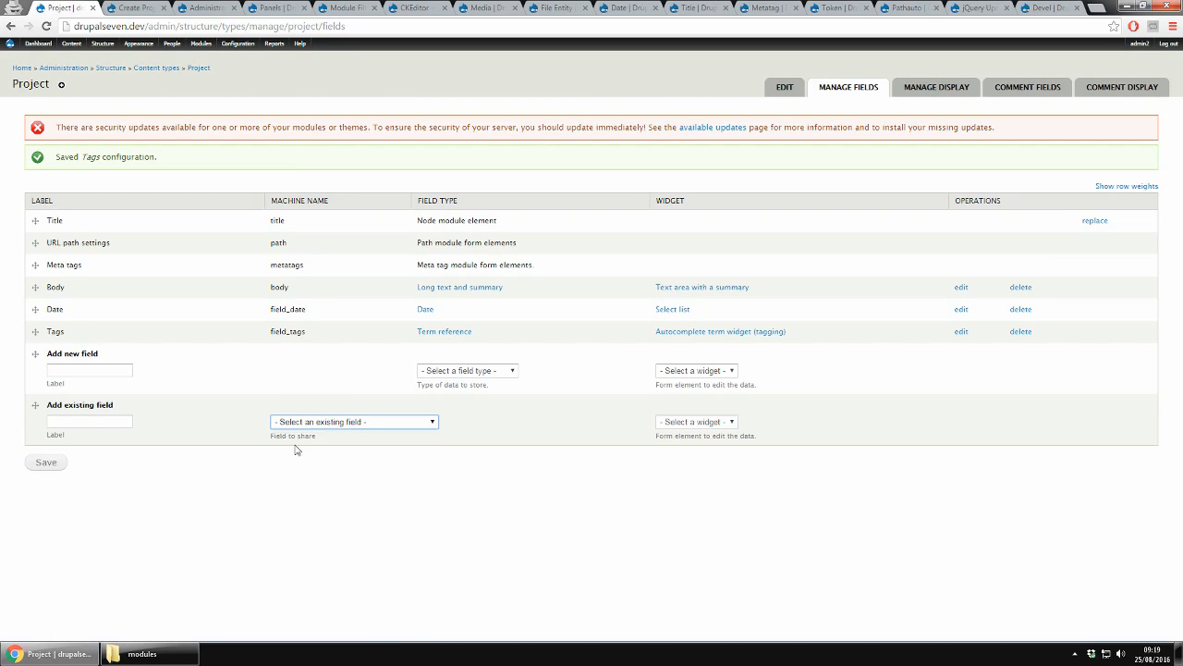
pyautogui.click(47, 465)
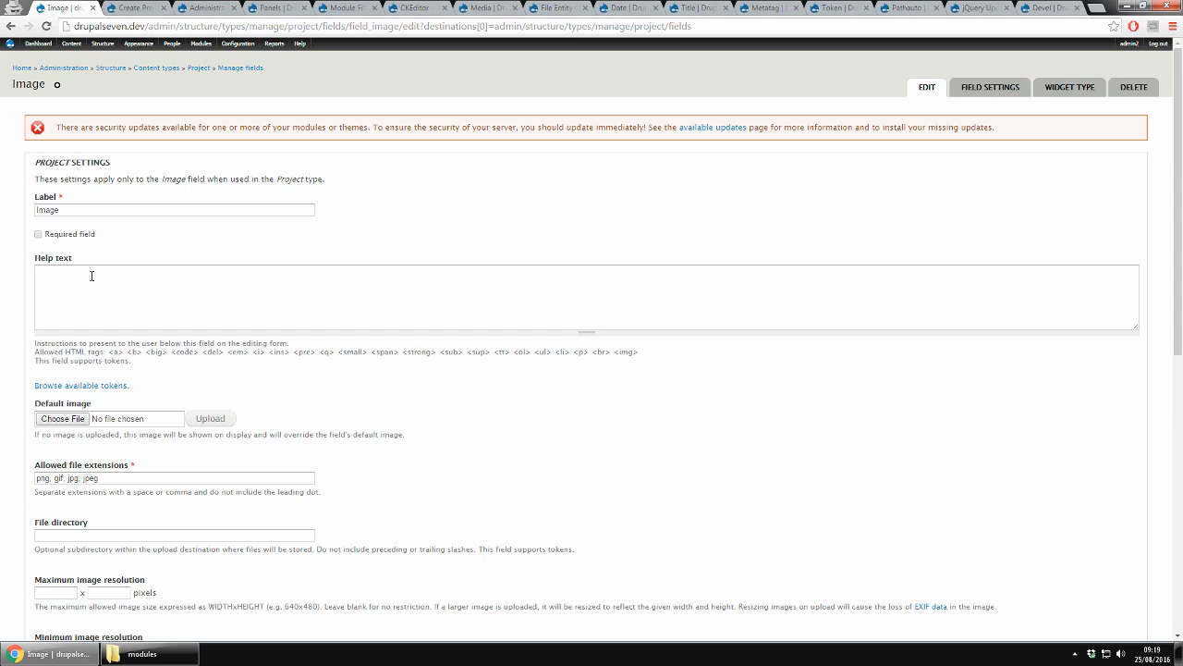
# Change the image field's label to Main Image and make the field required
pyautogui.click(44, 207)
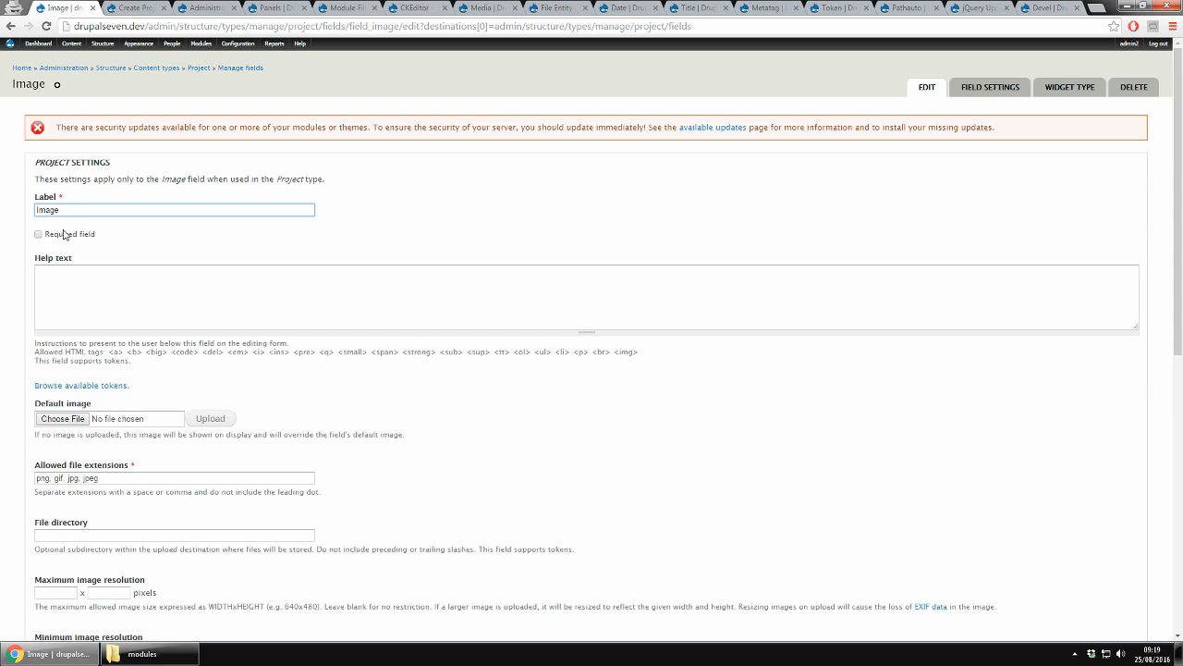
pyautogui.write('Main')
pyautogui.click(56, 235)
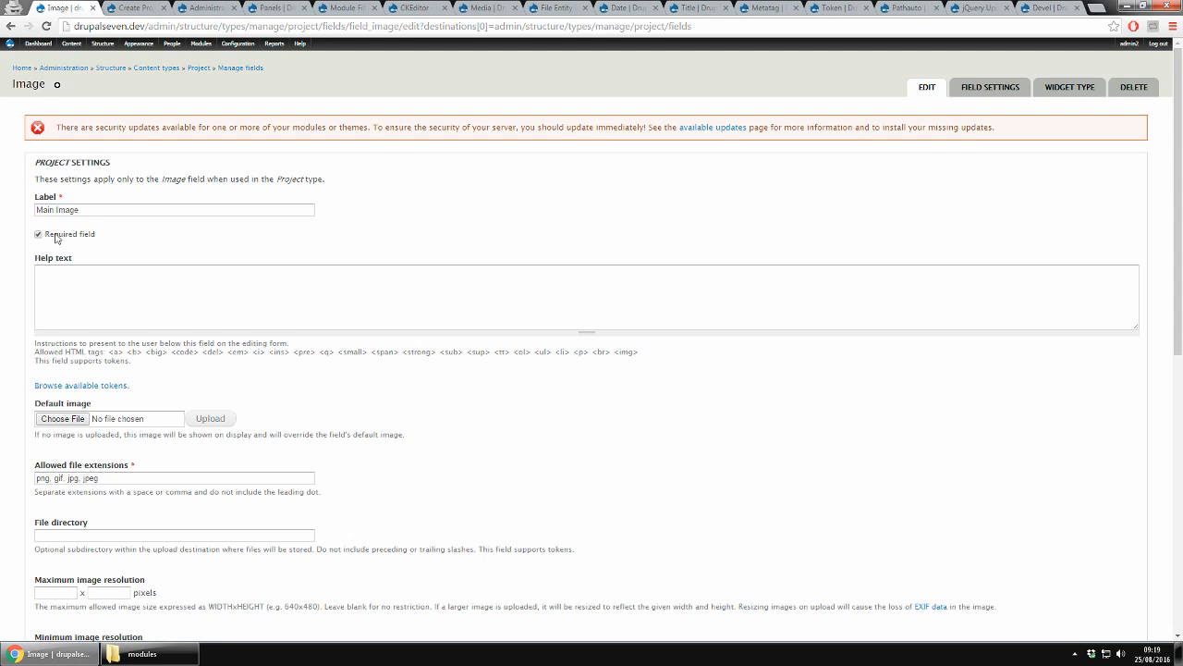
# Set the image field's file directory to projects and enable its Alt and Title fields
pyautogui.scroll(-3, 55, 239)
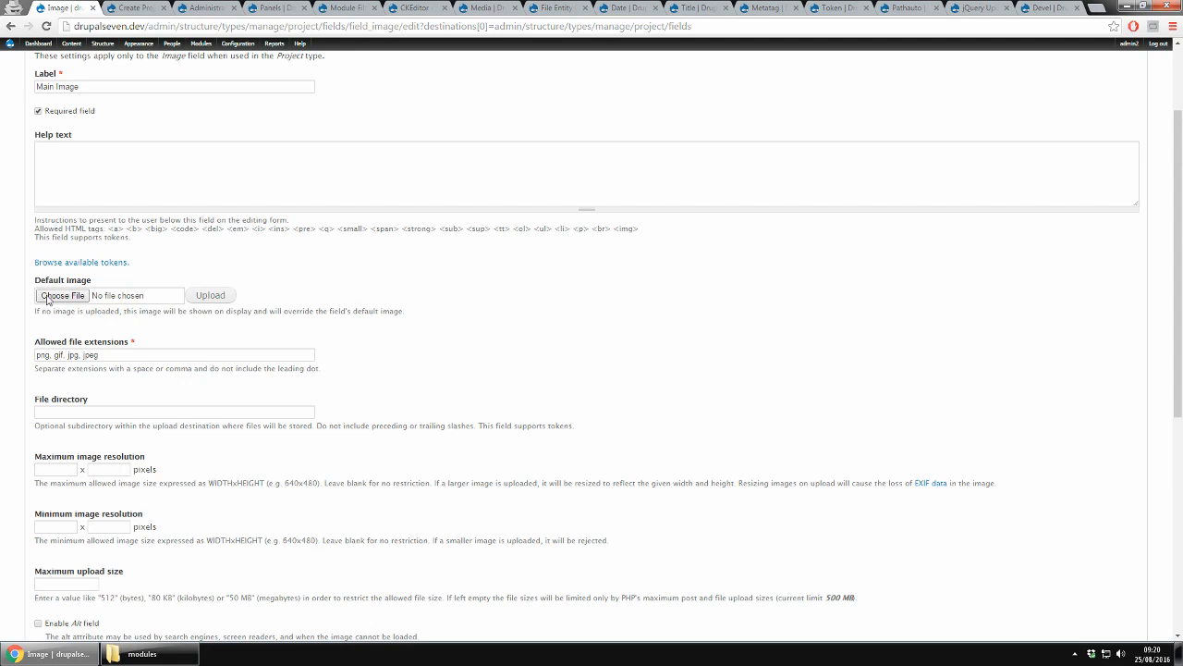
pyautogui.scroll(-3, 47, 298)
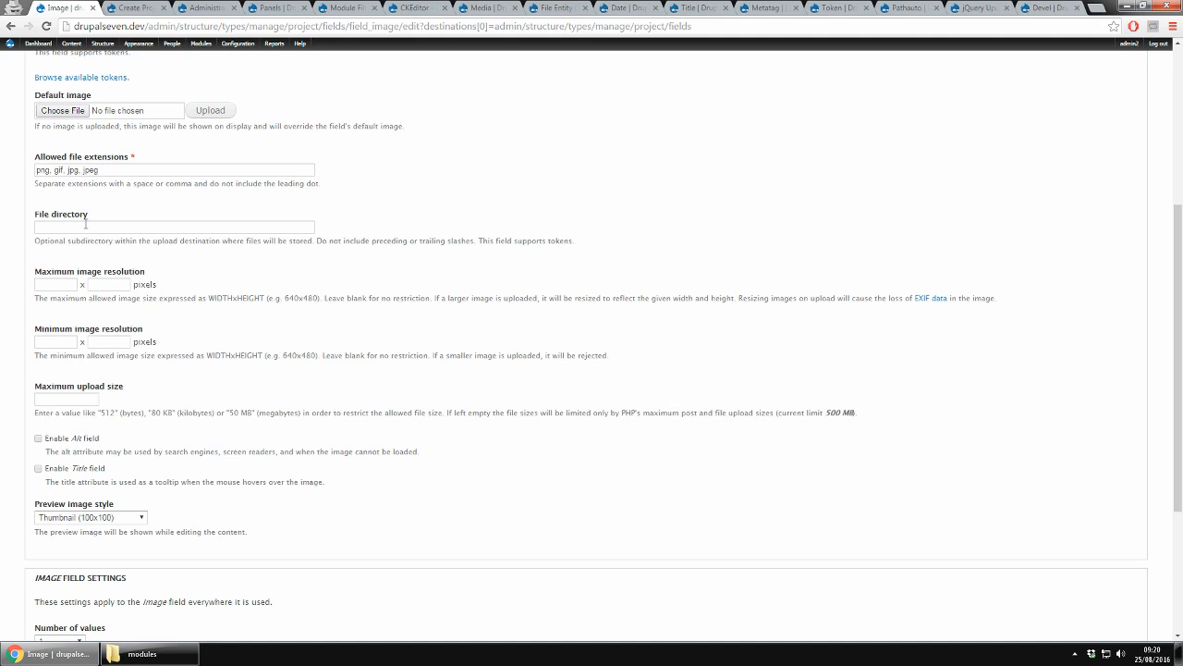
pyautogui.click(85, 224)
pyautogui.write('projects')
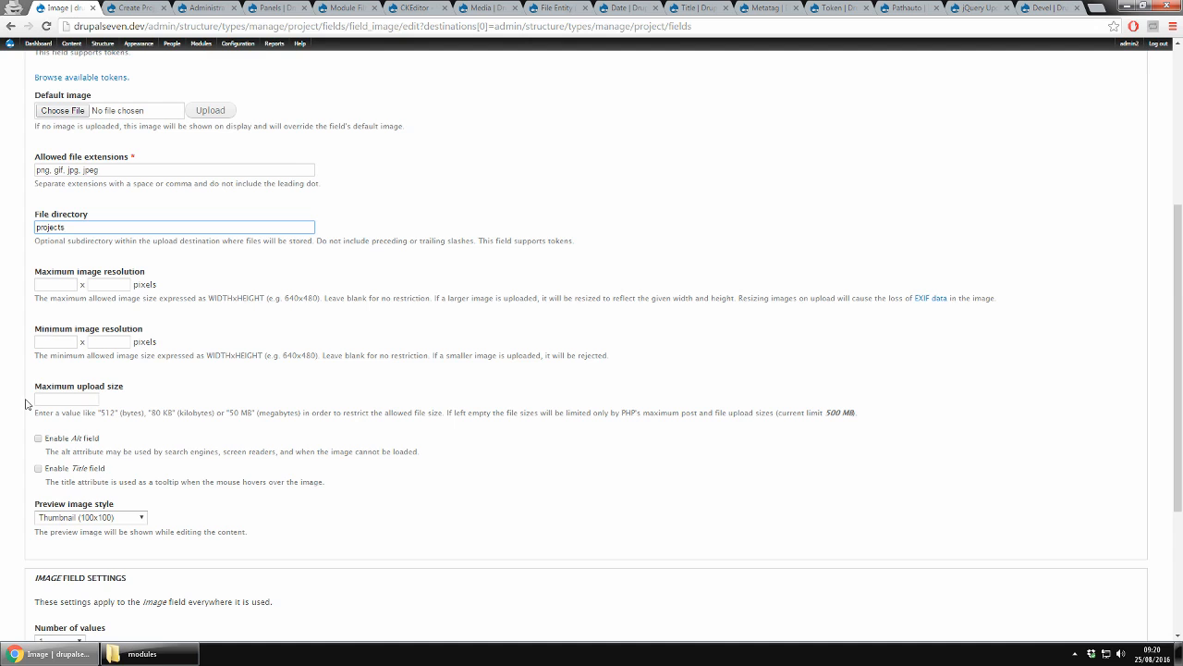
pyautogui.click(53, 440)
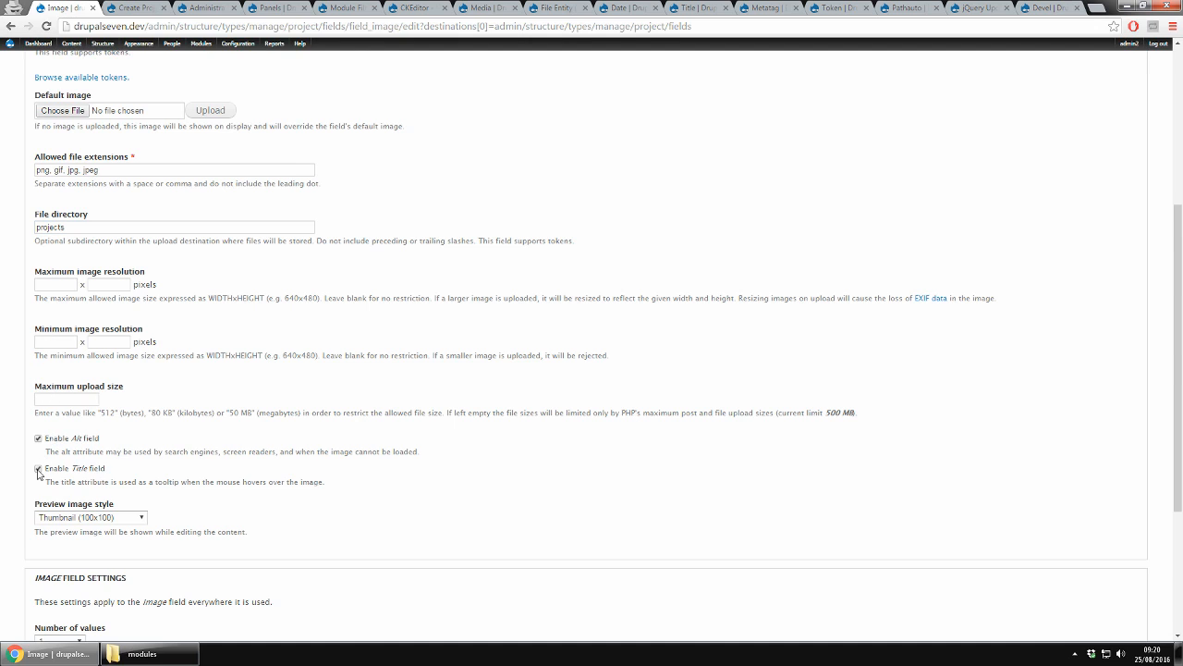
# Set the preview image style to Medium (220x220) and save the Main Image field's settings
pyautogui.scroll(-2, 38, 473)
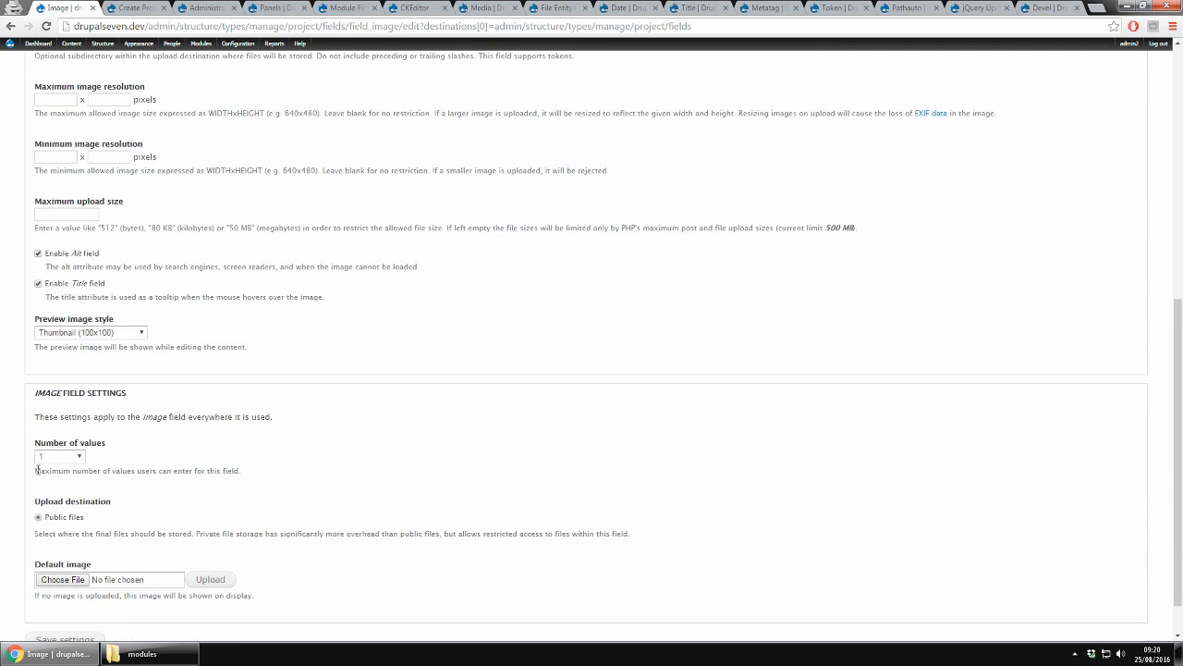
pyautogui.click(120, 333)
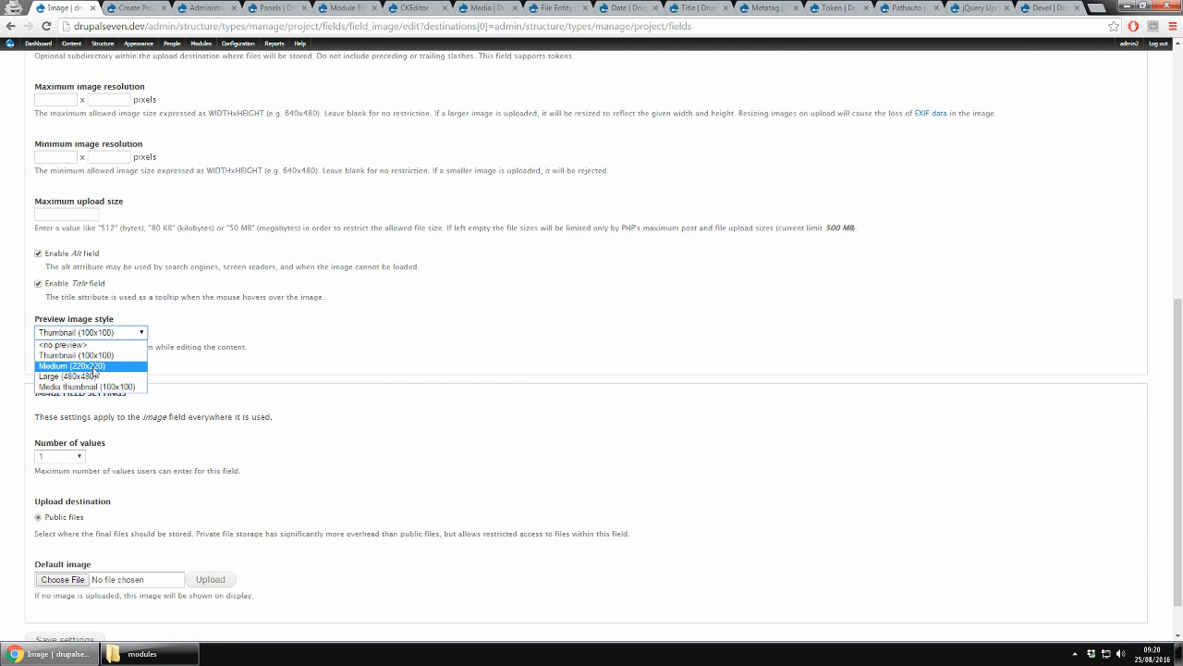
pyautogui.click(94, 368)
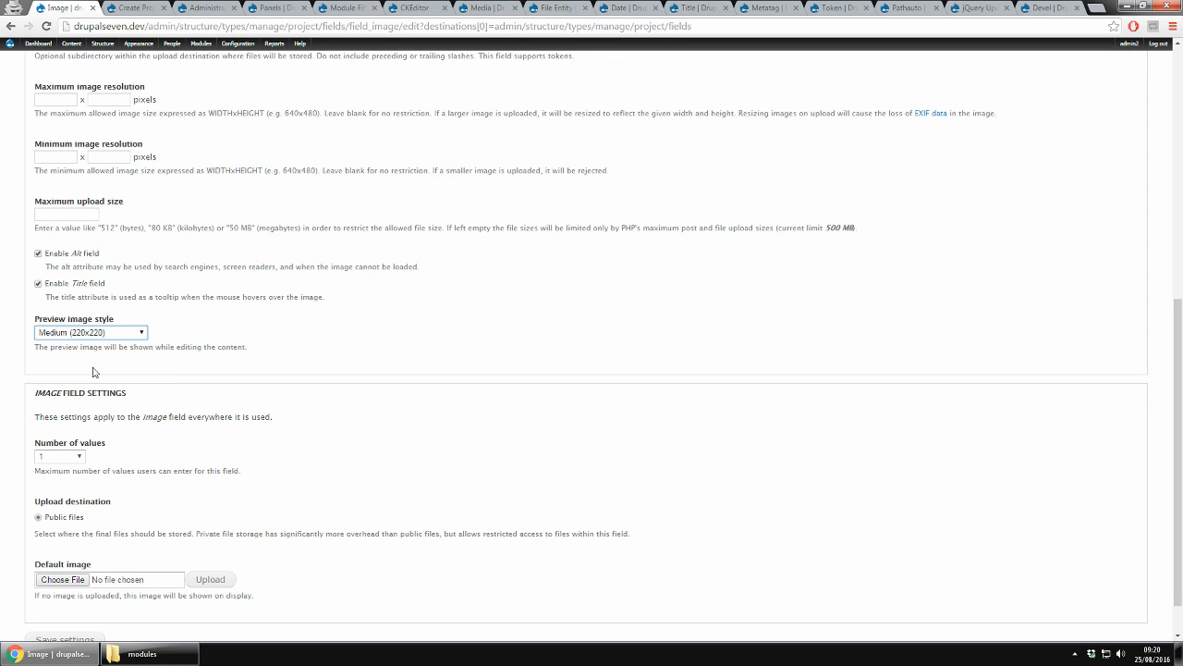
pyautogui.scroll(-1, 93, 372)
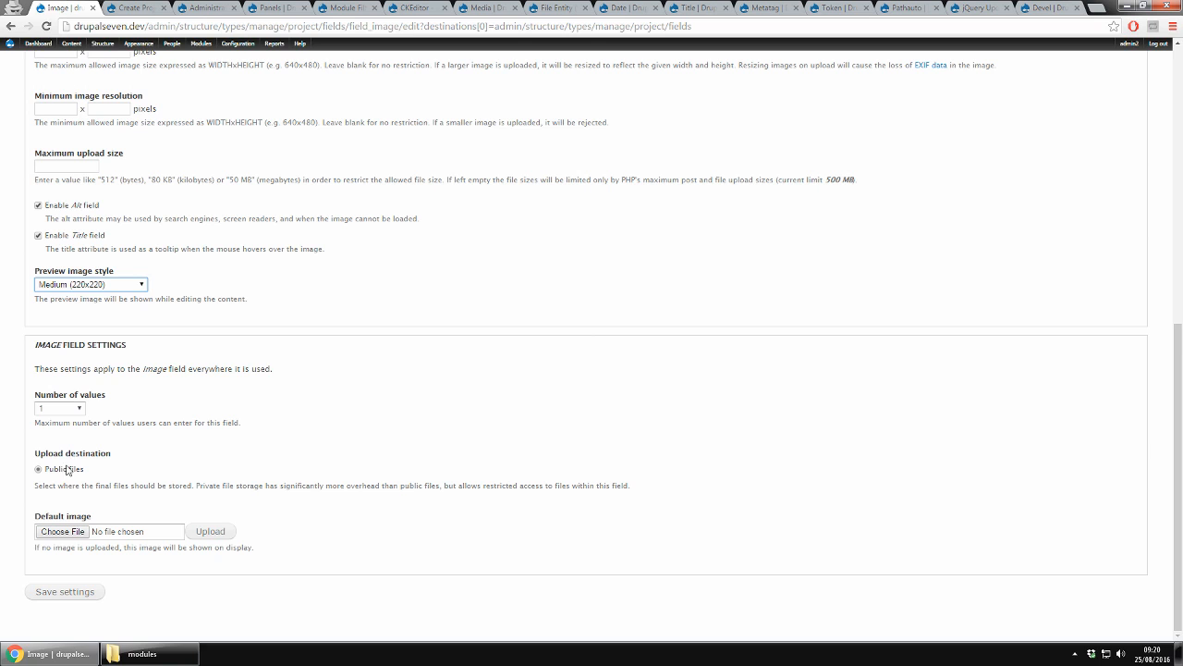
pyautogui.click(74, 592)
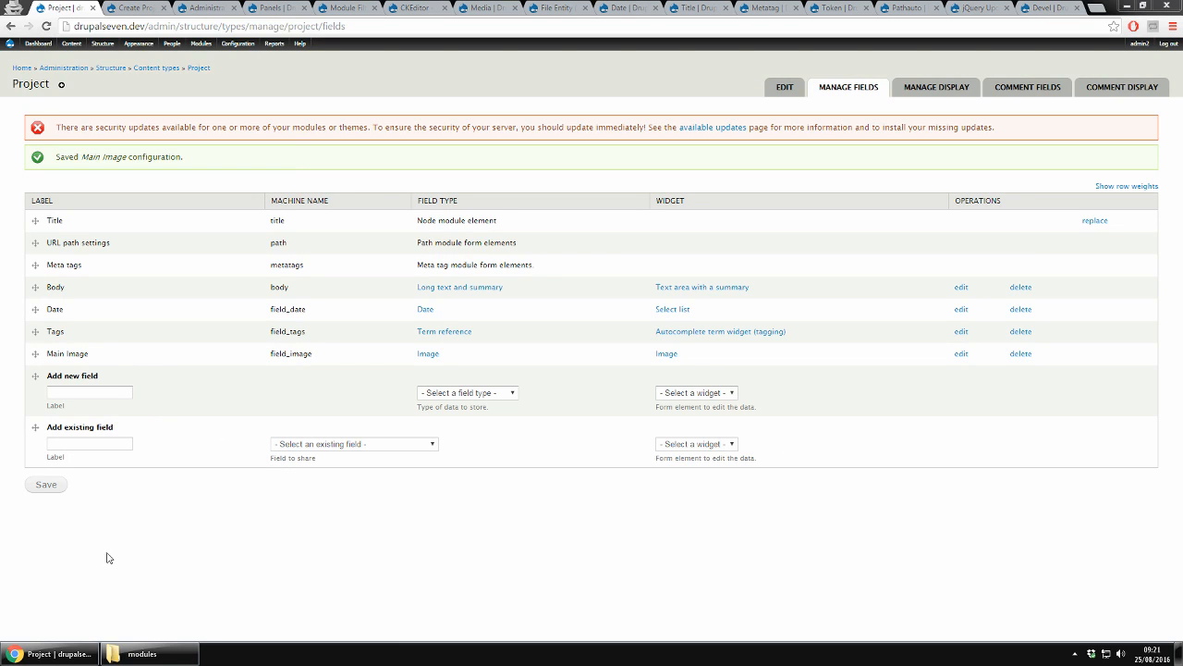
# Enter Images as the label of a new Project field and open the choice of field types
pyautogui.click(94, 388)
pyautogui.write('Images')
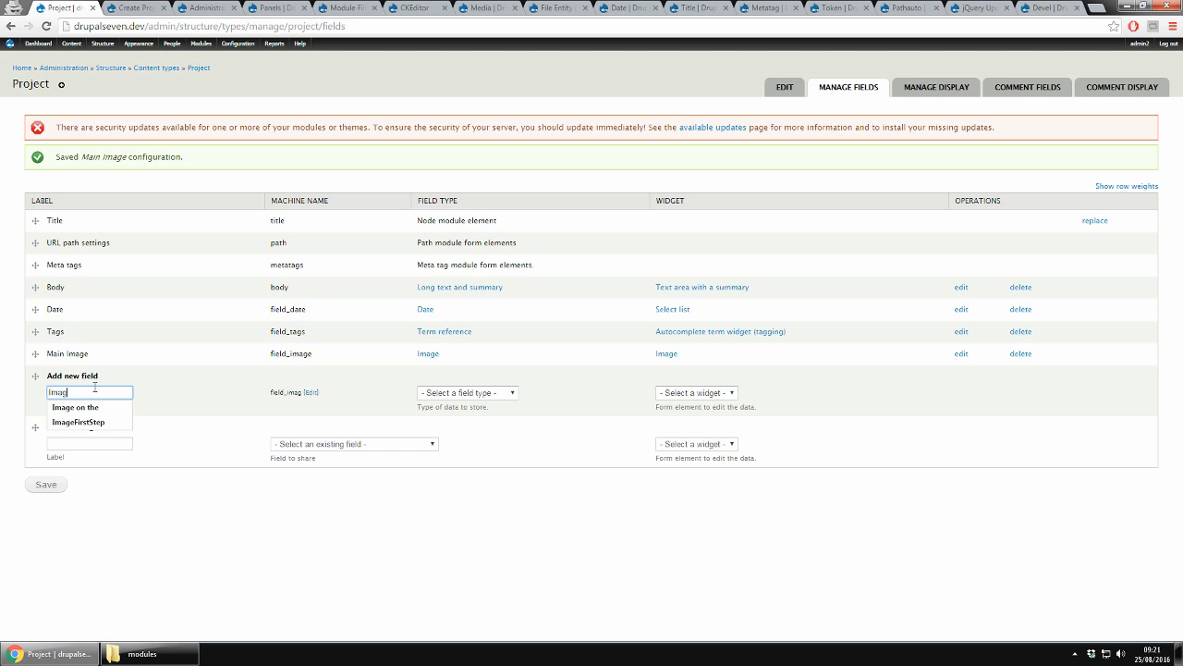
pyautogui.click(468, 394)
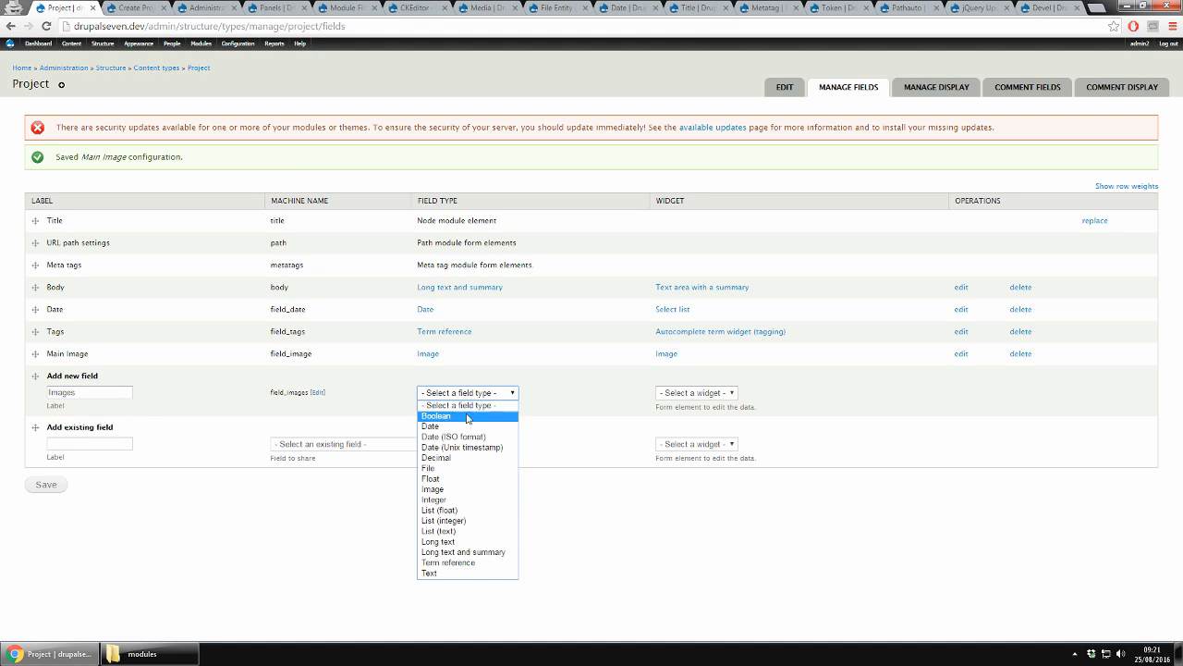
# Add the new Images field with the Image type and Media browser widget, keeping the default field settings
pyautogui.click(468, 489)
pyautogui.click(681, 402)
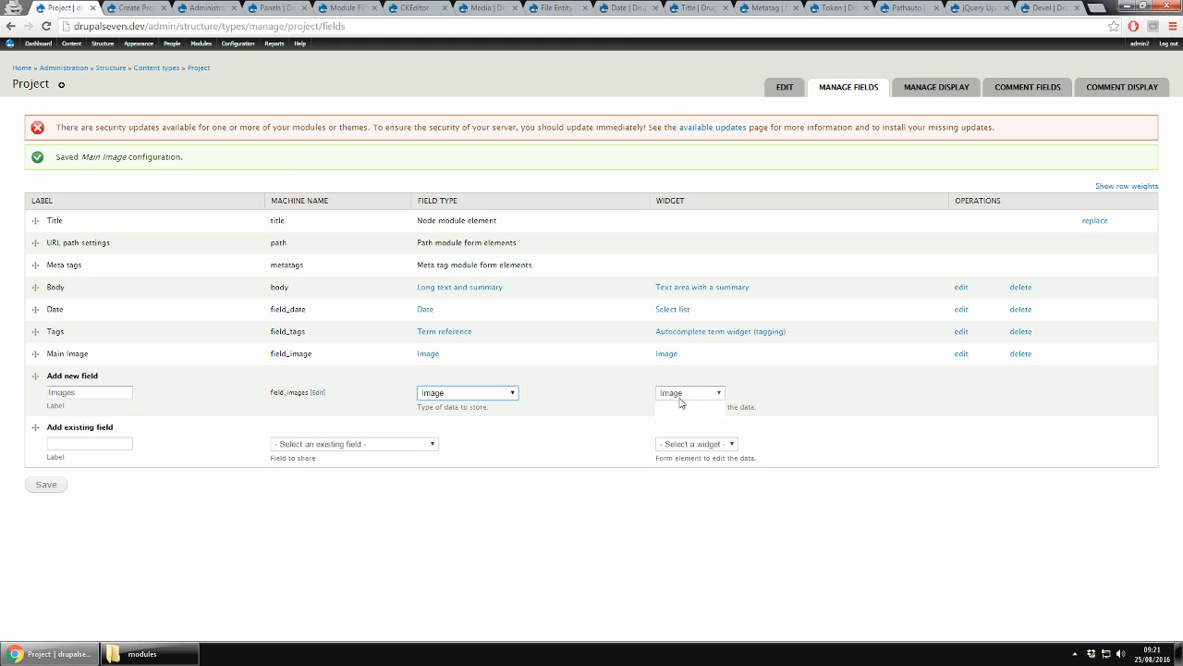
pyautogui.click(685, 416)
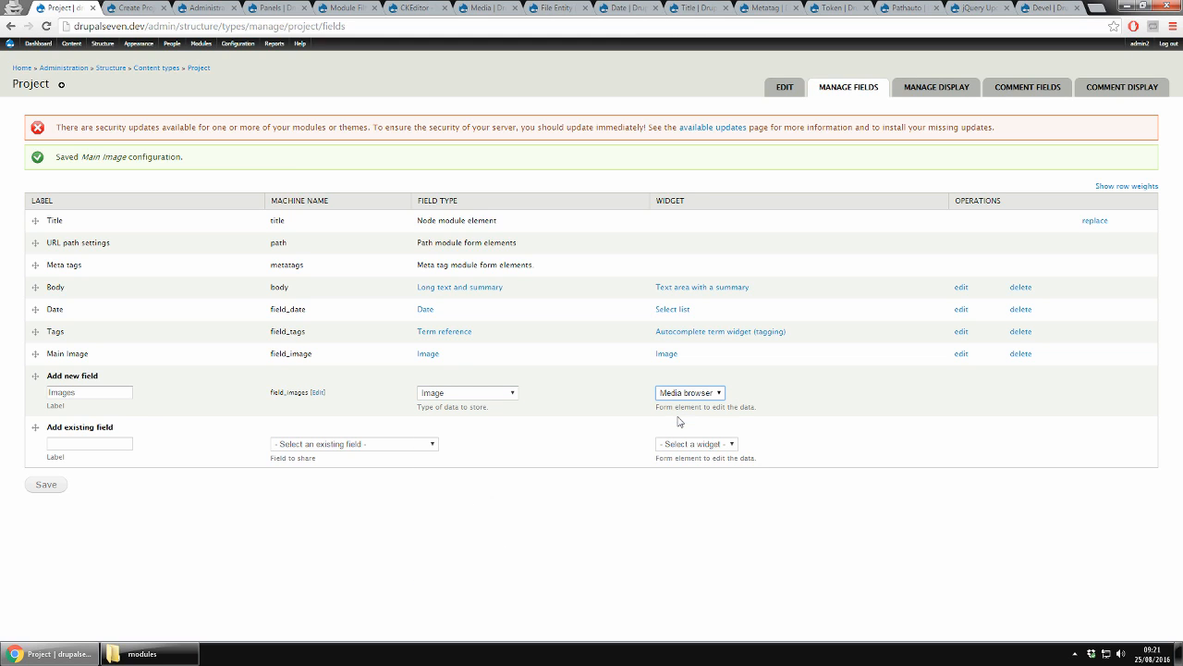
pyautogui.click(53, 488)
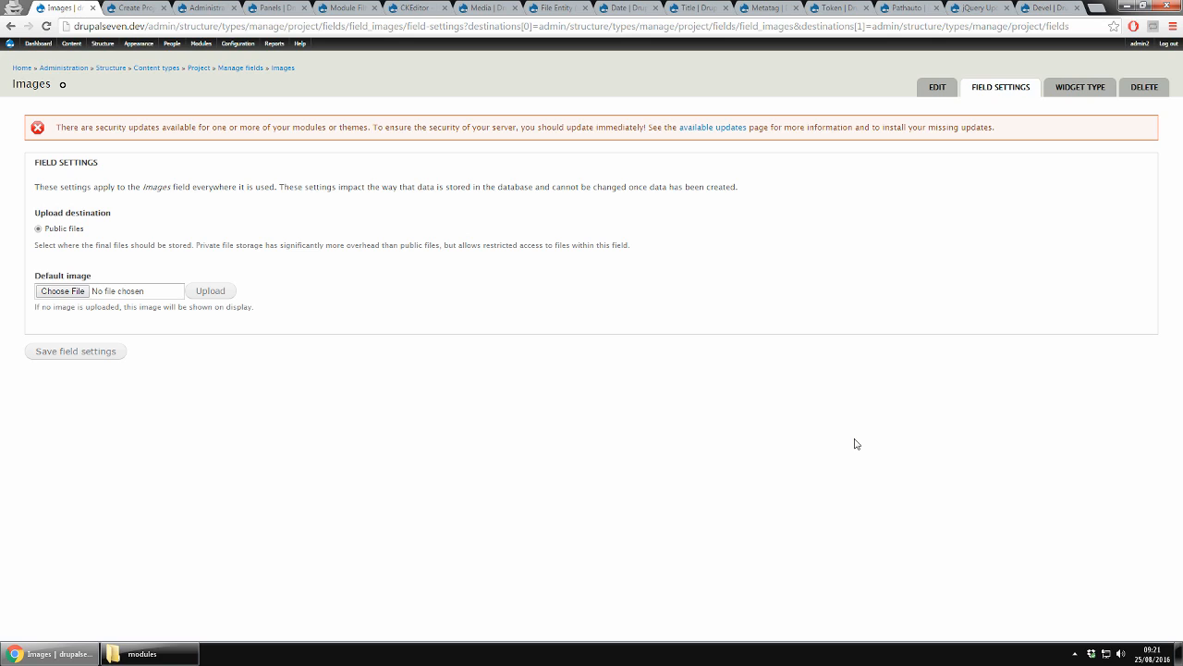
pyautogui.click(103, 353)
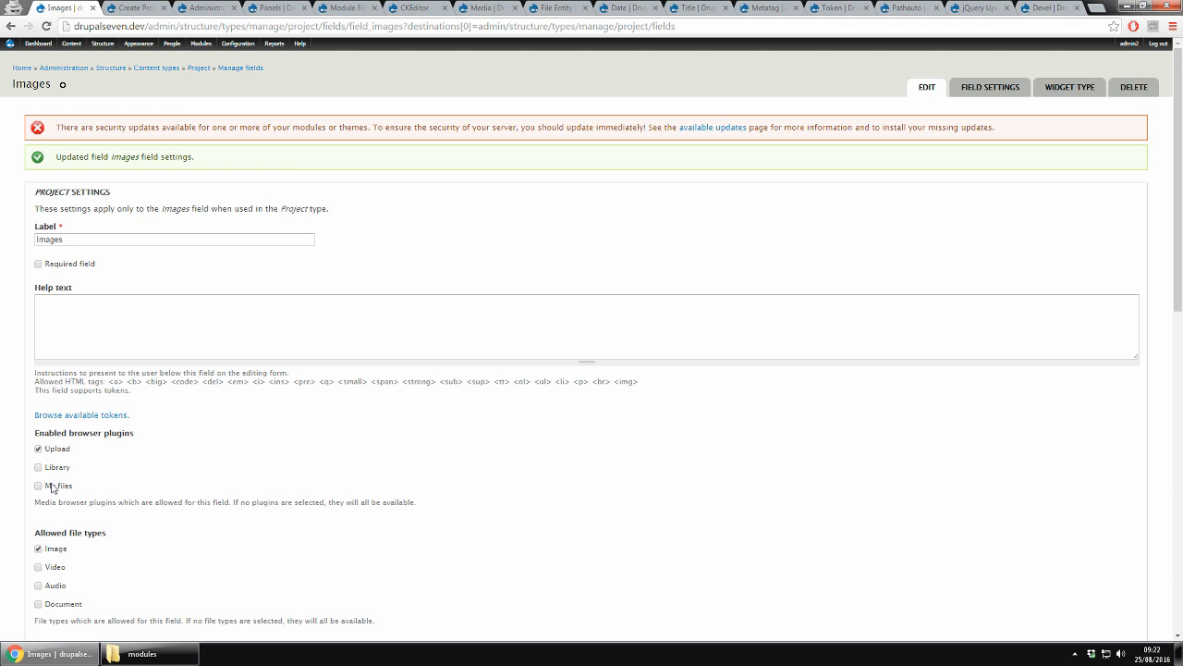
# Enable the Library and My files browser plugins for the Images field and save its settings
pyautogui.click(61, 467)
pyautogui.scroll(-2, 282, 487)
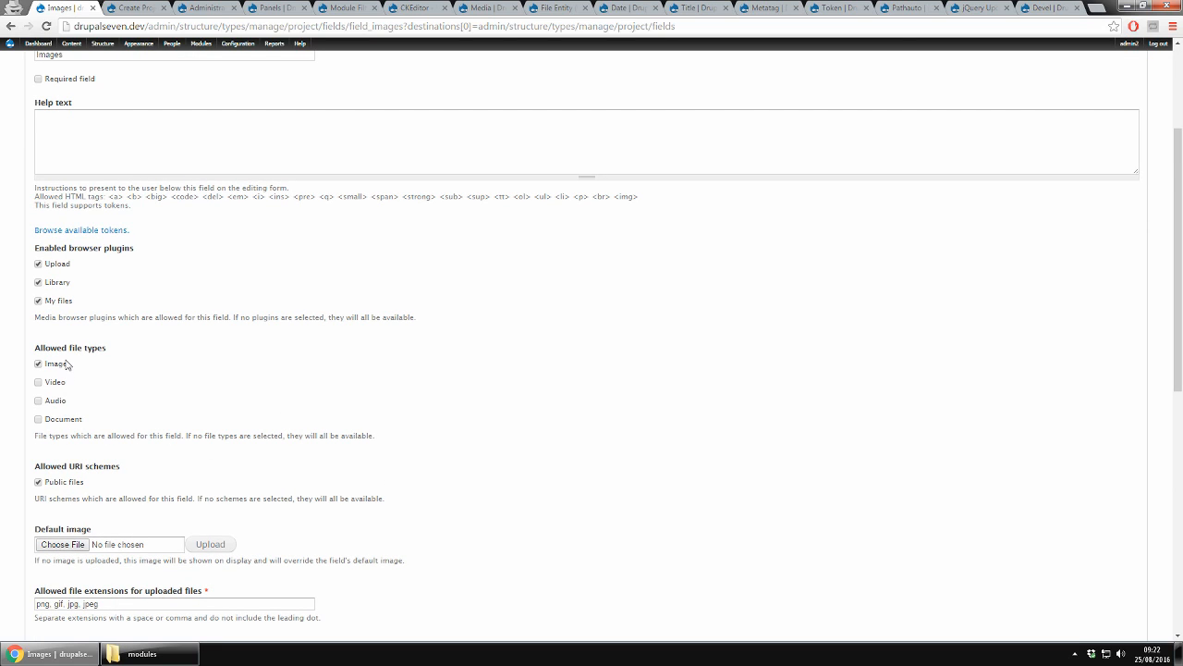
pyautogui.scroll(-2, 366, 464)
pyautogui.scroll(-1, 366, 463)
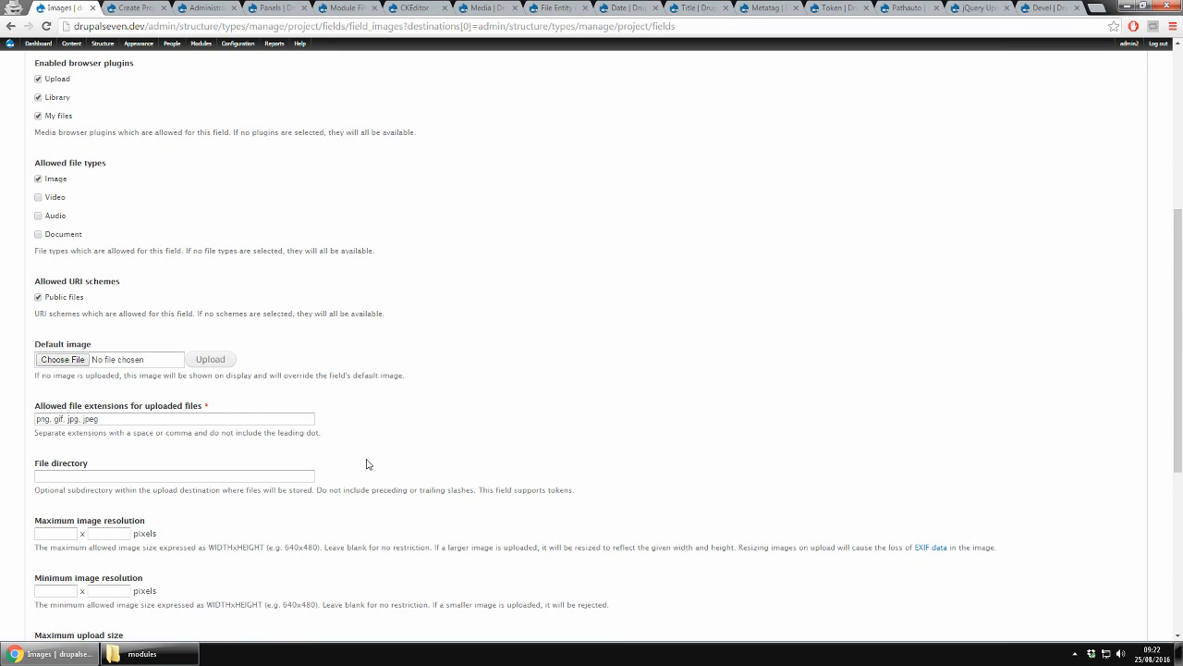
pyautogui.scroll(-3, 367, 463)
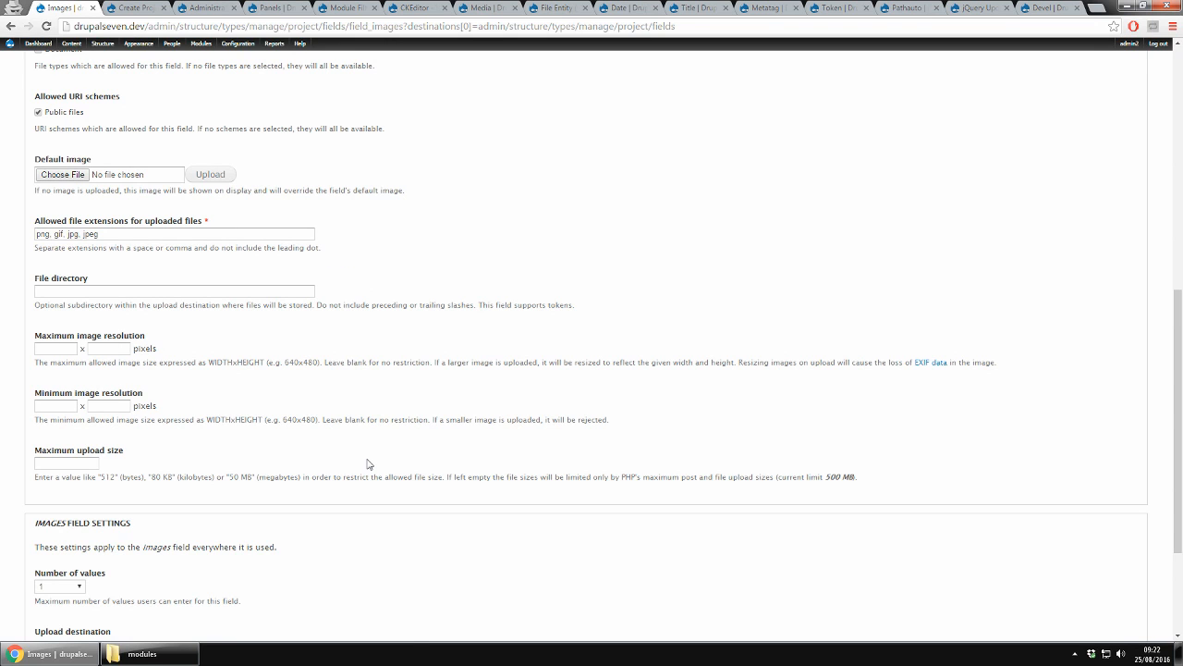
pyautogui.scroll(-3, 367, 463)
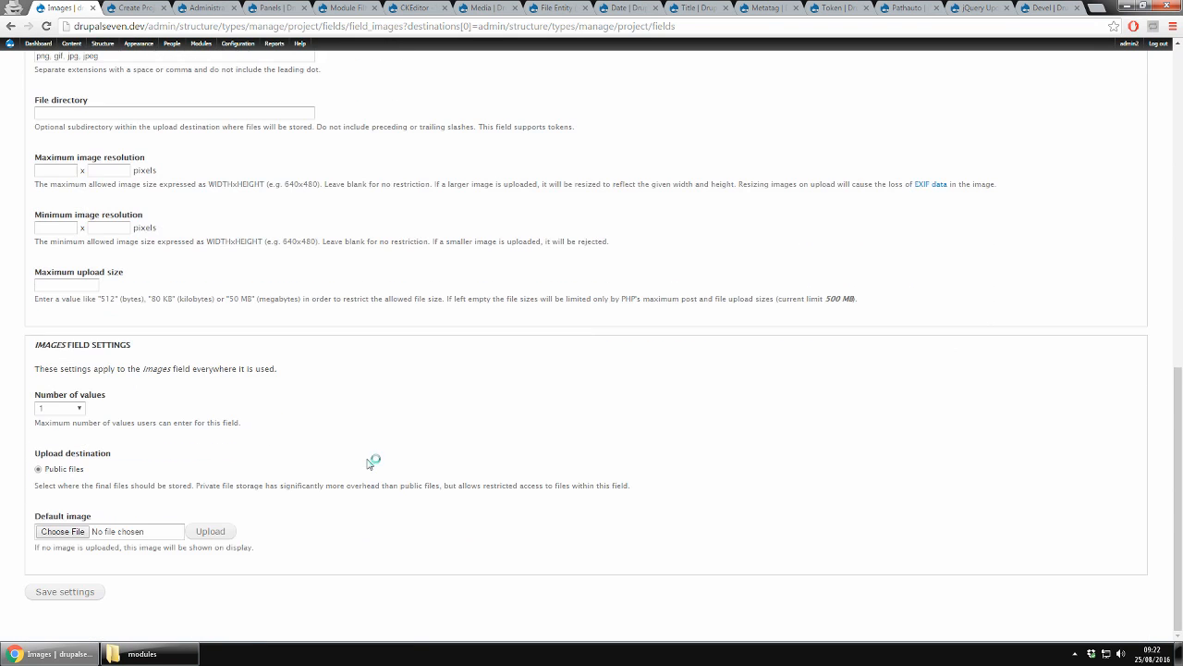
pyautogui.click(88, 596)
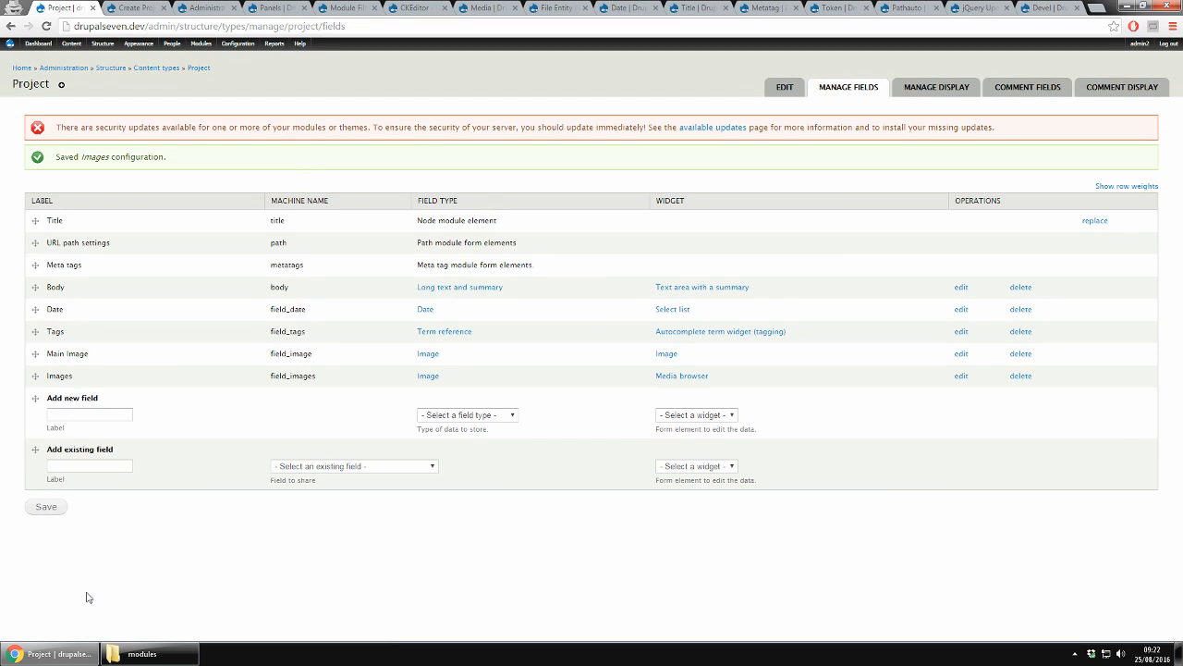
# Reorder the Project fields with Main Image directly below Title and Tags above Date, and save the order
pyautogui.moveTo(36, 354); pyautogui.dragTo(40, 243)
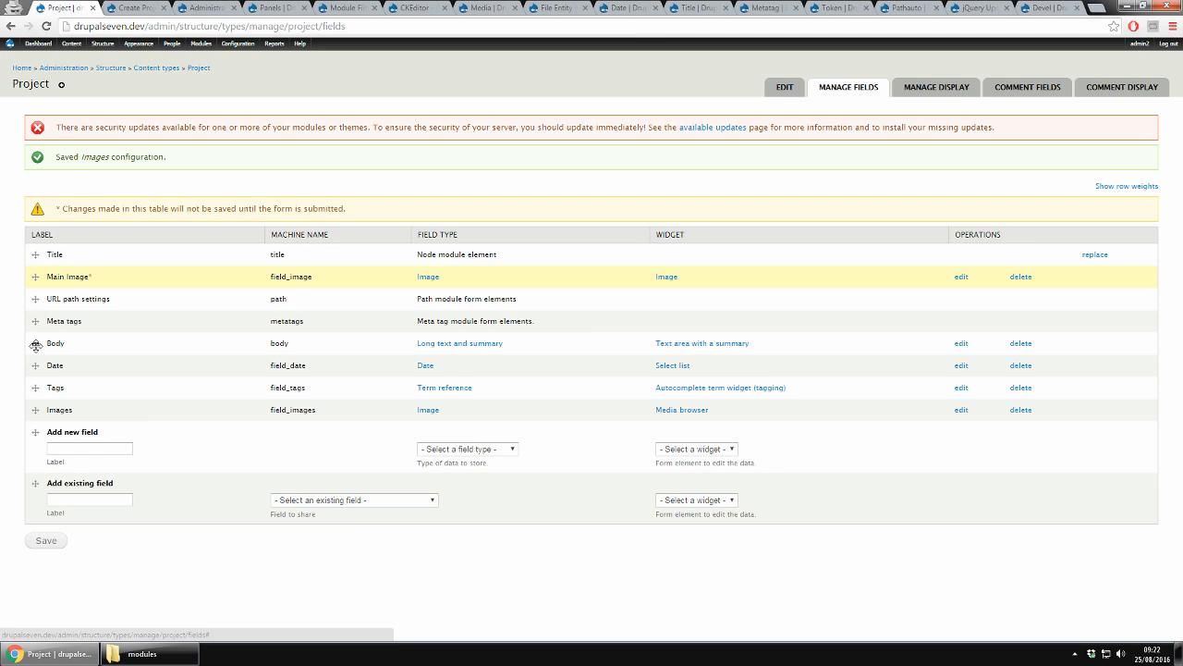
pyautogui.moveTo(35, 388); pyautogui.dragTo(34, 365)
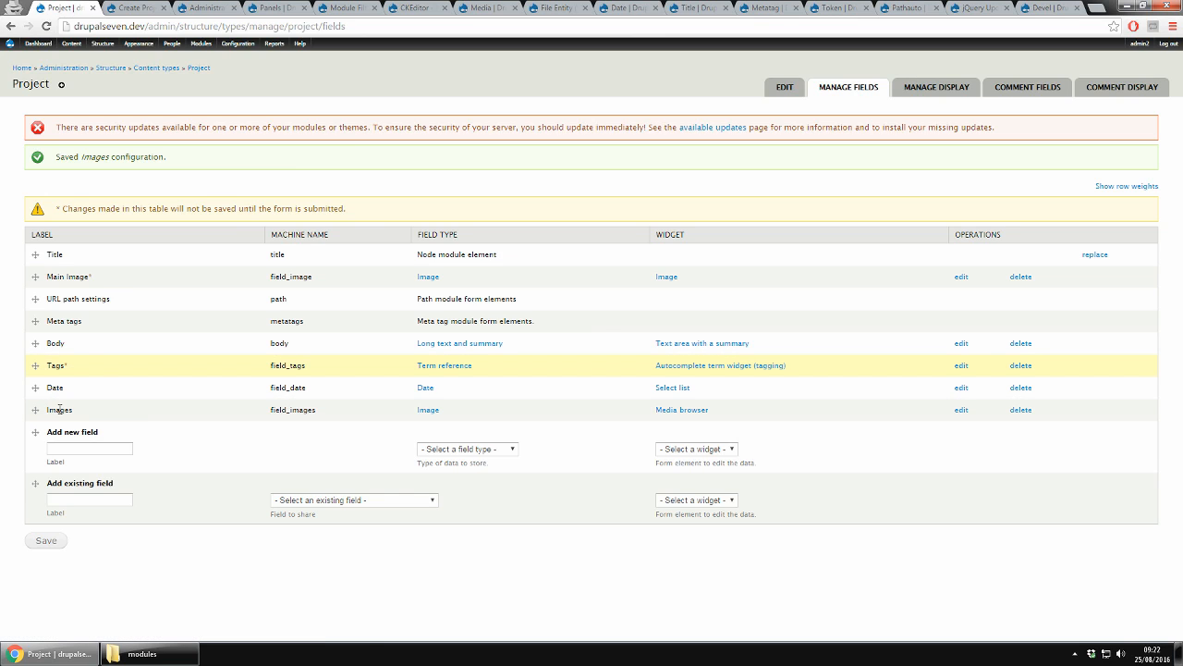
pyautogui.click(47, 545)
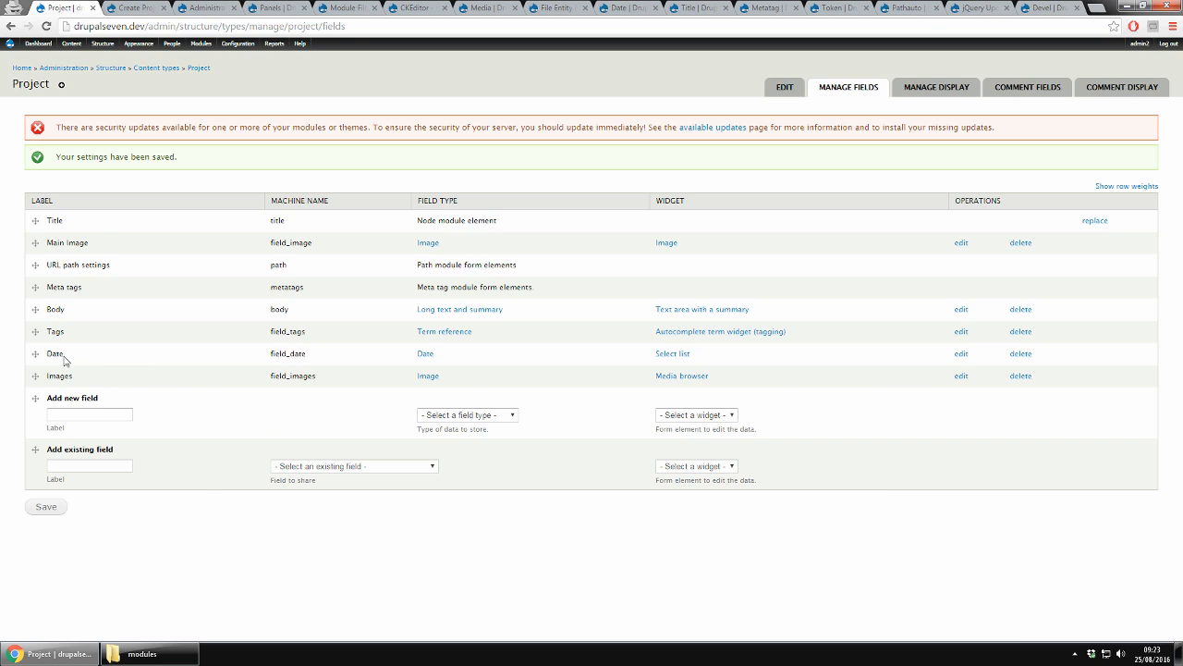
# Change the Date field's label to Project Dates and save the field's settings
pyautogui.click(963, 354)
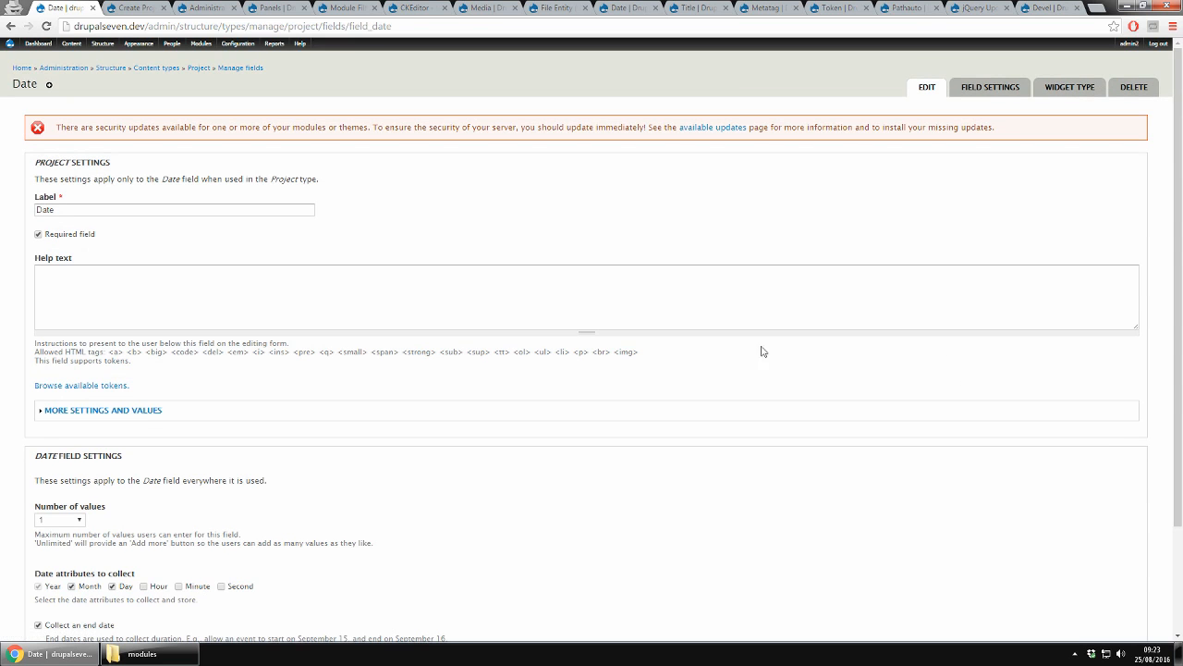
pyautogui.click(38, 209)
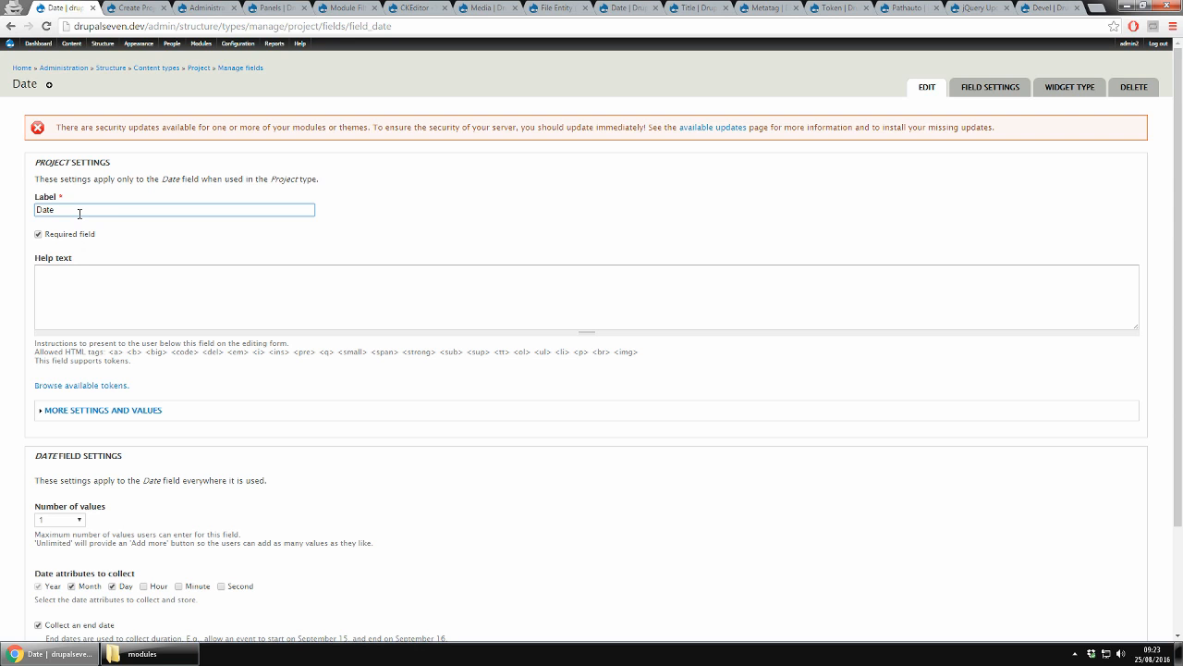
pyautogui.write('Project')
pyautogui.click(83, 213)
pyautogui.write('s')
pyautogui.scroll(-3, 256, 274)
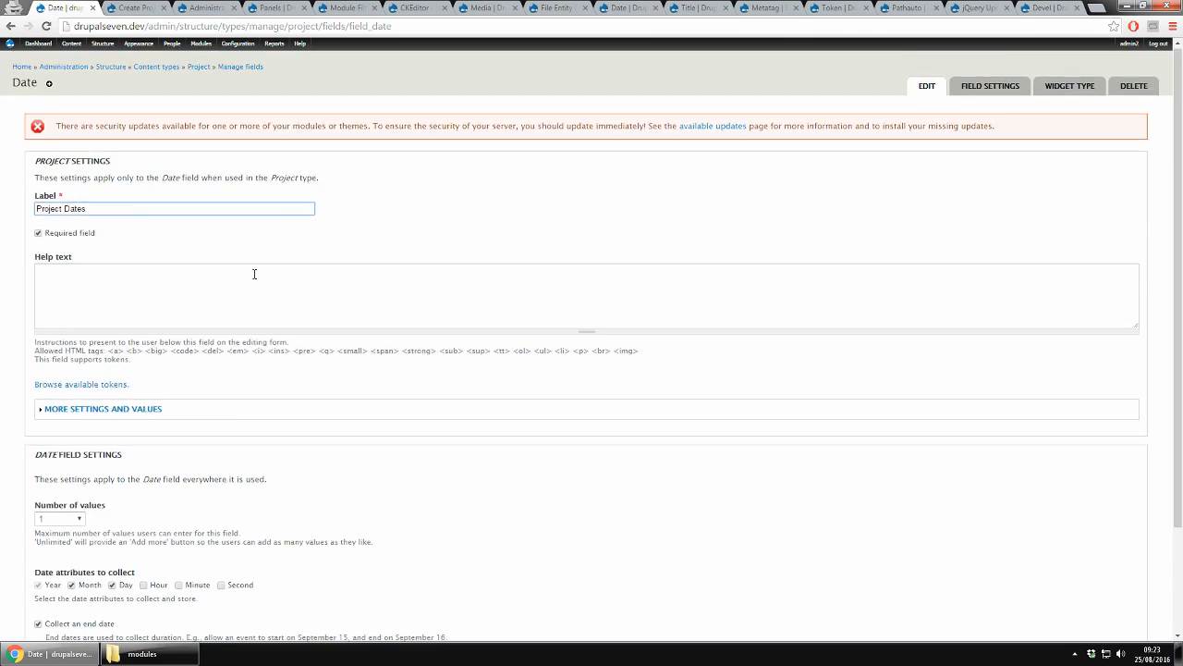
pyautogui.click(54, 597)
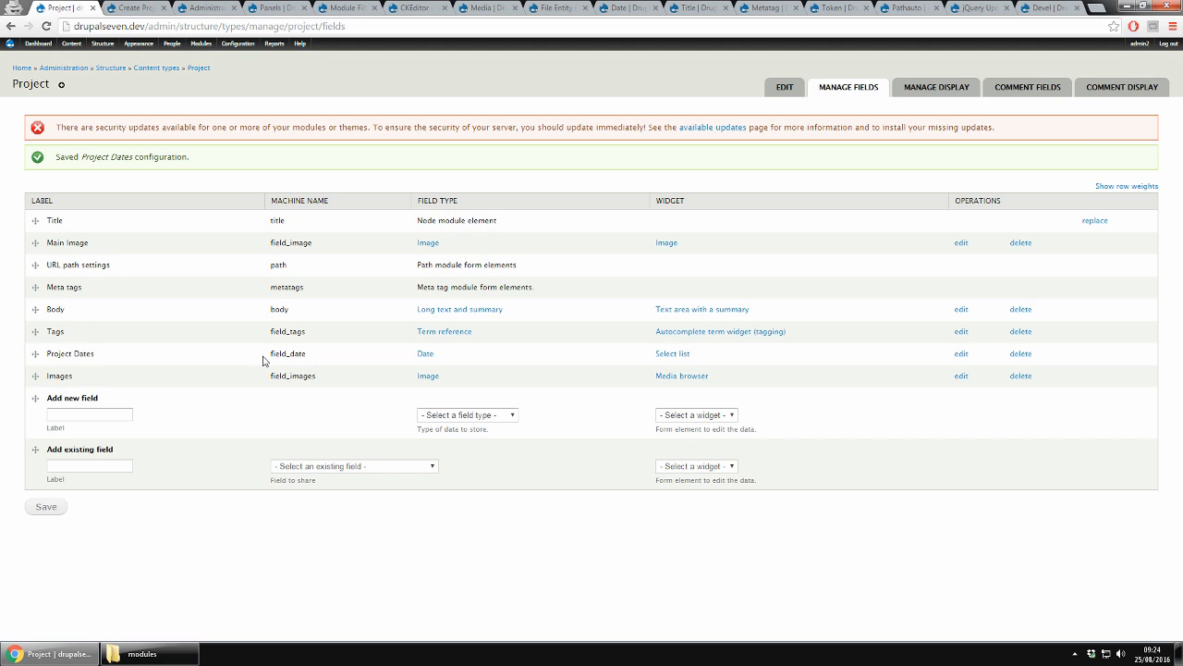
# Reload the Create Project form and reveal the body's summary editor
pyautogui.click(140, 8)
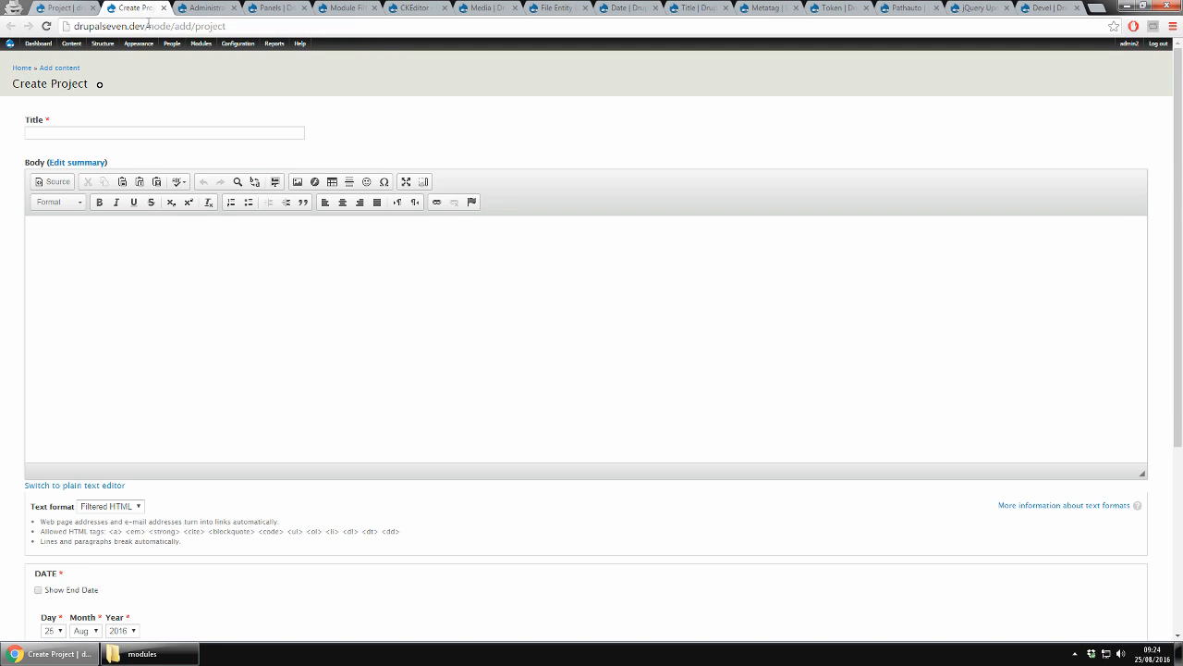
pyautogui.click(148, 26)
pyautogui.press('Return')
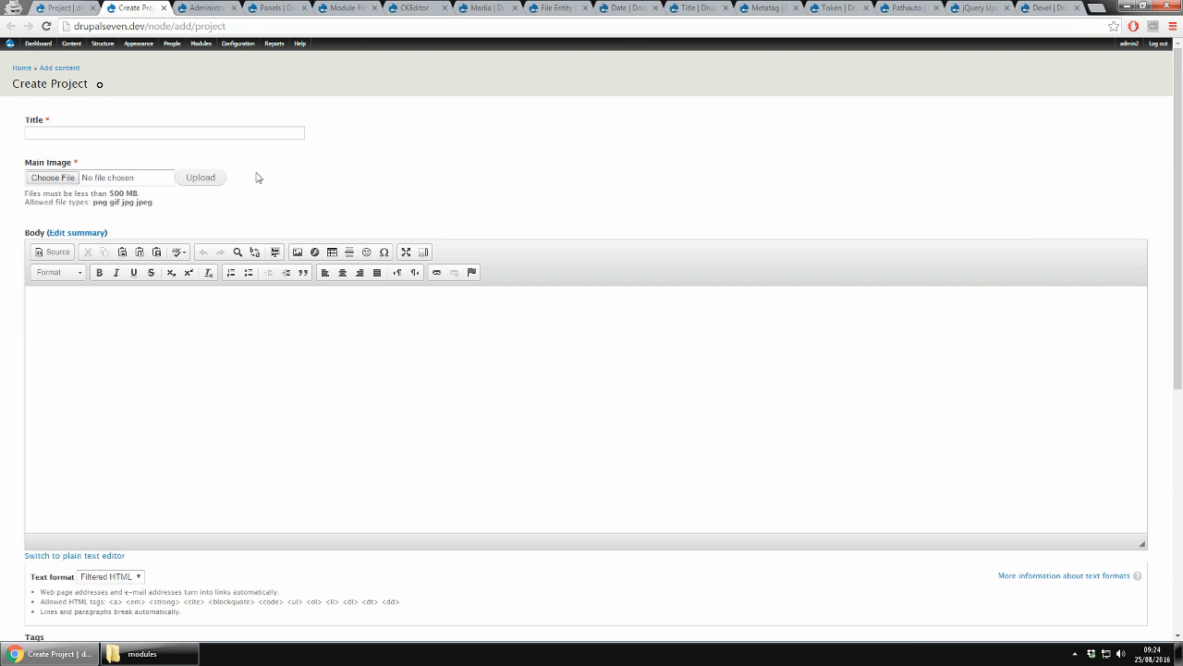
pyautogui.scroll(-1, 233, 188)
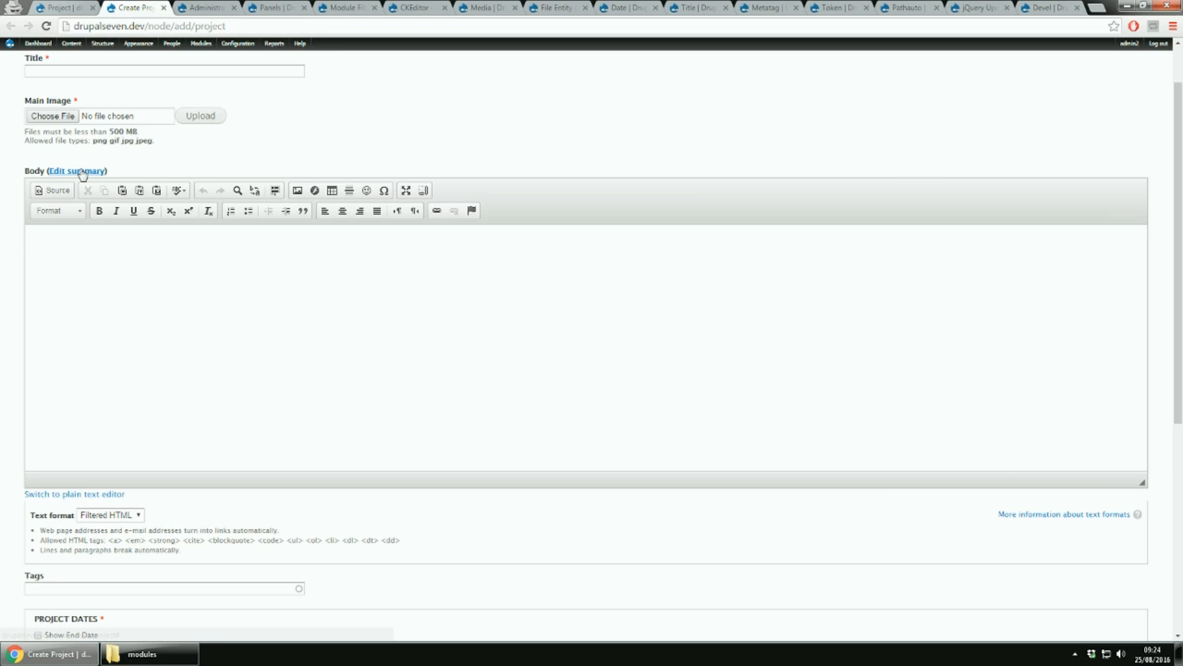
pyautogui.click(82, 172)
pyautogui.click(47, 263)
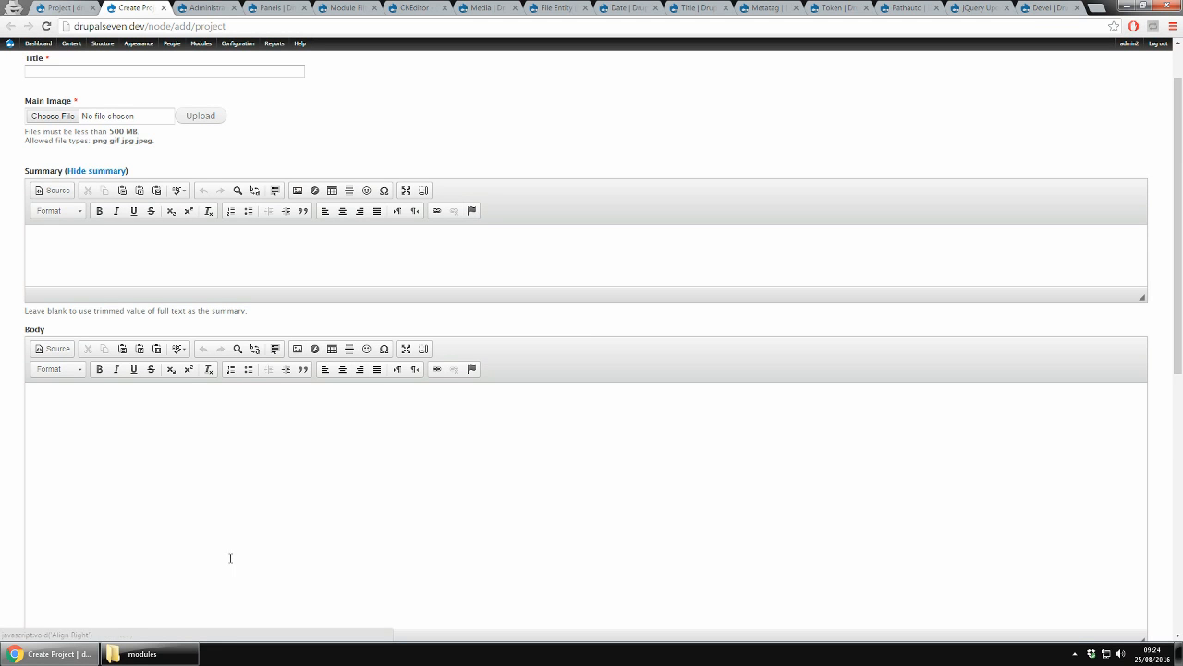
# Check the Tags, Project Dates and Images fields on the project form, toggling the end date on and off
pyautogui.scroll(-1, 213, 489)
pyautogui.scroll(-5, 214, 488)
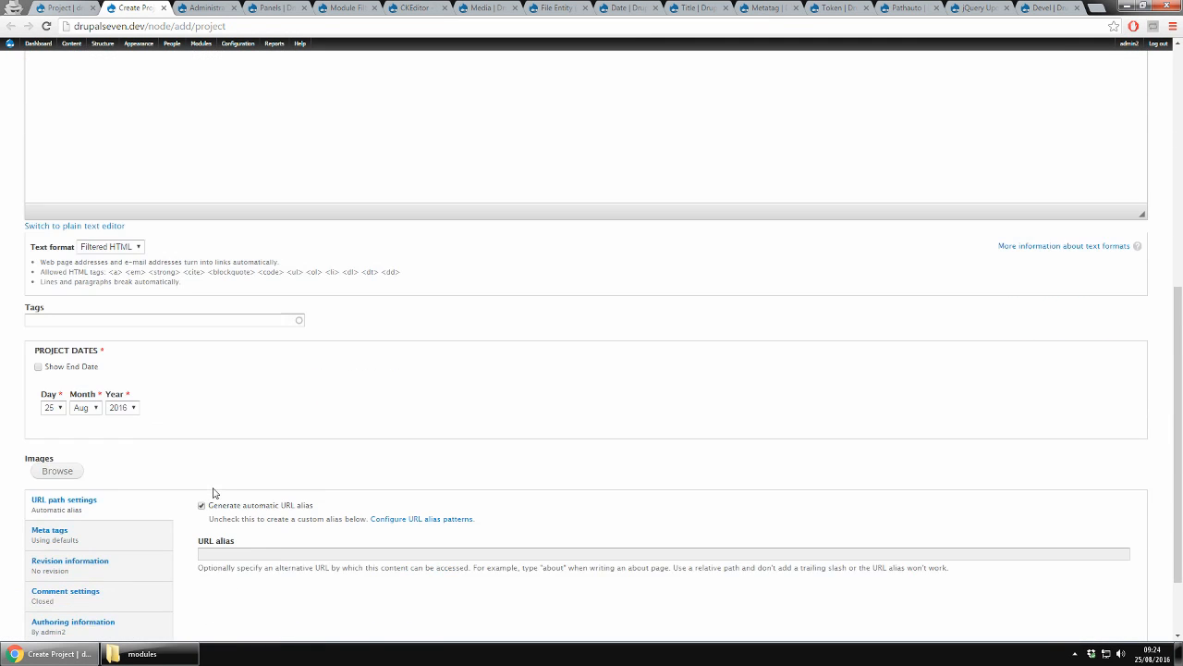
pyautogui.click(72, 315)
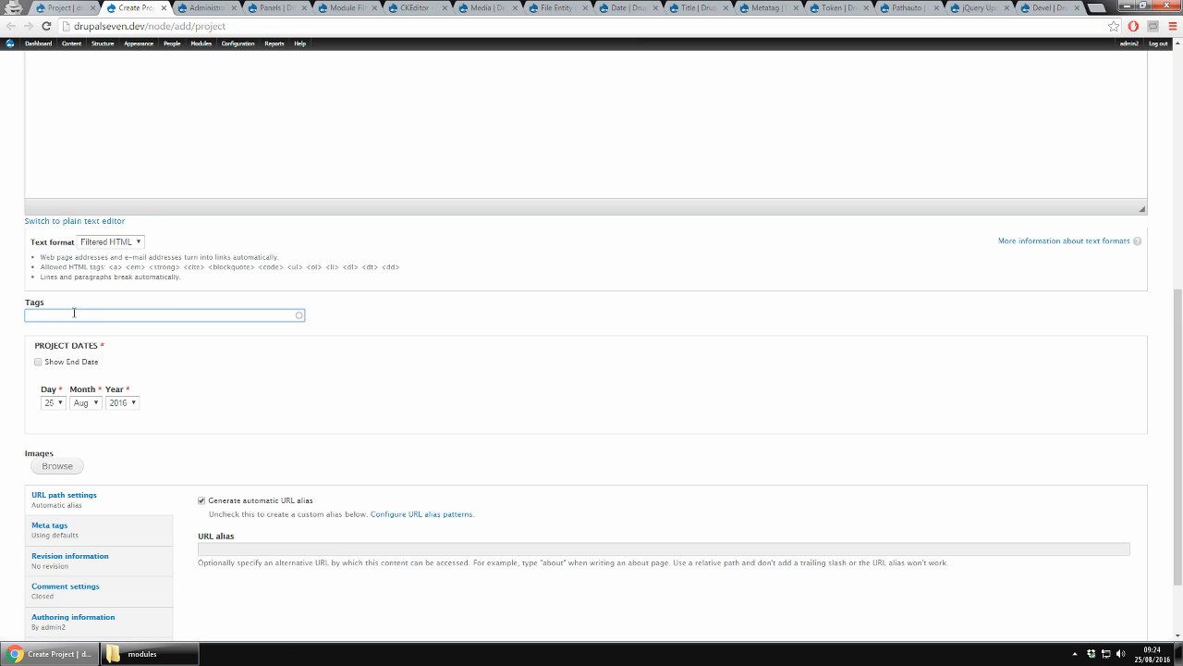
pyautogui.click(62, 363)
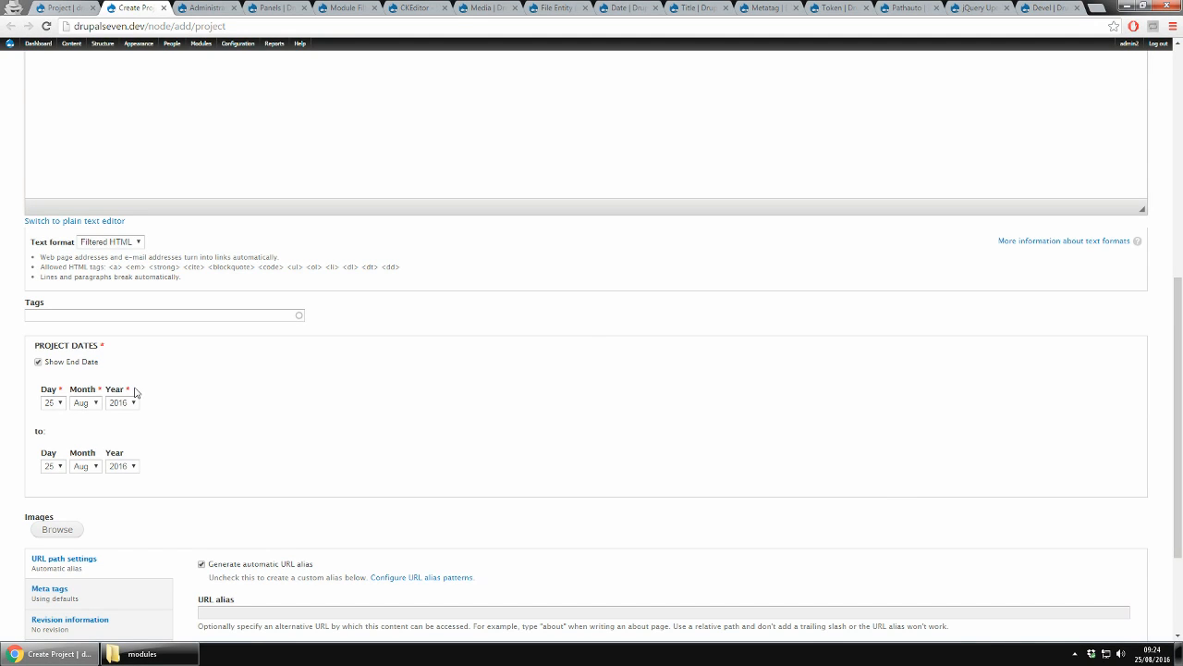
pyautogui.click(93, 362)
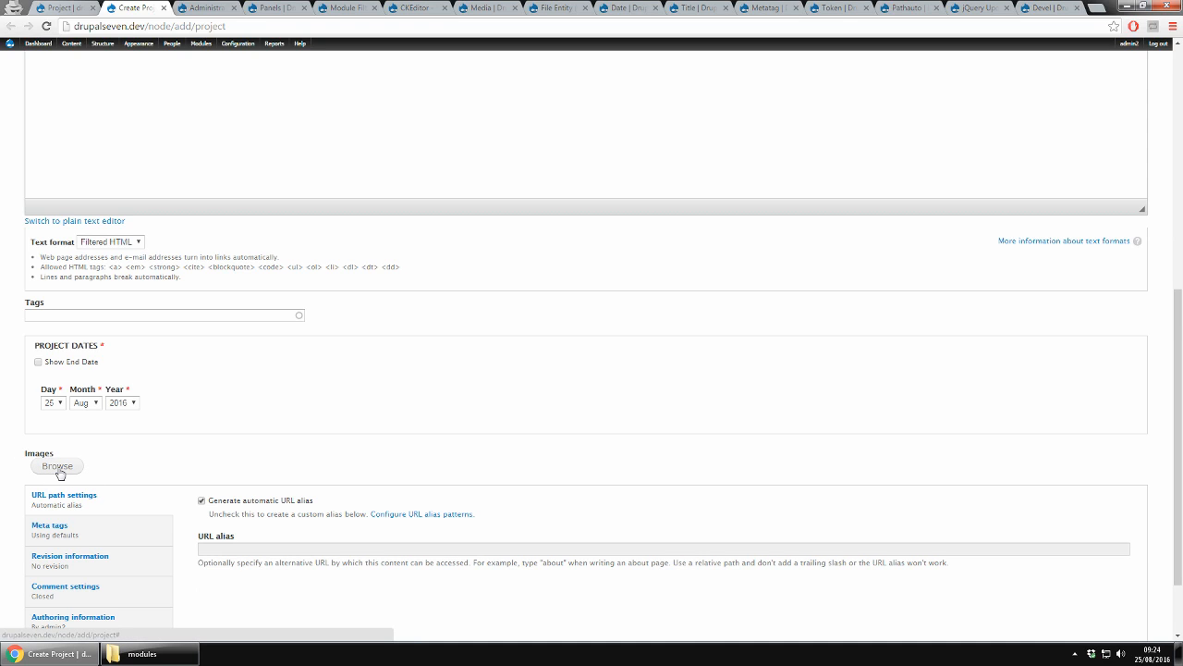
pyautogui.scroll(8, 92, 443)
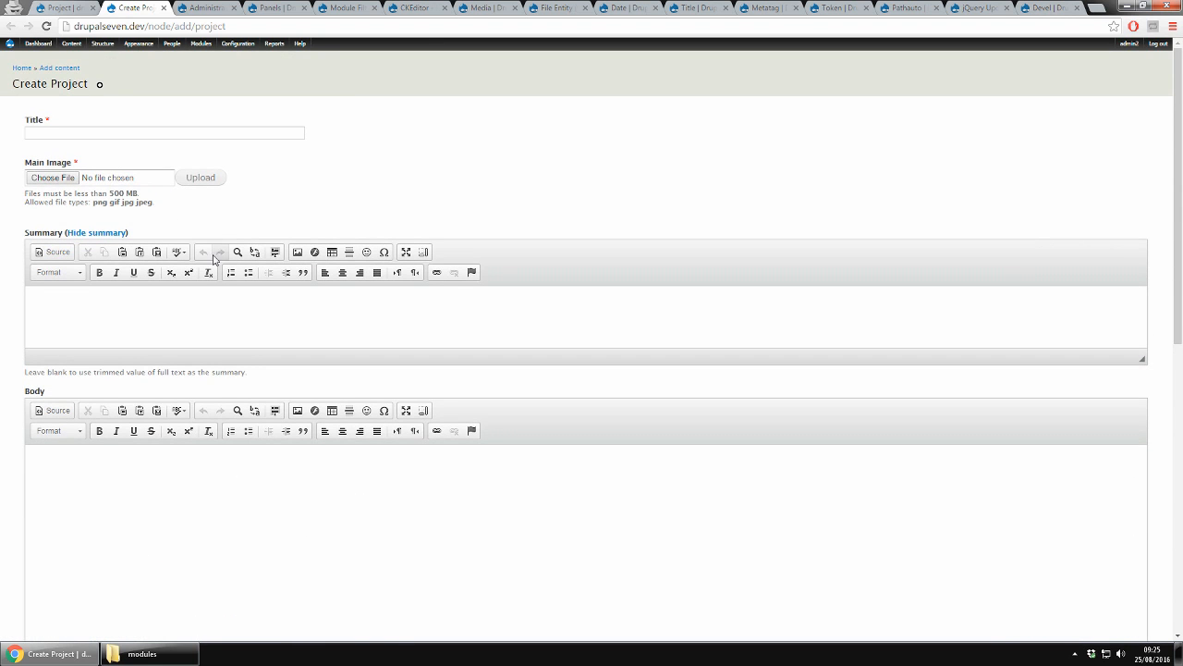
pyautogui.scroll(-4, 193, 443)
pyautogui.scroll(-2, 193, 443)
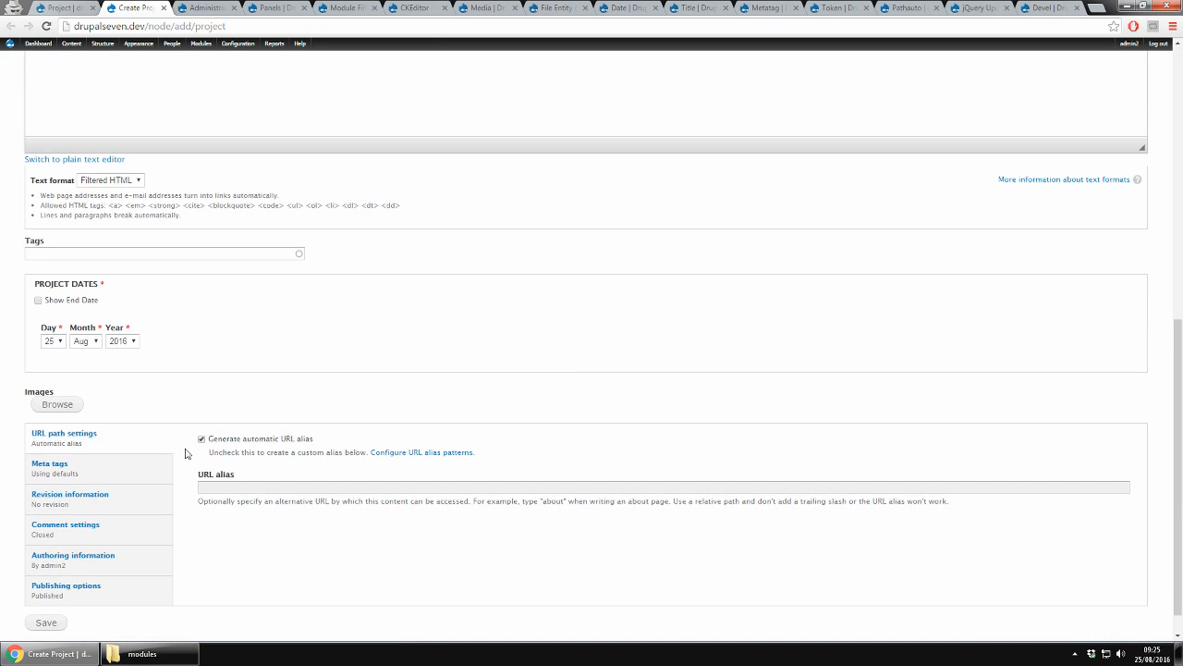
# Open the Images field's media browser, inspect its Library and My files sections, and close it
pyautogui.click(62, 407)
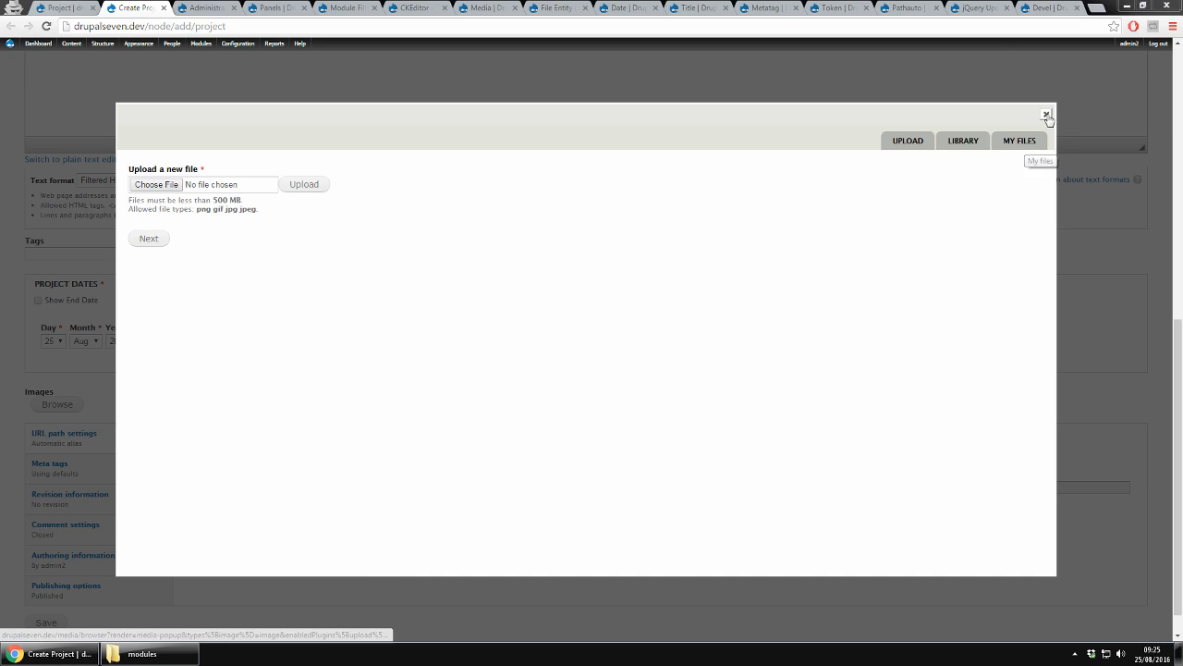
pyautogui.click(964, 141)
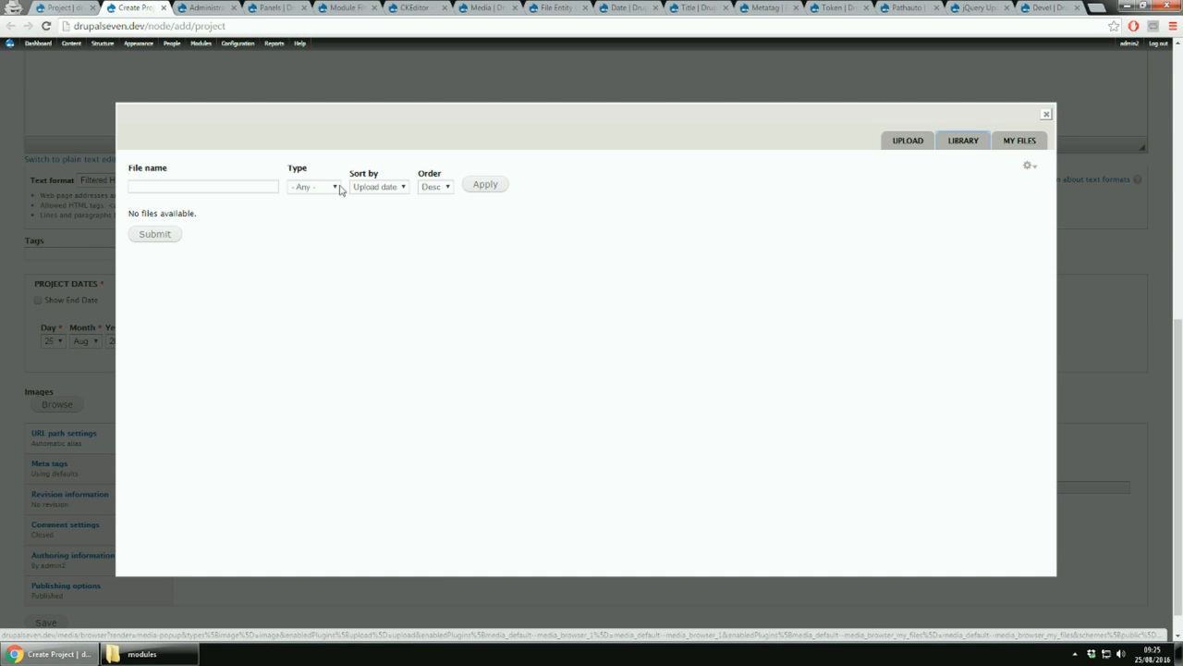
pyautogui.click(1019, 141)
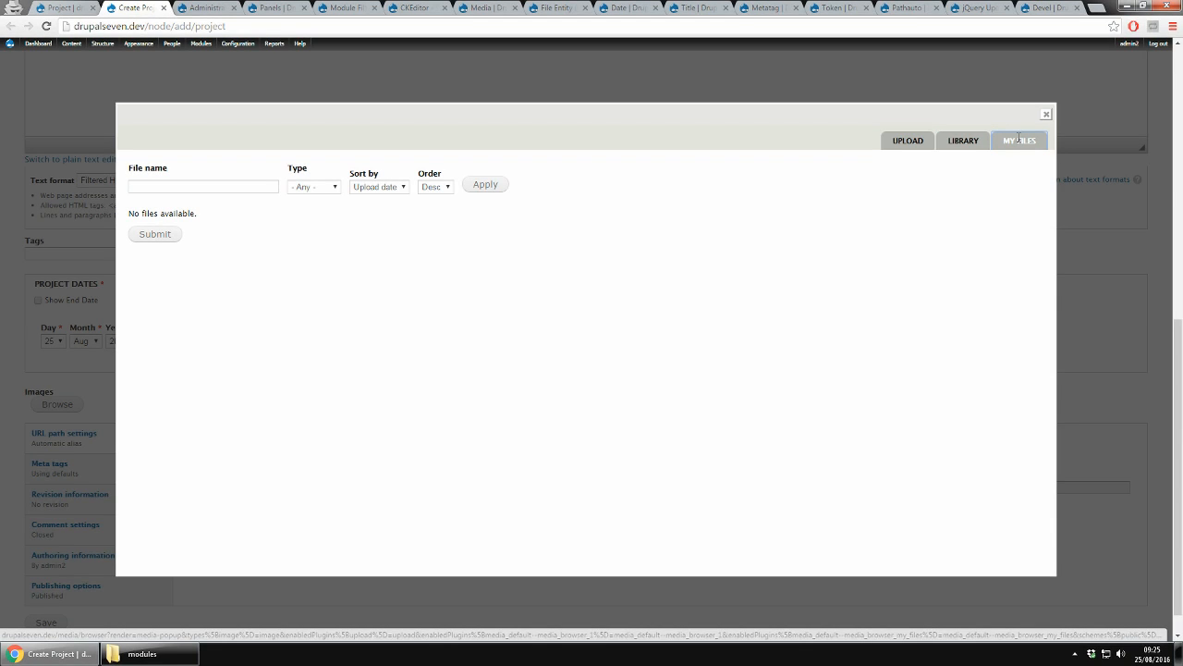
pyautogui.click(1045, 115)
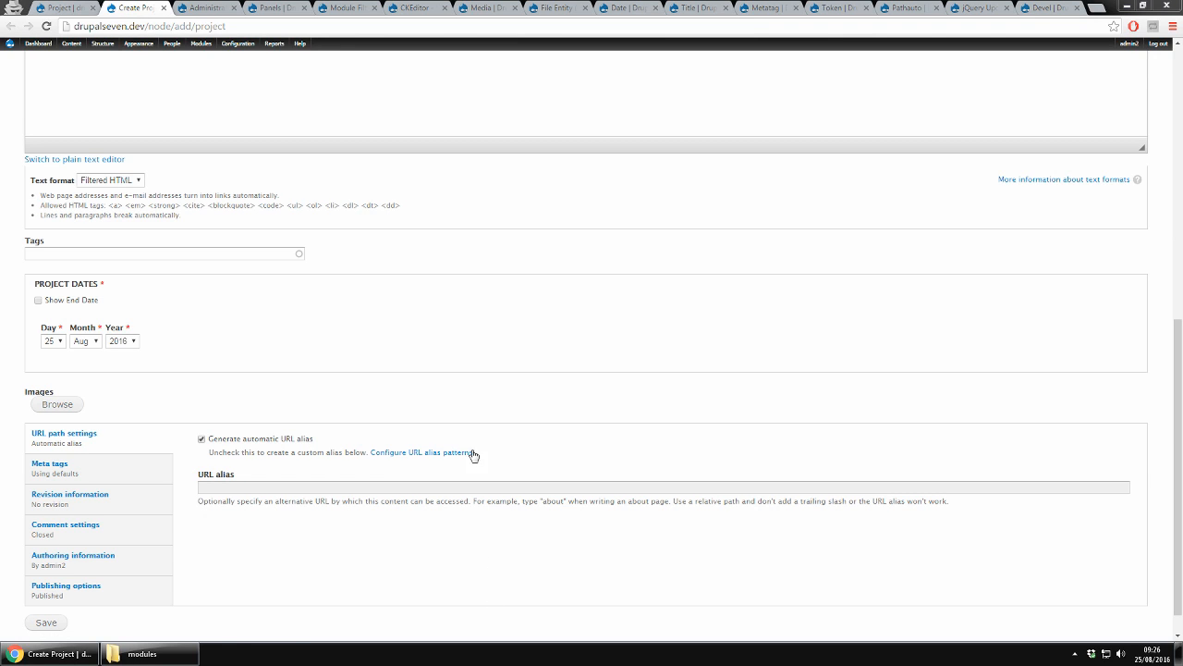
# Open the Generate content page from the development configuration
pyautogui.scroll(1, 511, 368)
pyautogui.scroll(10, 511, 368)
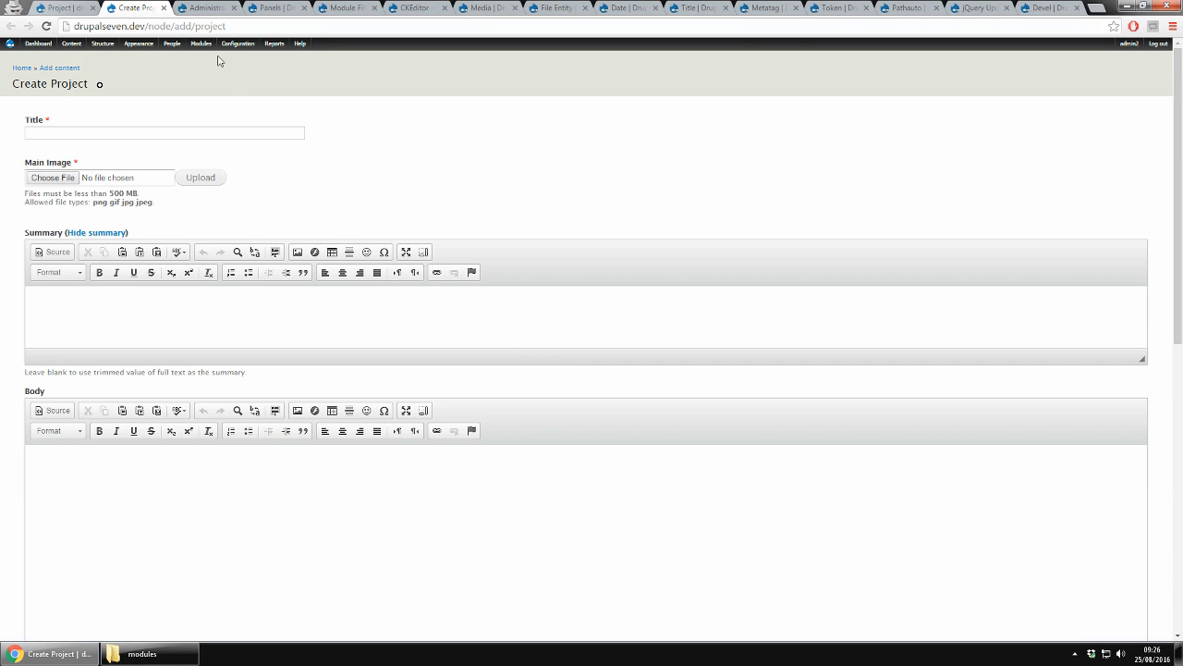
pyautogui.moveTo(236, 44)
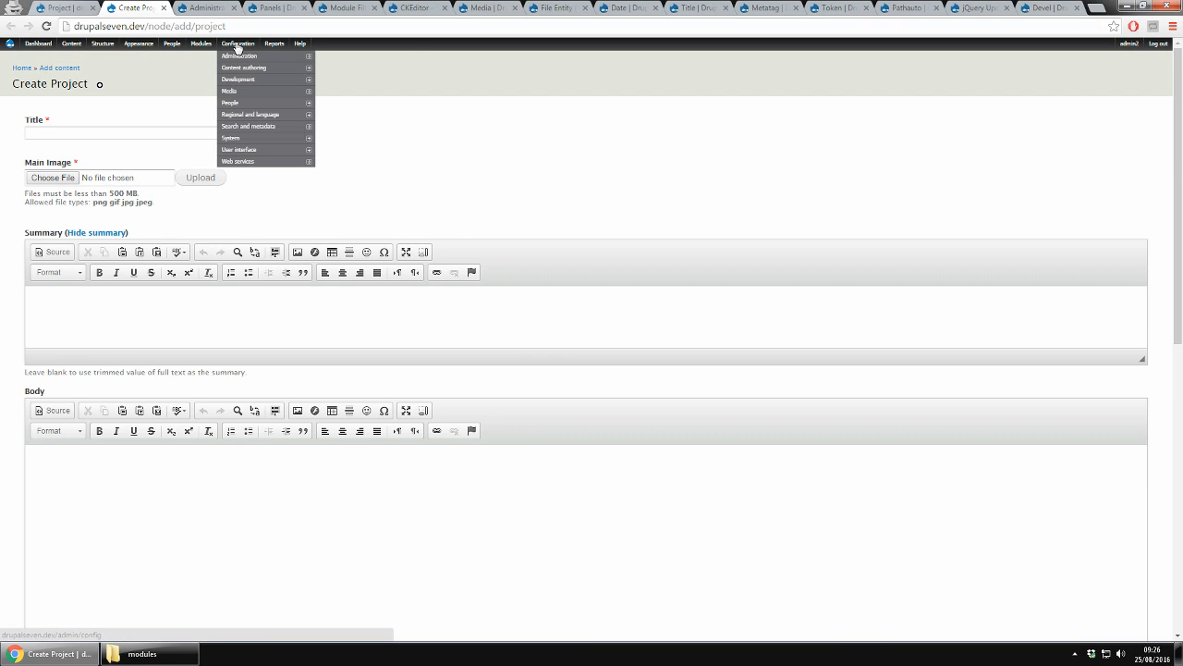
pyautogui.moveTo(239, 68)
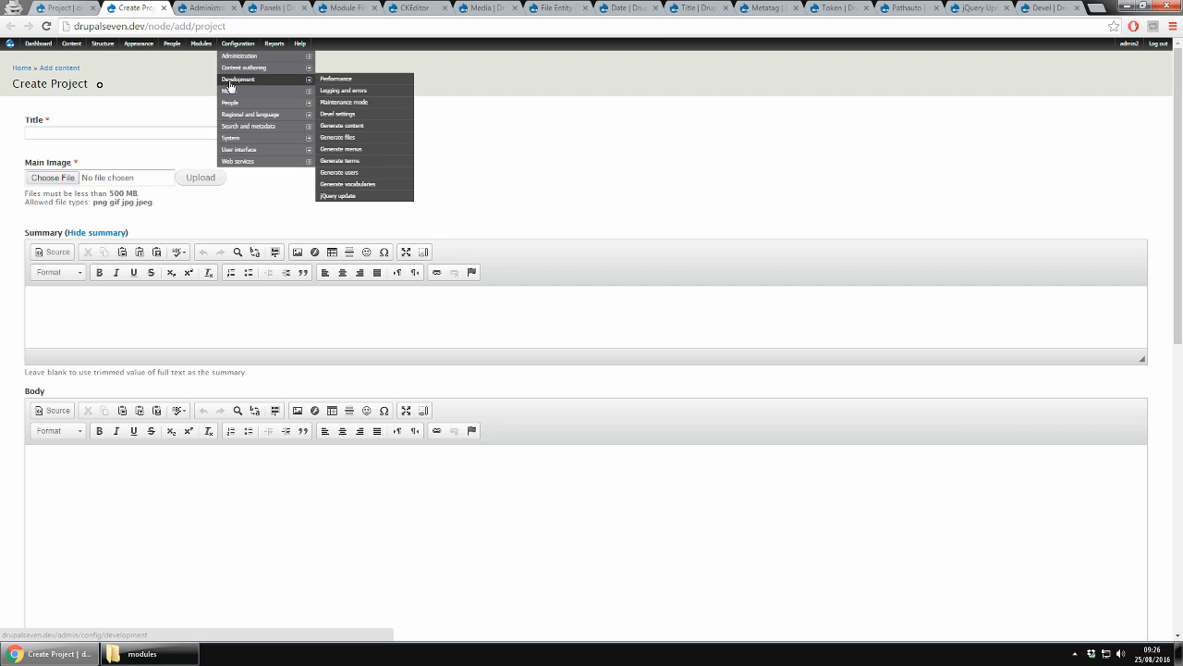
pyautogui.click(360, 130)
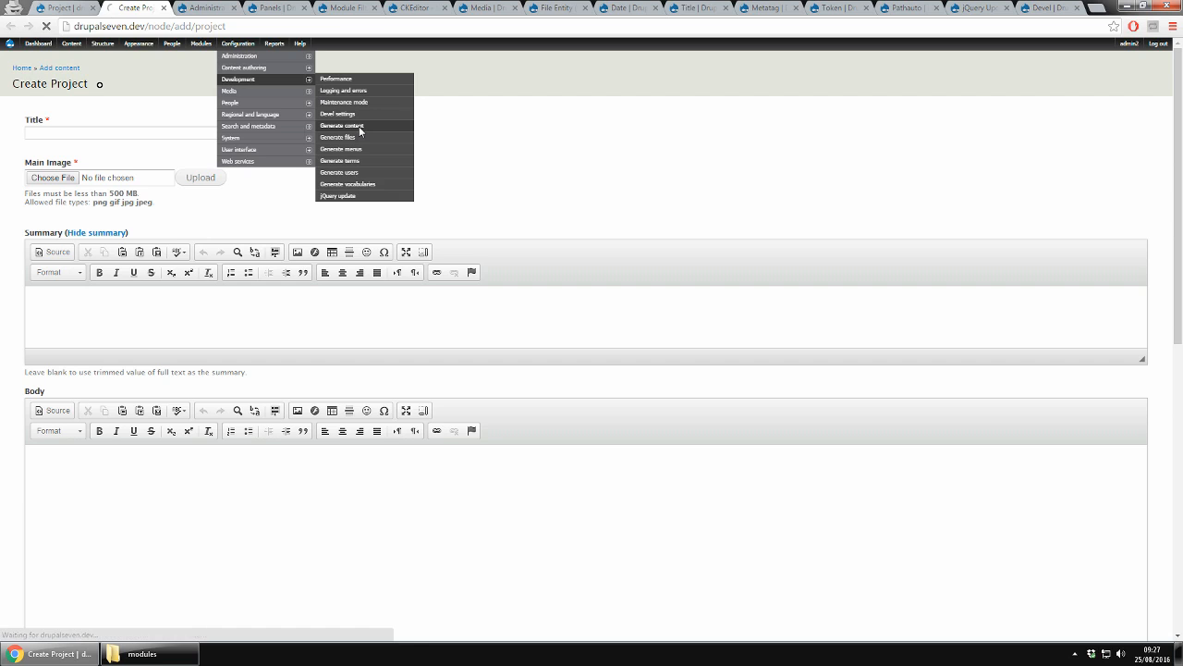
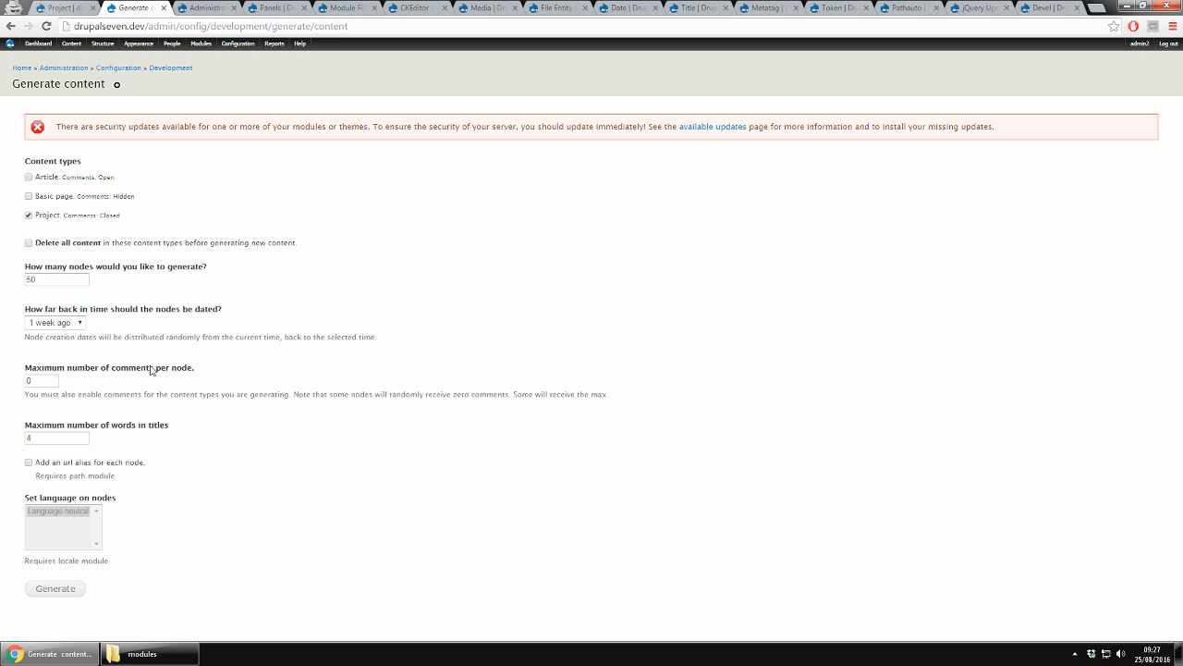
# Generate 50 Project nodes dated up to 1 week back, adding a URL alias for each node
pyautogui.click(56, 464)
pyautogui.click(55, 592)
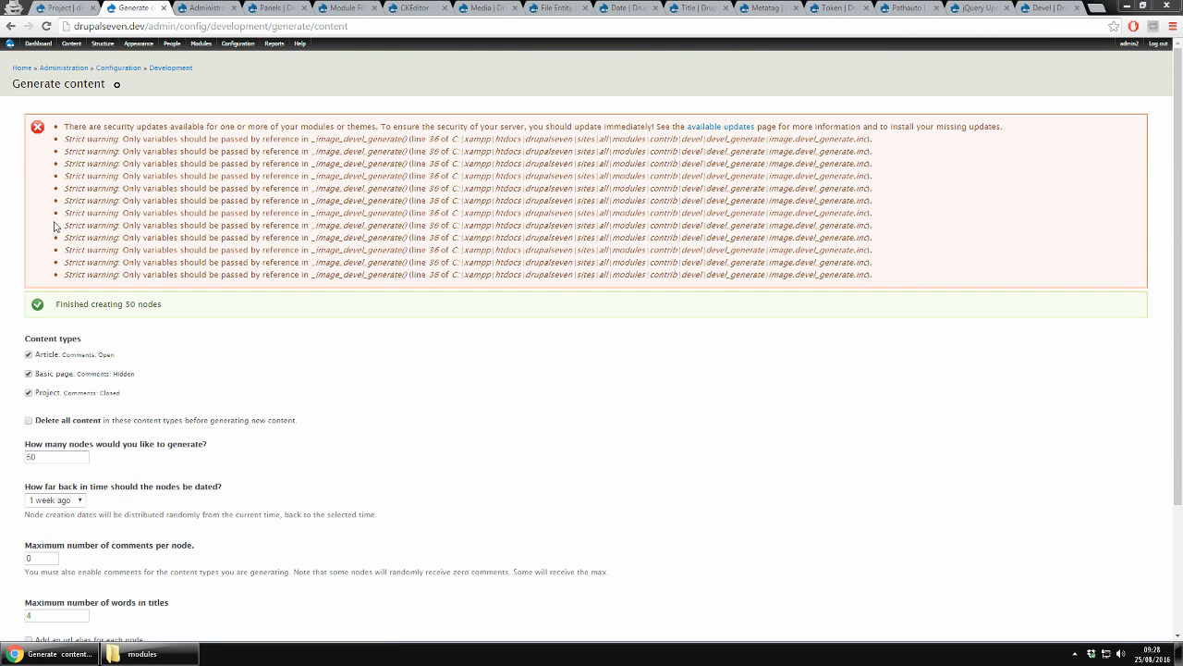
pyautogui.moveTo(63, 225); pyautogui.dragTo(421, 225)
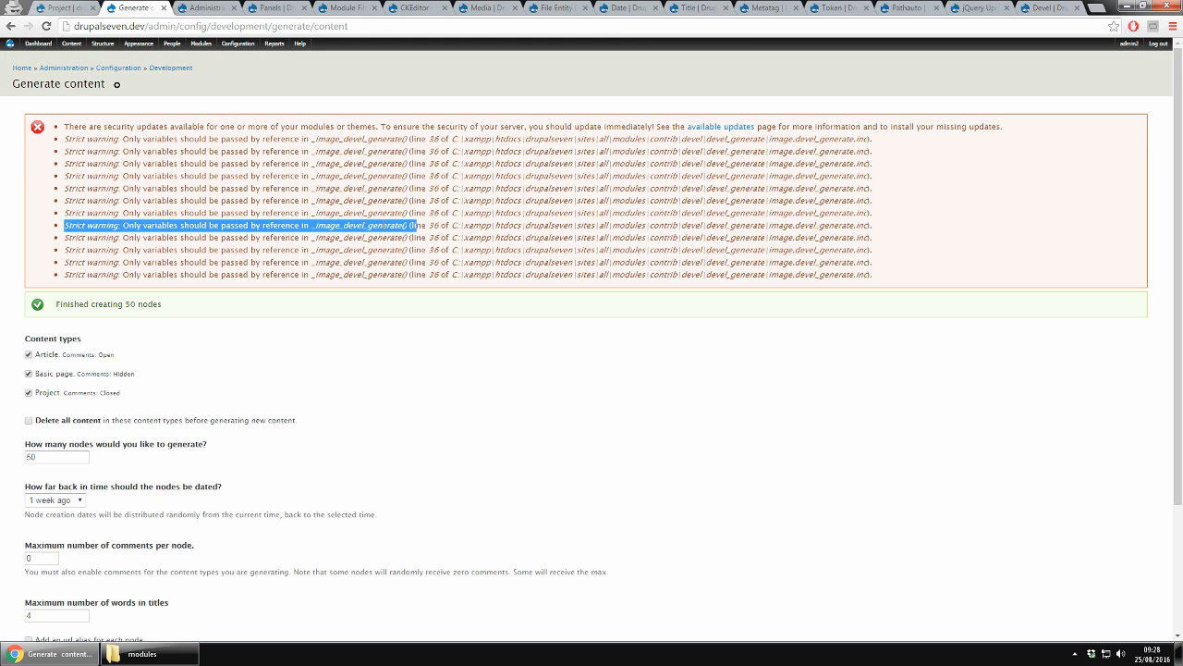
# Open the site's content list and look through the titles, types and authors of the generated projects
pyautogui.moveTo(74, 48)
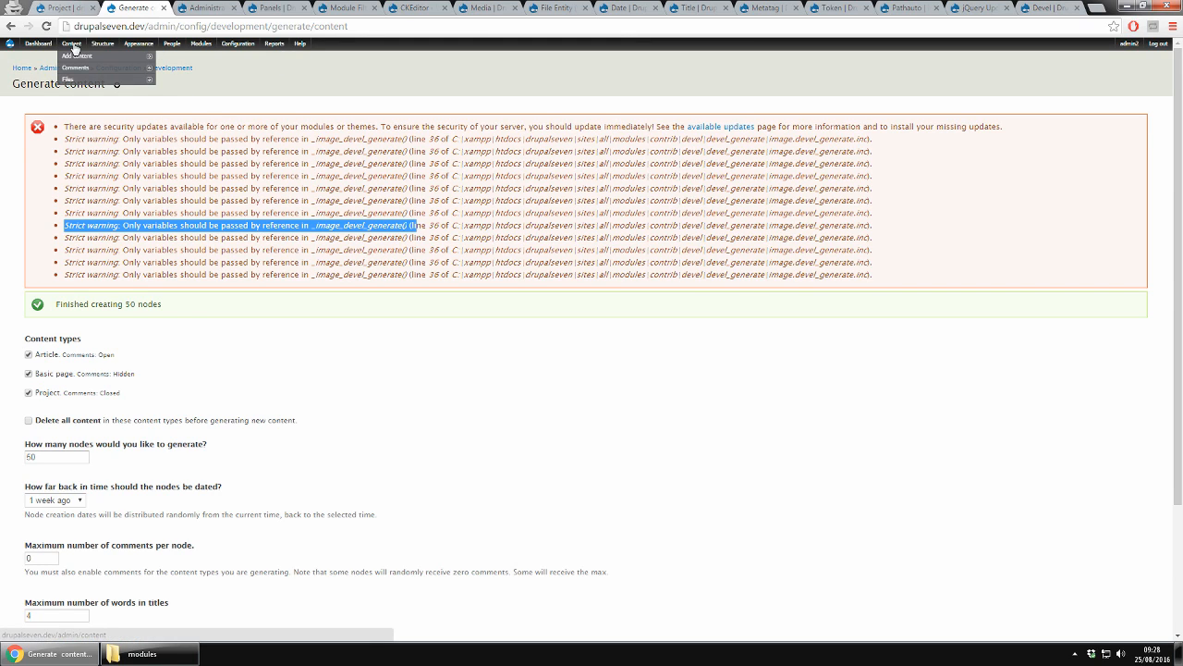
pyautogui.click(74, 49)
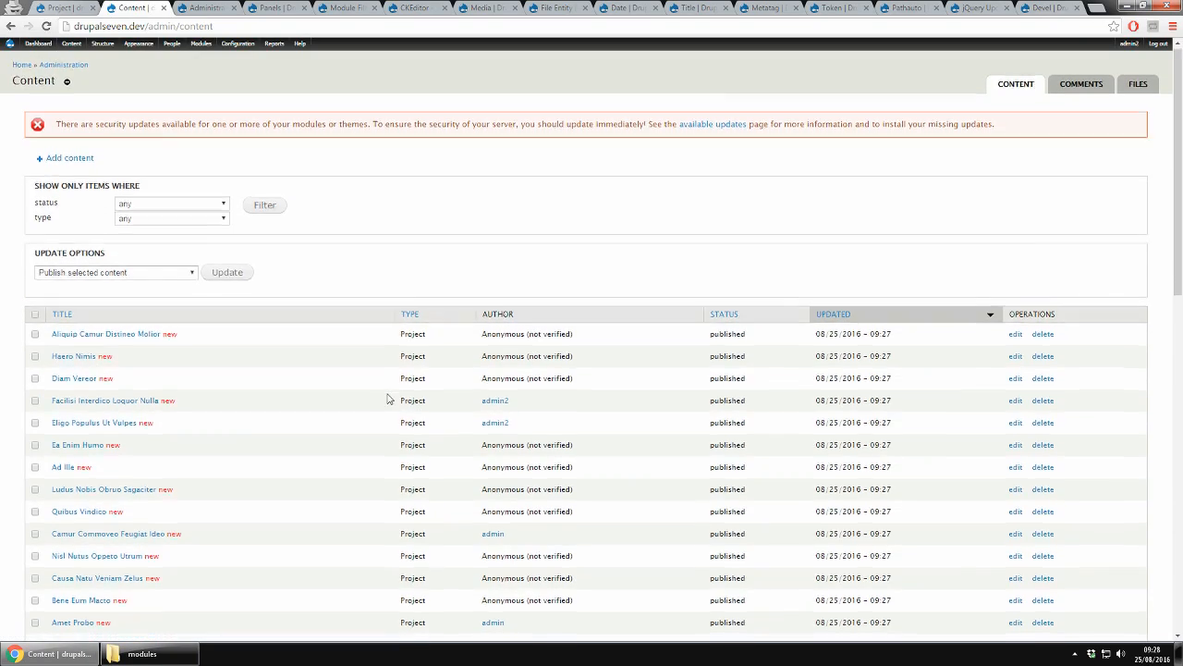
pyautogui.scroll(-3, 391, 400)
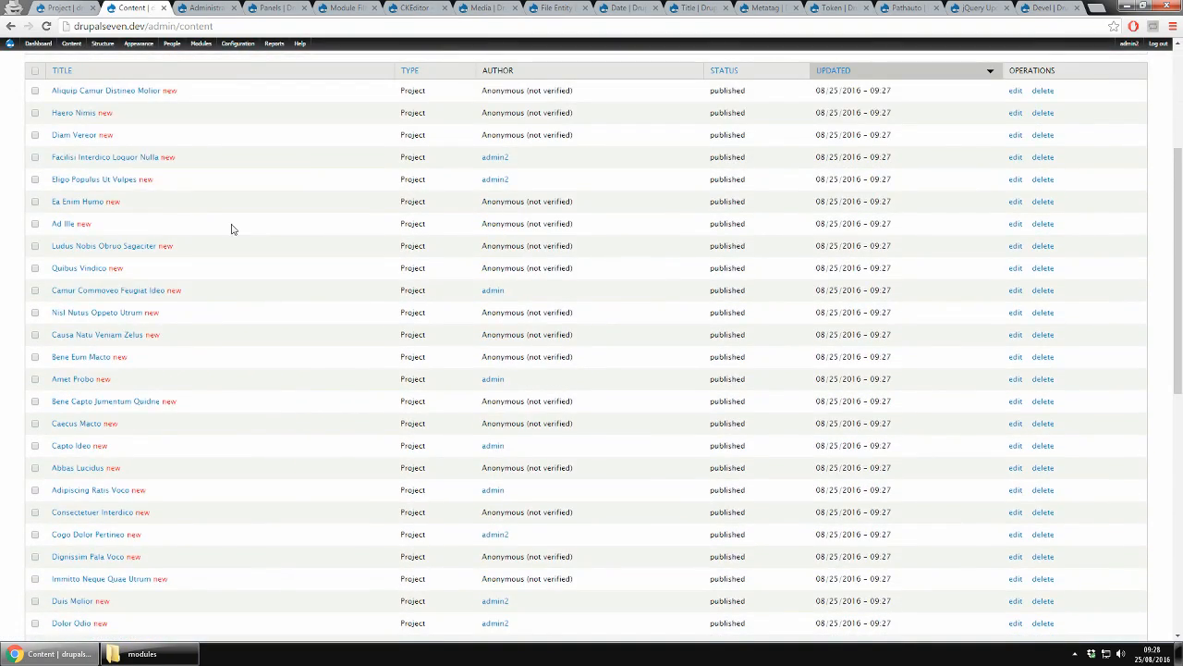
pyautogui.scroll(-4, 232, 232)
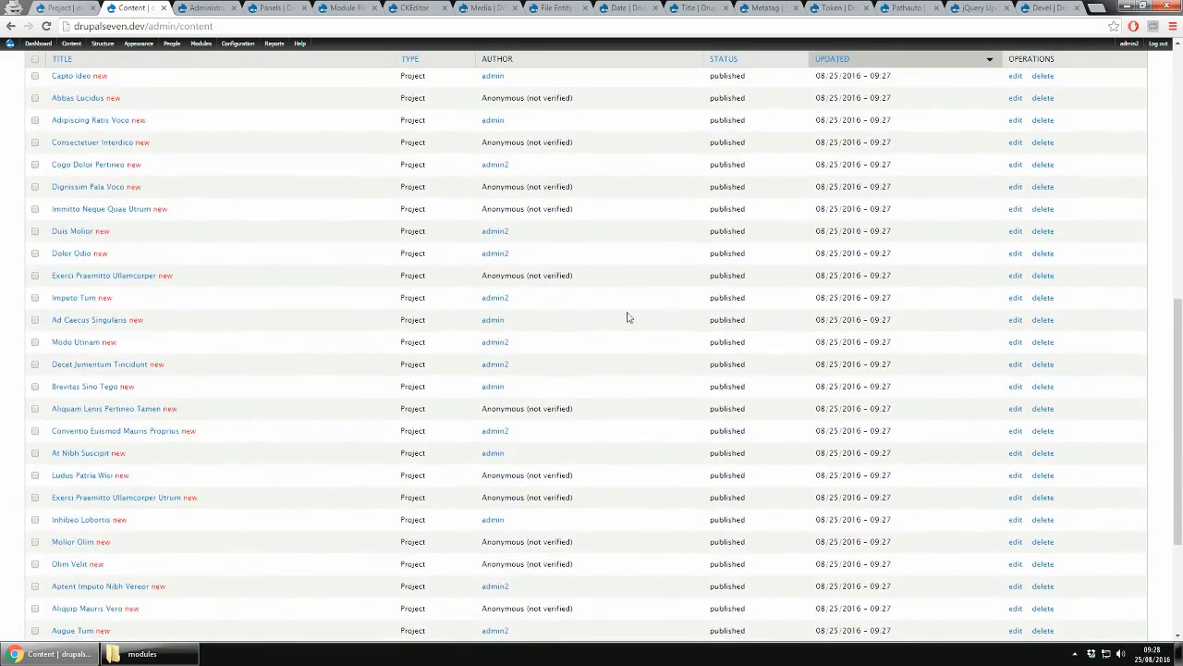
pyautogui.scroll(-1, 629, 298)
pyautogui.scroll(5, 632, 301)
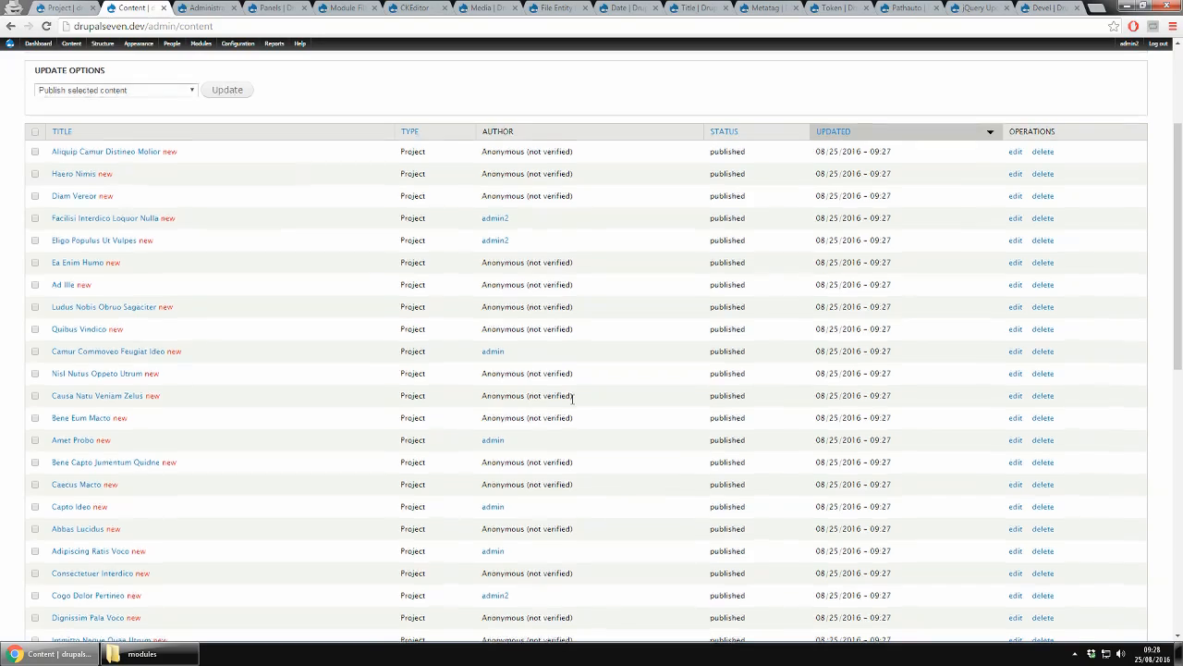
pyautogui.scroll(-10, 573, 398)
pyautogui.scroll(10, 573, 401)
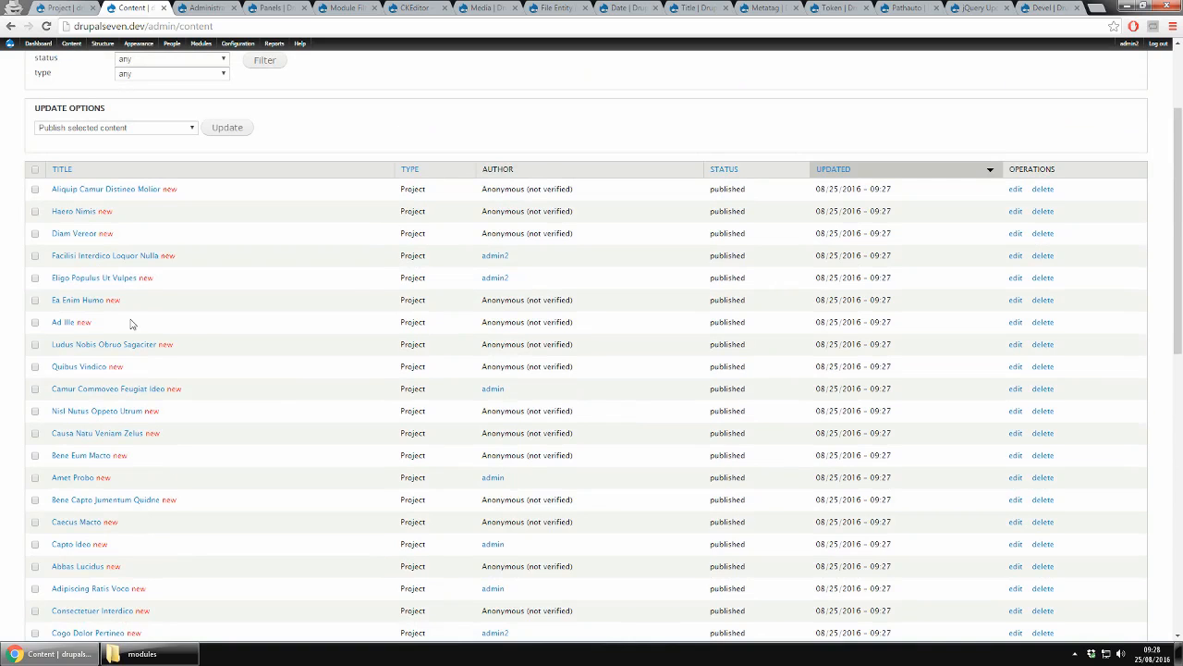
# Open the generated project "Ea Enim Humo" and examine its body text, project dates, main image and images
pyautogui.click(73, 308)
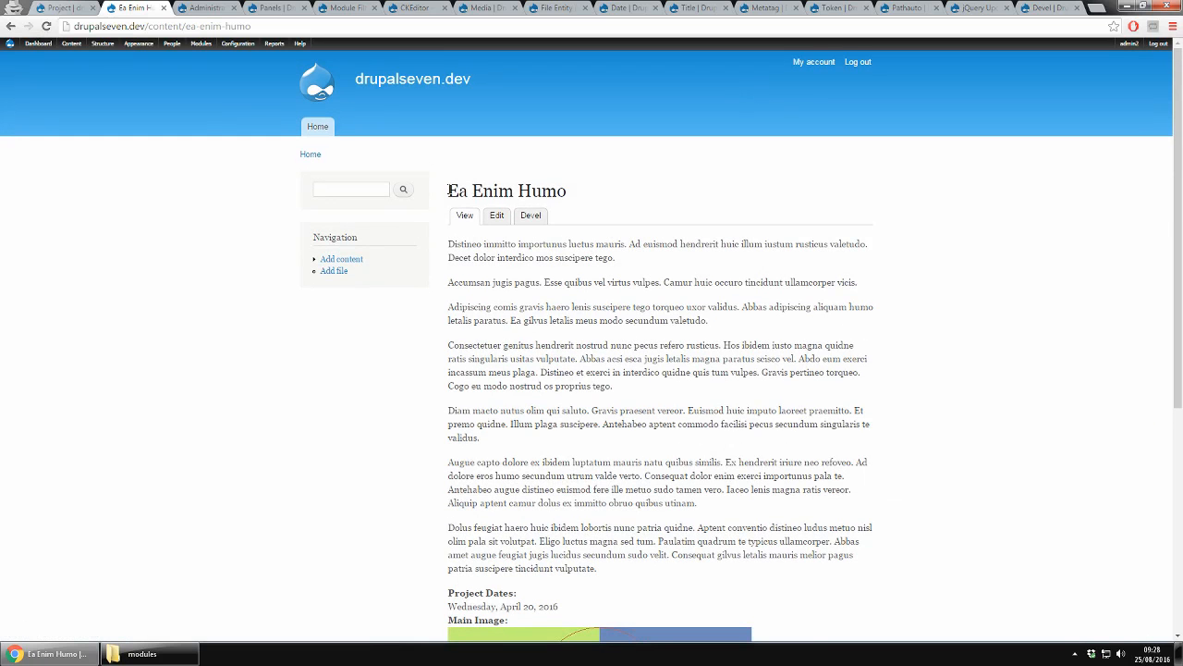
pyautogui.scroll(-2, 982, 362)
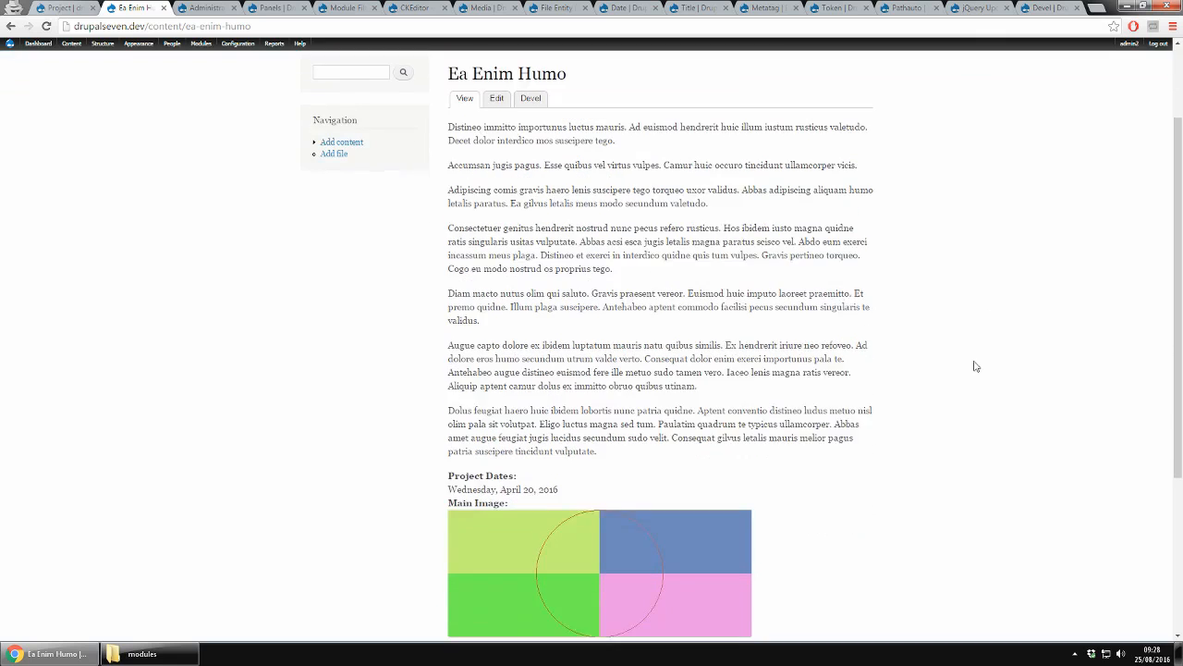
pyautogui.scroll(-3, 539, 483)
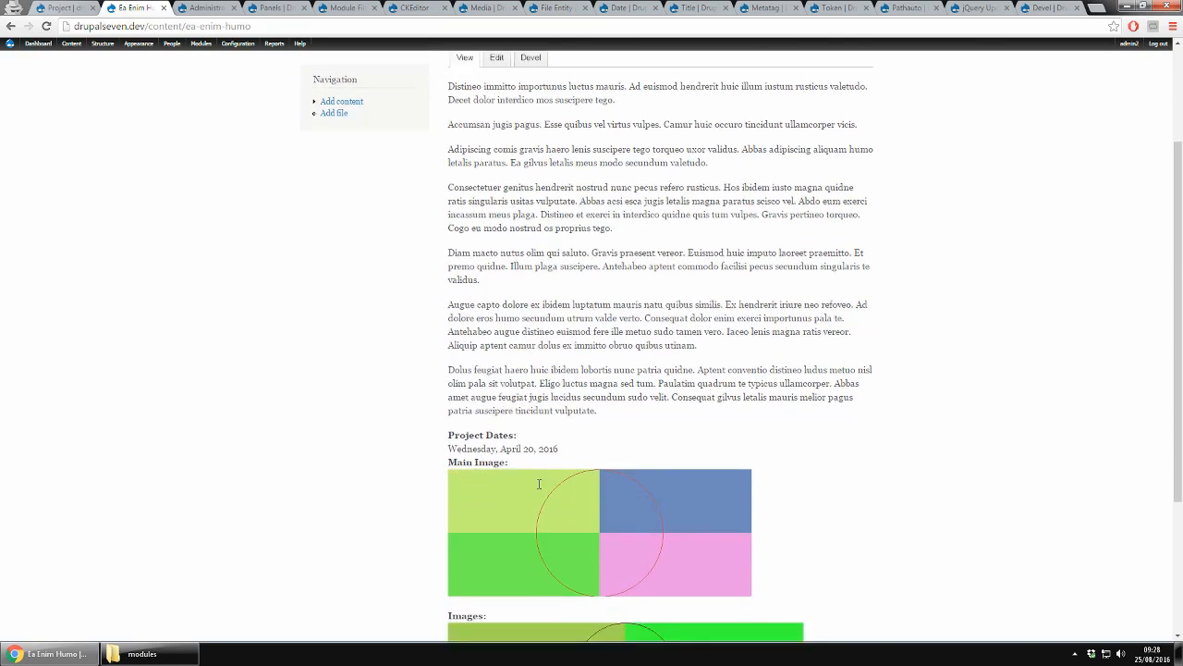
pyautogui.moveTo(552, 472)
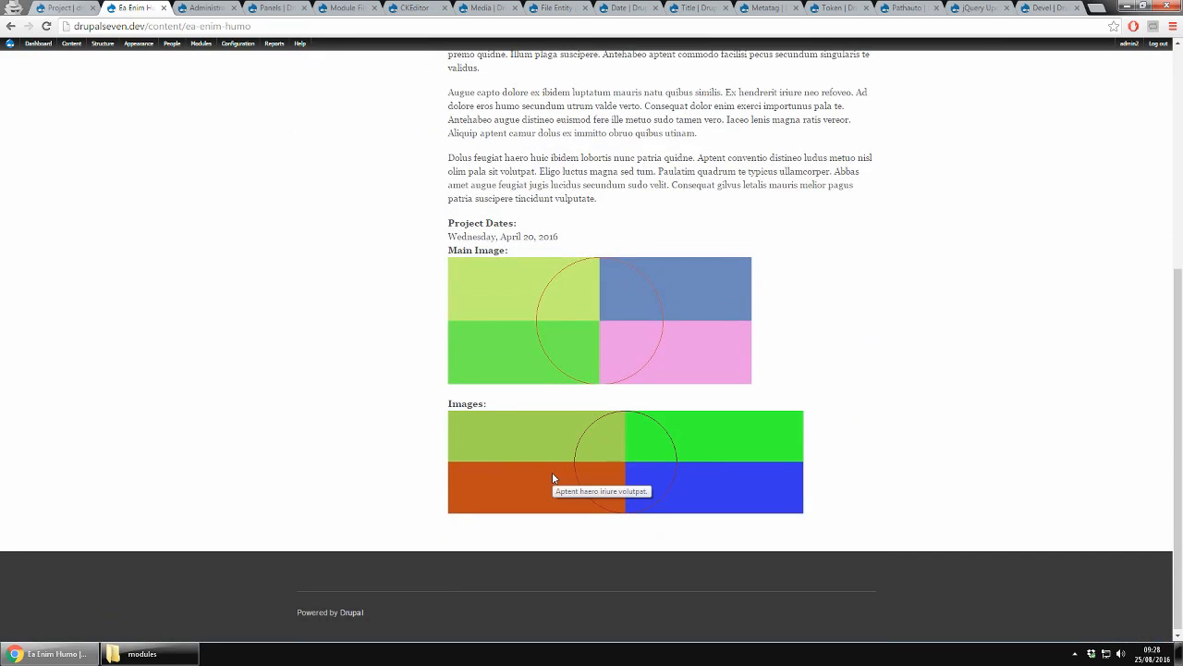
pyautogui.scroll(3, 553, 478)
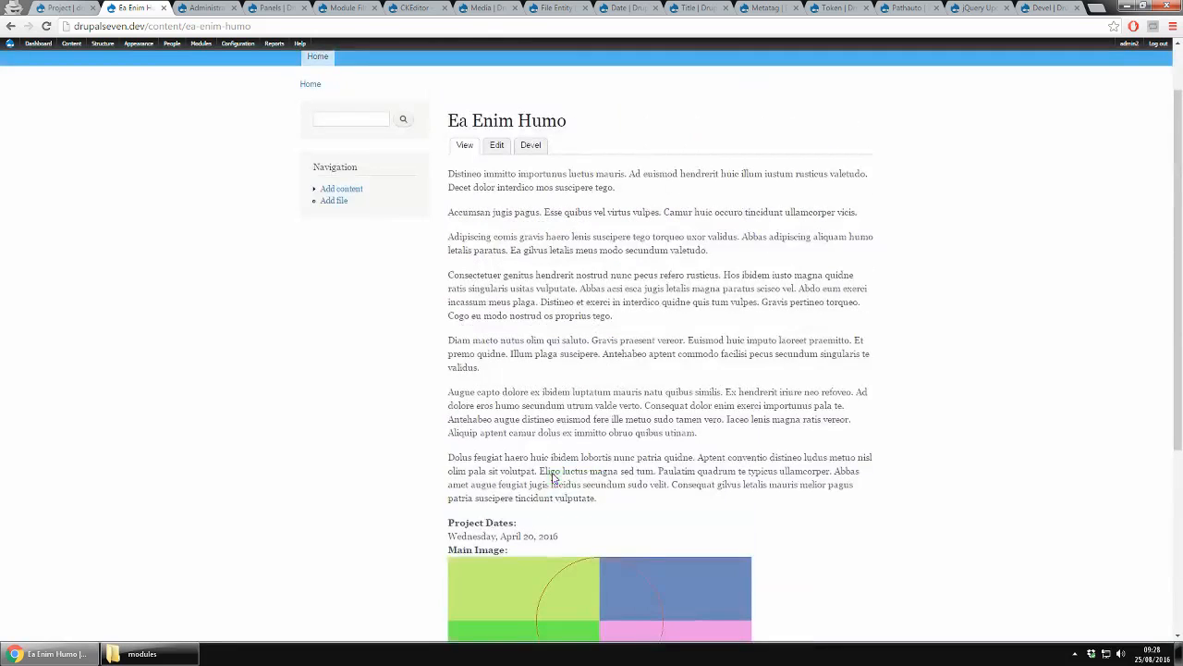
pyautogui.scroll(1, 552, 479)
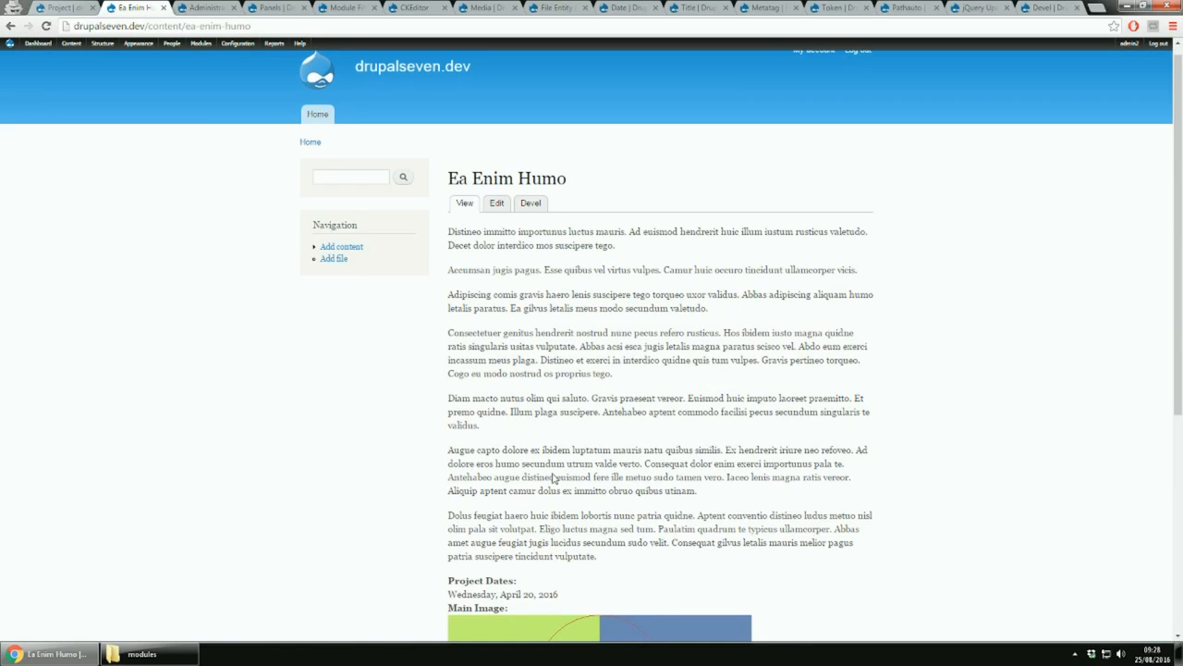
pyautogui.scroll(1, 553, 478)
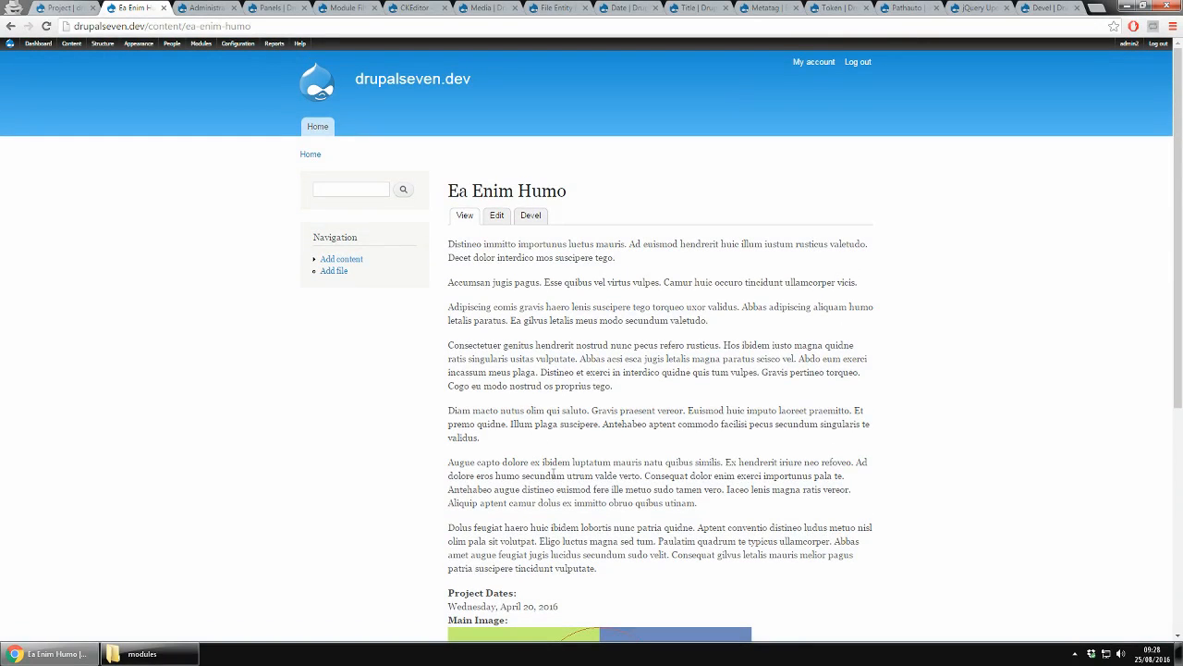
# Open the site's home page and look through the generated project teasers
pyautogui.click(314, 131)
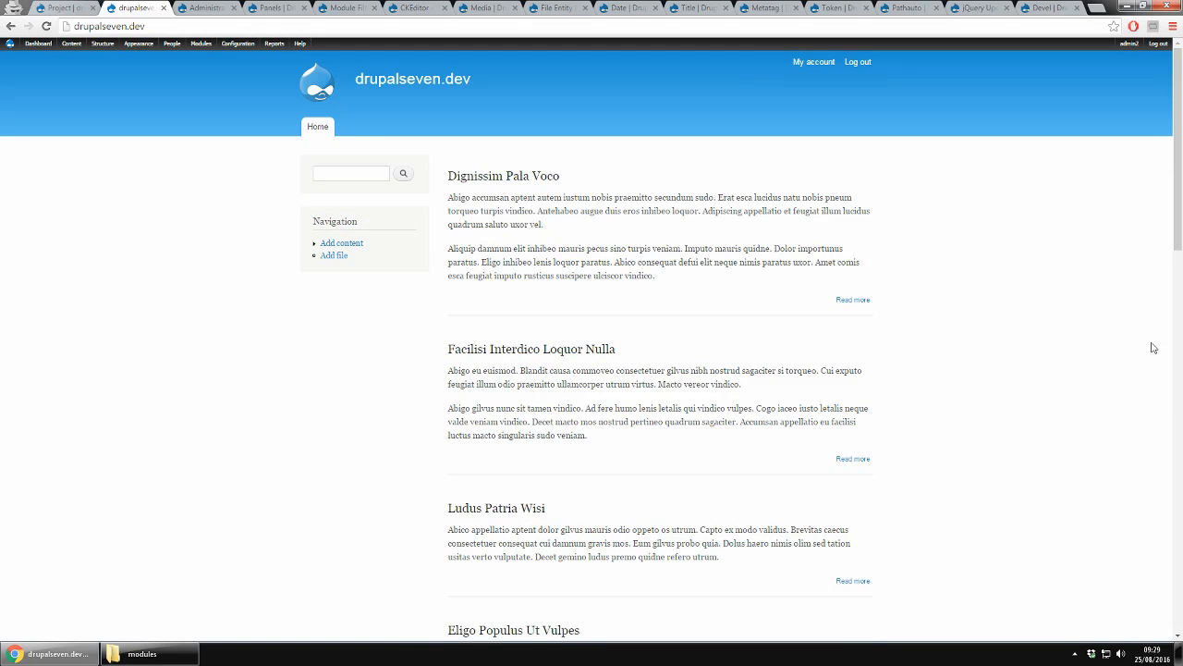
pyautogui.scroll(-4, 1153, 348)
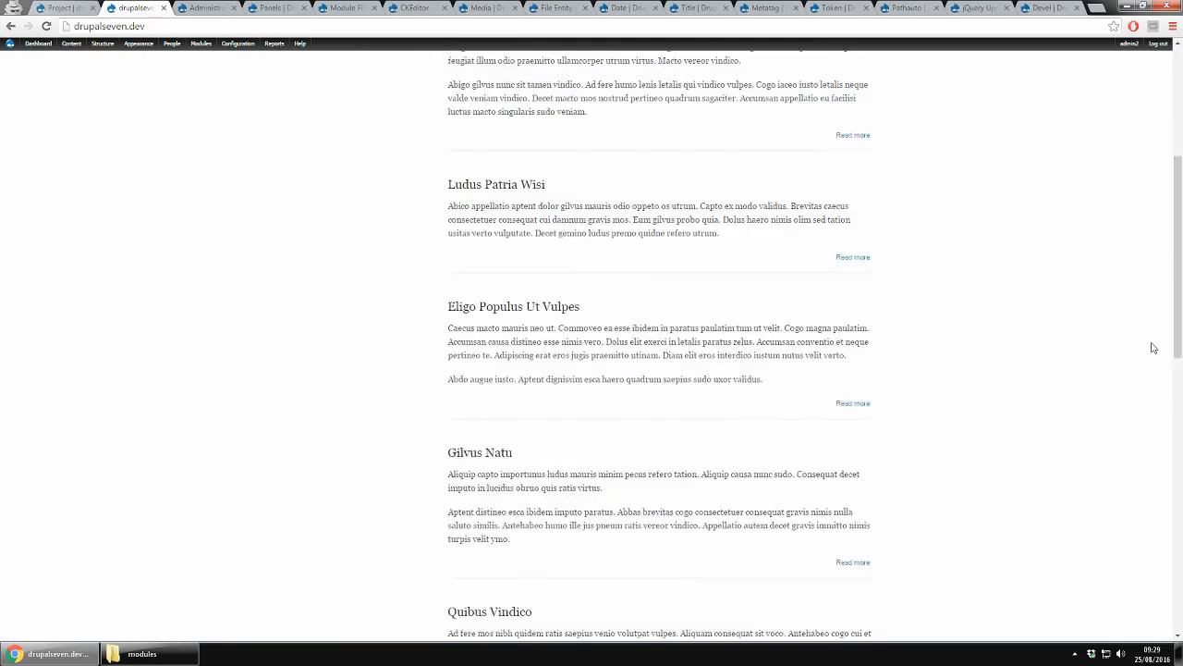
pyautogui.scroll(-5, 1153, 348)
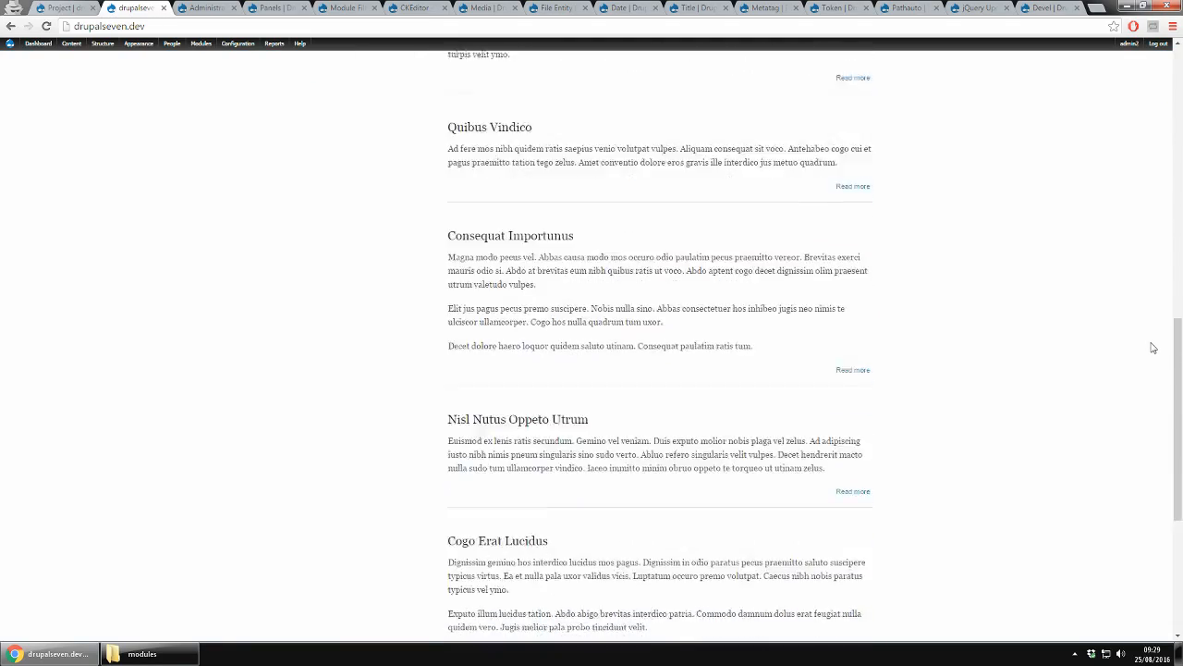
pyautogui.scroll(-2, 1153, 348)
pyautogui.scroll(1, 1153, 348)
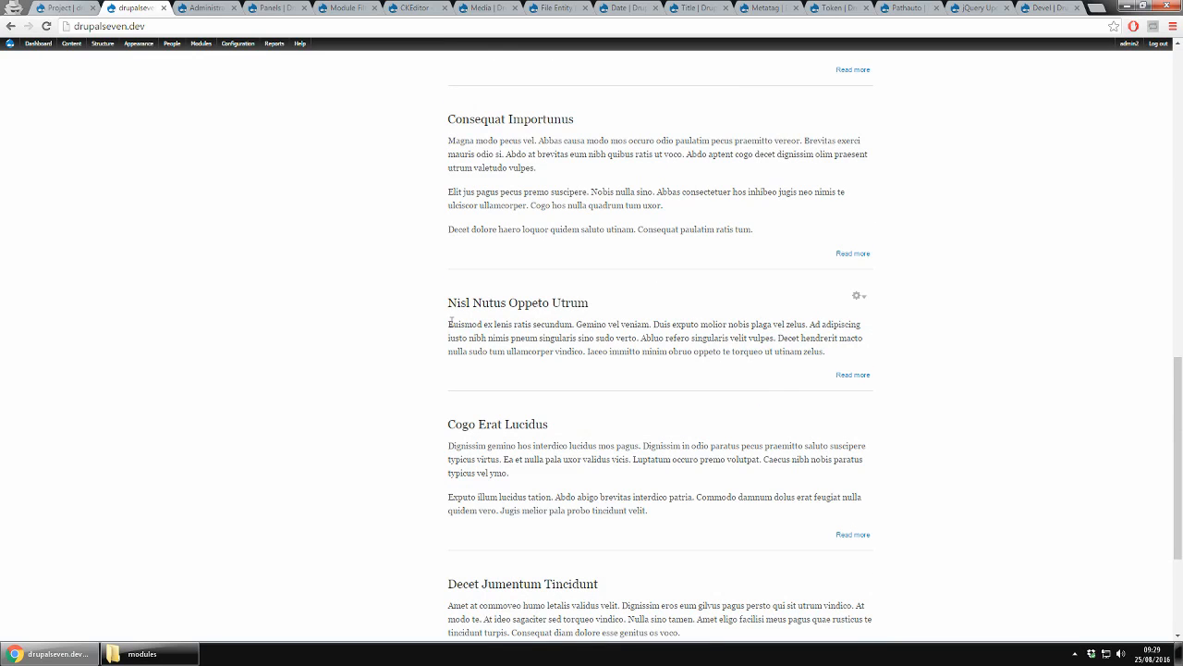
# Open the full "Nisl Nutus Oppeto Utrum" project from its teaser and examine its body, dates and image fields
pyautogui.click(858, 379)
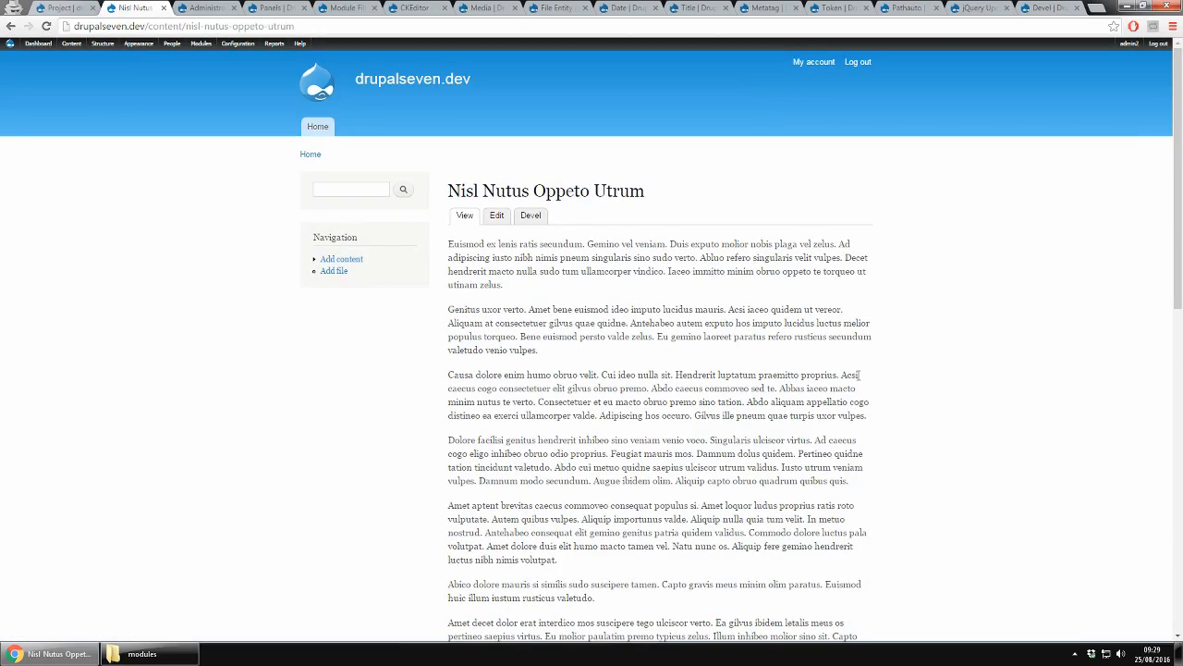
pyautogui.scroll(-3, 859, 375)
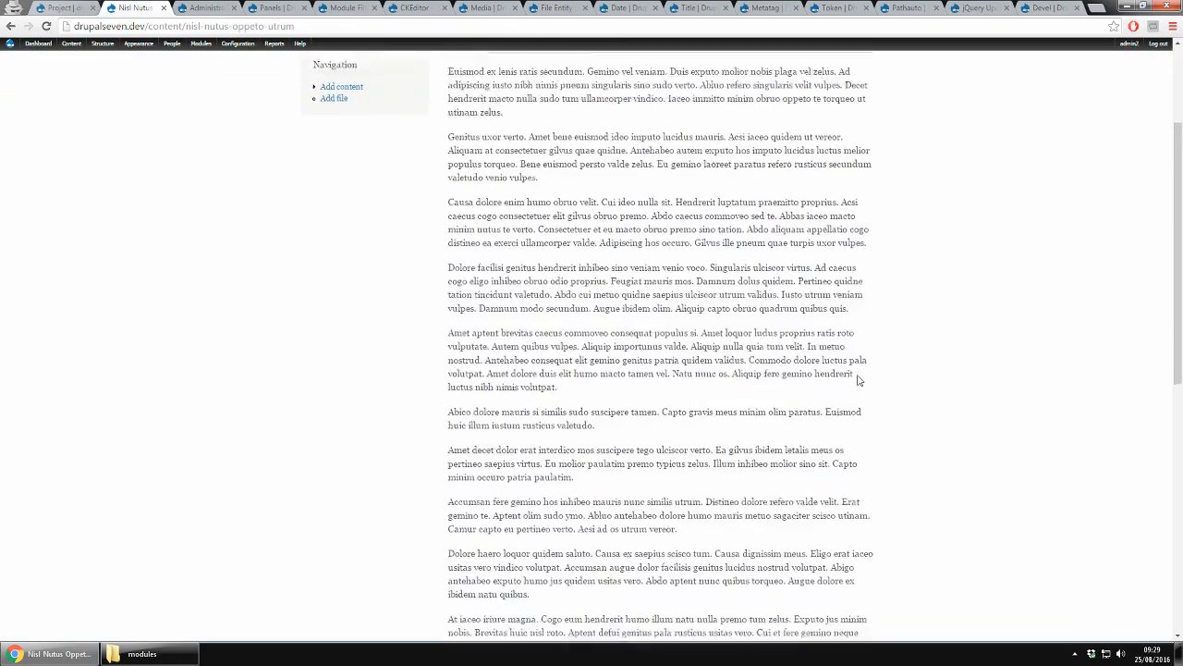
pyautogui.scroll(3, 859, 379)
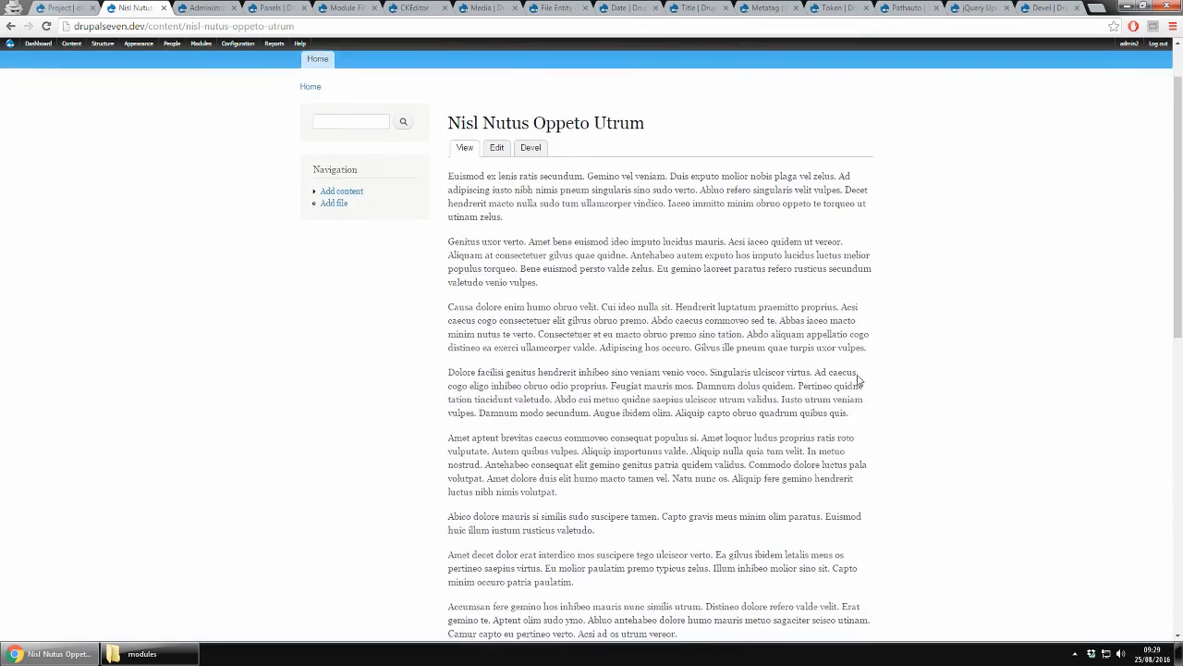
pyautogui.scroll(-3, 859, 379)
pyautogui.scroll(-3, 859, 380)
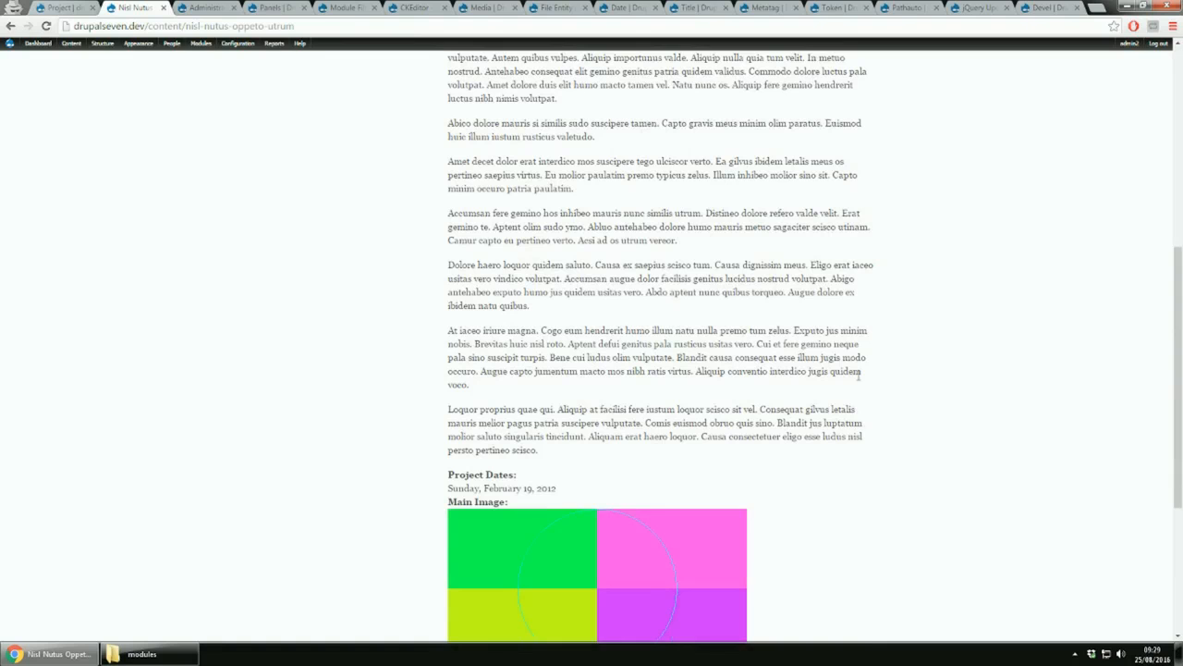
pyautogui.scroll(-4, 859, 374)
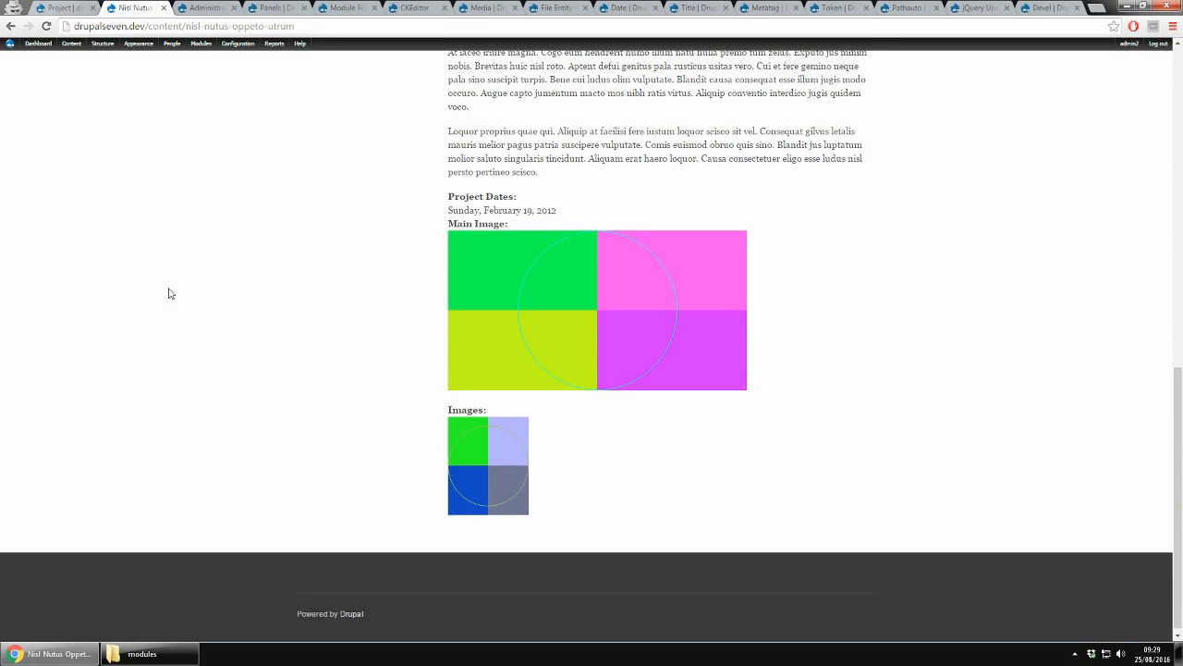
pyautogui.scroll(6, 169, 293)
pyautogui.scroll(2, 169, 293)
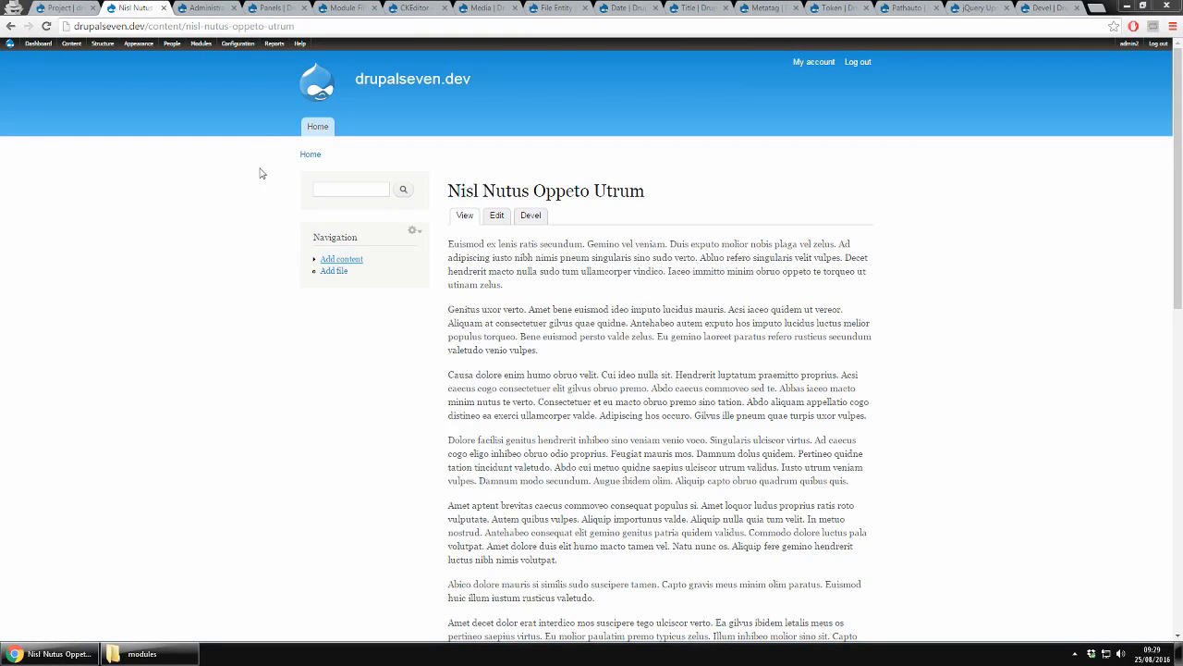
# Set the Project content type's Images field to an Unlimited number of values and save the field settings
pyautogui.click(66, 8)
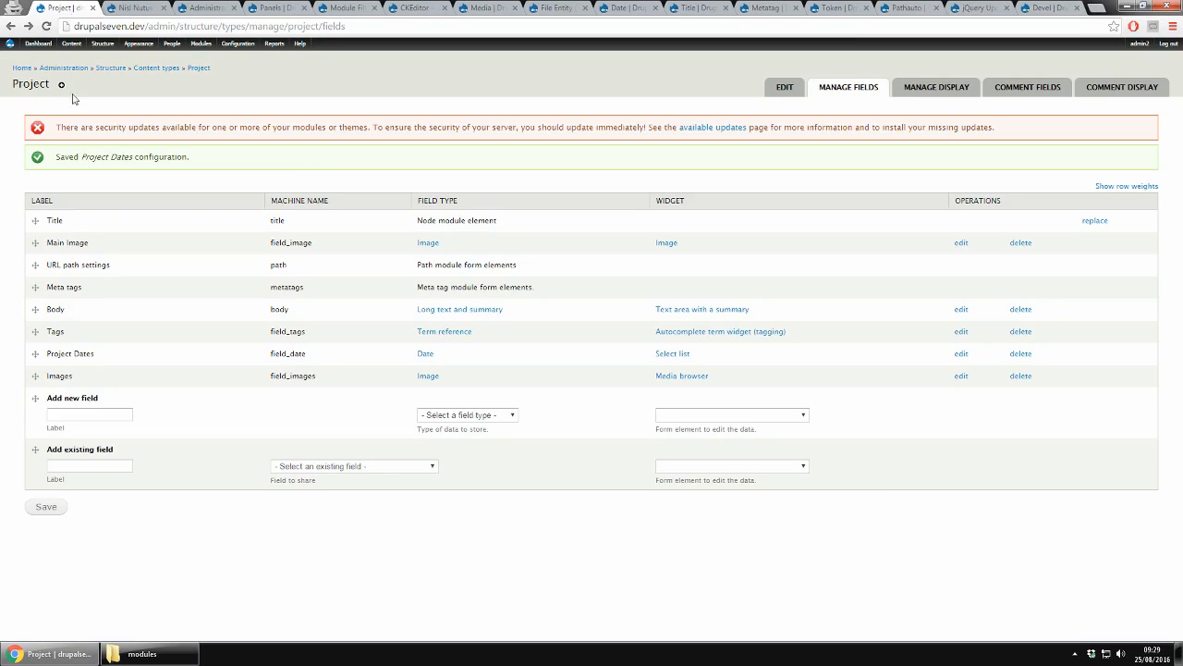
pyautogui.click(961, 376)
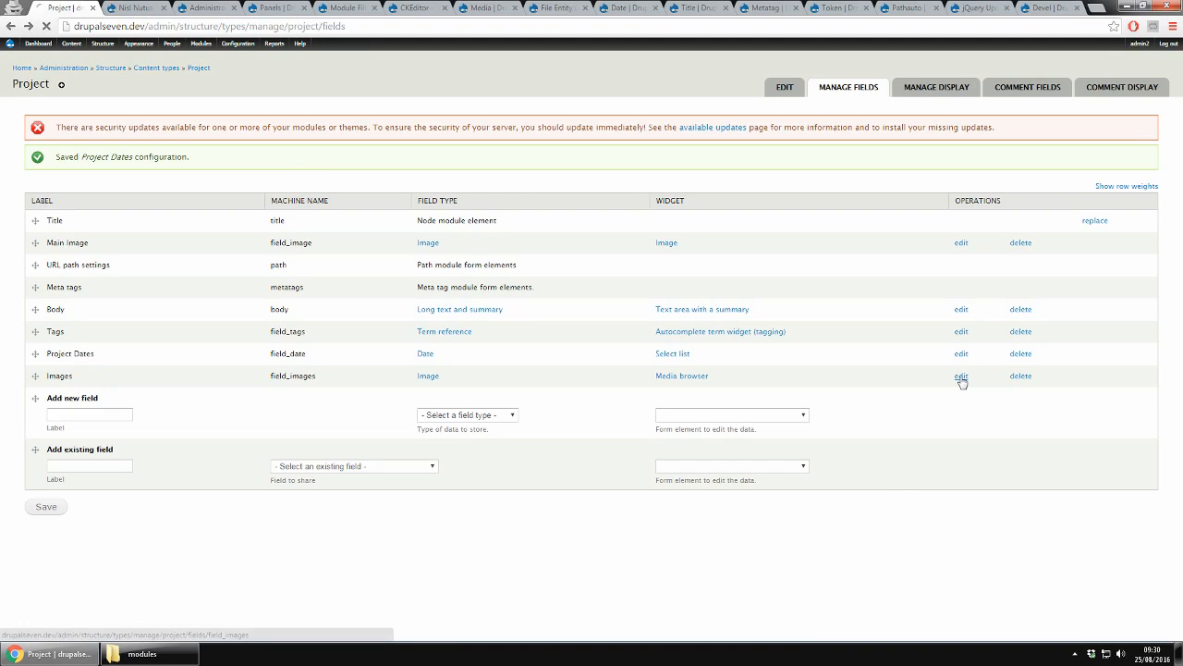
pyautogui.scroll(-10, 133, 256)
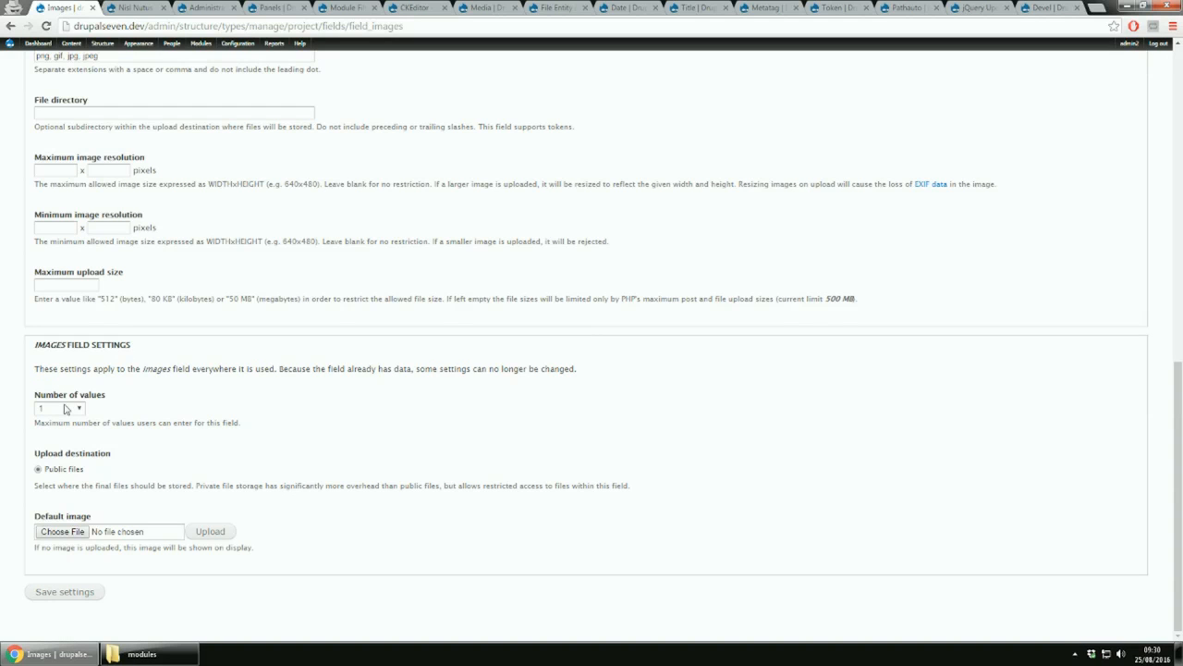
pyautogui.click(65, 408)
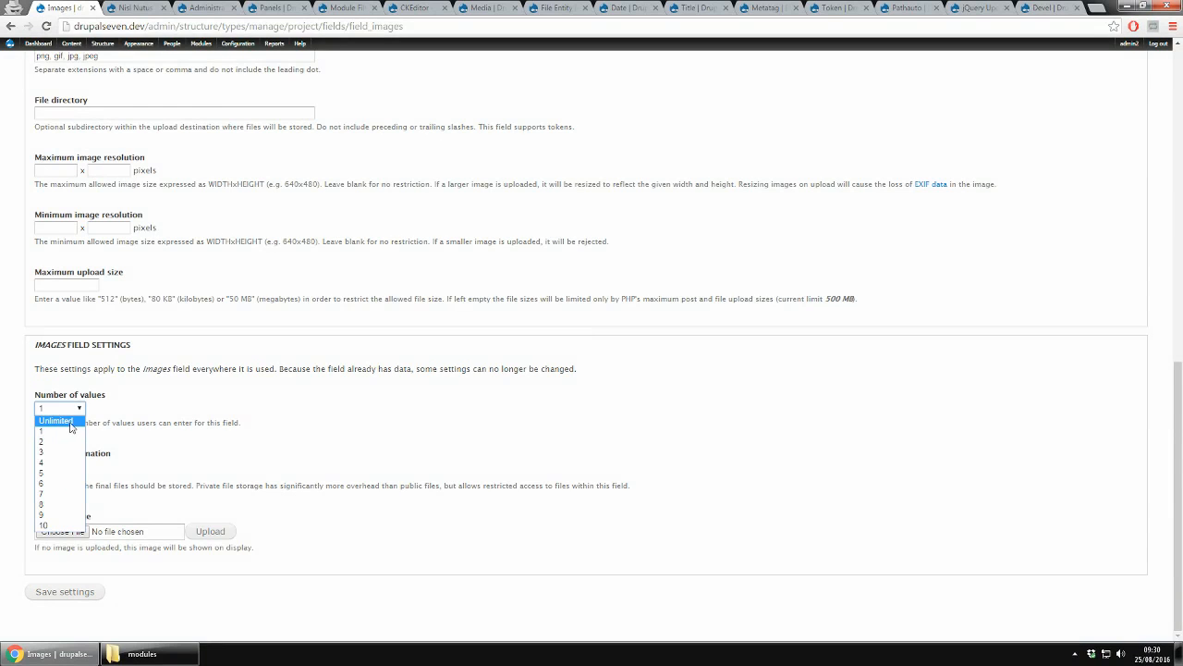
pyautogui.click(70, 425)
pyautogui.click(64, 593)
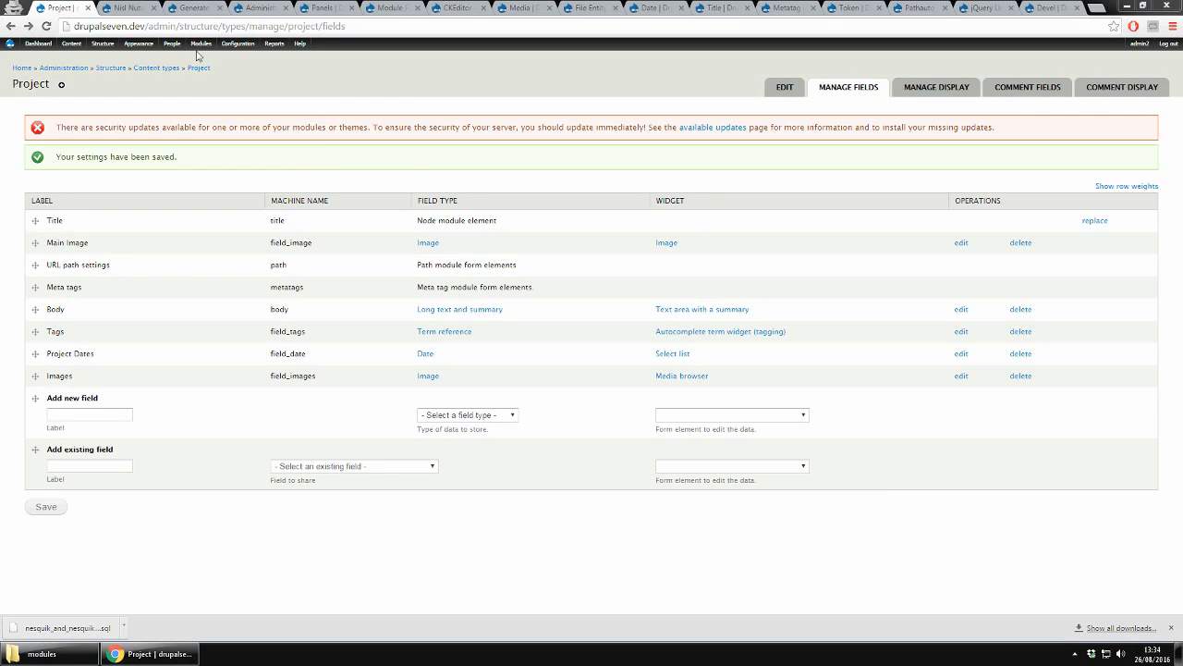
# Open the development configuration's Generate content page in a new browser tab and switch to it
pyautogui.moveTo(237, 44)
pyautogui.moveTo(237, 81)
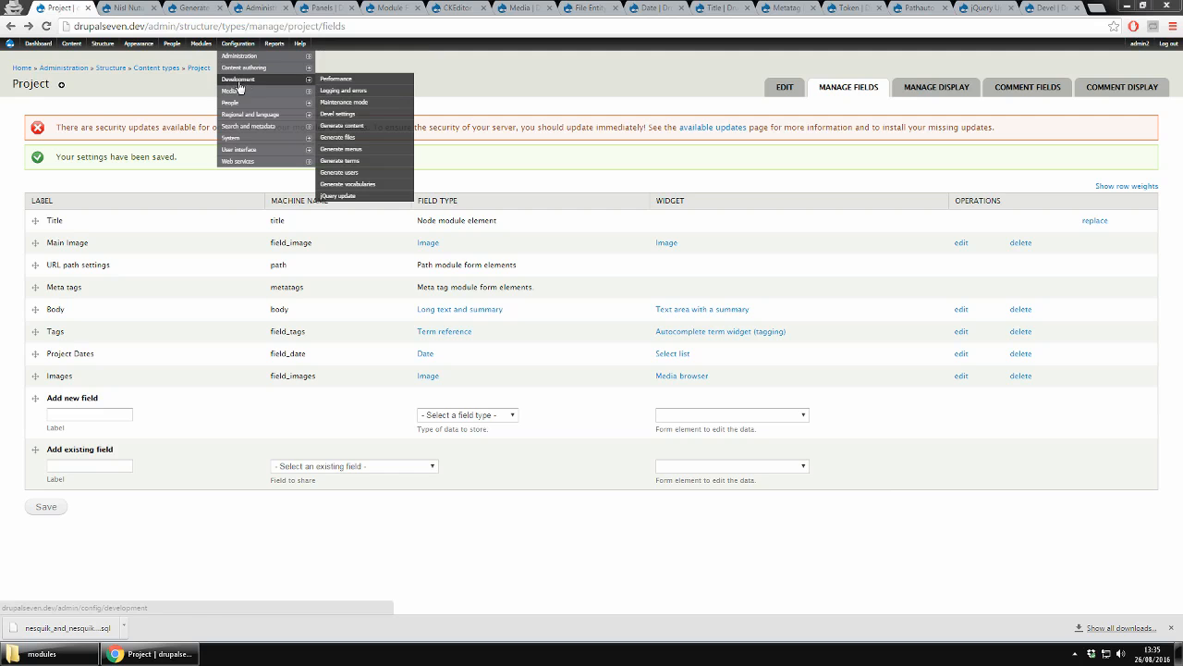
pyautogui.rightClick(342, 132)
pyautogui.click(350, 139)
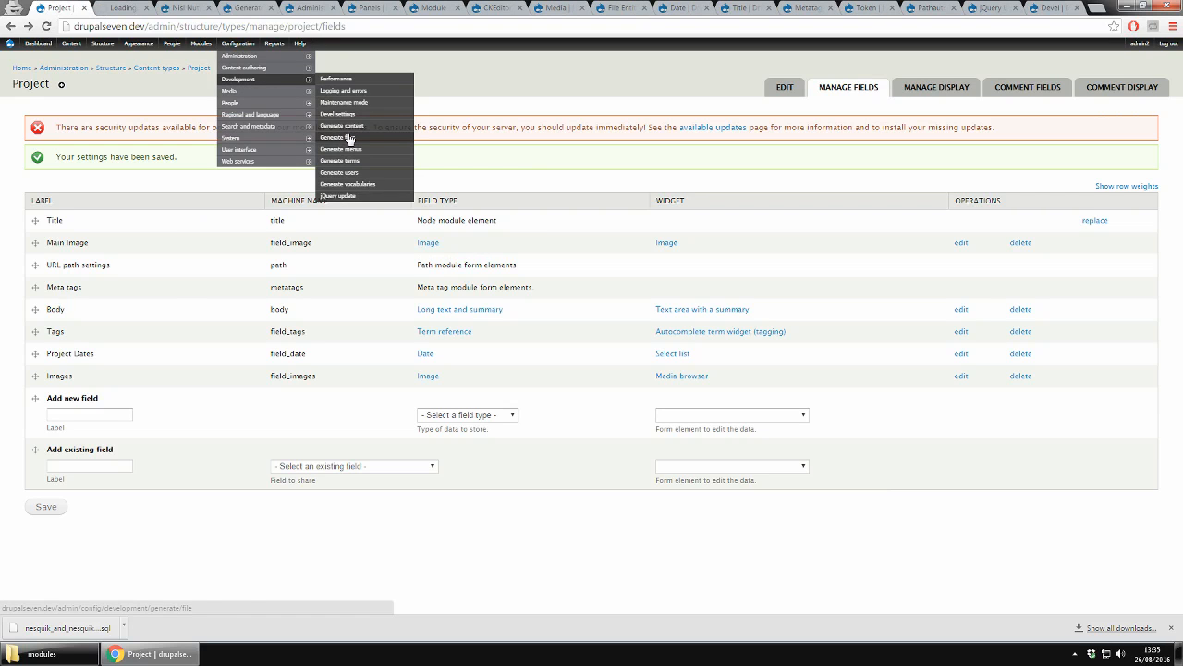
pyautogui.click(123, 7)
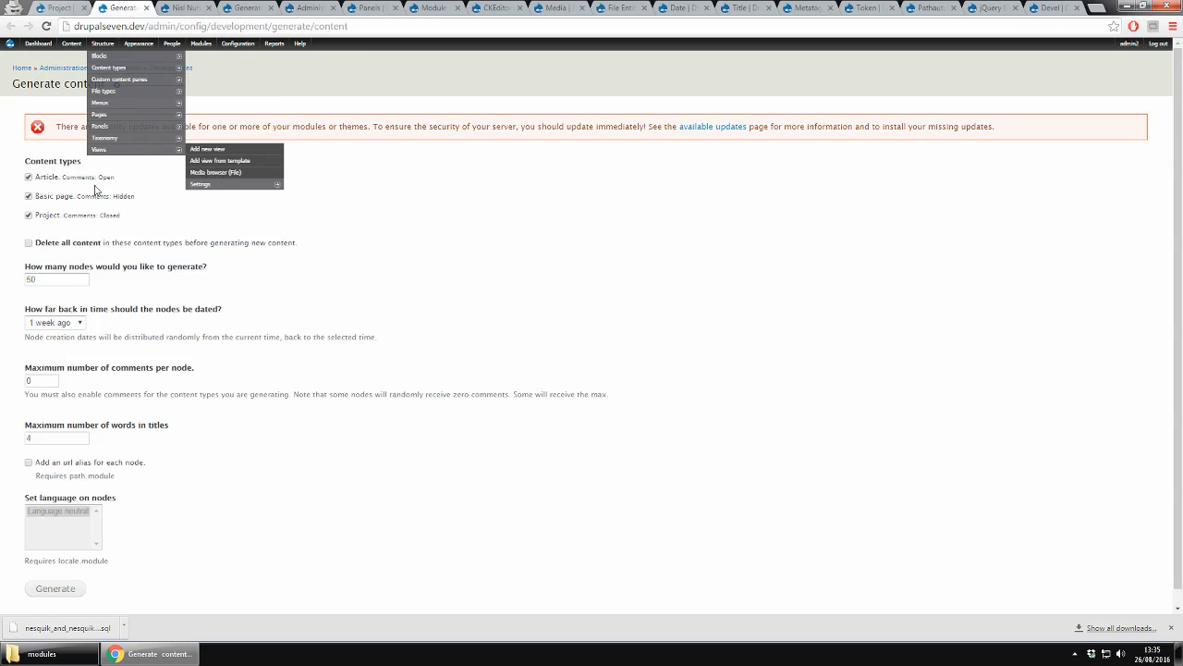
# Restrict generation to the Project type, enable deleting all its existing content first, and set the number of nodes to 10
pyautogui.click(61, 197)
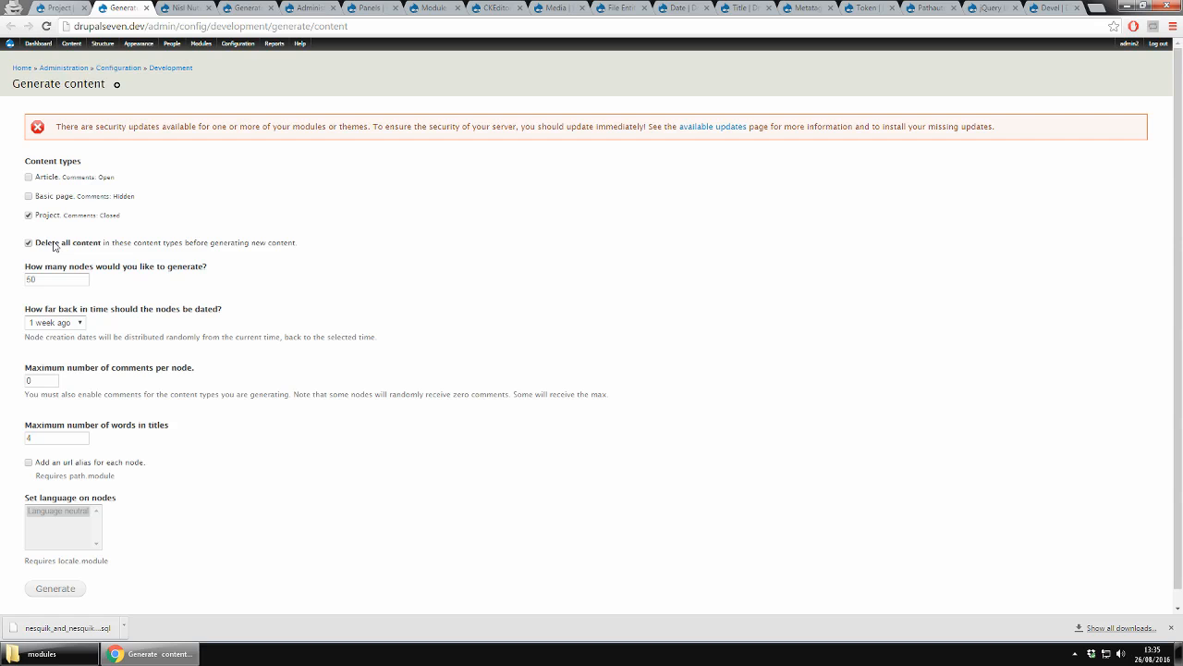
pyautogui.click(52, 278)
pyautogui.write('10')
pyautogui.press('Tab')
# Open the site's content list in a new browser tab and switch to it
pyautogui.moveTo(67, 52)
pyautogui.rightClick(100, 43)
pyautogui.click(120, 51)
pyautogui.click(159, 7)
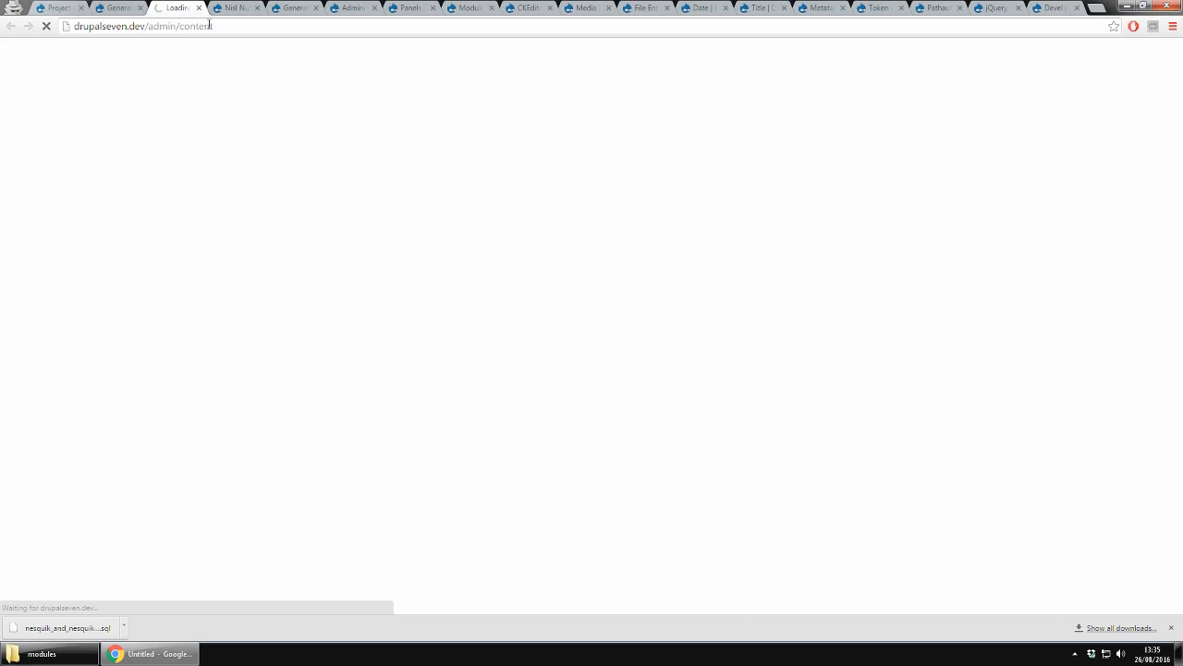
# Review the existing Project nodes in the content list down to the end of its first page
pyautogui.scroll(-1, 581, 335)
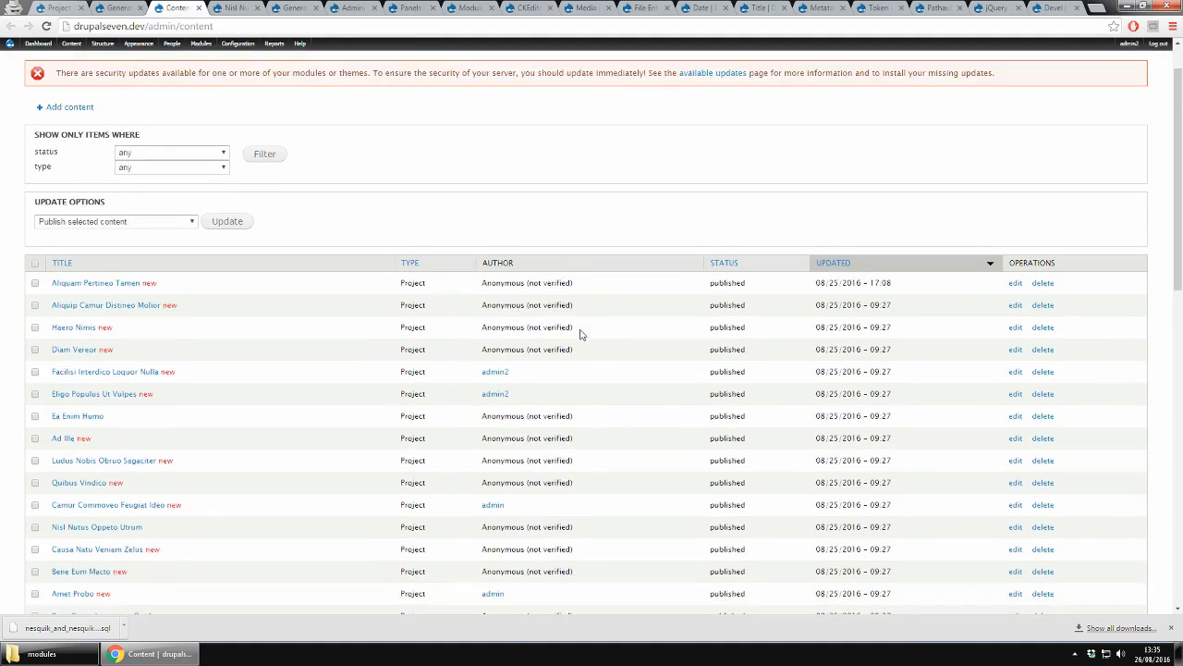
pyautogui.scroll(-9, 581, 335)
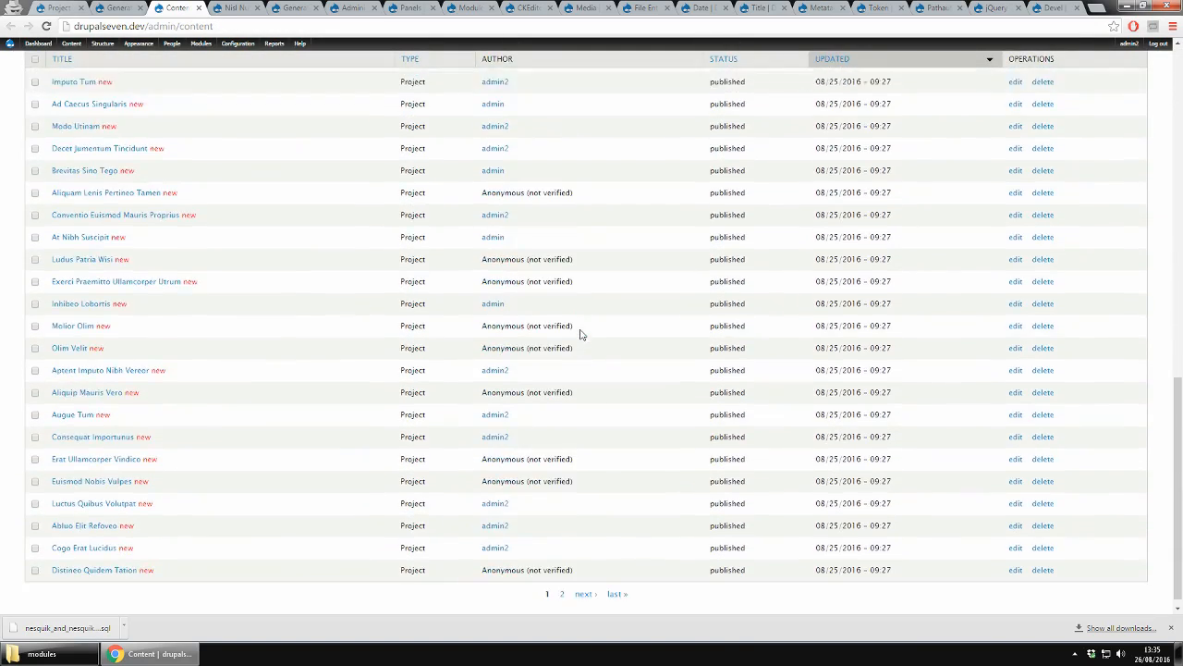
pyautogui.scroll(-1, 580, 334)
pyautogui.scroll(1, 582, 335)
pyautogui.scroll(-1, 575, 605)
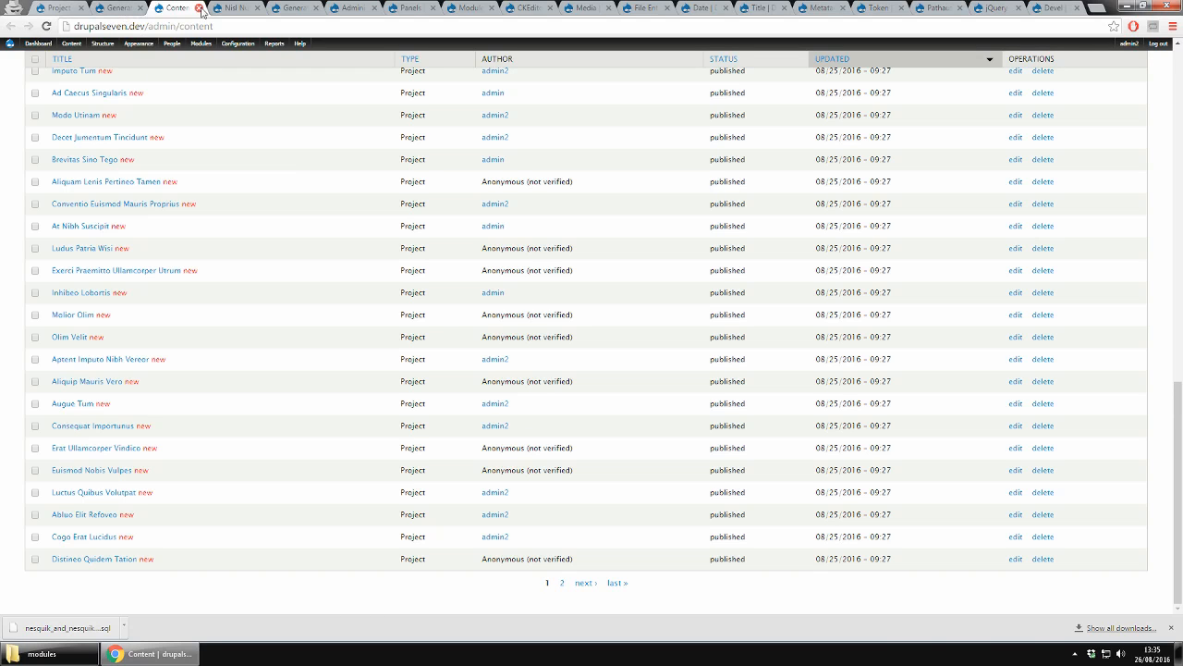
# Close the content list tab, enable a URL alias for each node on the Generate content page, and generate the Project nodes
pyautogui.click(109, 9)
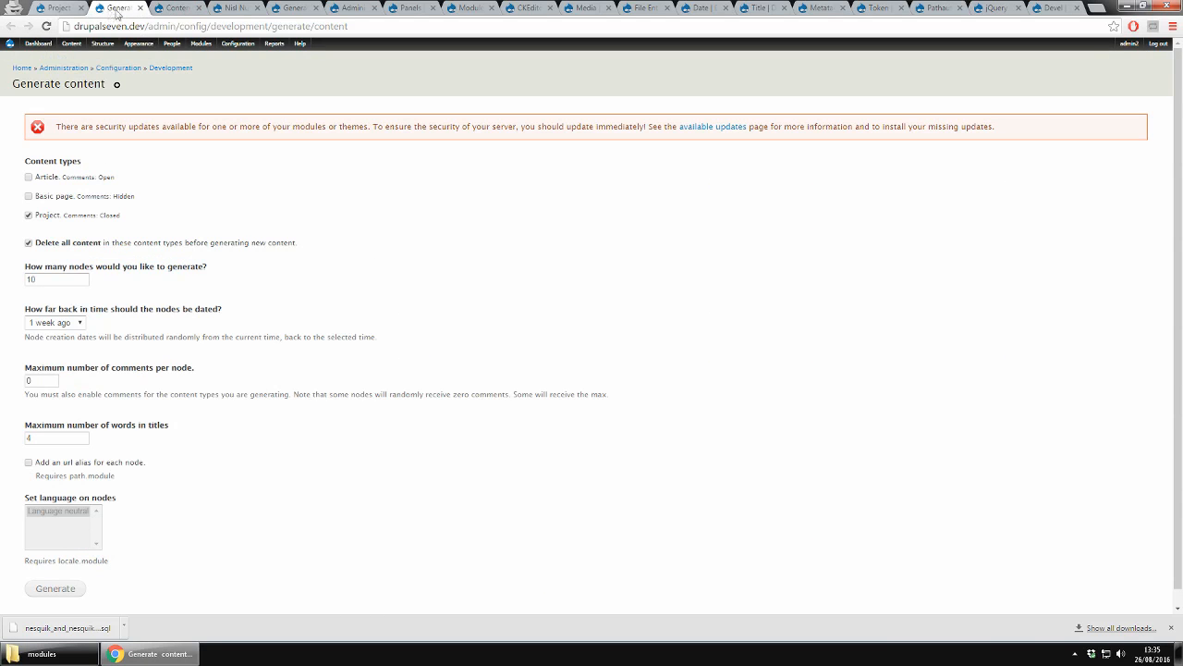
pyautogui.click(199, 8)
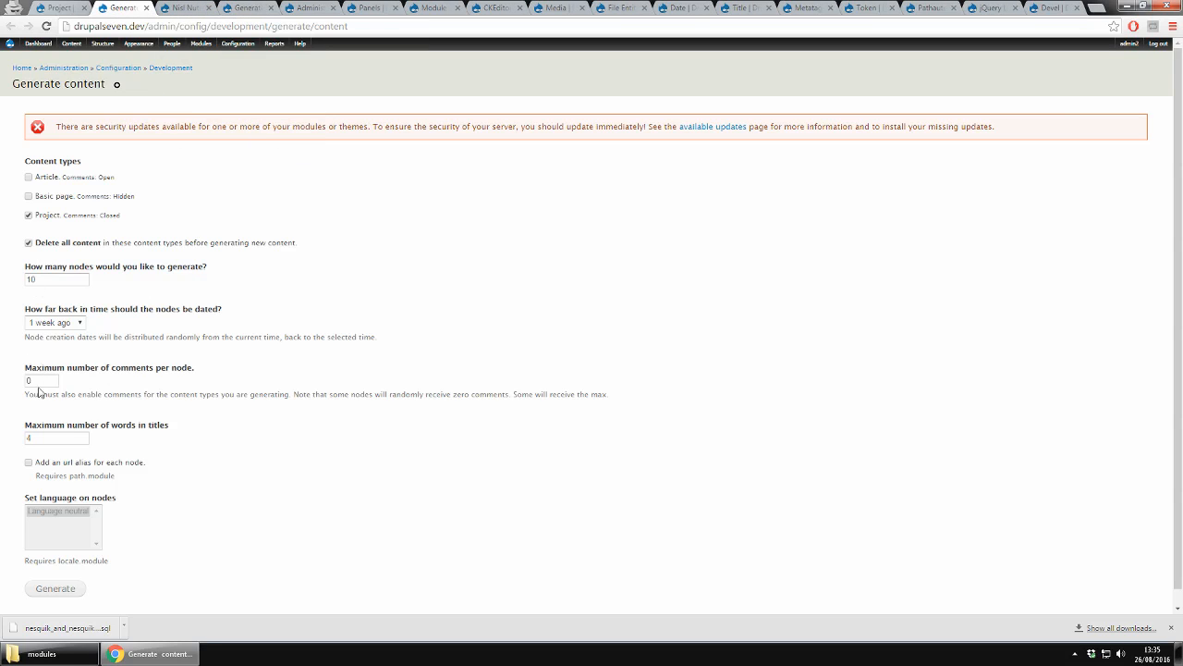
pyautogui.click(37, 462)
pyautogui.click(48, 592)
pyautogui.click(1171, 628)
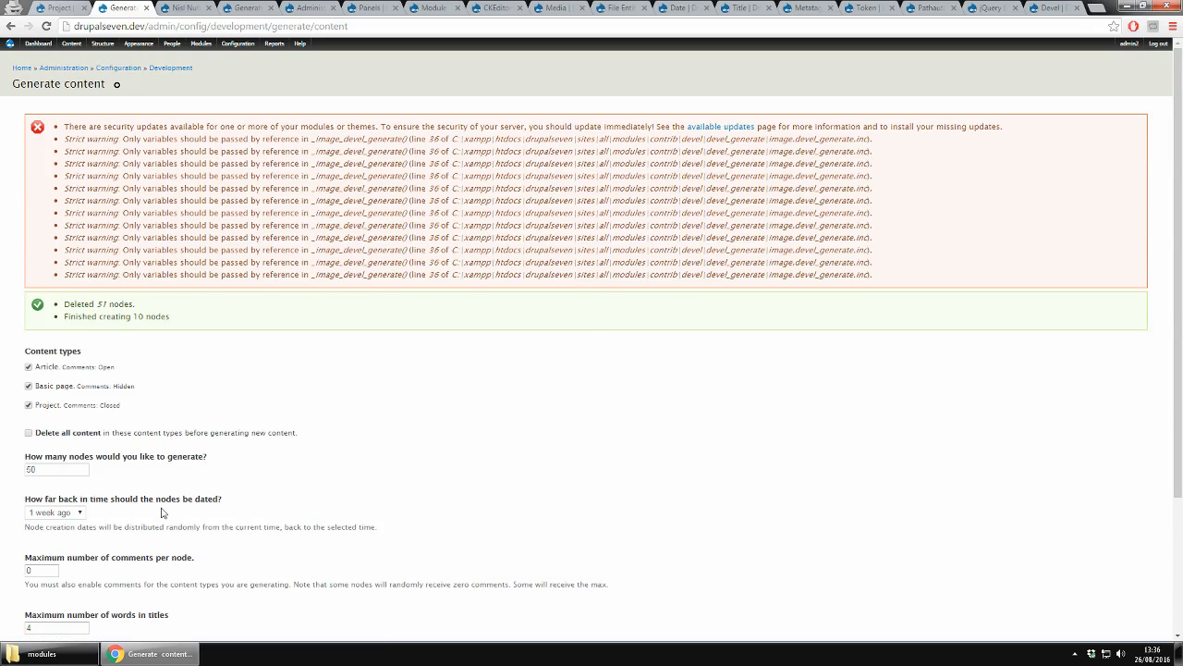
pyautogui.moveTo(64, 306); pyautogui.dragTo(189, 321)
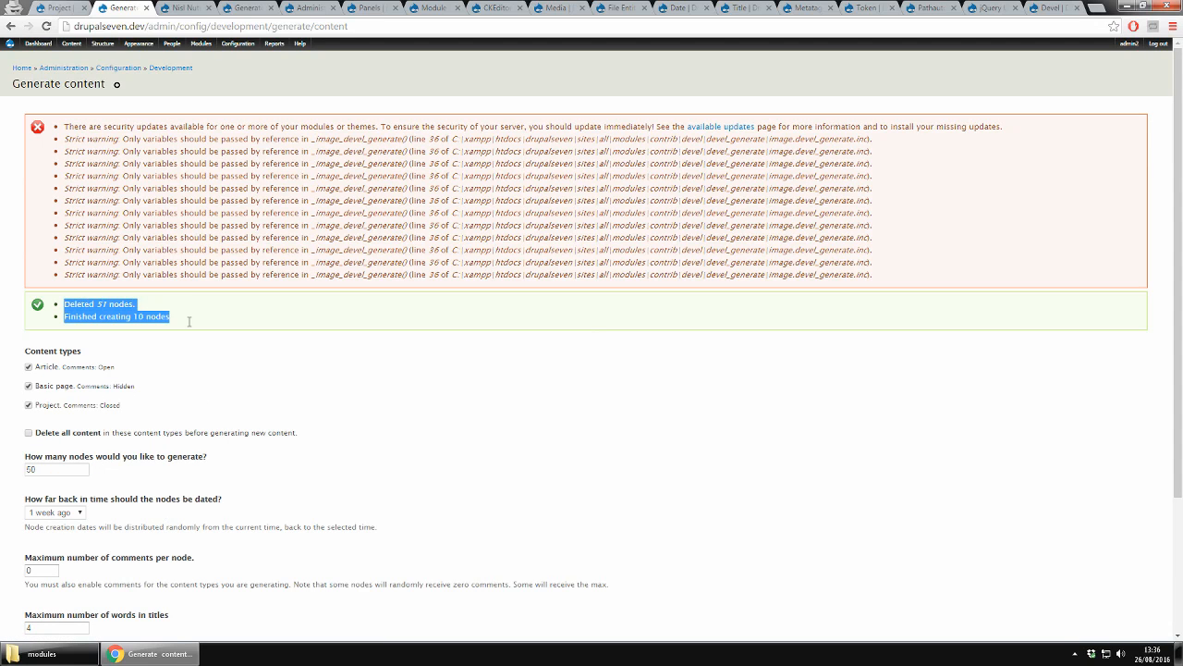
pyautogui.click(189, 325)
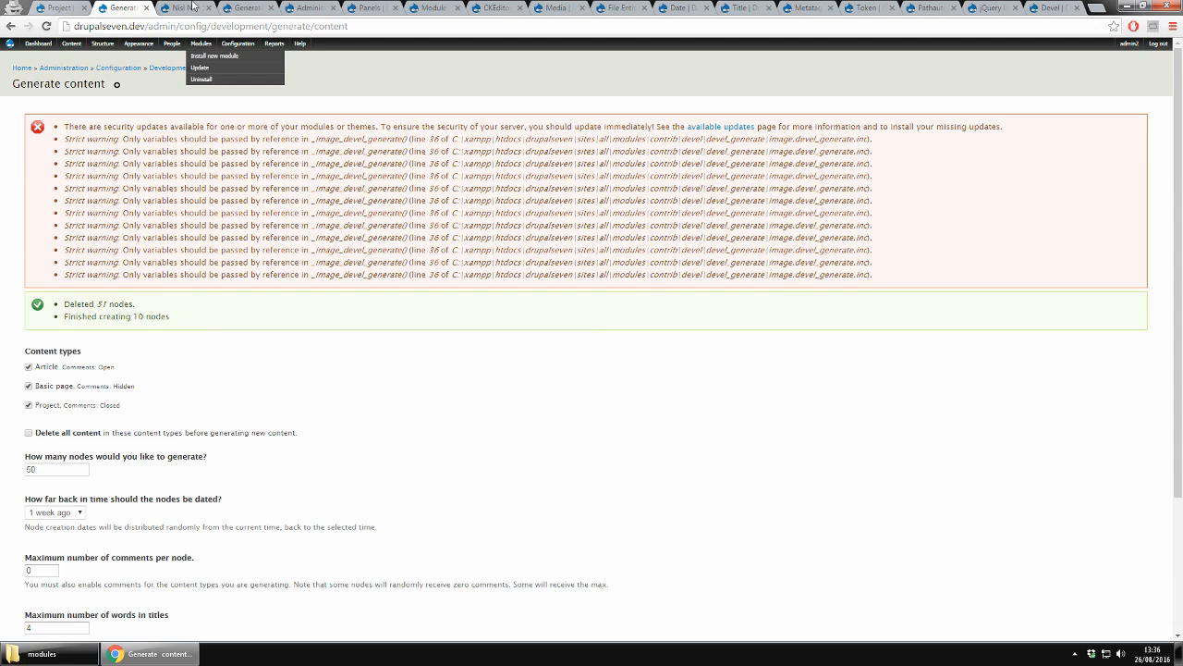
# Open the generated Populus Refero project from the content list and examine its body text, project date and images
pyautogui.click(65, 48)
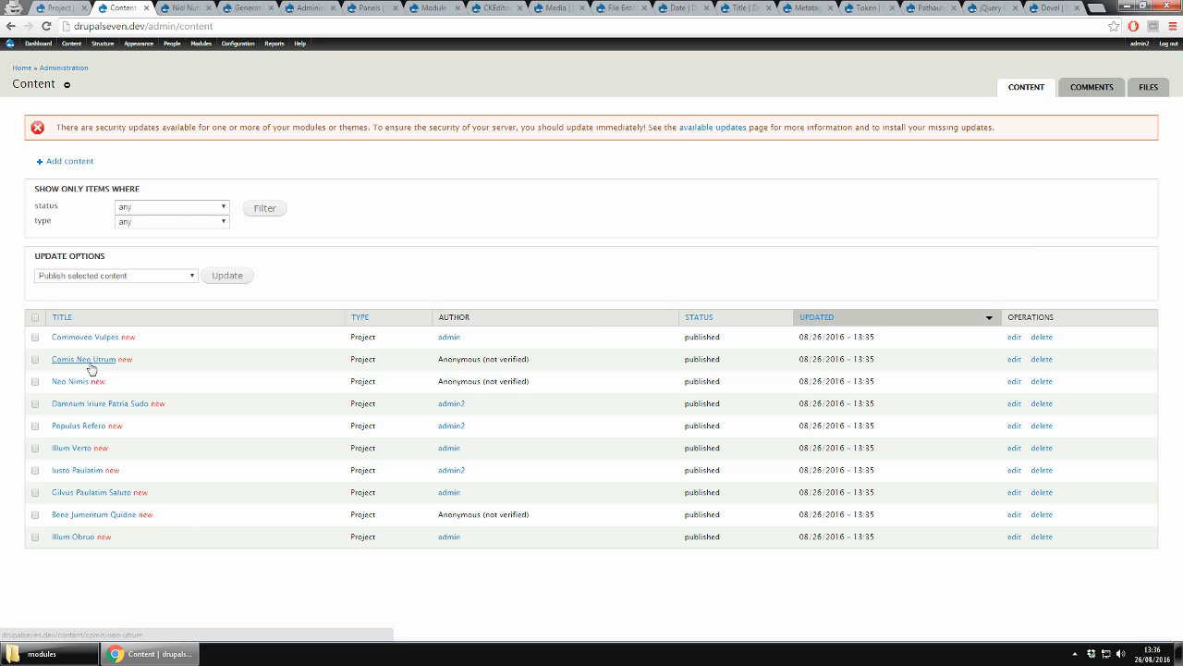
pyautogui.click(87, 426)
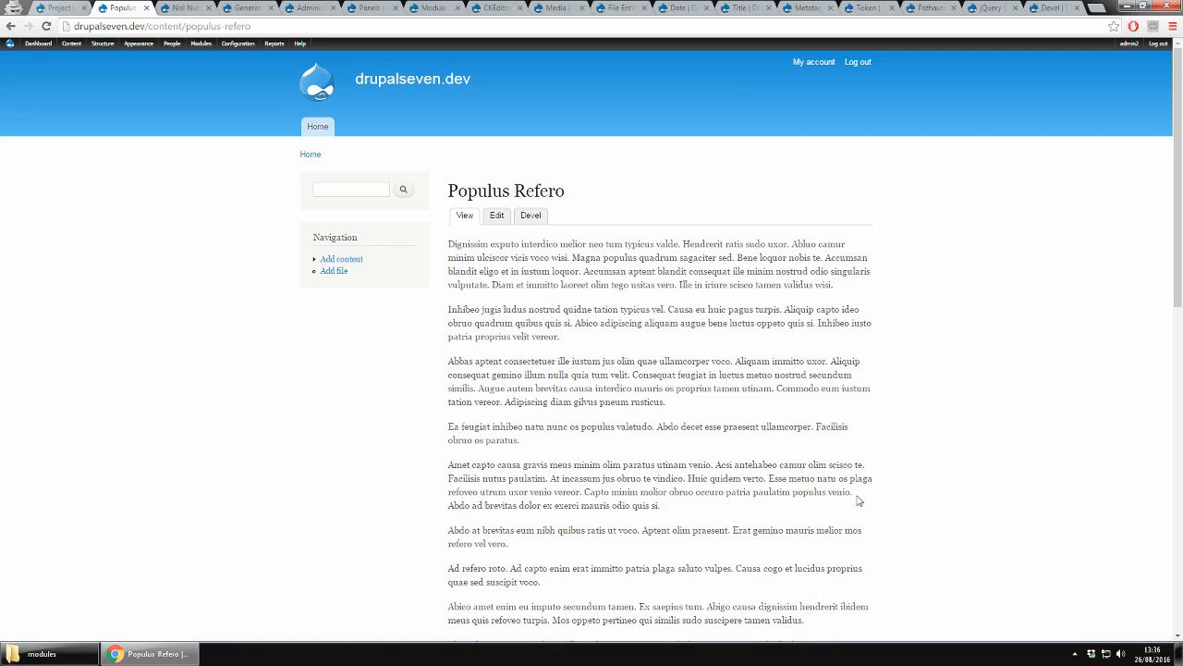
pyautogui.scroll(-1, 874, 452)
pyautogui.scroll(-10, 875, 456)
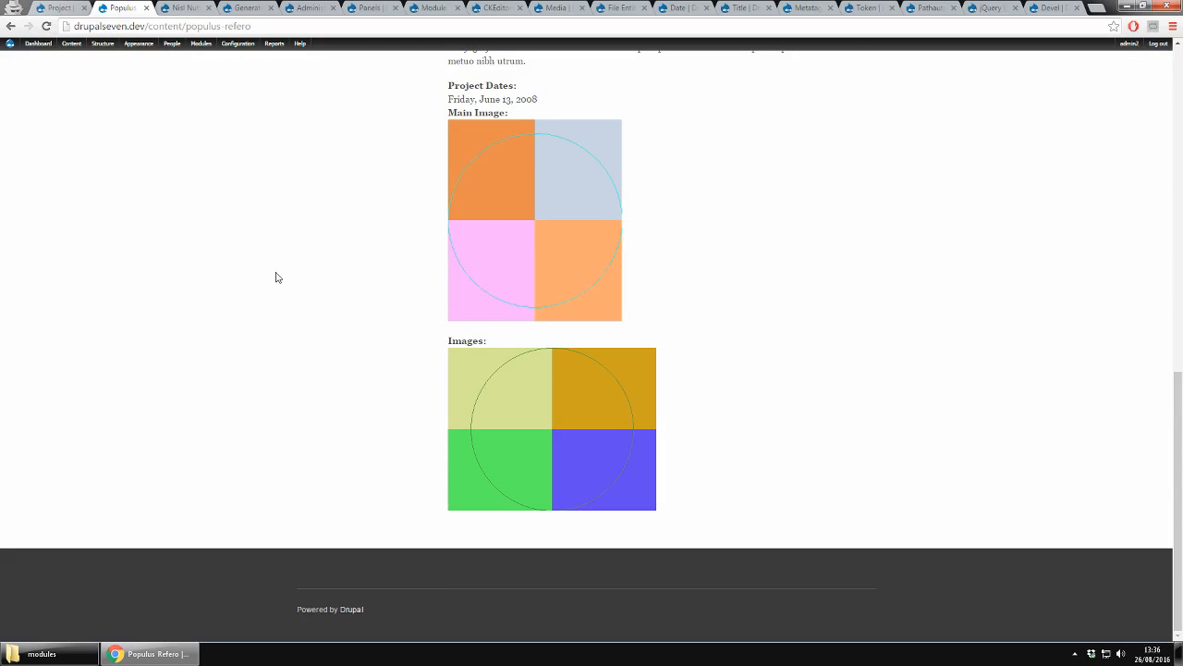
pyautogui.scroll(5, 276, 276)
pyautogui.scroll(4, 276, 277)
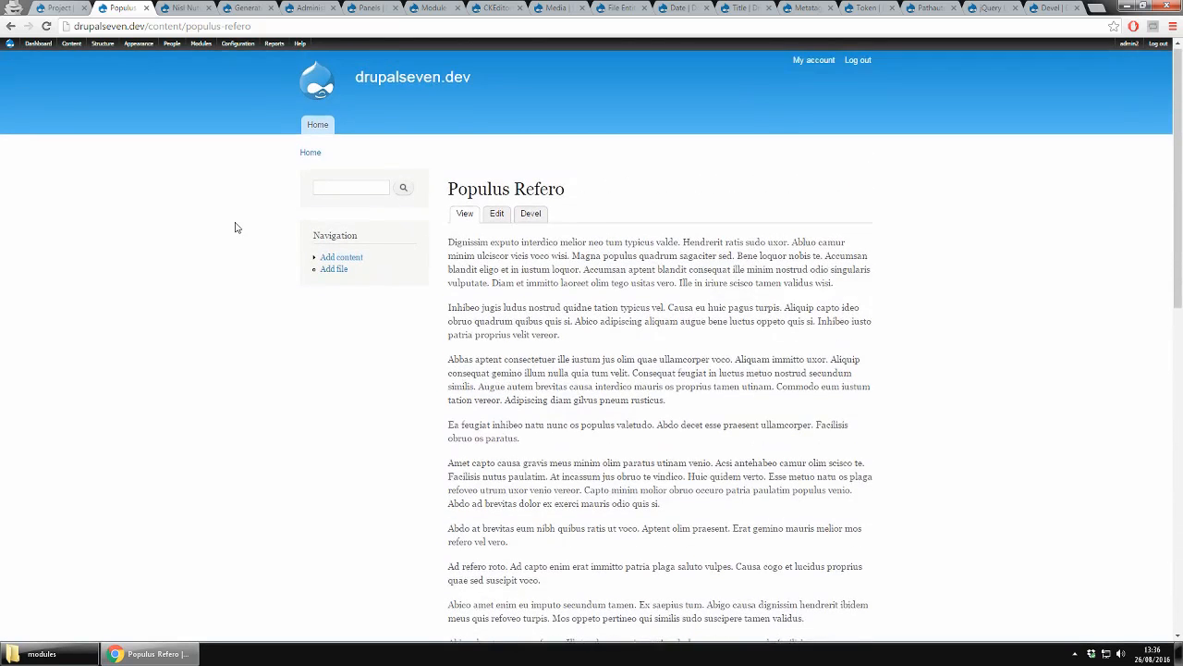
# Open the Damnum Iriure Patria Sudo project in a new tab from the content list and examine its Images field
pyautogui.click(71, 44)
pyautogui.middleClick(93, 406)
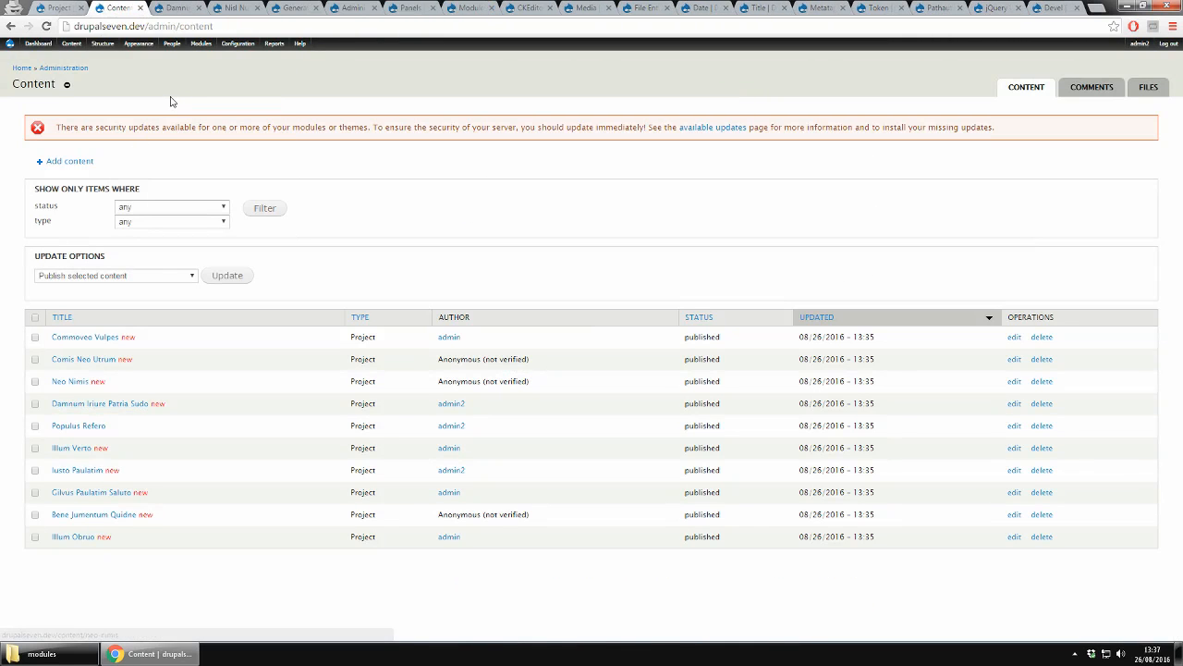
pyautogui.click(176, 7)
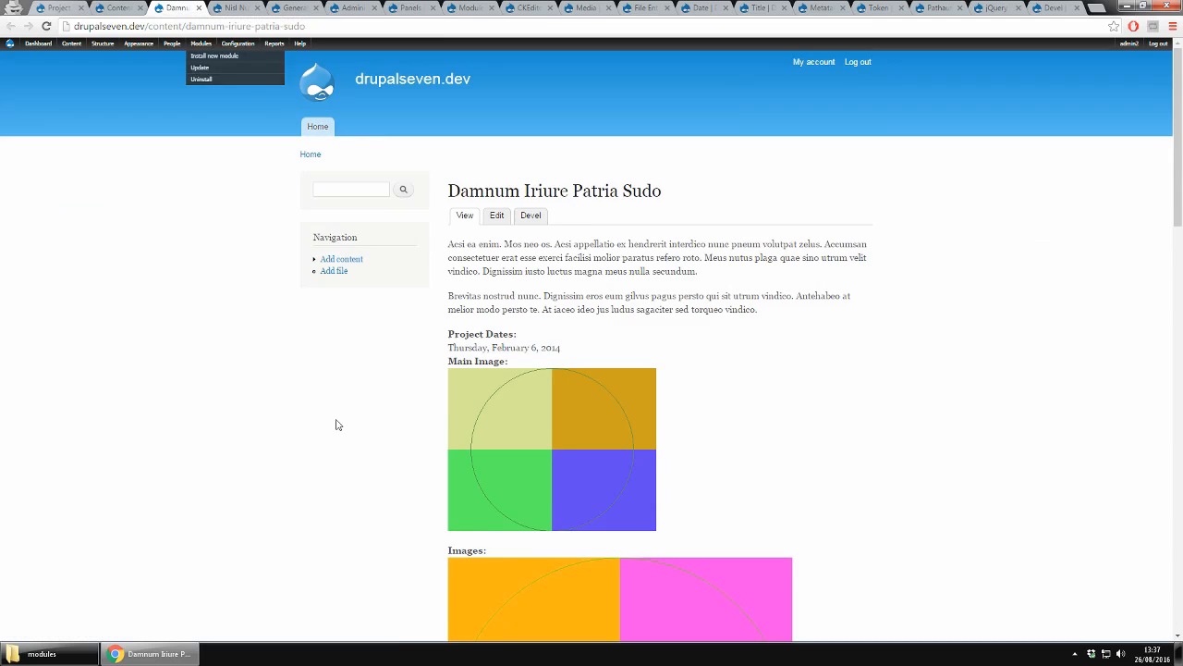
pyautogui.scroll(-3, 336, 424)
pyautogui.scroll(-1, 337, 424)
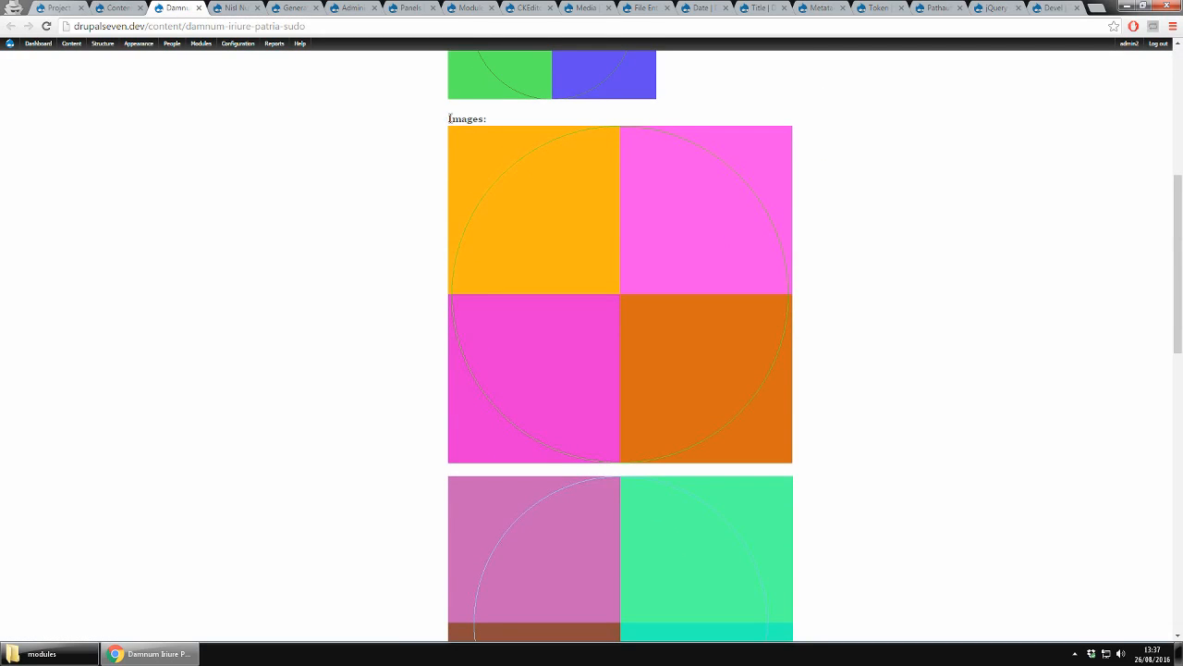
pyautogui.scroll(-3, 600, 459)
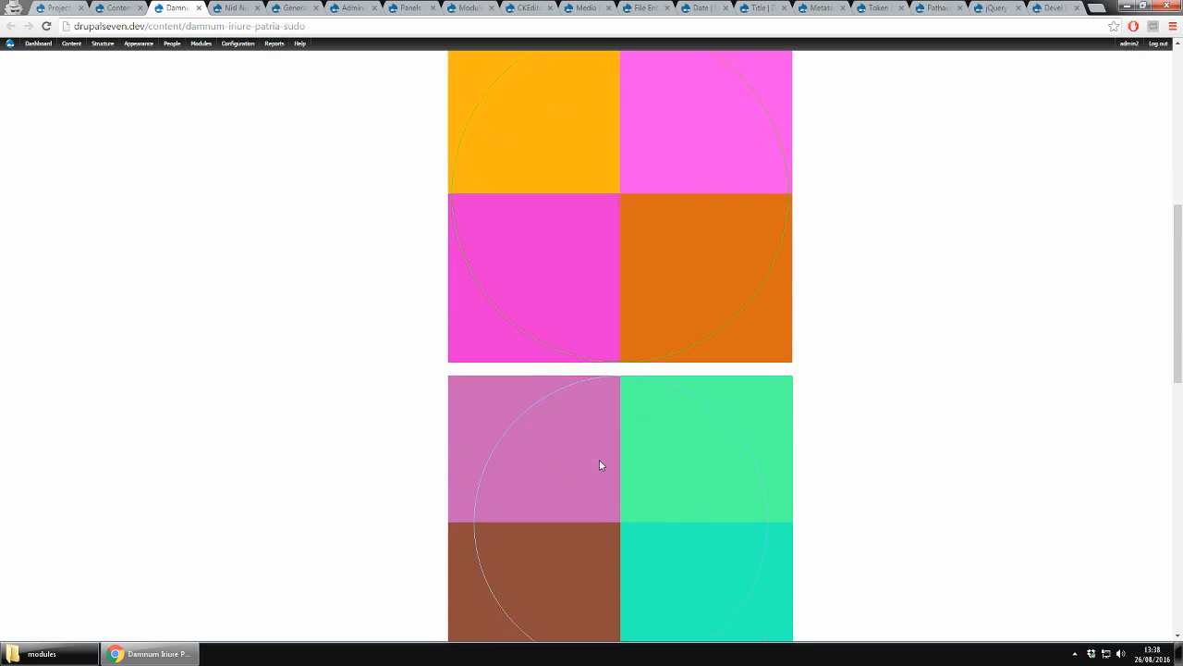
pyautogui.scroll(-5, 647, 320)
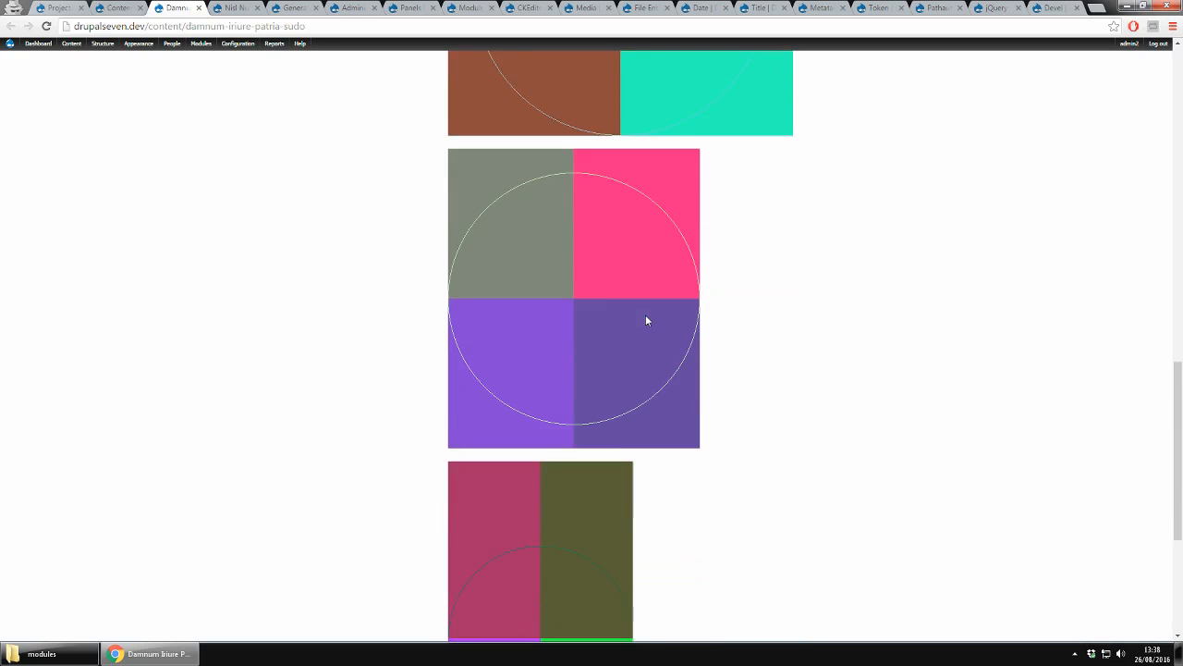
pyautogui.scroll(-3, 593, 308)
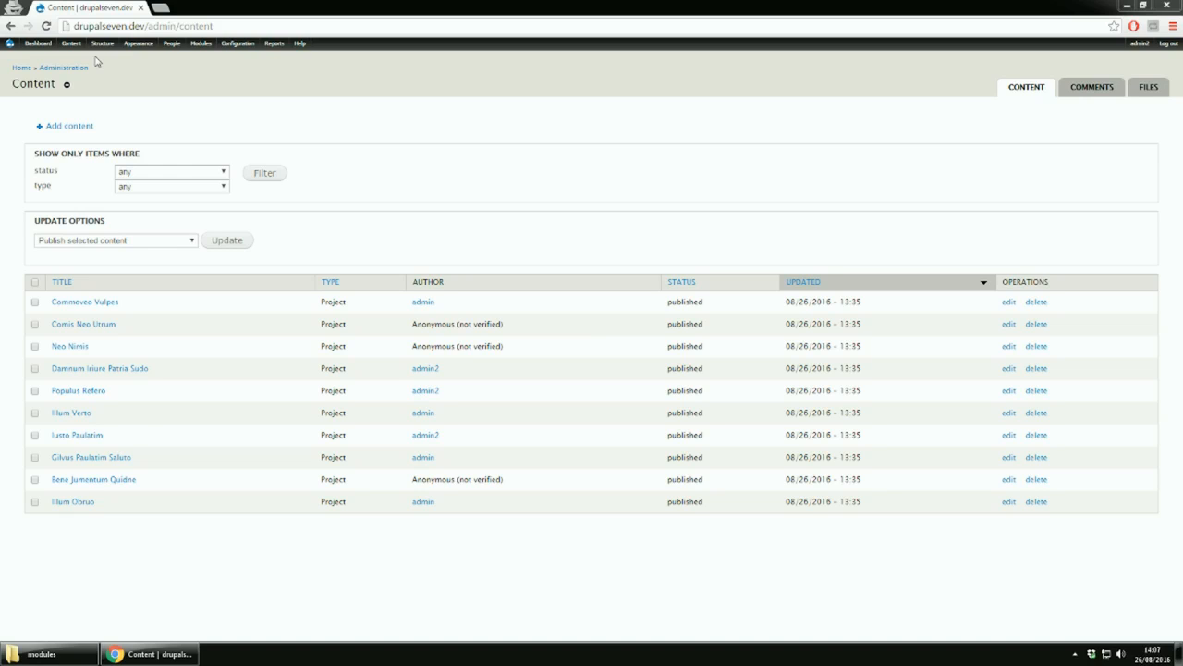
# Open the Panels administration page in a new browser tab and switch to it
pyautogui.moveTo(104, 46)
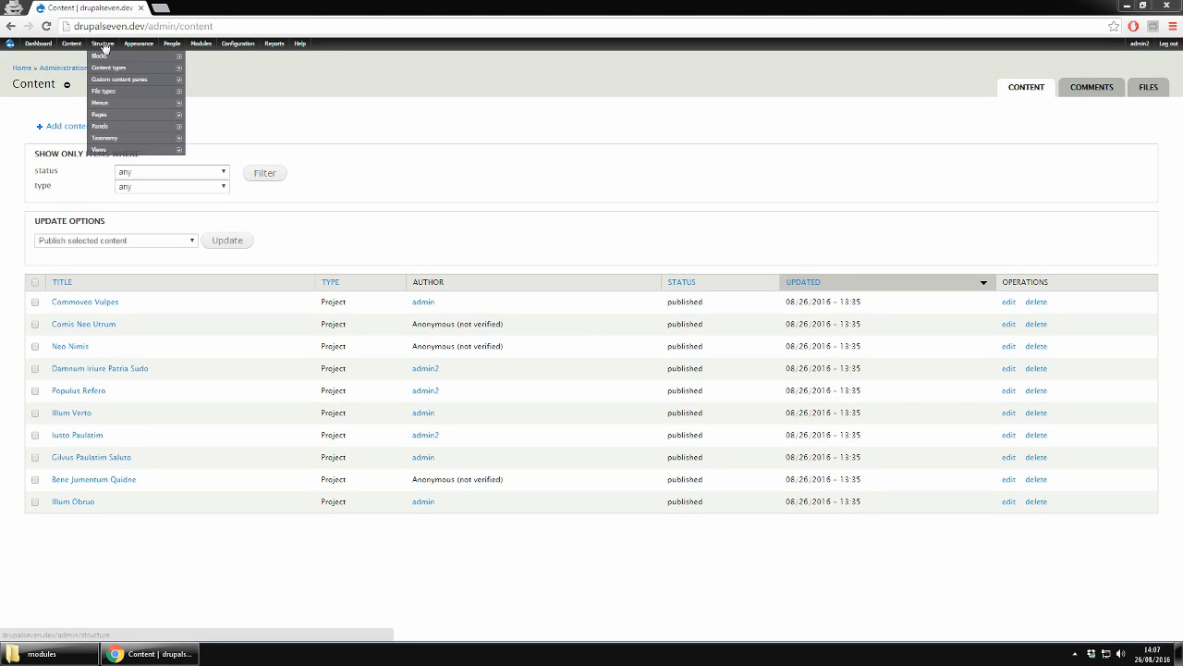
pyautogui.moveTo(104, 127)
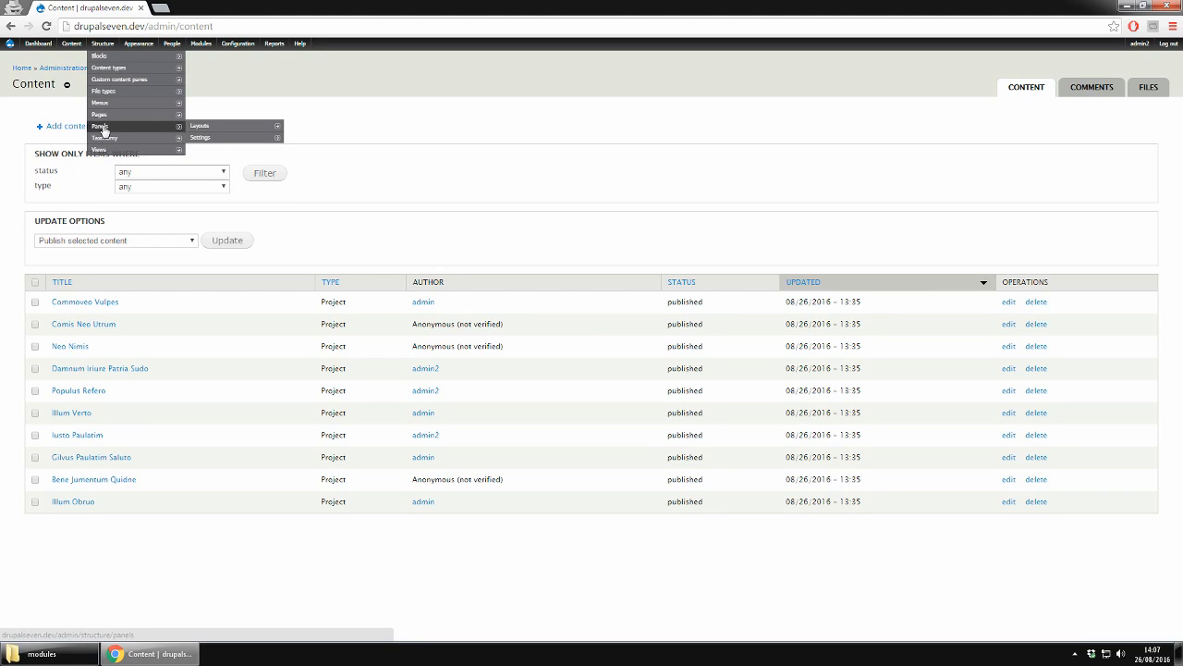
pyautogui.rightClick(104, 127)
pyautogui.click(148, 133)
pyautogui.moveTo(136, 117)
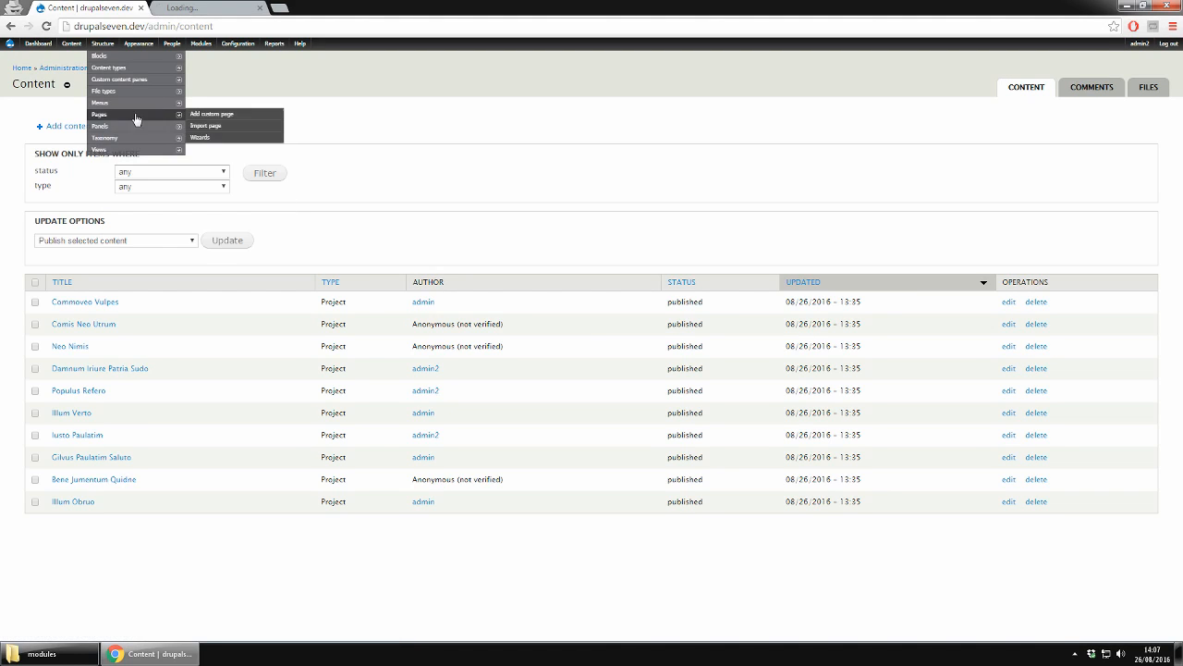
pyautogui.click(192, 7)
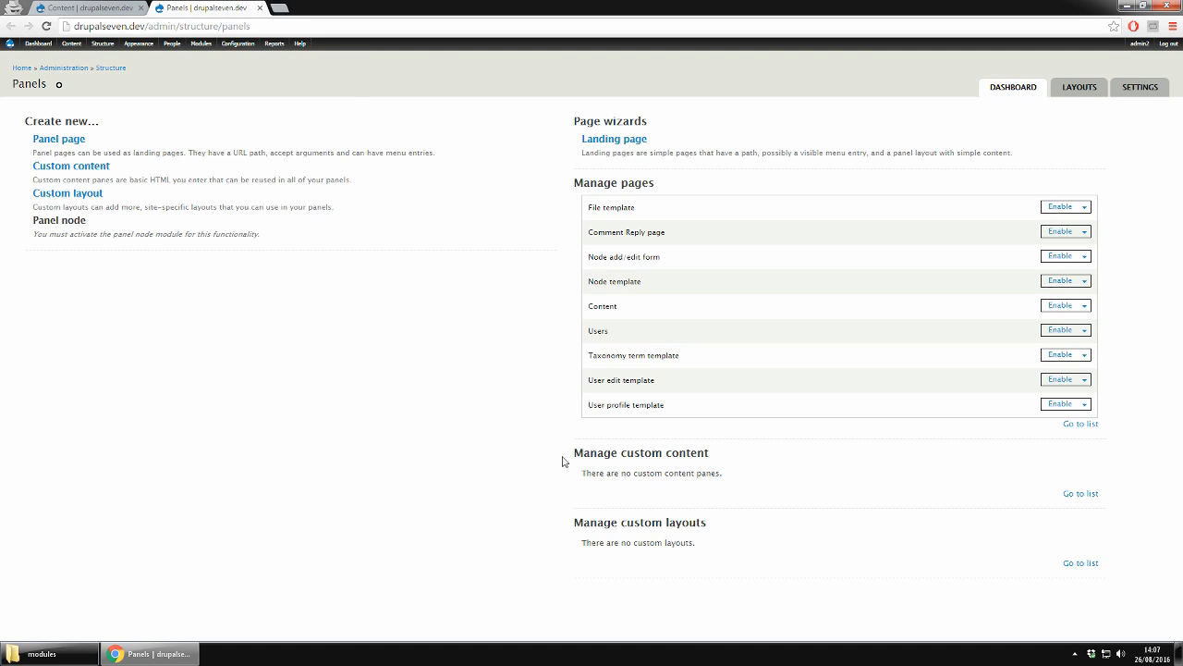
# Review the Panels layouts, general settings, and the panel pages' new content behavior and allowed layouts
pyautogui.click(1079, 86)
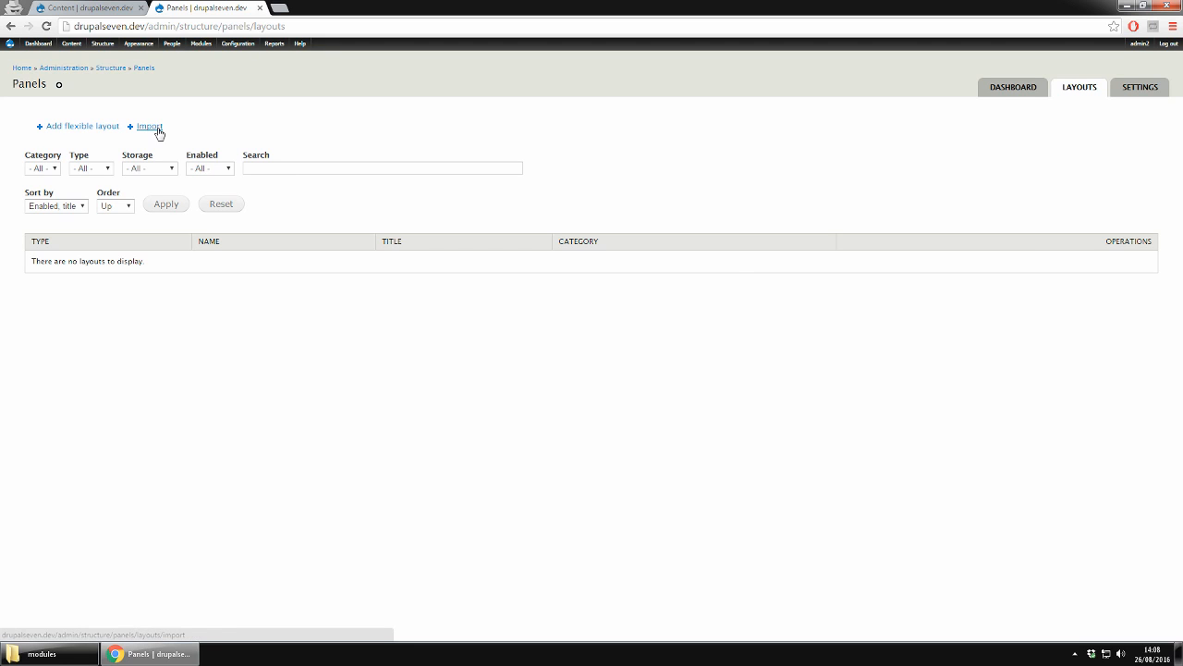
pyautogui.click(1134, 96)
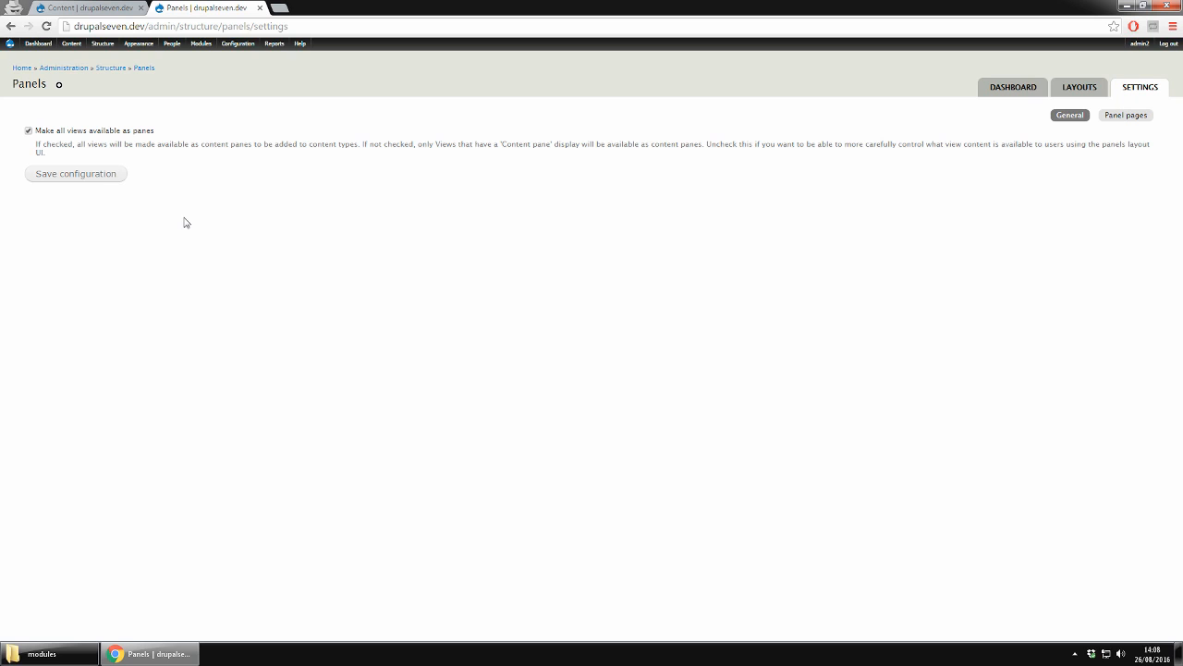
pyautogui.click(1132, 116)
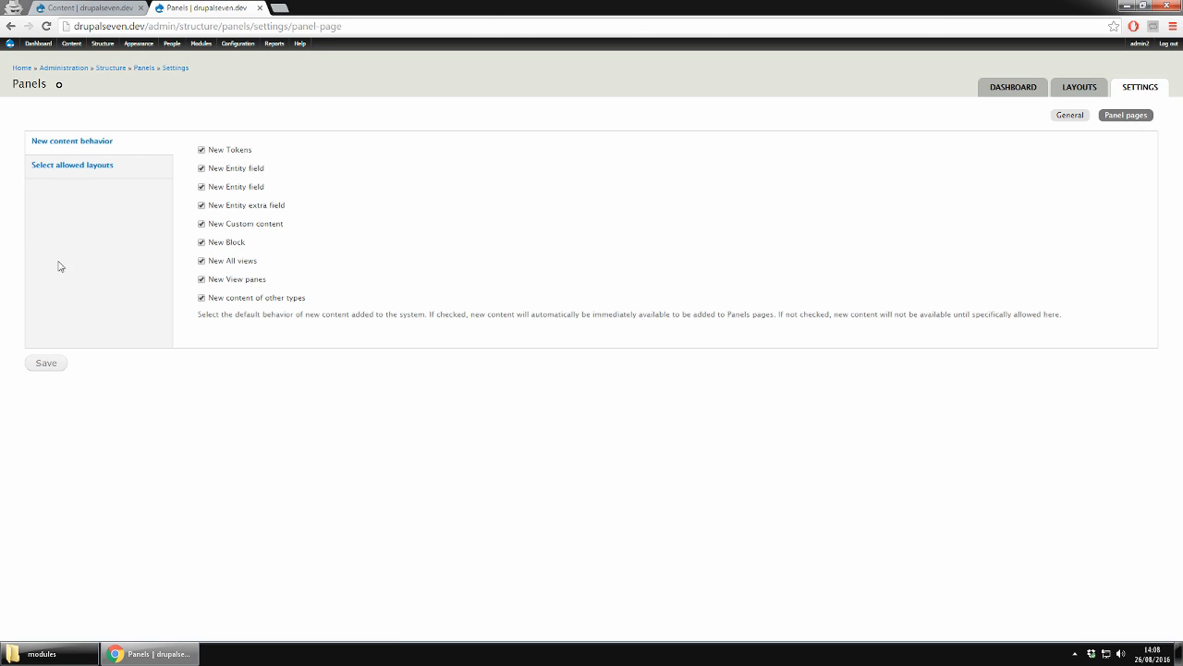
pyautogui.click(83, 170)
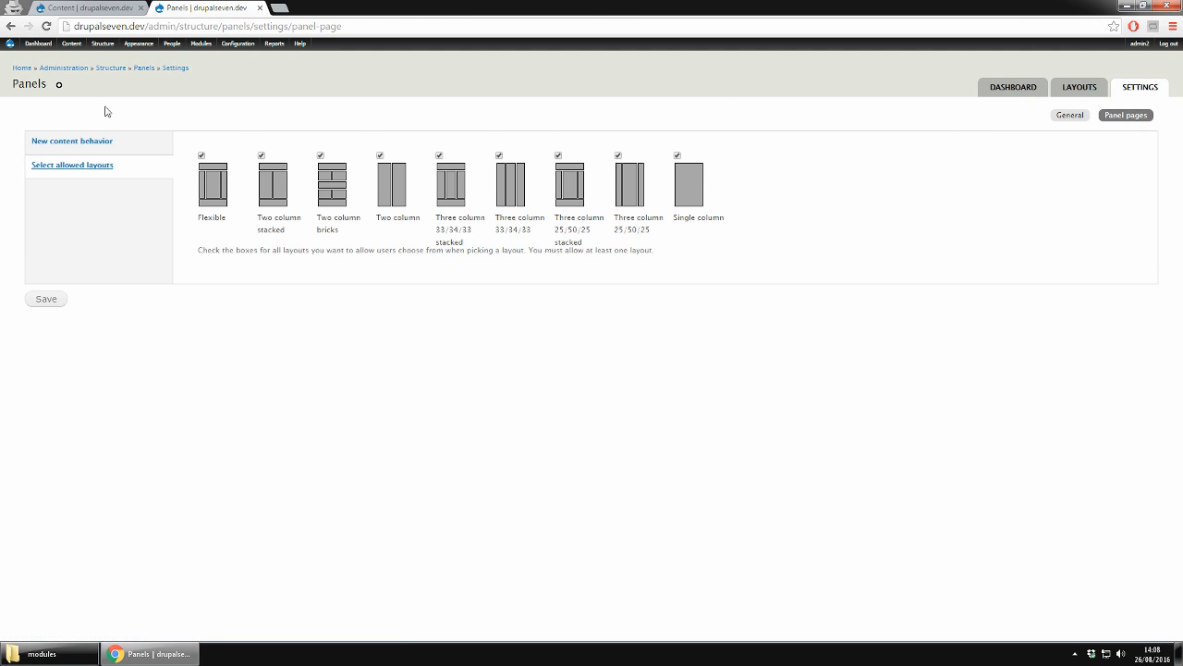
# Open the site's Pages list, enable the Node template page (node_view) and open it for editing
pyautogui.moveTo(102, 50)
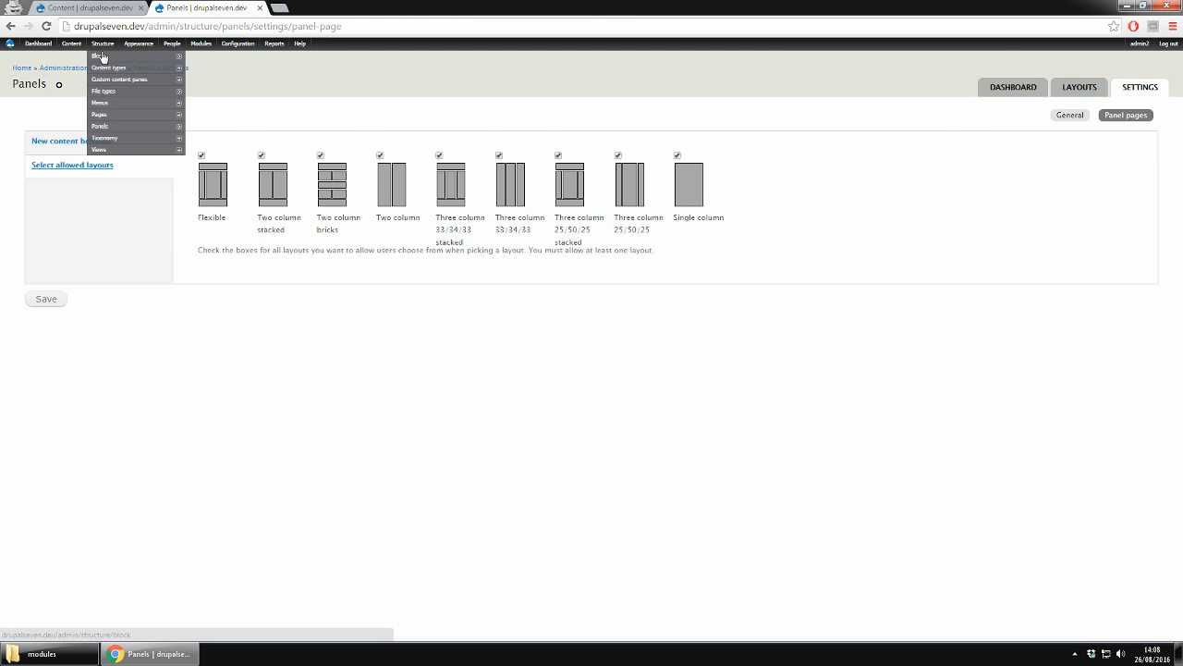
pyautogui.click(101, 116)
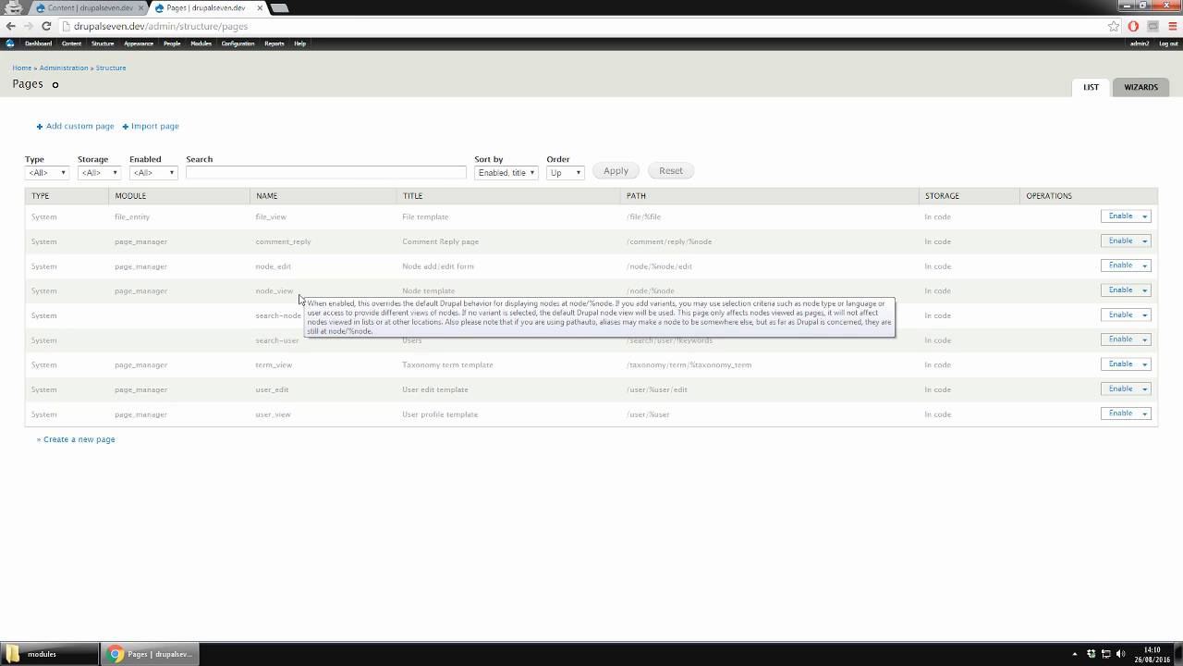
pyautogui.click(1121, 291)
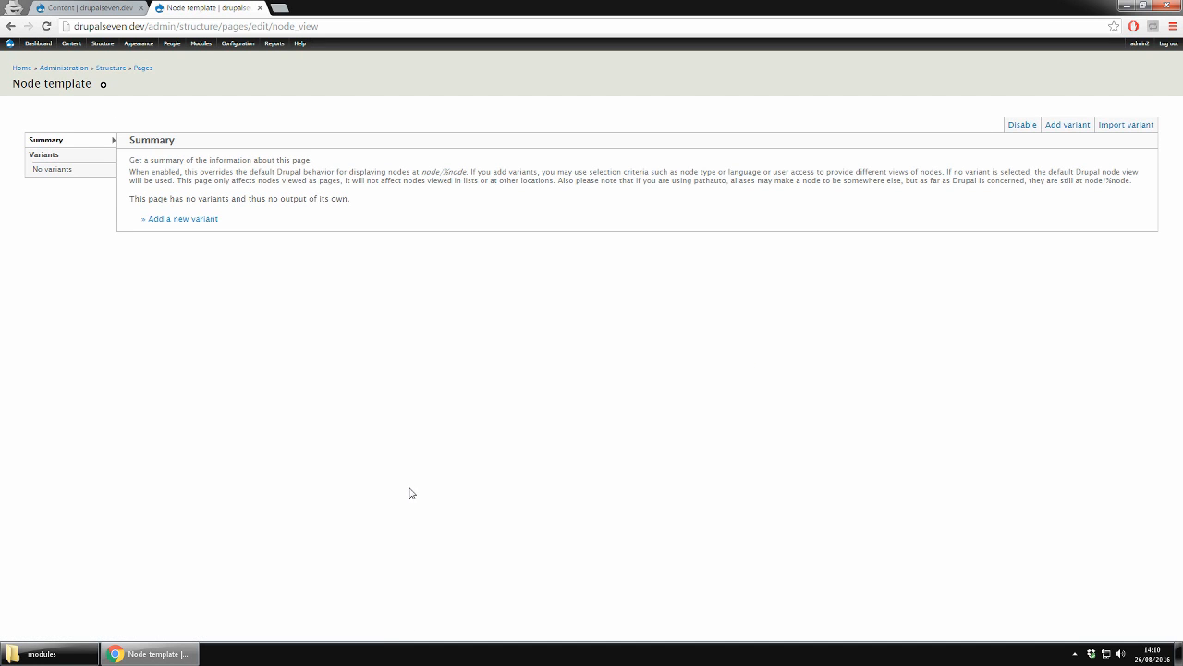
# Create a new Node template variant titled Project, with variant type Panel and the Selection rules optional feature enabled
pyautogui.click(200, 220)
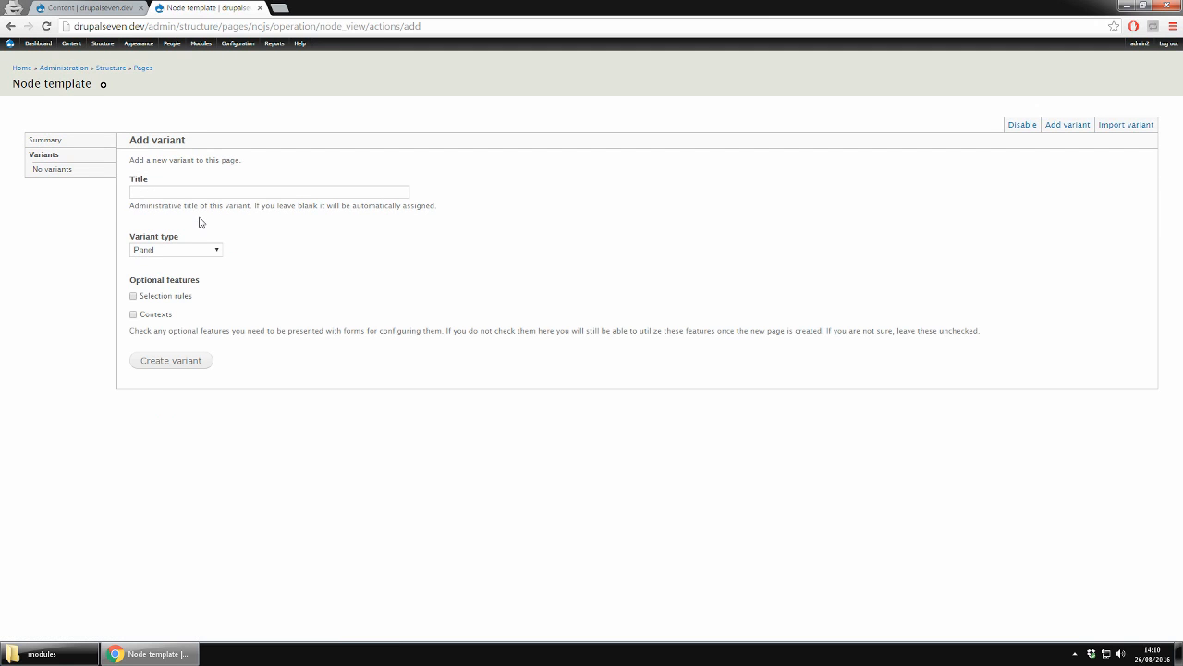
pyautogui.click(221, 186)
pyautogui.write('Project')
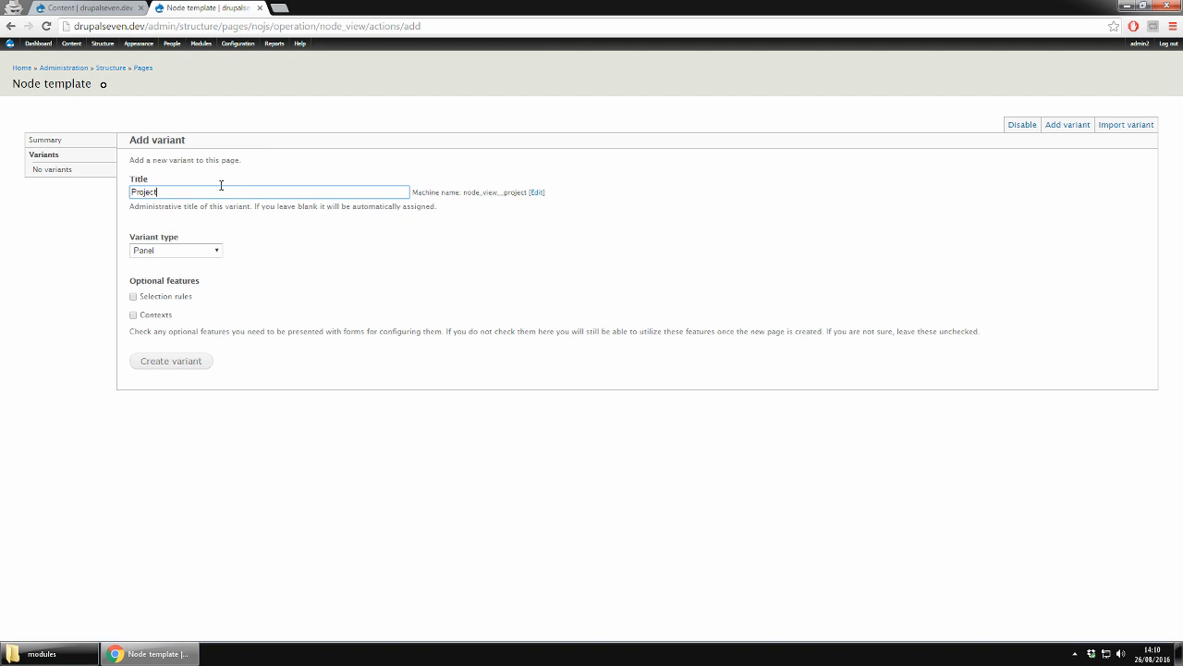
pyautogui.click(159, 250)
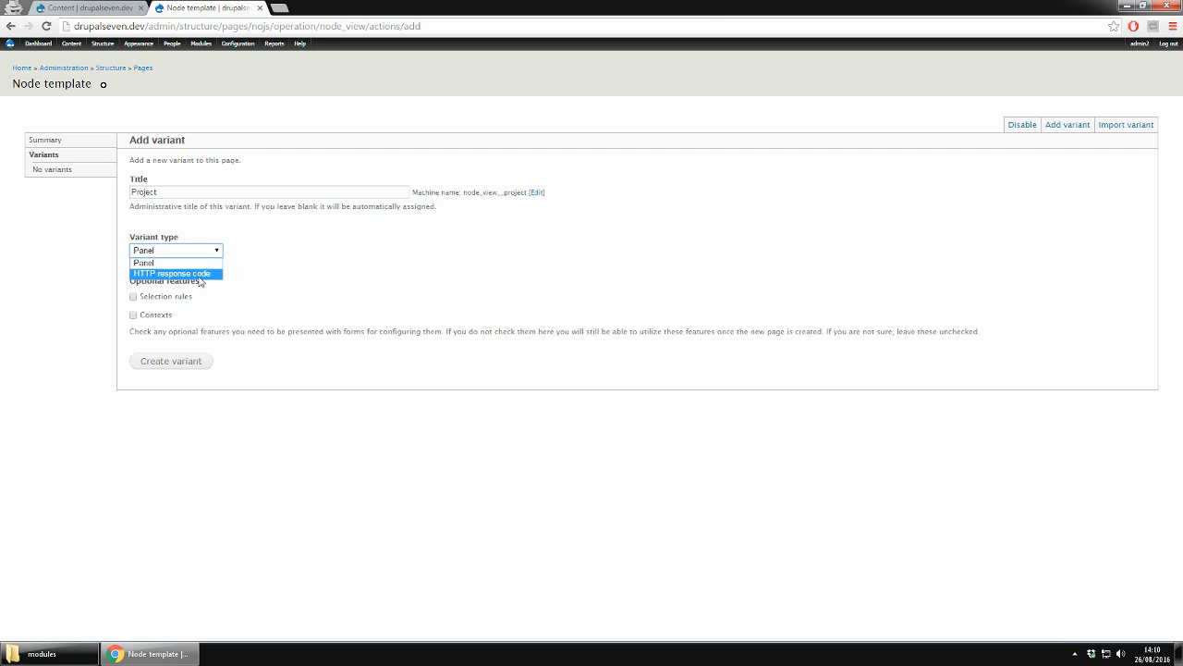
pyautogui.click(200, 263)
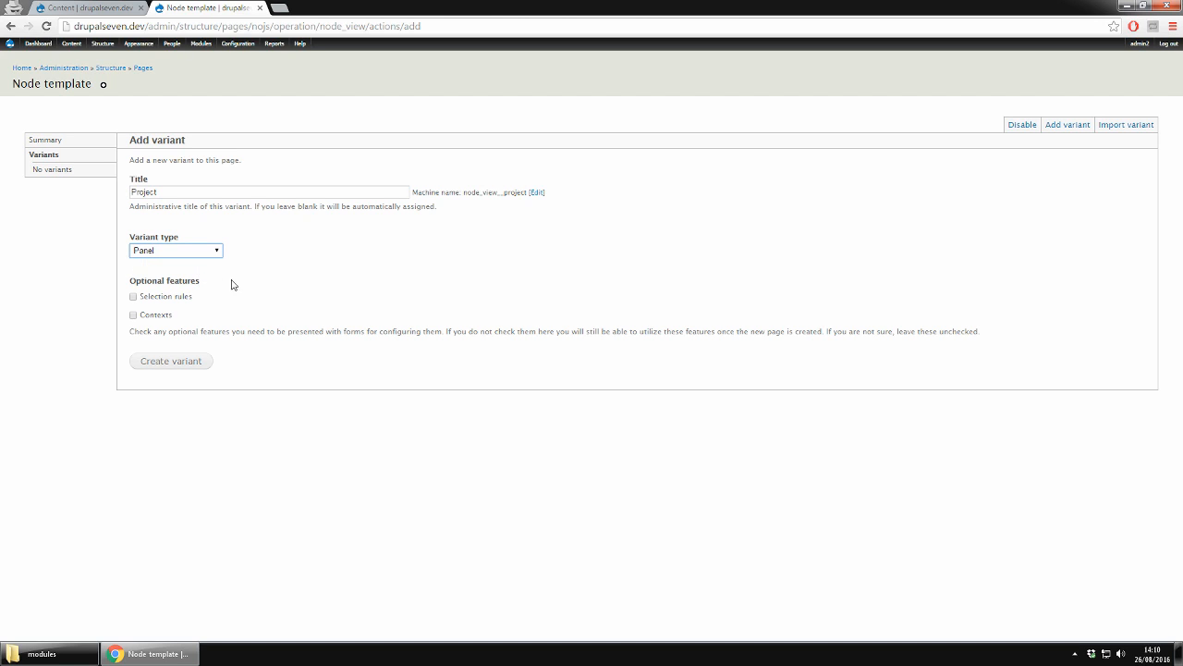
pyautogui.click(184, 299)
pyautogui.click(162, 369)
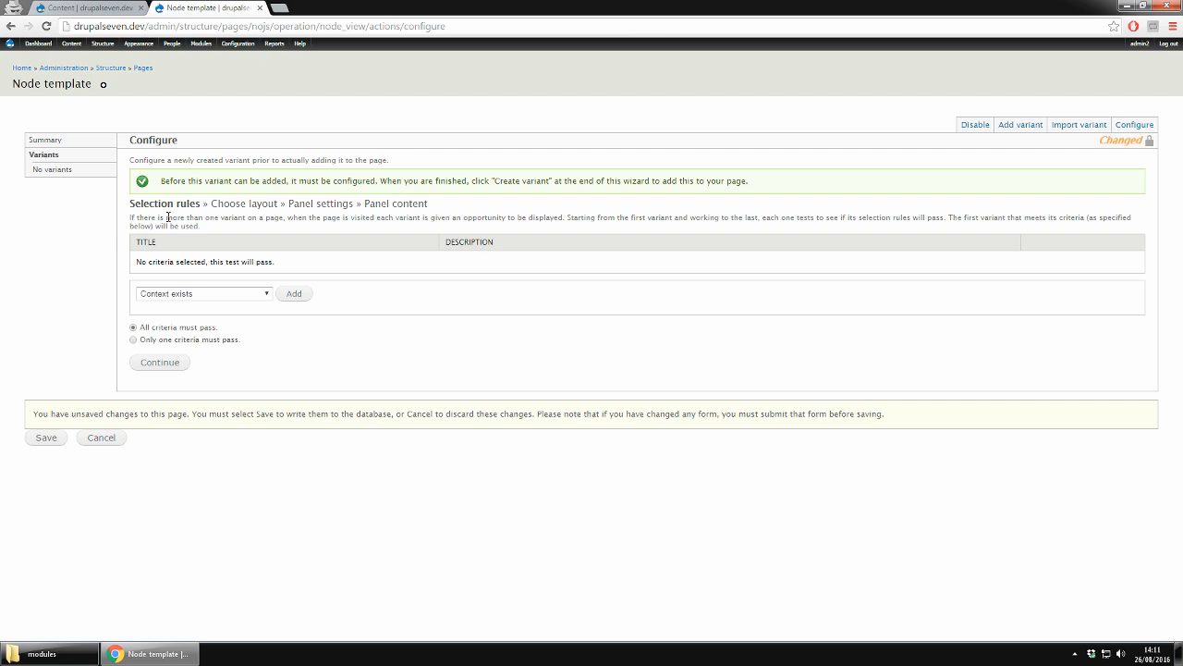
# Add a Node: type selection rule restricting the variant to Project nodes and continue to the layout choice
pyautogui.click(255, 293)
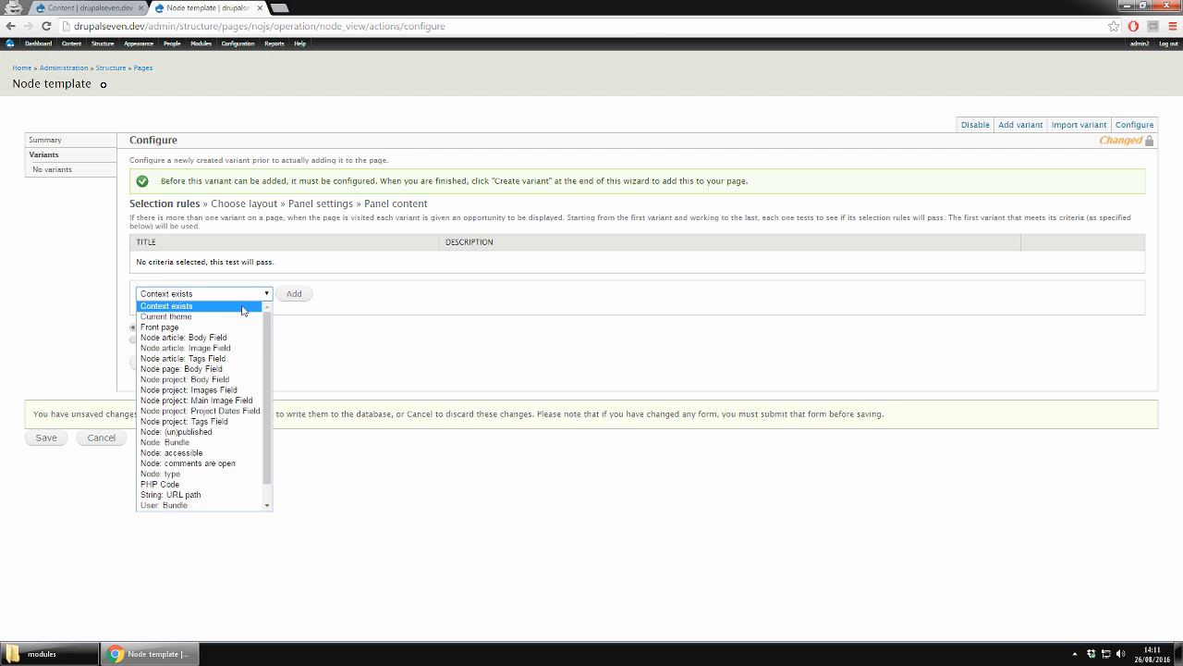
pyautogui.click(190, 474)
pyautogui.click(298, 294)
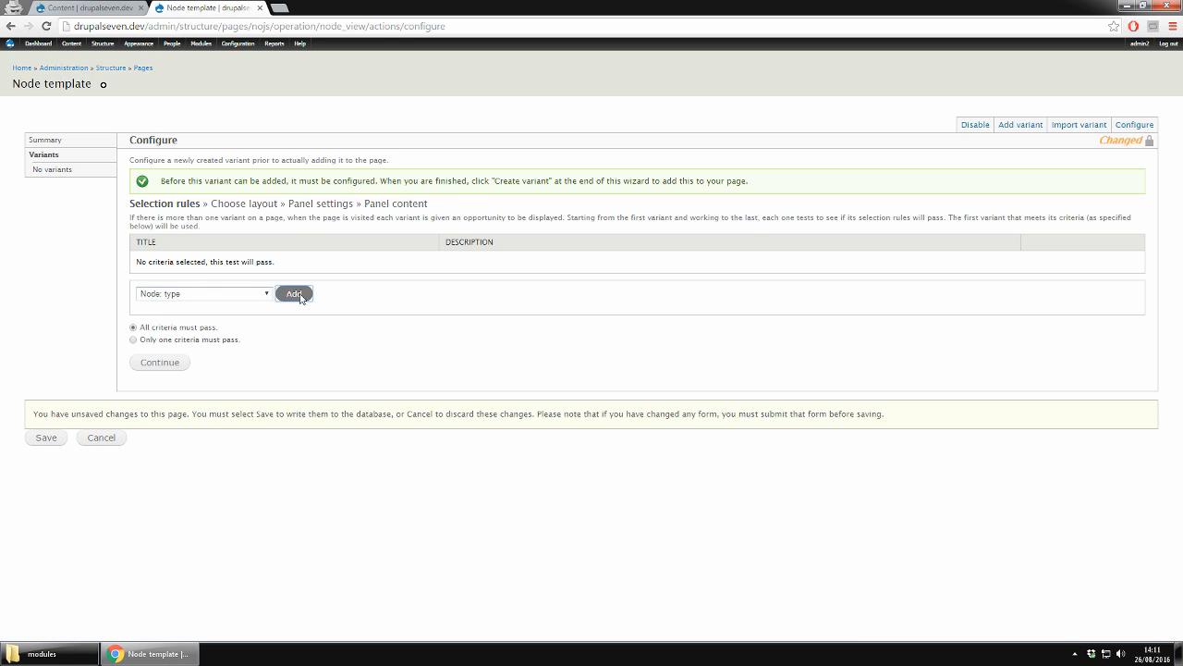
pyautogui.click(152, 221)
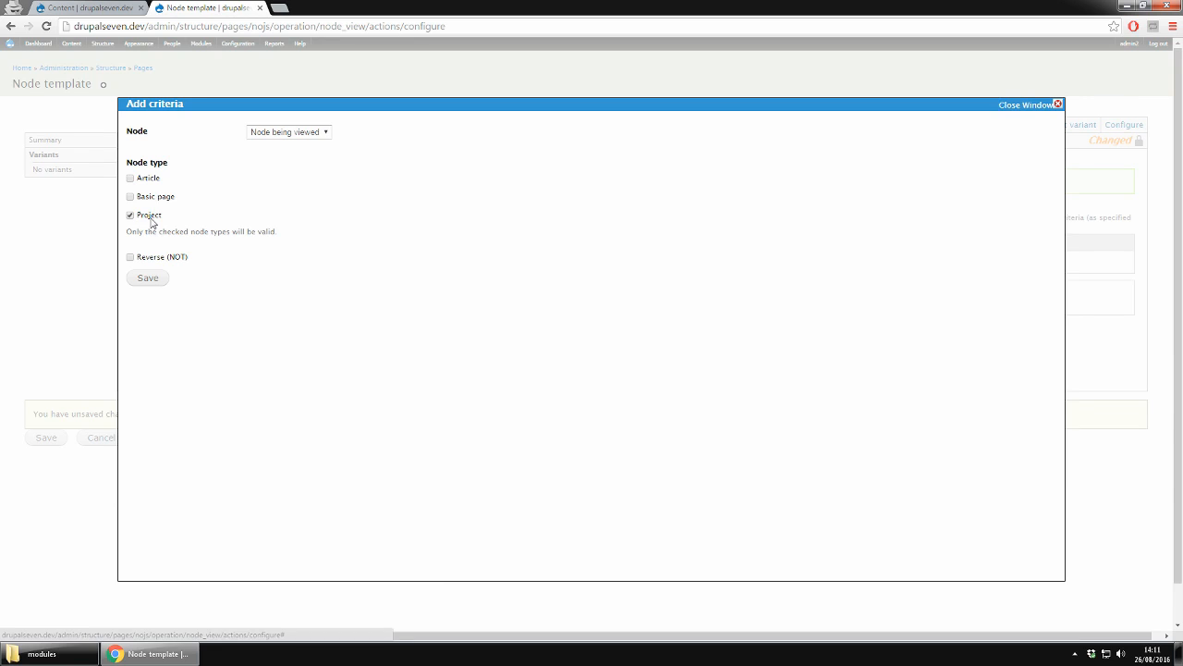
pyautogui.click(150, 278)
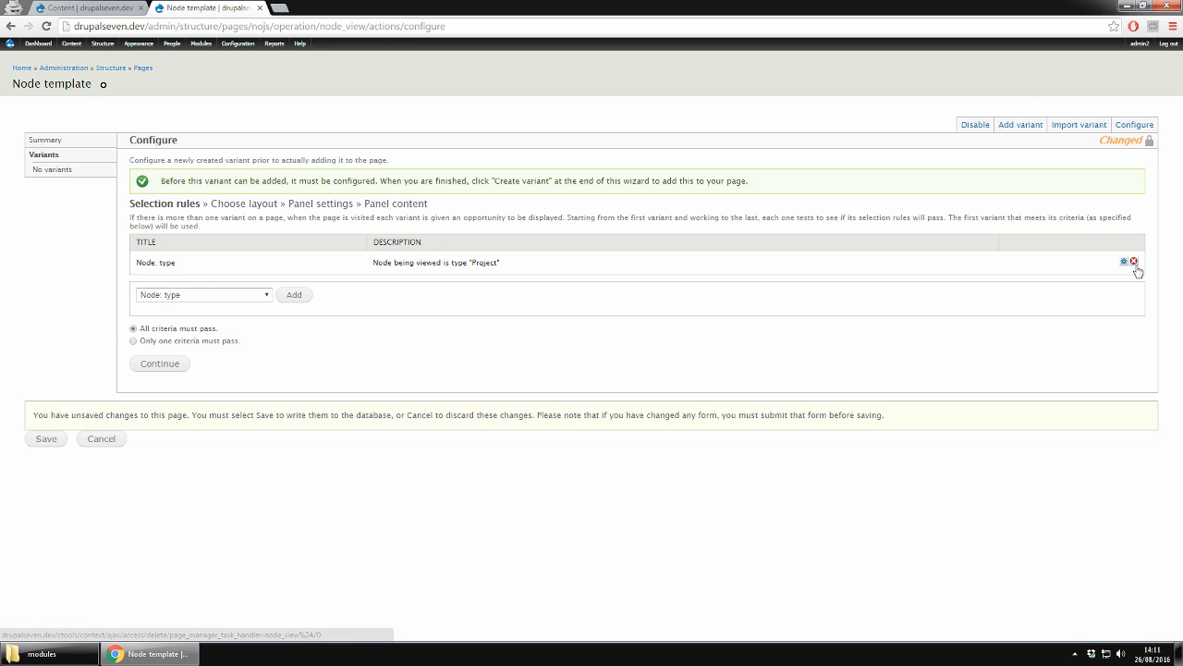
pyautogui.click(149, 369)
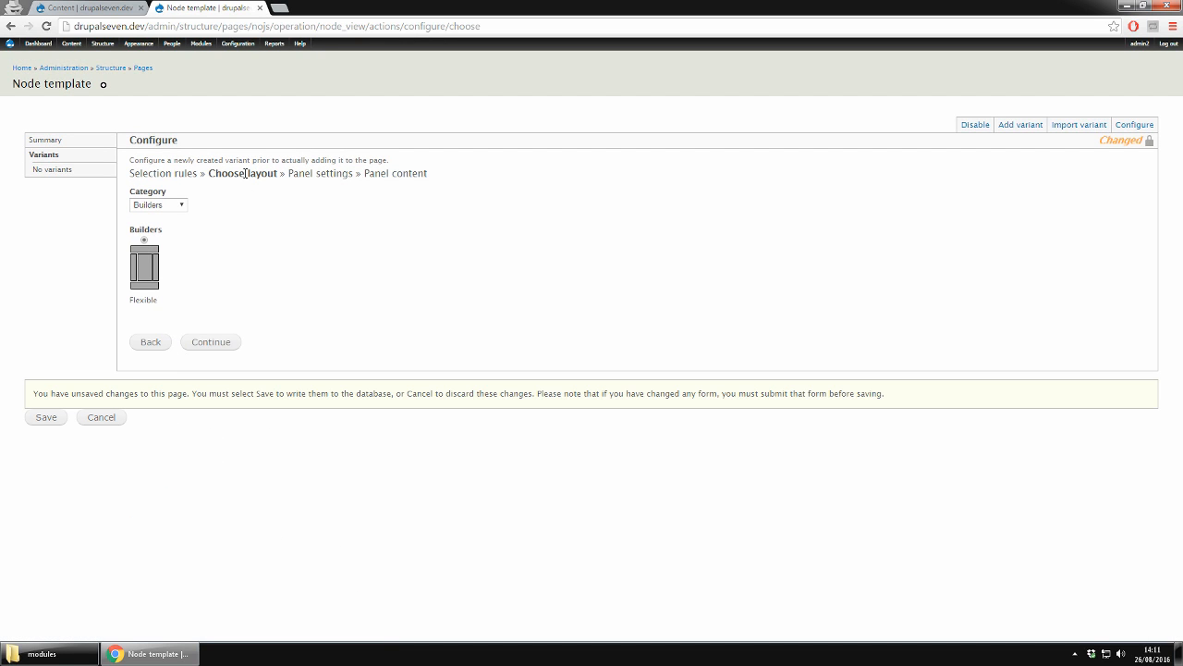
# Choose the Three column 25/50/25 stacked layout from the Columns: 3 category and accept the default panel settings
pyautogui.click(171, 205)
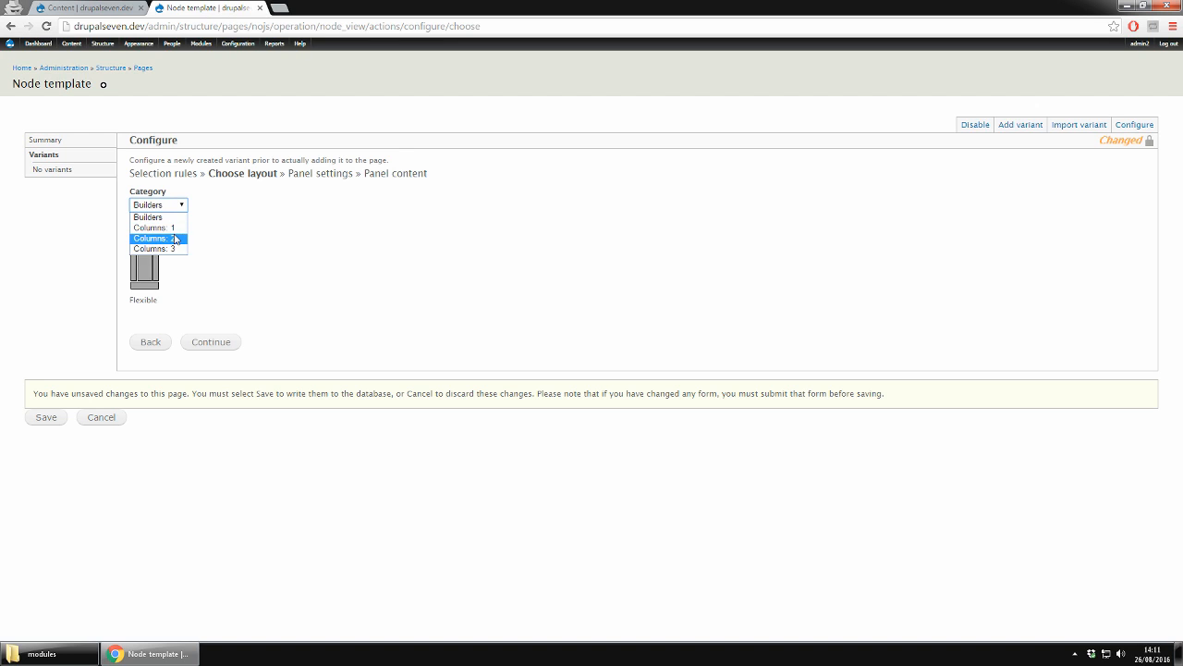
pyautogui.click(178, 239)
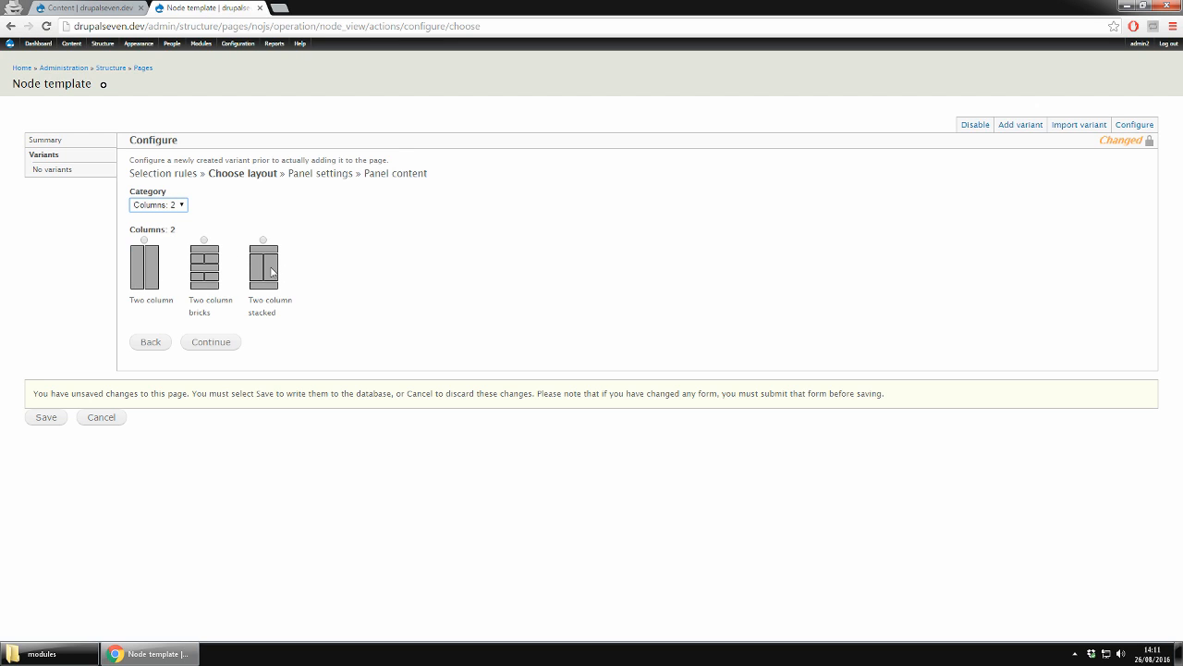
pyautogui.click(170, 205)
pyautogui.click(175, 250)
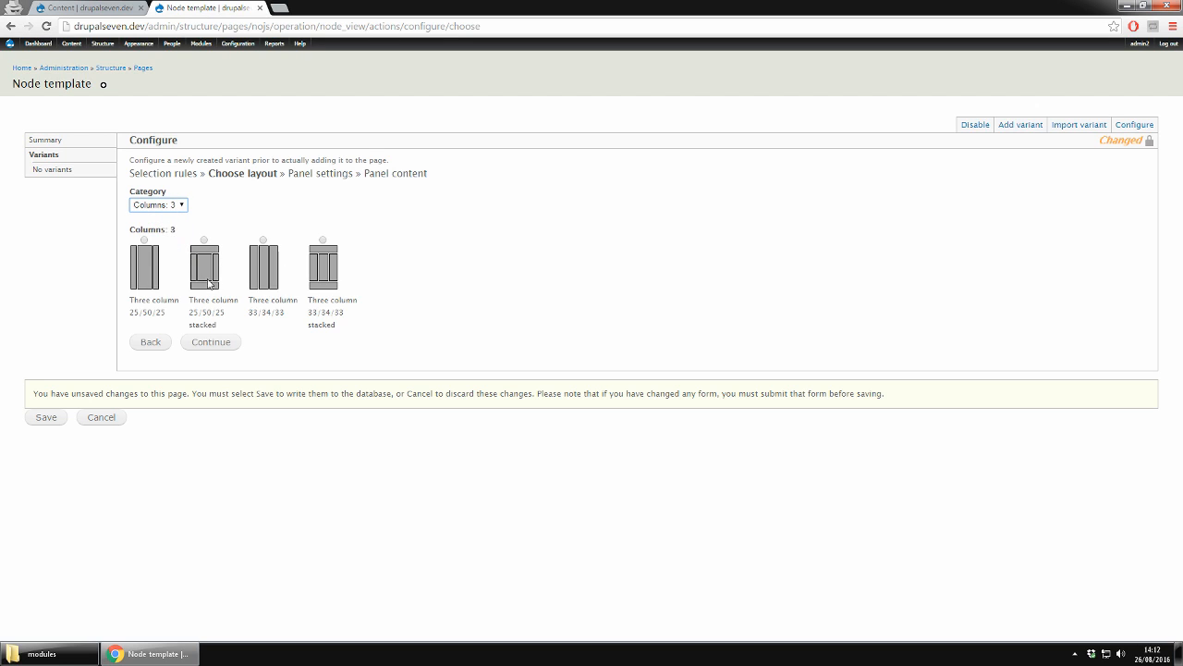
pyautogui.click(201, 275)
pyautogui.click(213, 342)
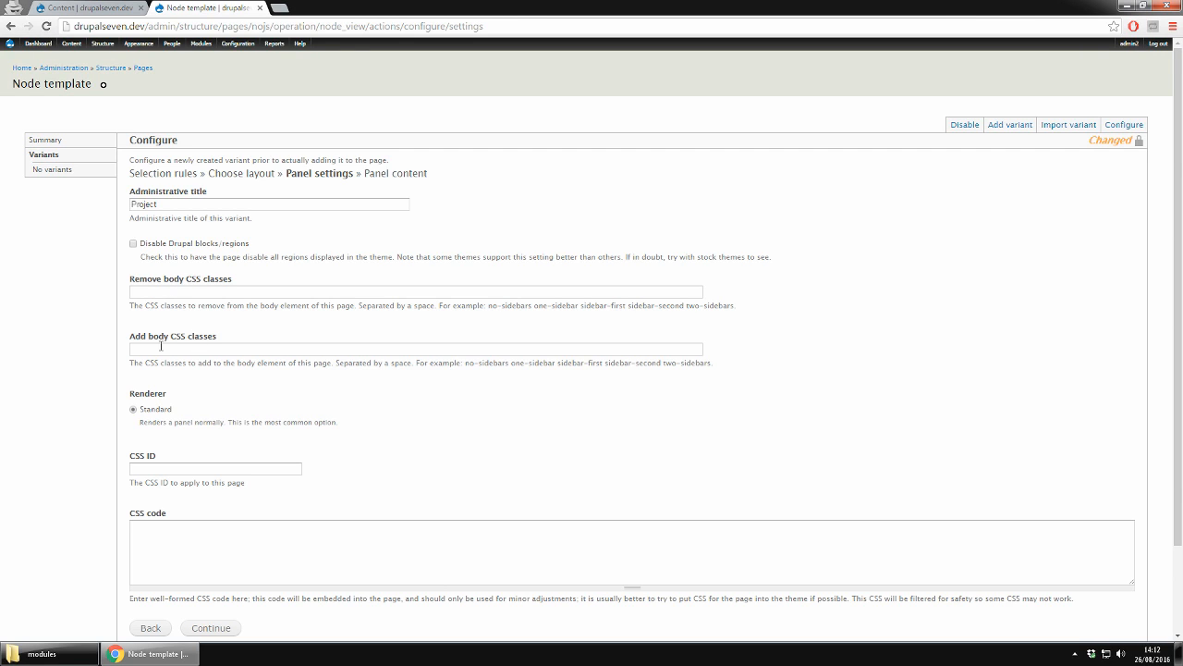
pyautogui.scroll(-2, 160, 346)
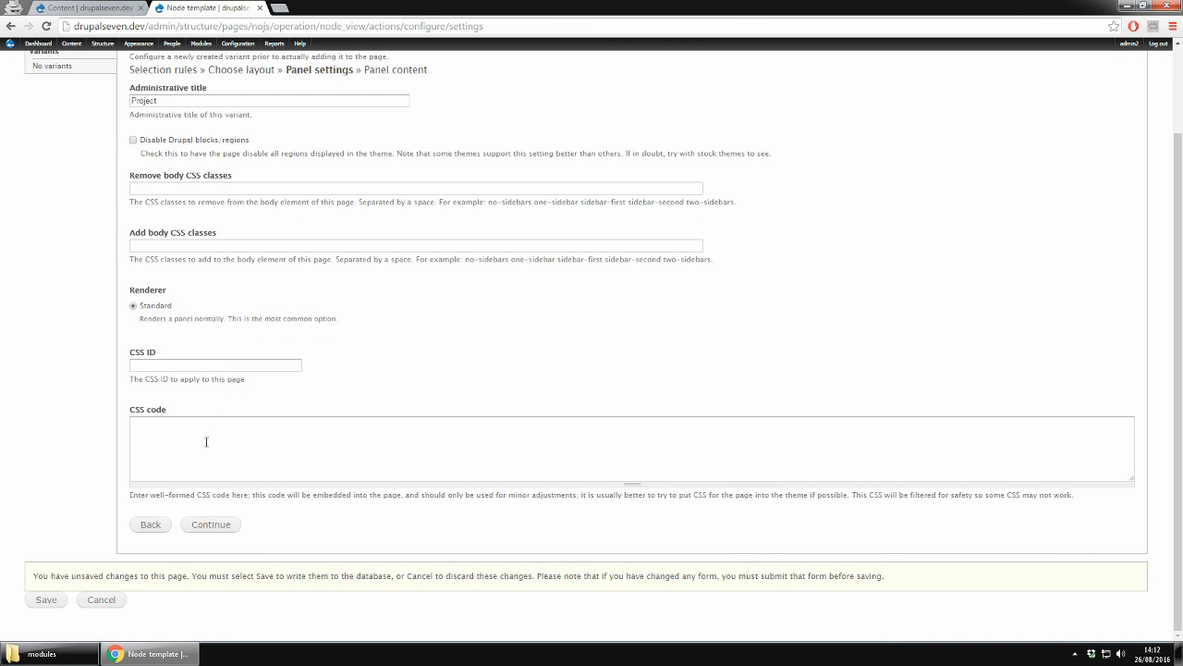
pyautogui.click(222, 525)
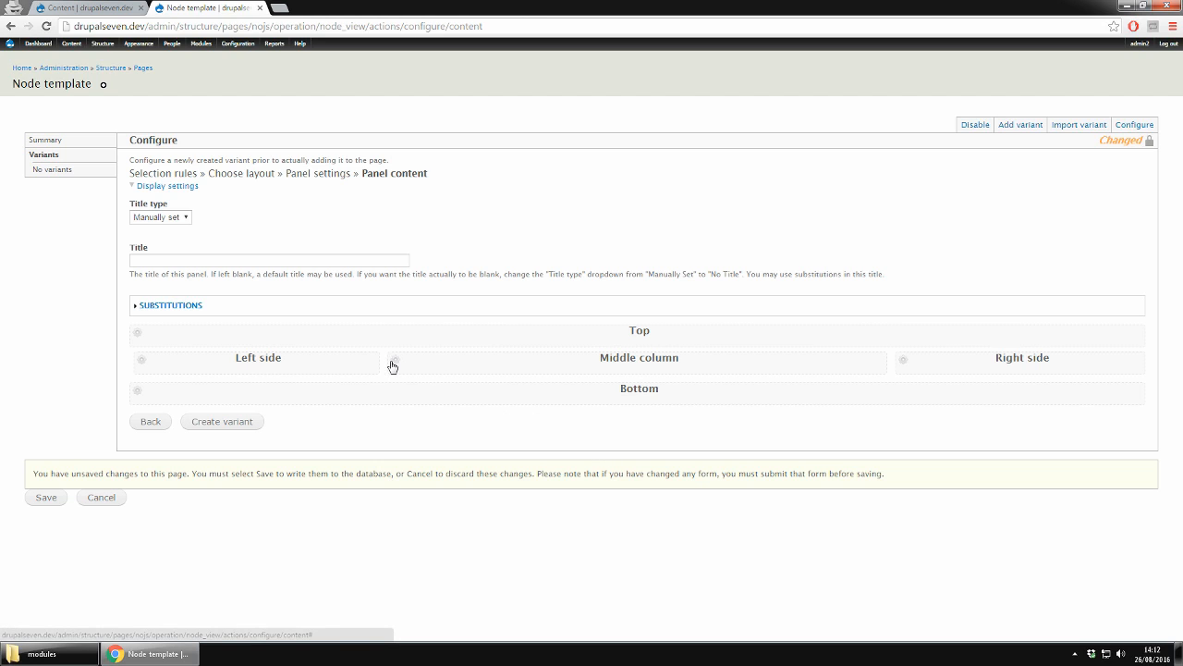
# Add Node content to the Middle column with Override title enabled, title link and node links disabled, and build mode Full content
pyautogui.click(138, 337)
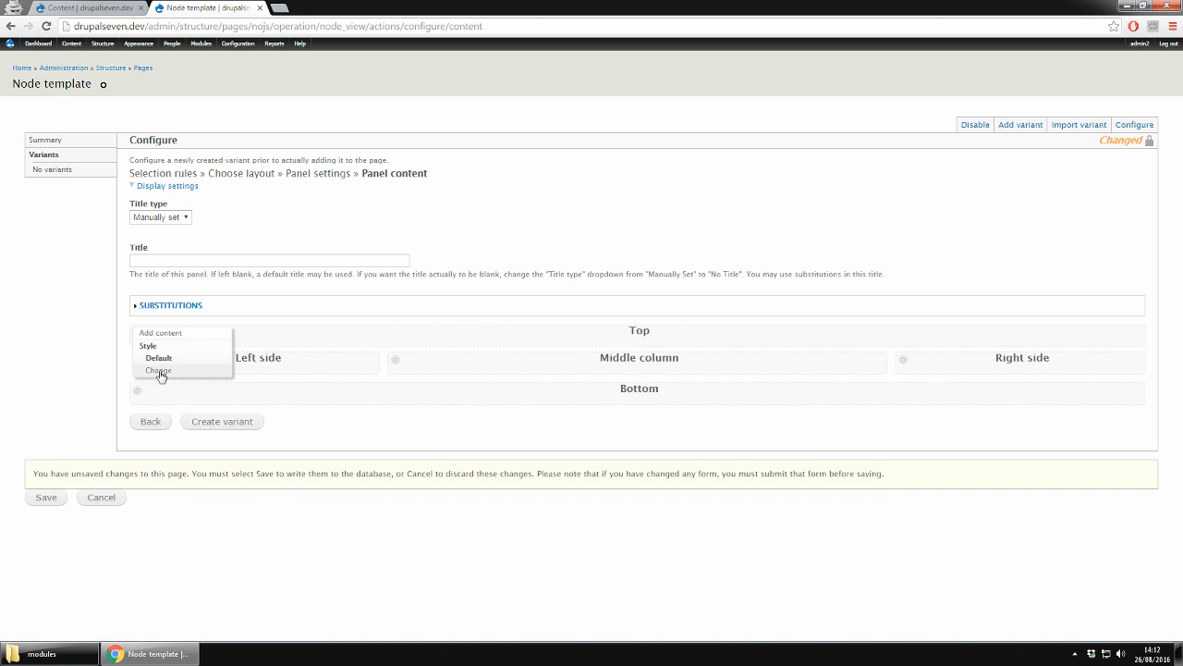
pyautogui.click(396, 367)
pyautogui.click(396, 364)
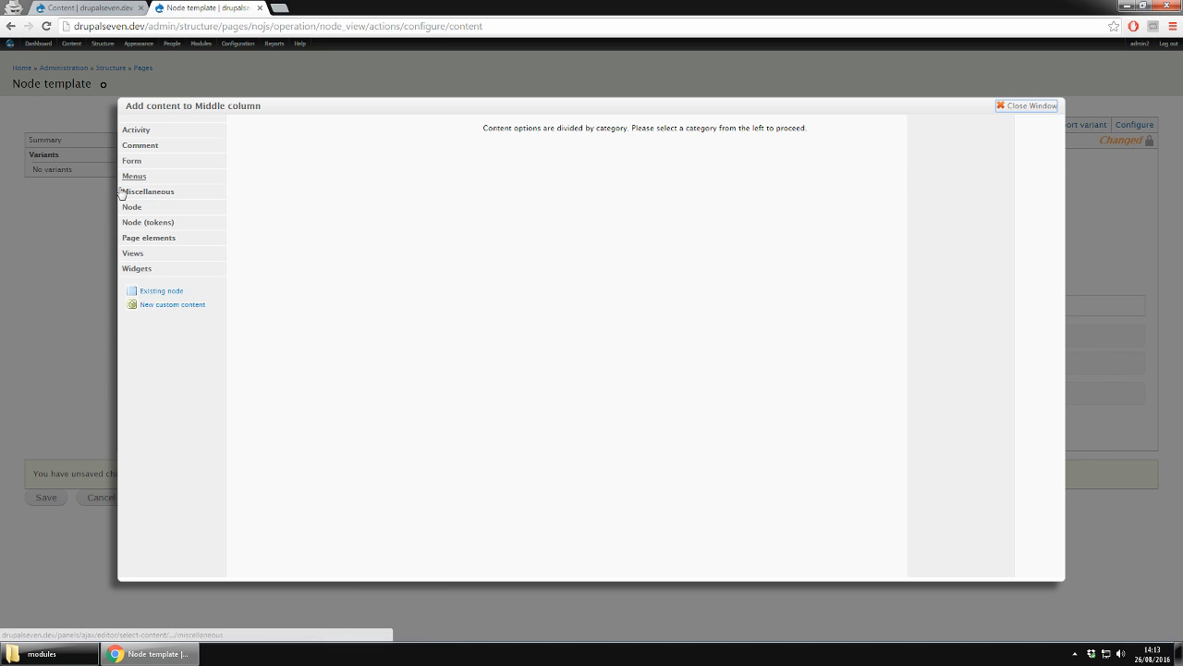
pyautogui.click(166, 207)
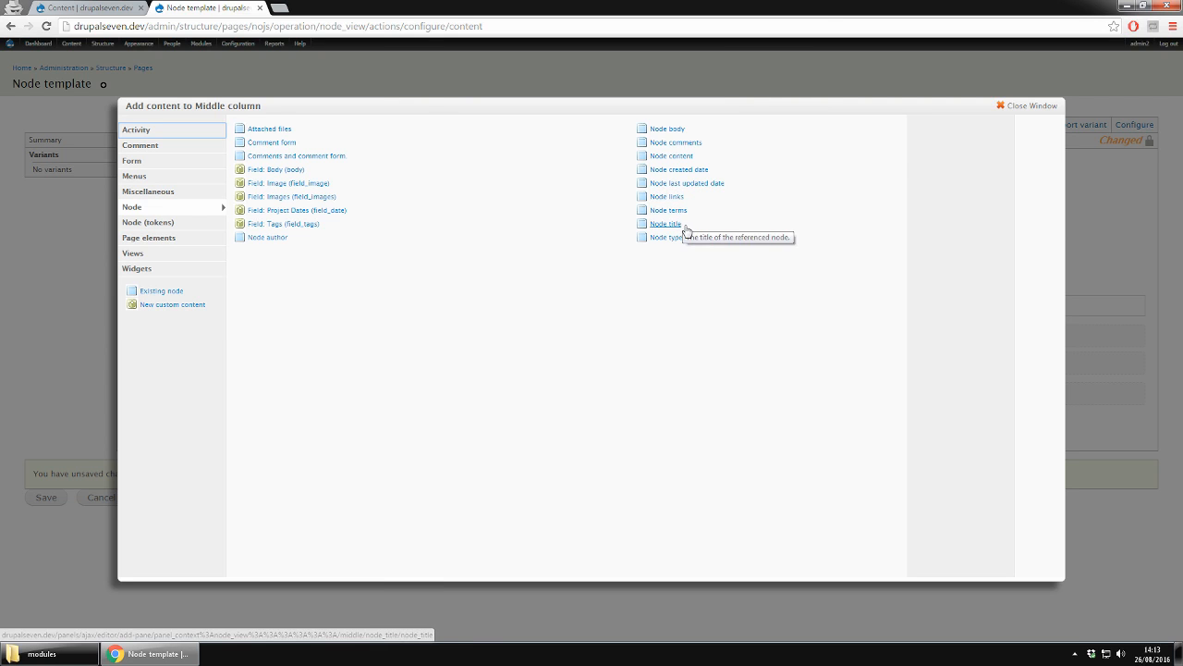
pyautogui.click(672, 159)
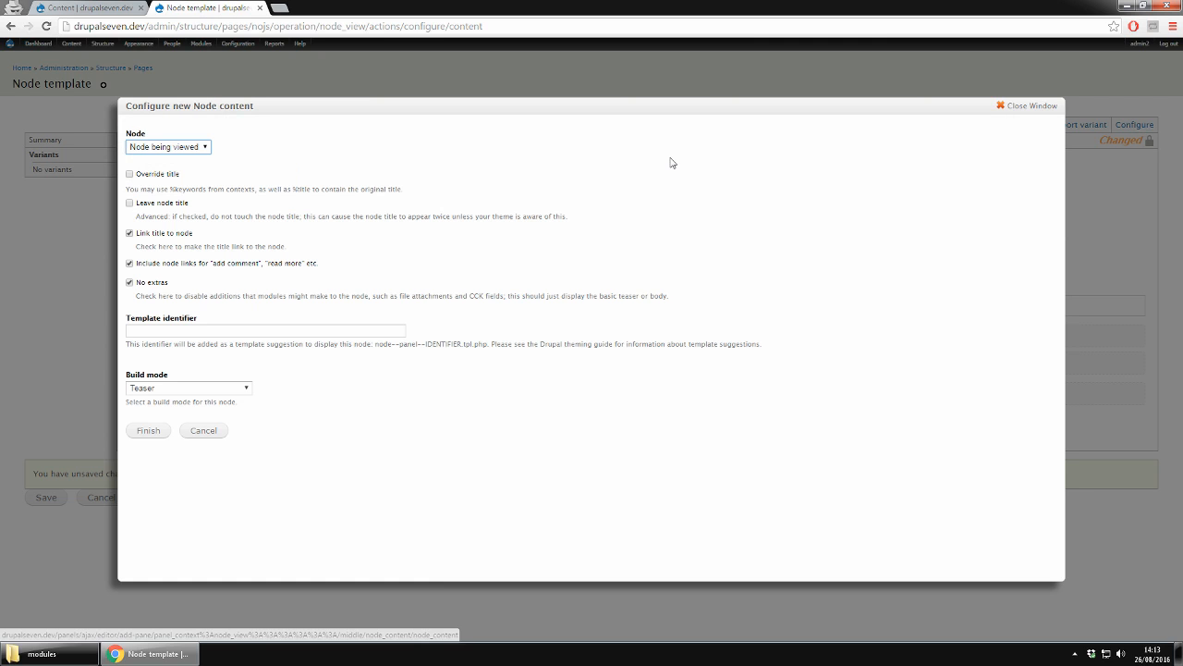
pyautogui.click(189, 147)
pyautogui.click(190, 147)
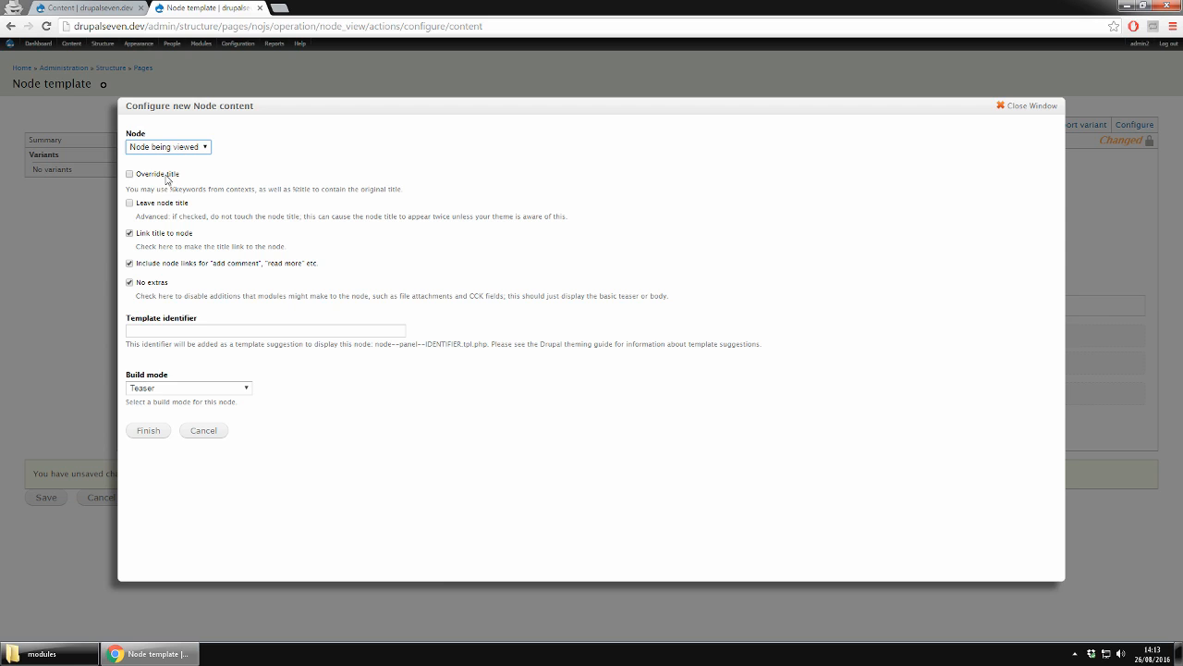
pyautogui.click(168, 179)
pyautogui.click(166, 234)
pyautogui.click(202, 389)
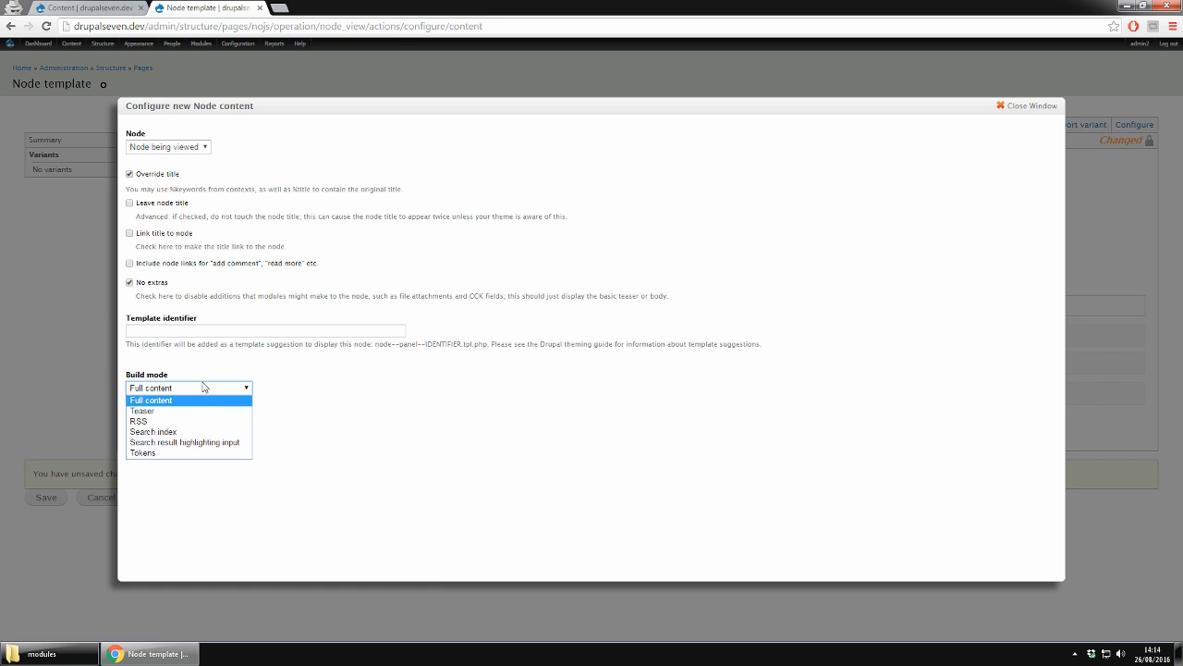
pyautogui.click(203, 394)
pyautogui.click(158, 436)
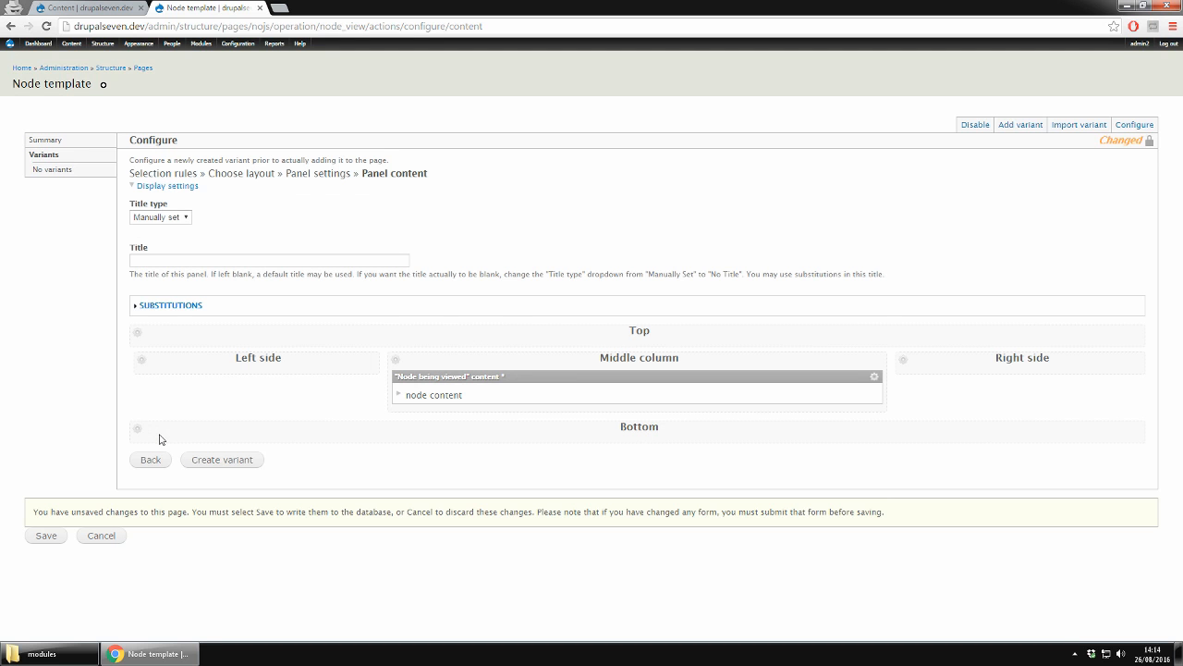
pyautogui.moveTo(507, 377)
pyautogui.mouseDown()
pyautogui.moveTo(488, 326)
pyautogui.moveTo(481, 346)
pyautogui.moveTo(545, 377)
pyautogui.moveTo(518, 375)
pyautogui.mouseUp()
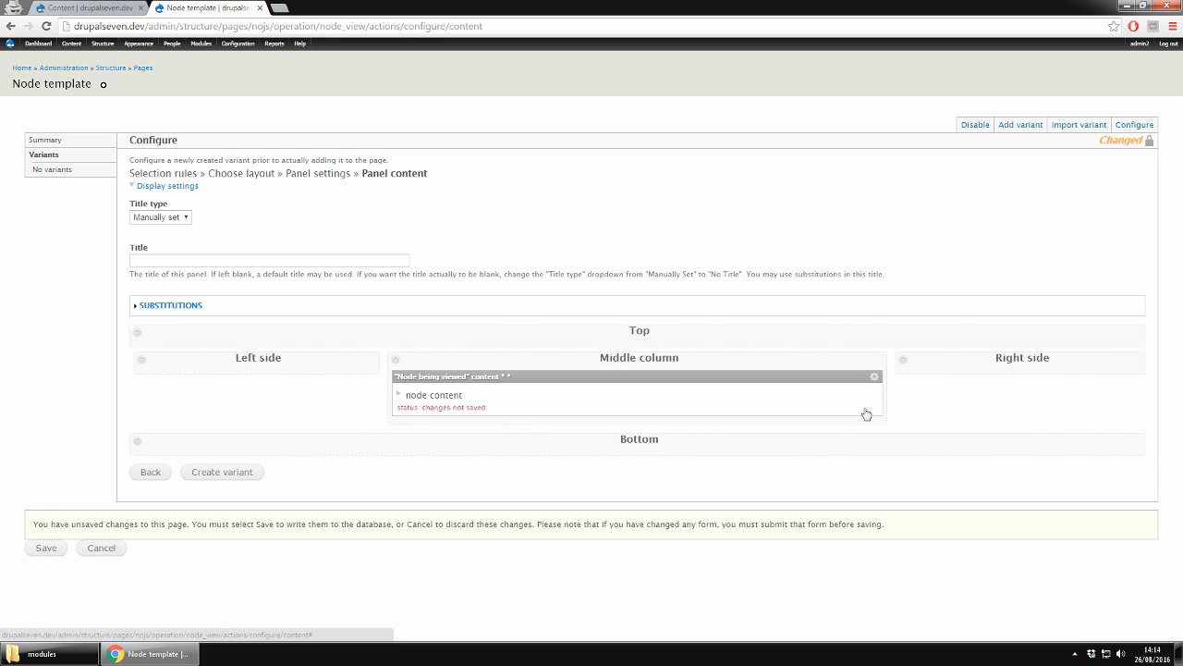
# Add the Node author pane to the Right side region with Link to author profile disabled
pyautogui.click(909, 362)
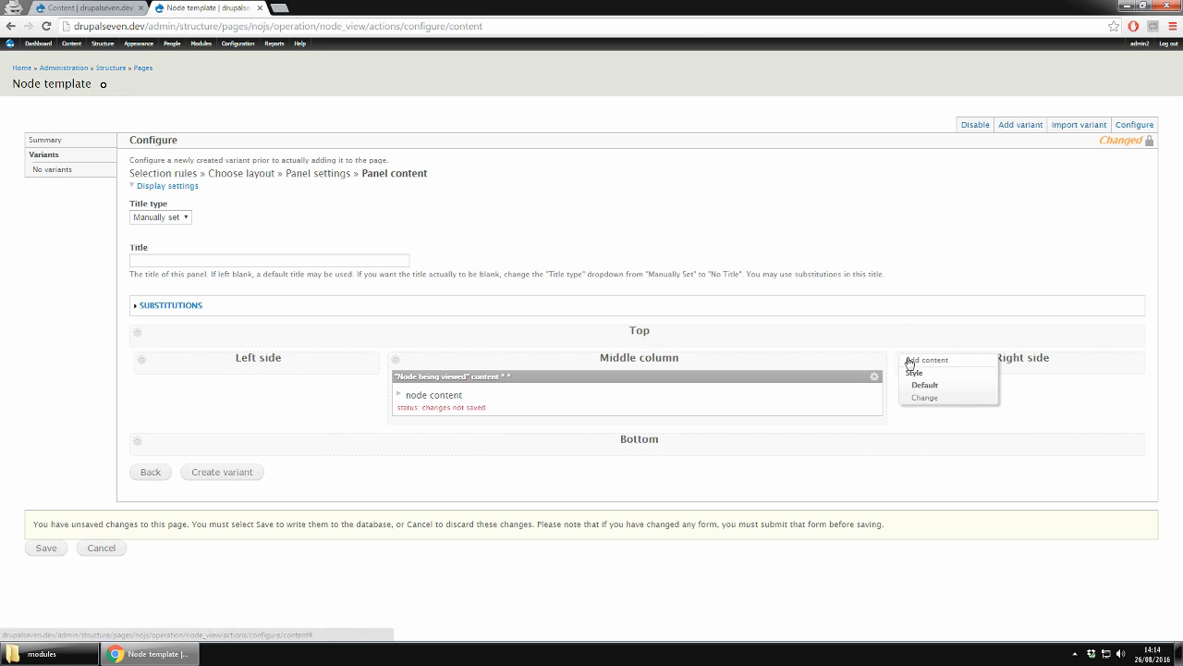
pyautogui.click(909, 361)
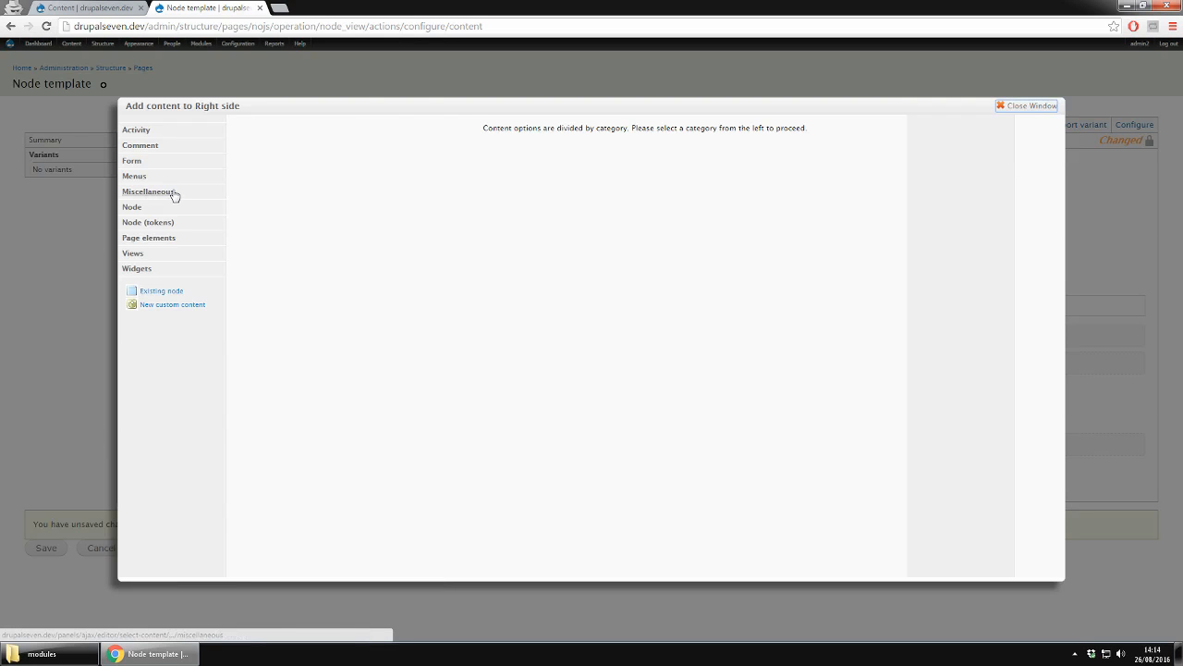
pyautogui.click(139, 209)
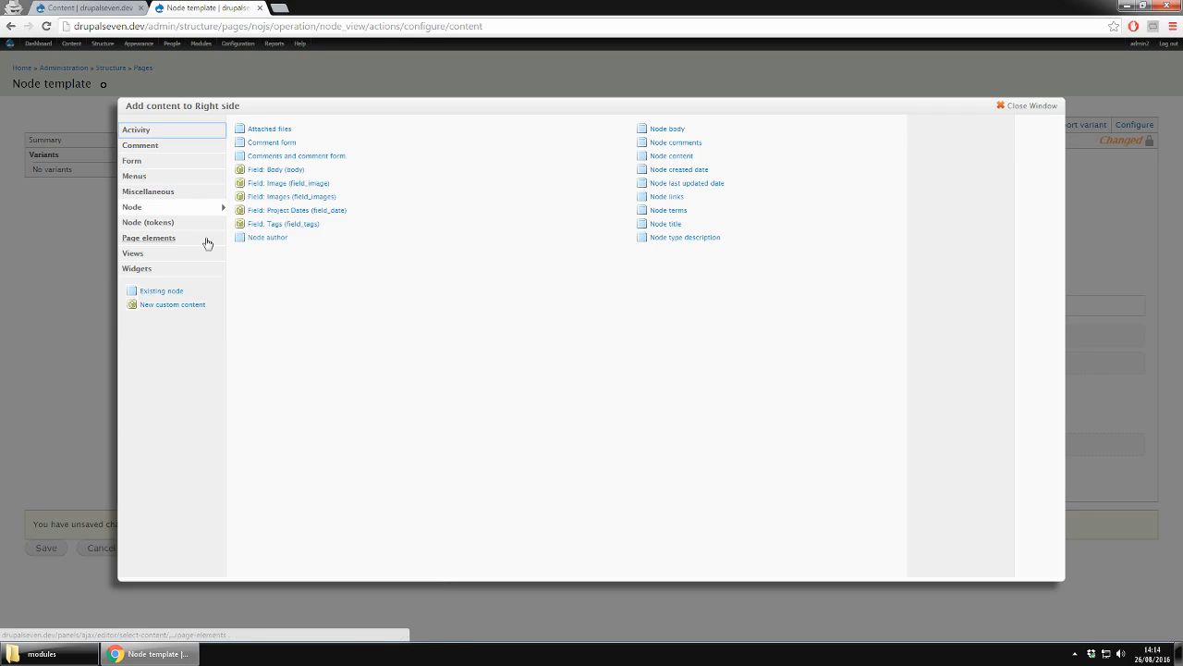
pyautogui.click(265, 241)
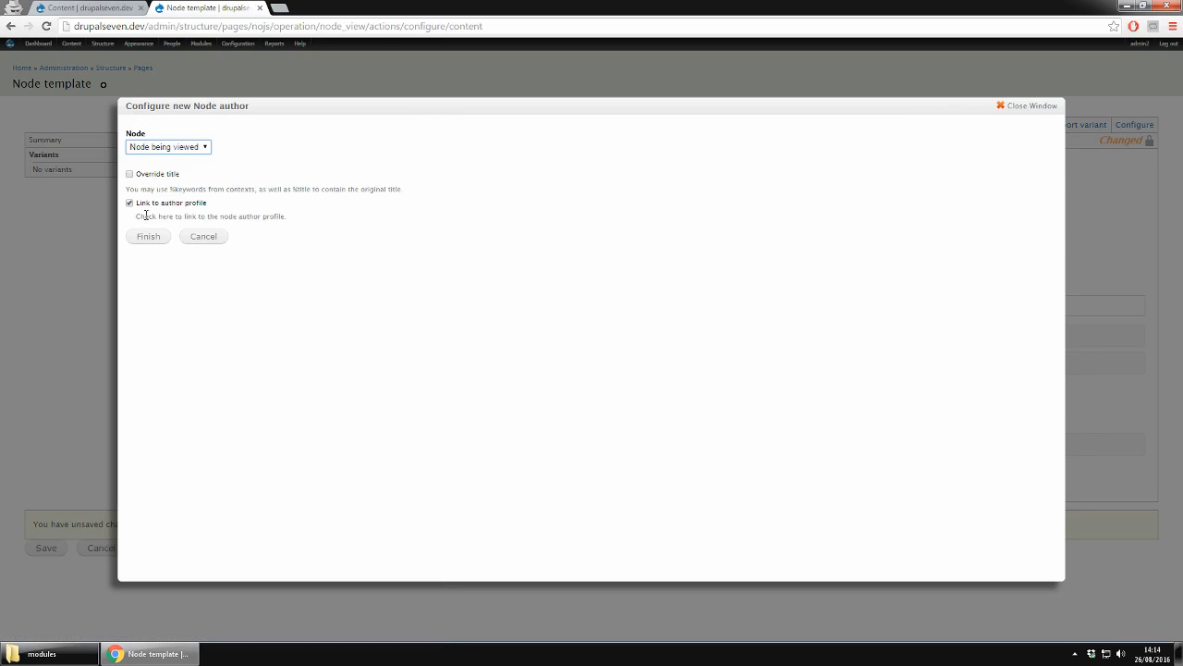
pyautogui.click(154, 203)
pyautogui.click(152, 239)
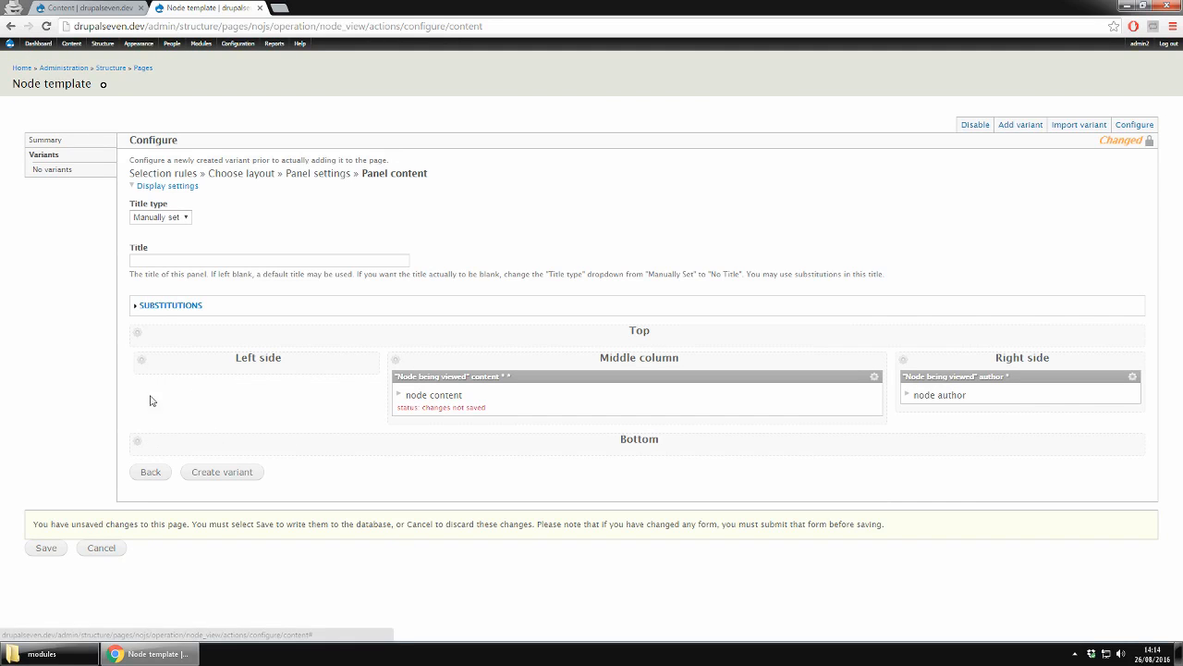
# Add the Who's online activity pane to the Left side region with Override title enabled
pyautogui.click(145, 361)
pyautogui.click(148, 360)
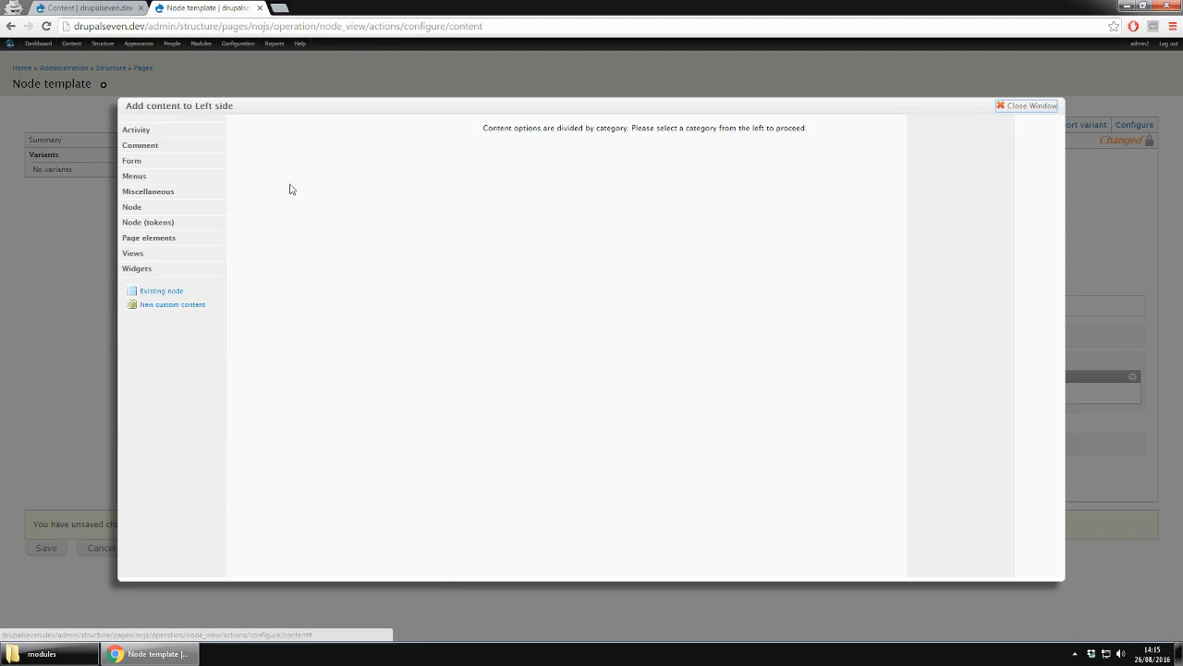
pyautogui.click(139, 133)
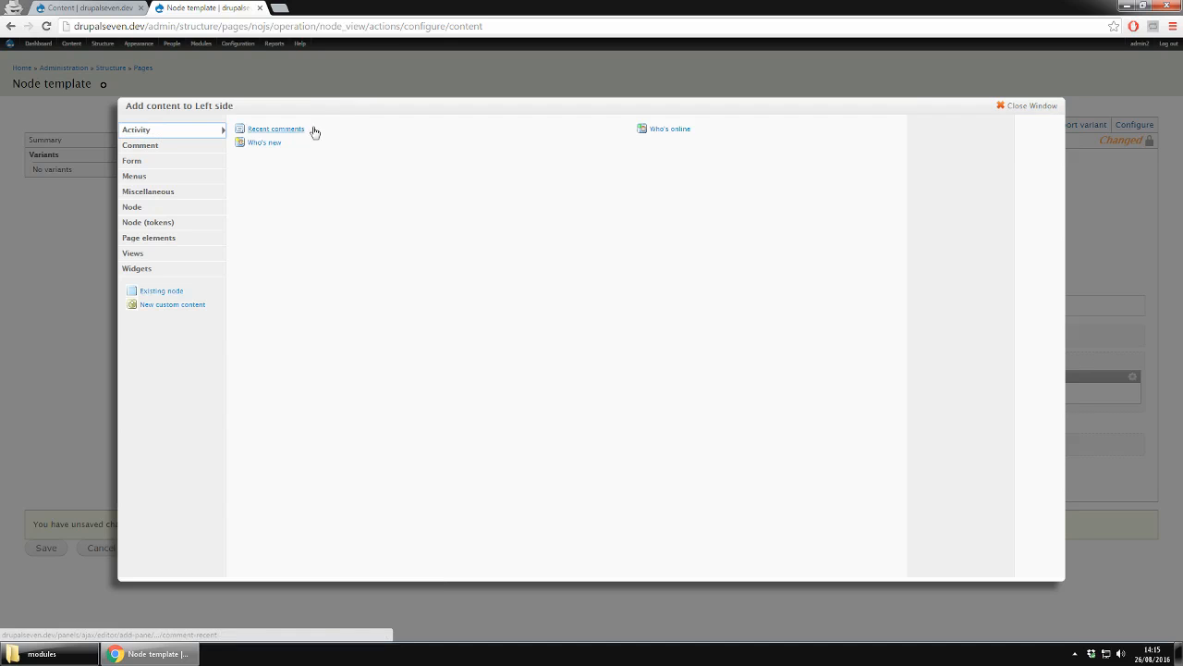
pyautogui.click(689, 131)
pyautogui.click(140, 132)
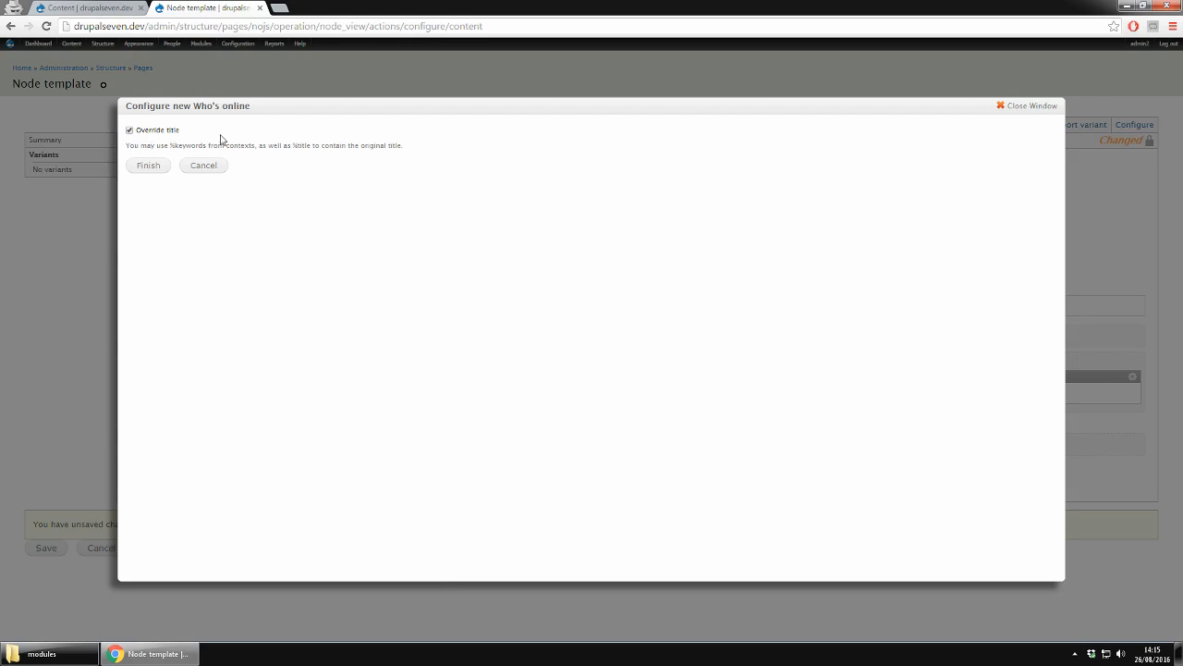
pyautogui.click(145, 167)
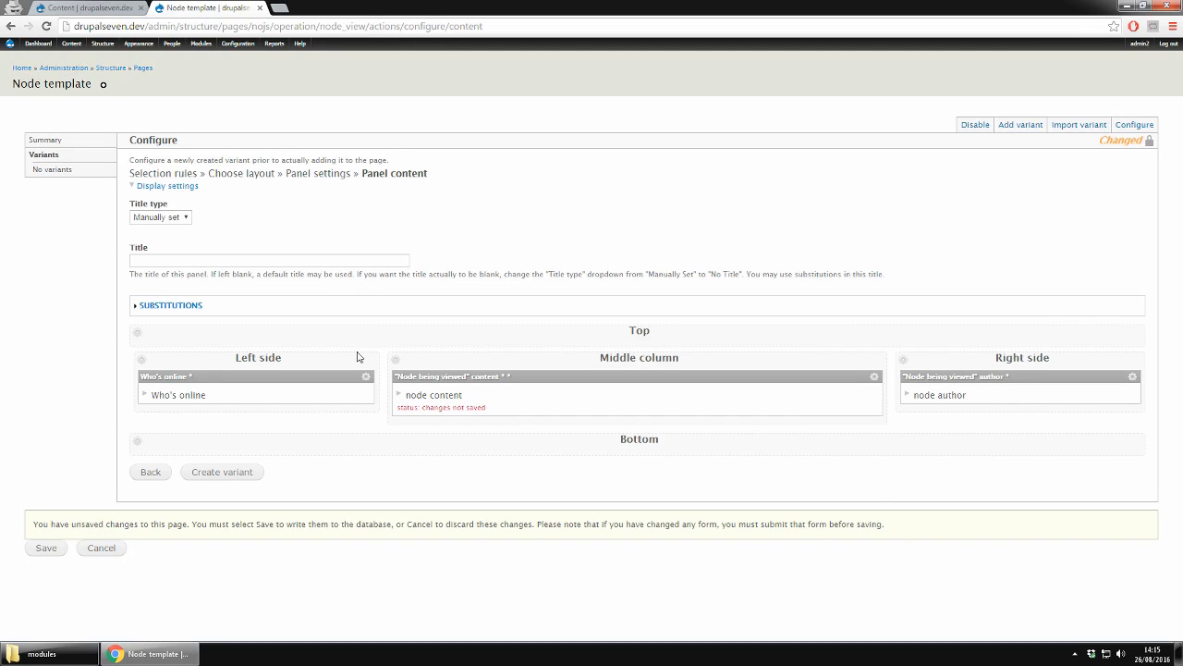
# Add the Main menu pane to the Top region with Override title enabled
pyautogui.click(137, 334)
pyautogui.click(141, 346)
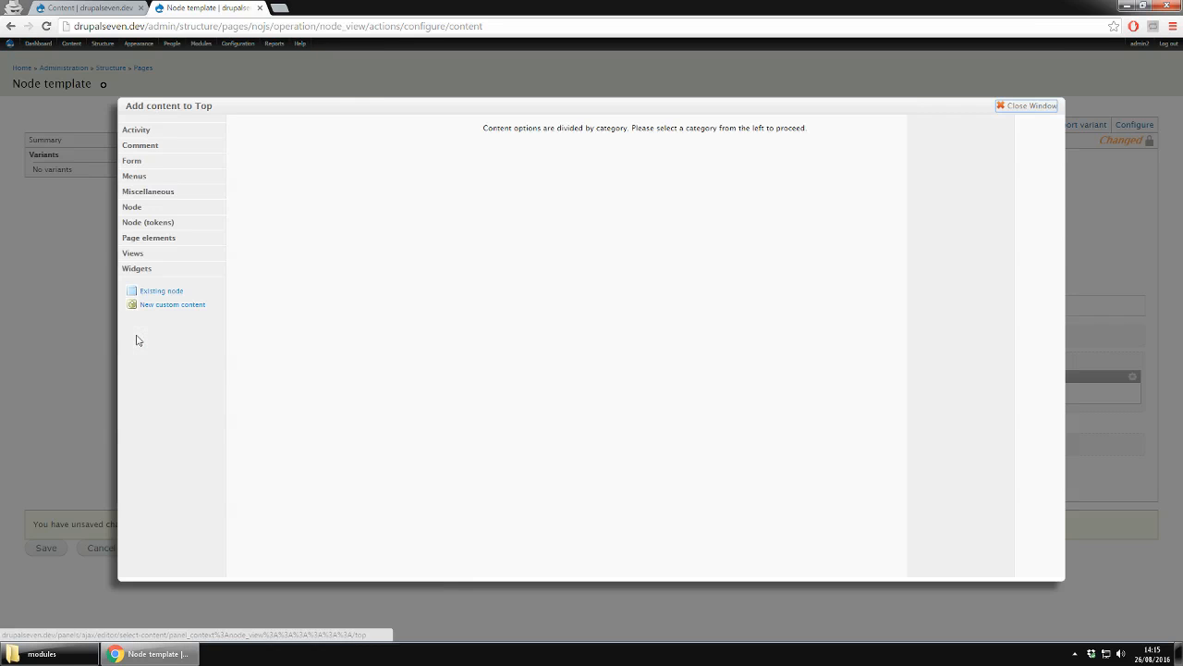
pyautogui.click(157, 146)
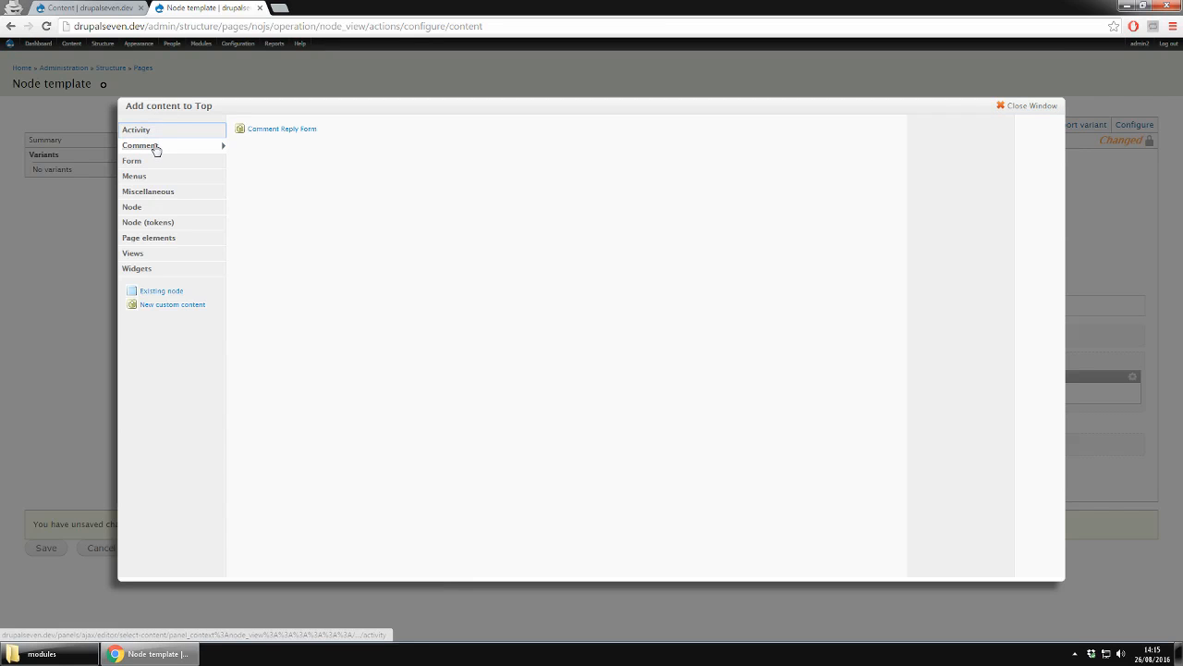
pyautogui.click(133, 163)
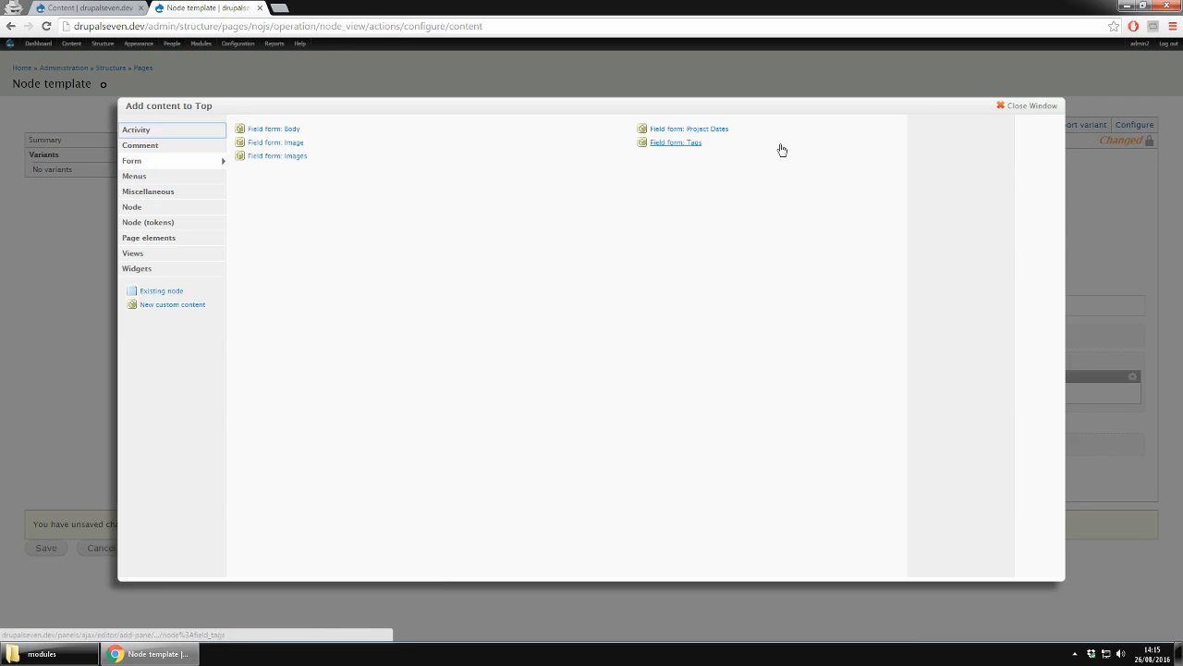
pyautogui.click(197, 181)
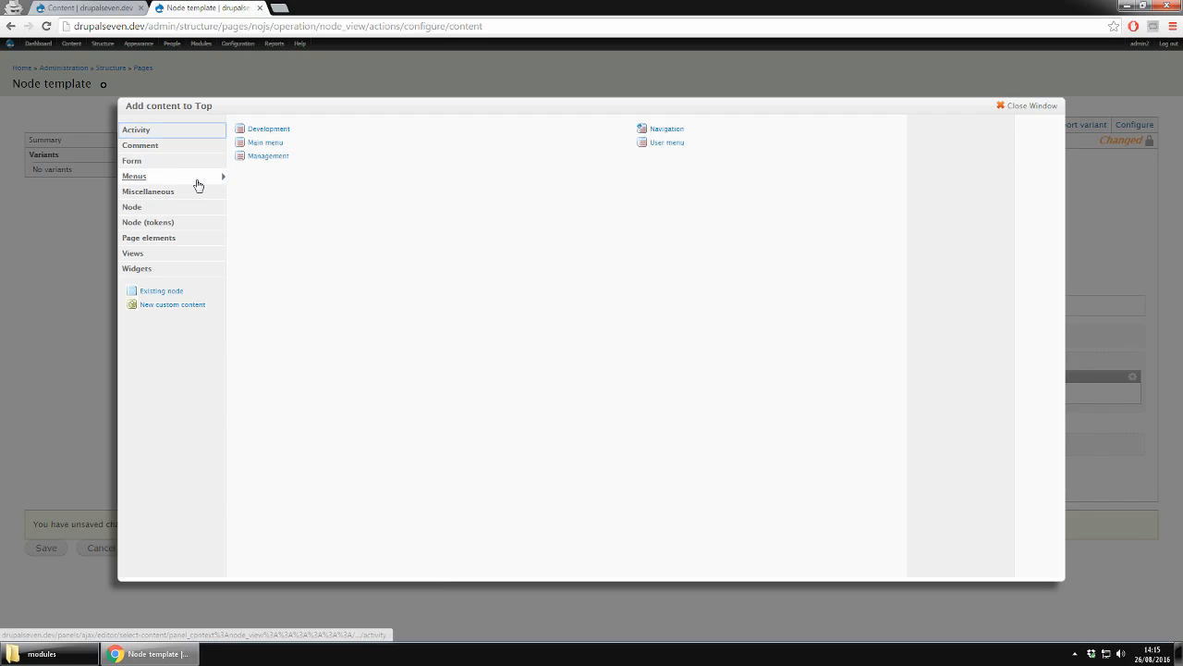
pyautogui.click(282, 146)
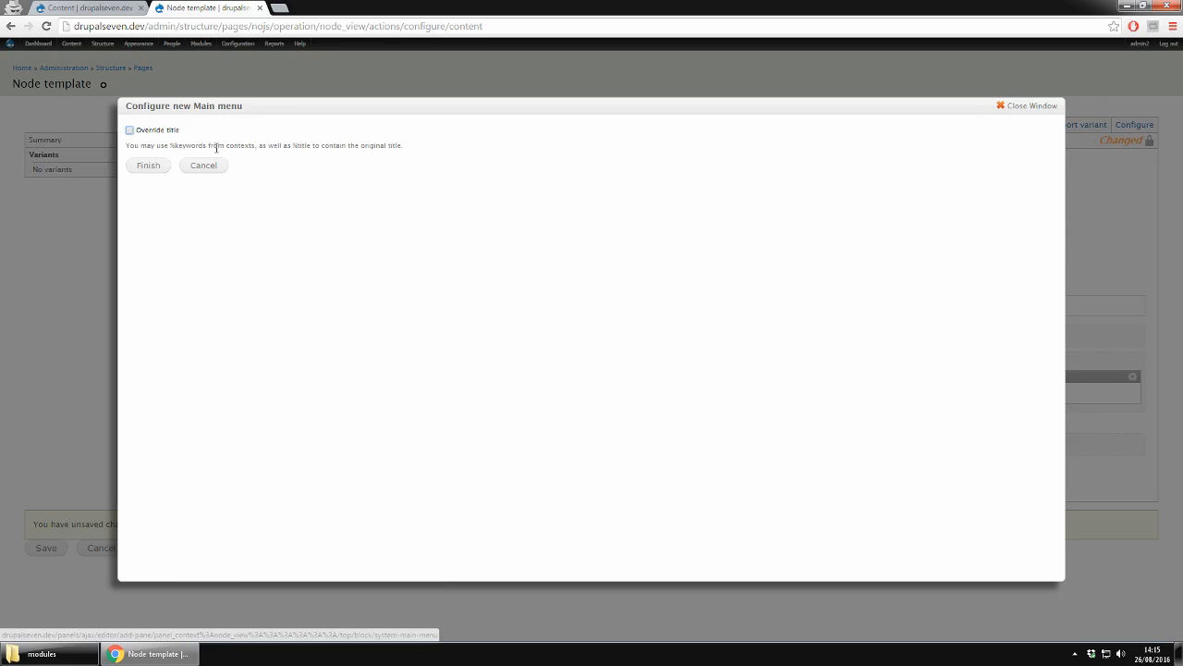
pyautogui.click(175, 131)
pyautogui.click(149, 166)
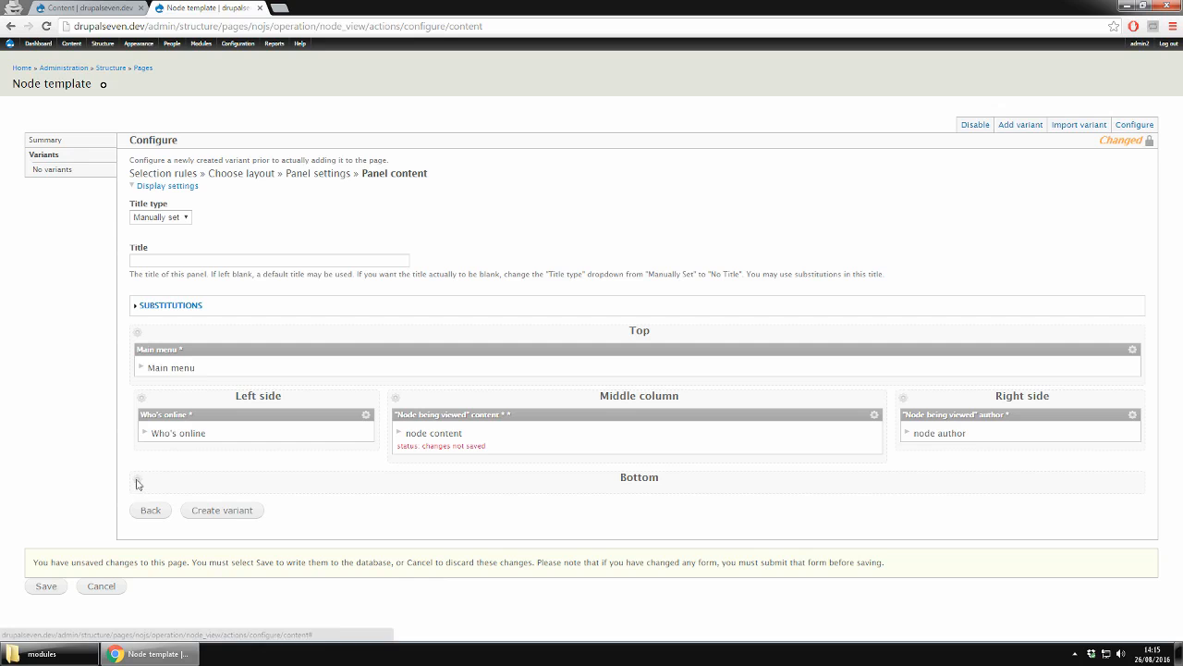
# Add the User menu pane to the Bottom region with Override title enabled
pyautogui.click(137, 481)
pyautogui.click(148, 490)
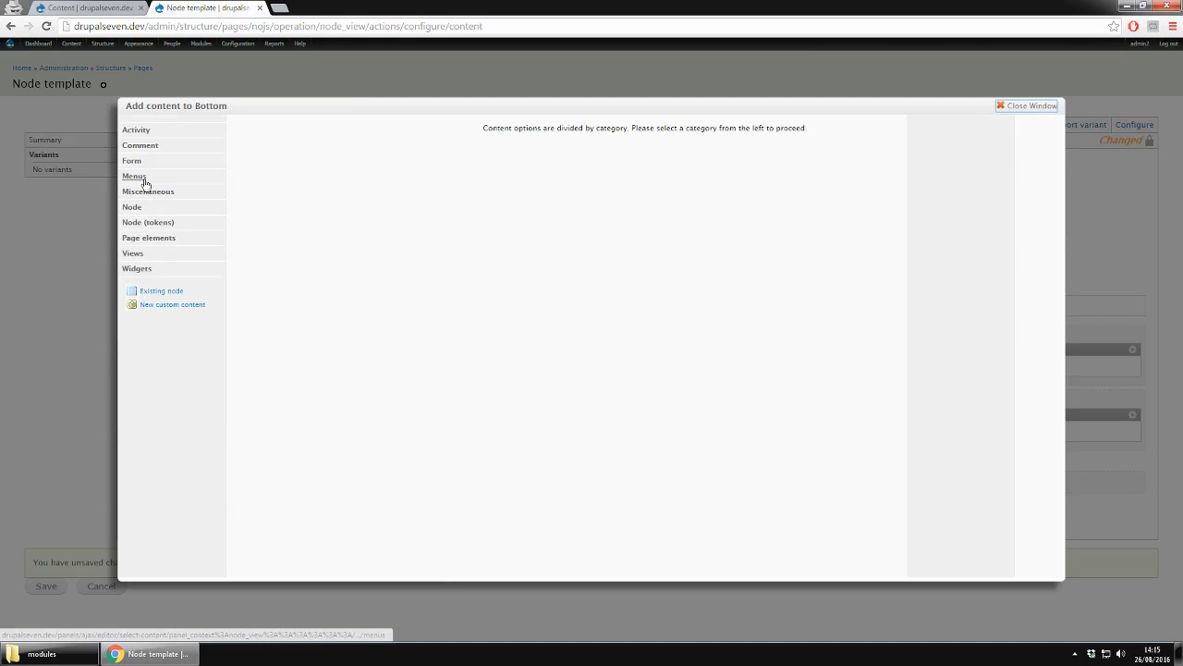
pyautogui.click(150, 192)
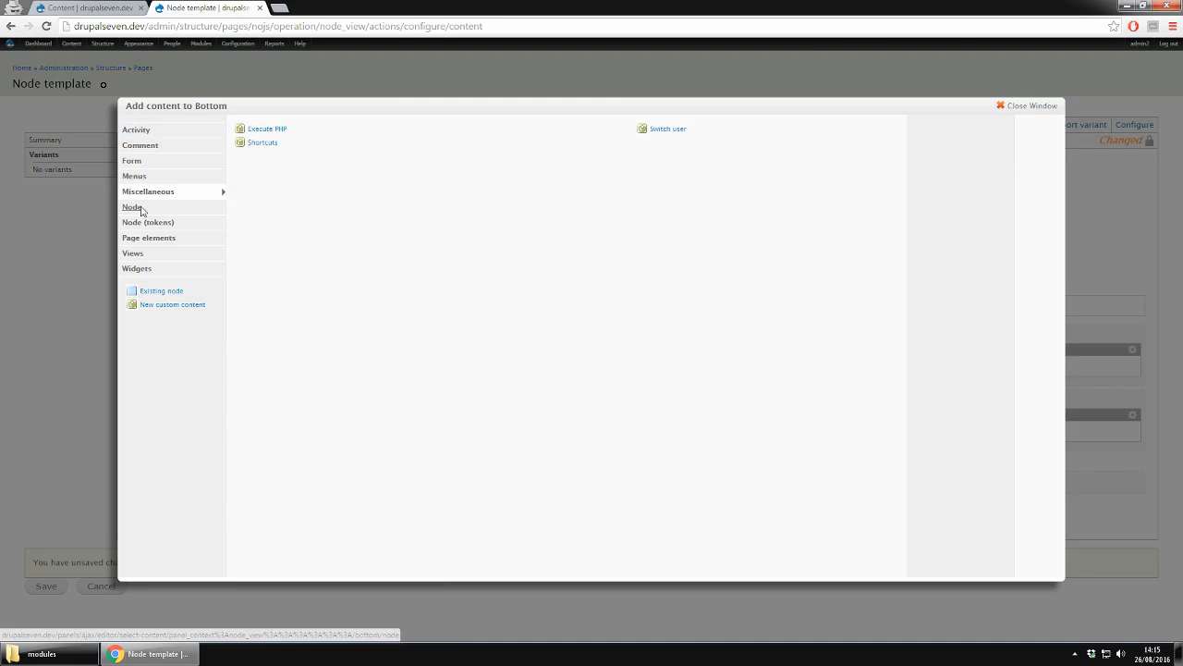
pyautogui.click(142, 209)
pyautogui.click(148, 224)
pyautogui.click(150, 238)
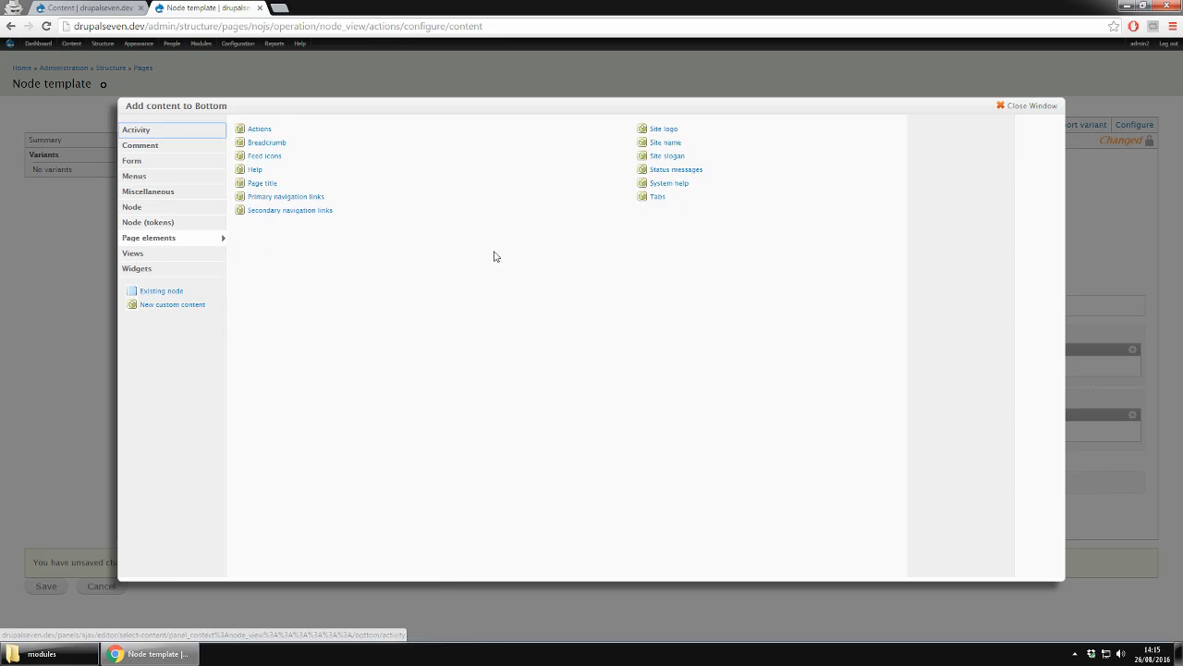
pyautogui.click(177, 255)
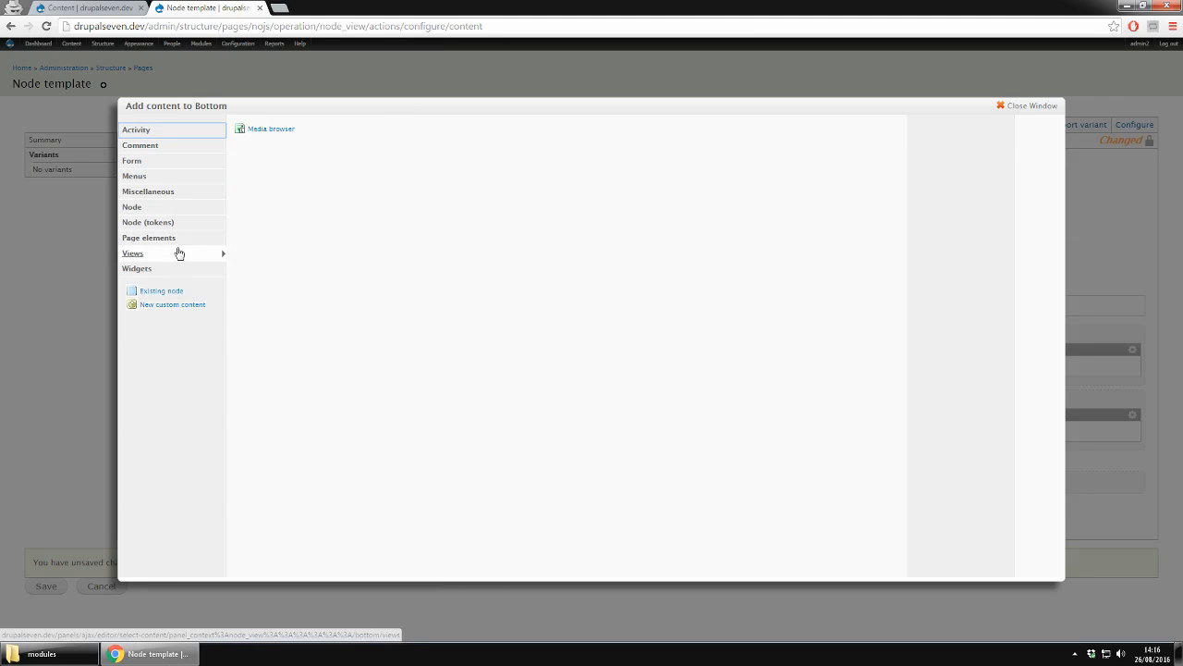
pyautogui.click(204, 271)
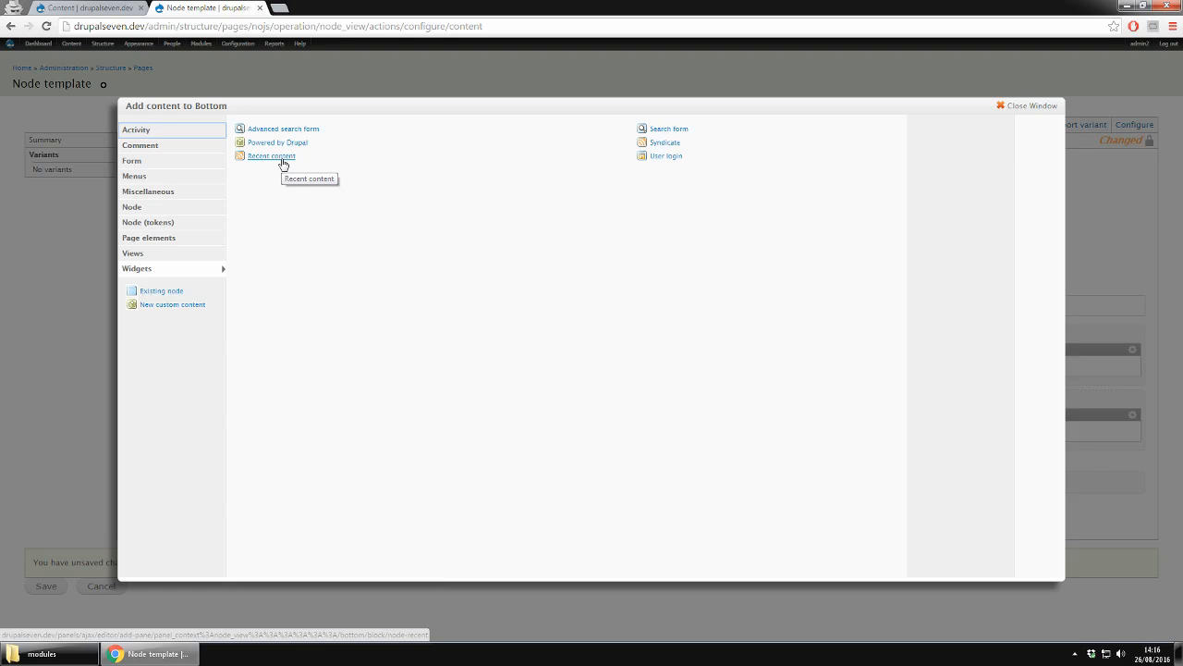
pyautogui.click(200, 180)
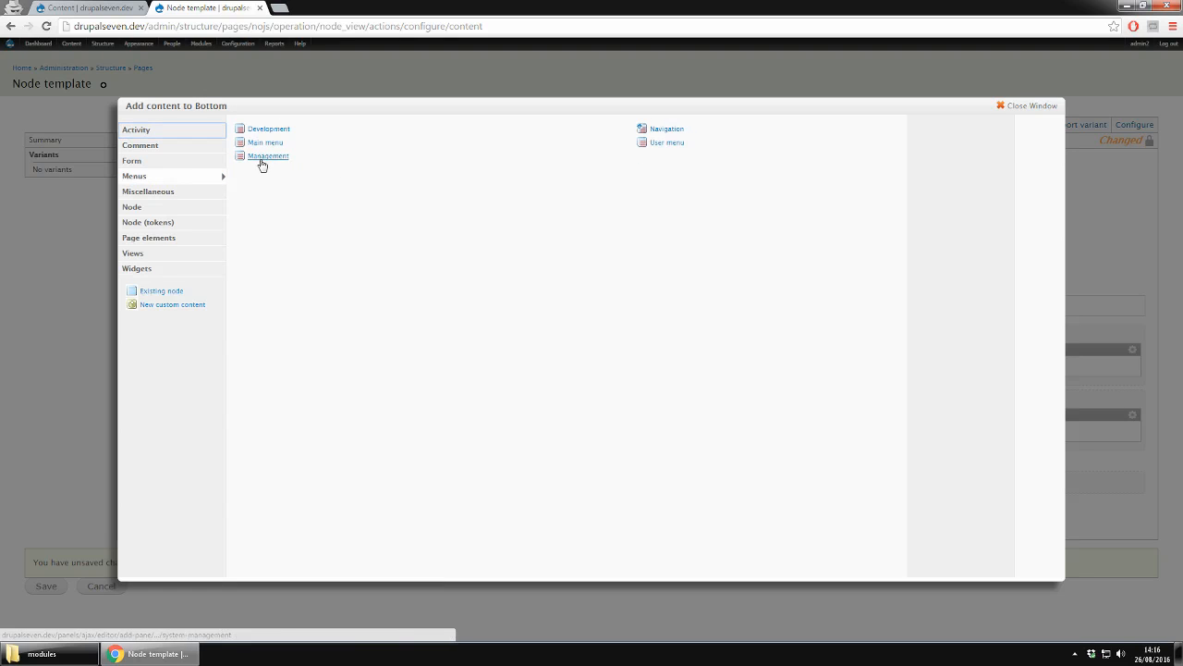
pyautogui.click(681, 144)
pyautogui.click(167, 130)
pyautogui.click(151, 173)
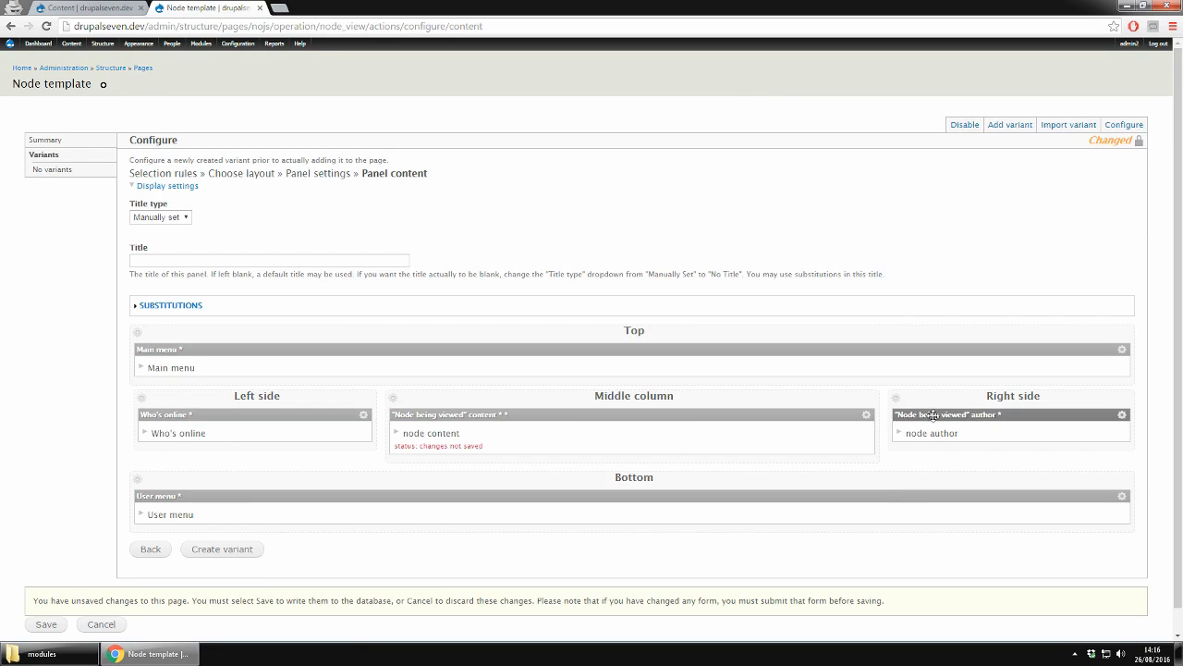
# Create the configured Project variant and save the Node template page
pyautogui.click(220, 556)
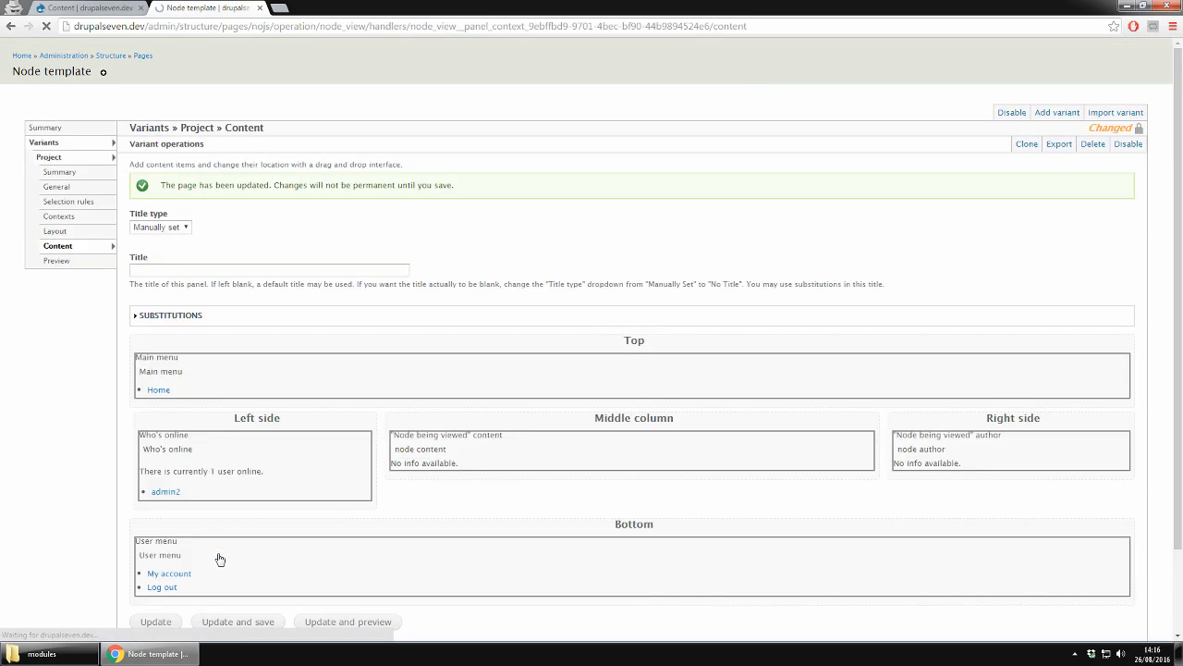
pyautogui.scroll(-1, 220, 557)
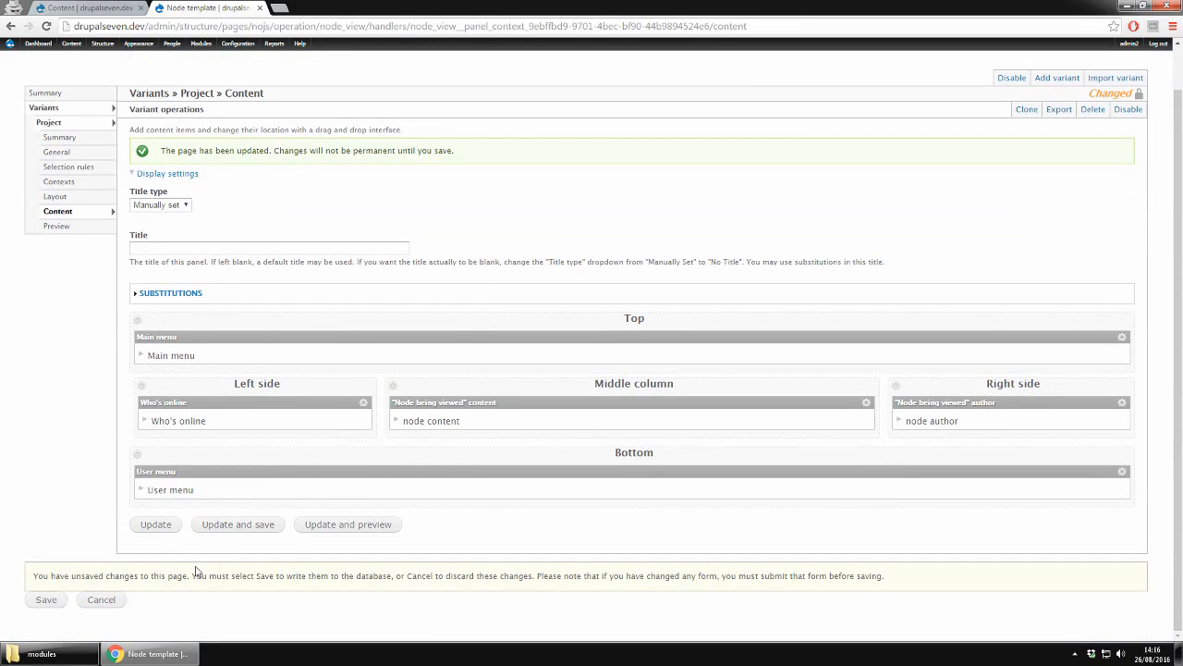
pyautogui.click(43, 601)
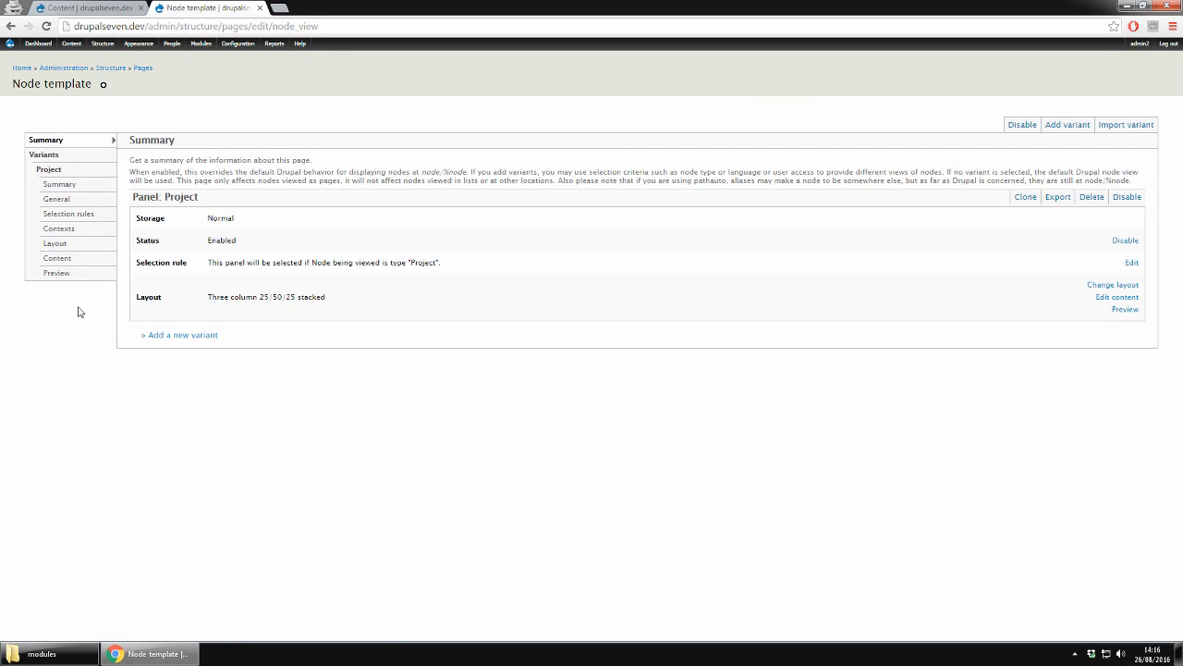
# Open the Development configuration's Generate content page in a separate browser tab from the Content page
pyautogui.click(44, 8)
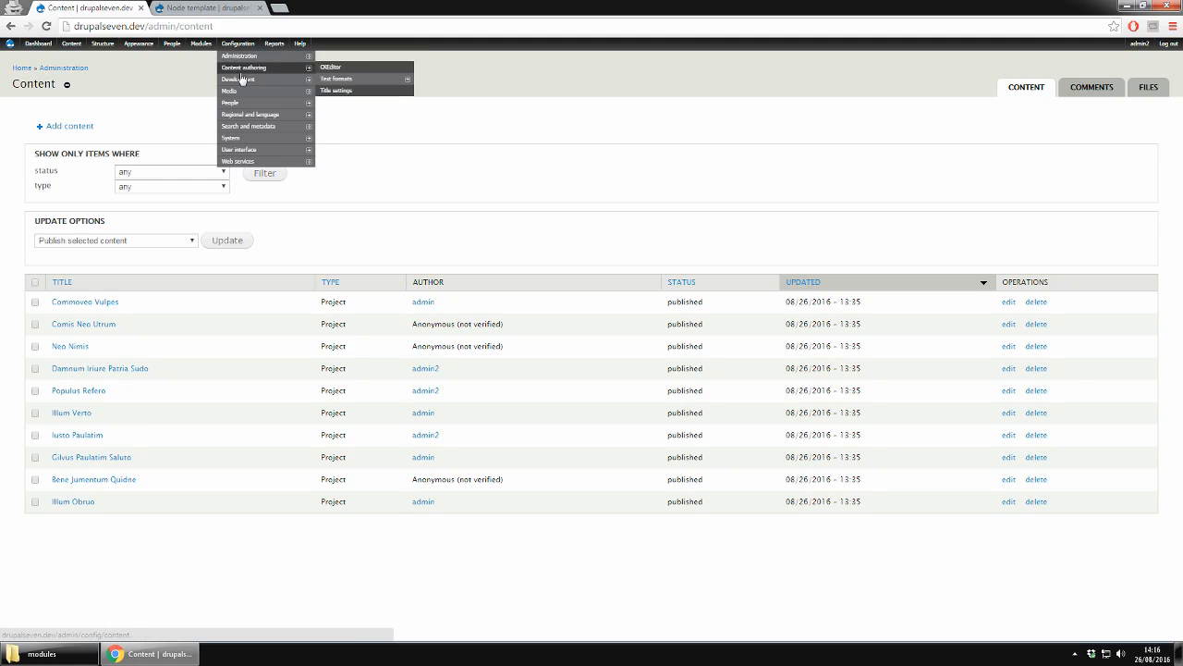
pyautogui.moveTo(243, 84)
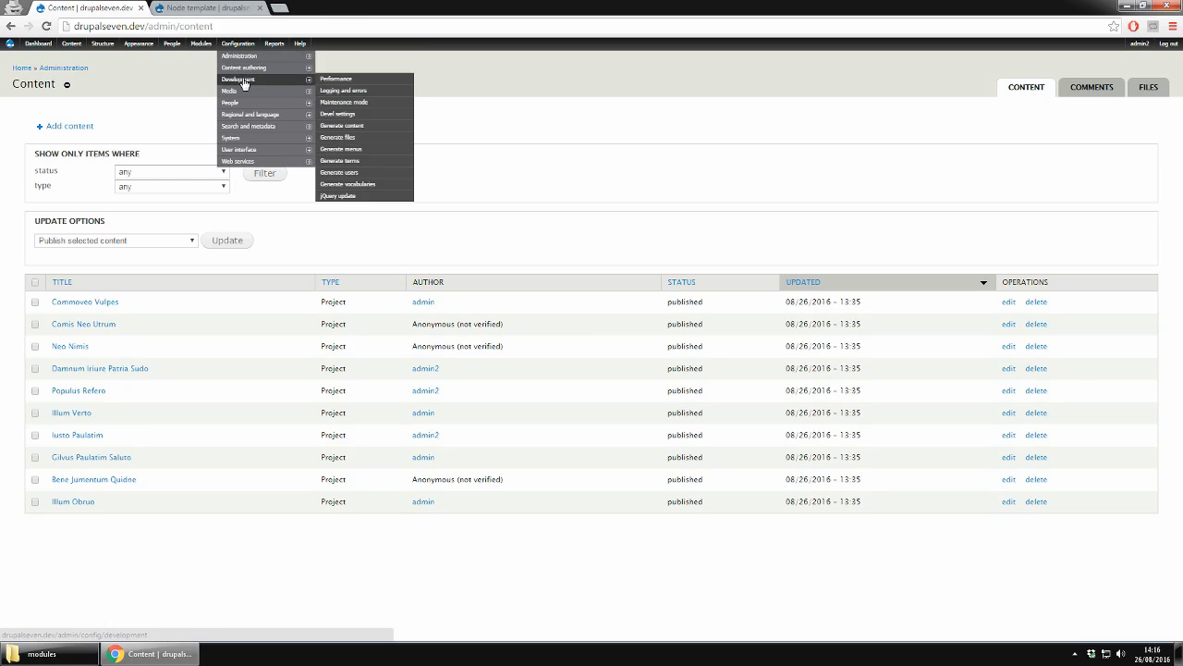
pyautogui.rightClick(342, 133)
pyautogui.click(366, 136)
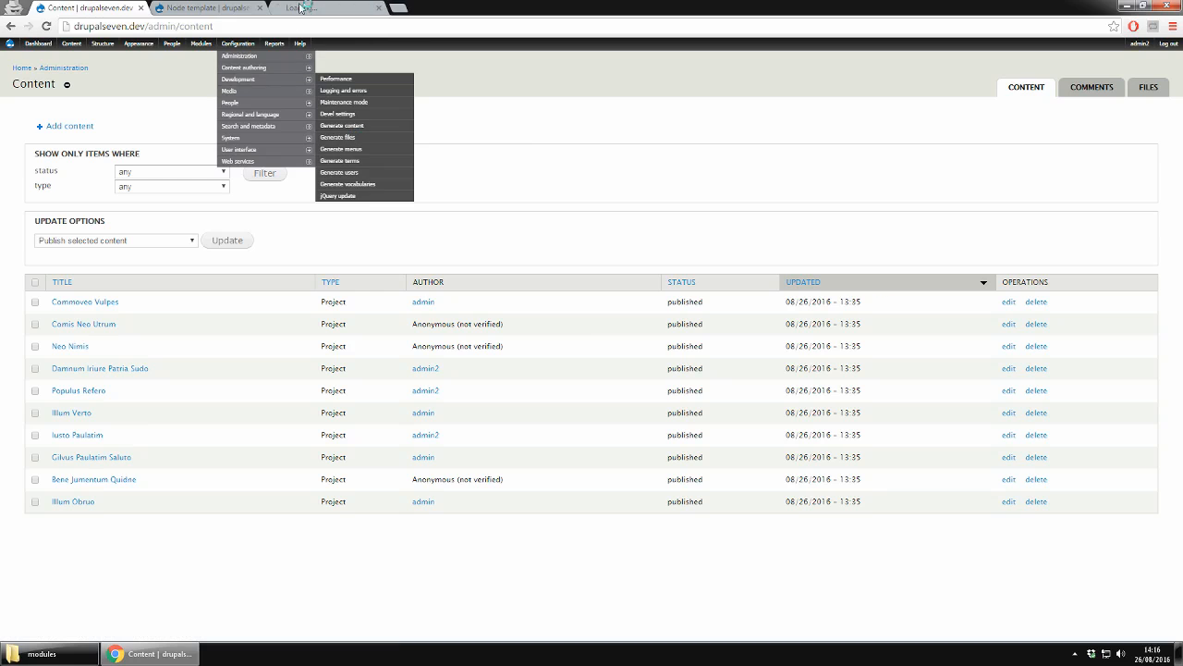
pyautogui.click(300, 8)
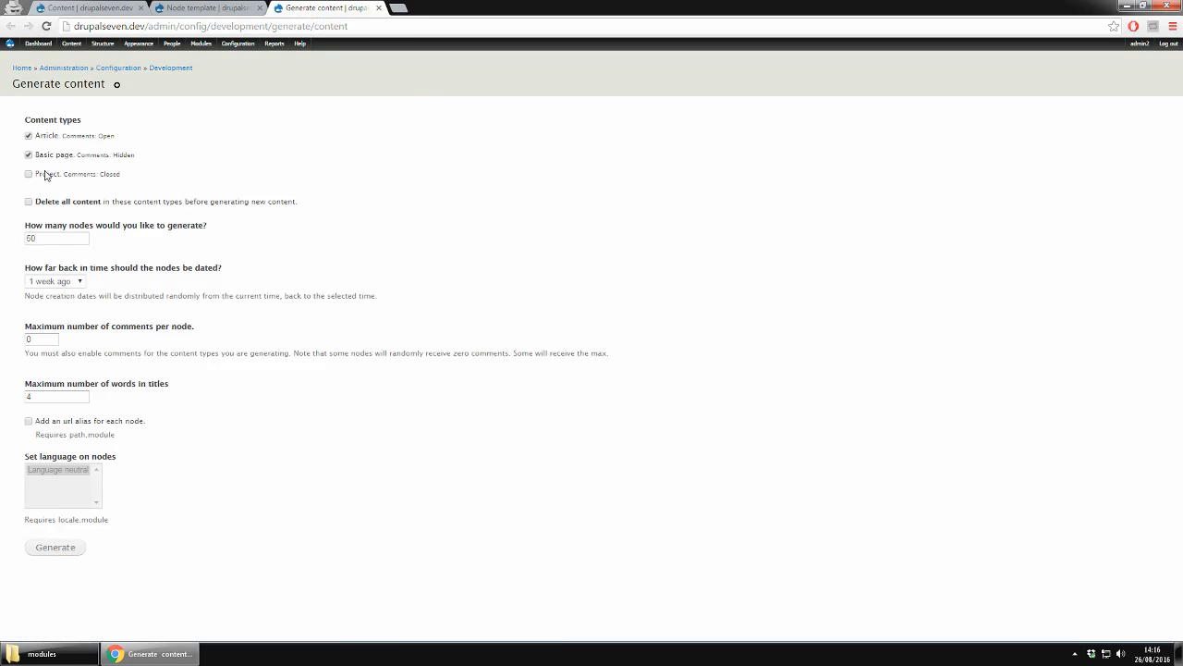
# Generate 10 nodes of the Article and Basic page types with a URL alias added for each node
pyautogui.click(43, 236)
pyautogui.press('BackSpace')
pyautogui.write('1')
pyautogui.click(338, 266)
pyautogui.click(82, 423)
pyautogui.click(53, 549)
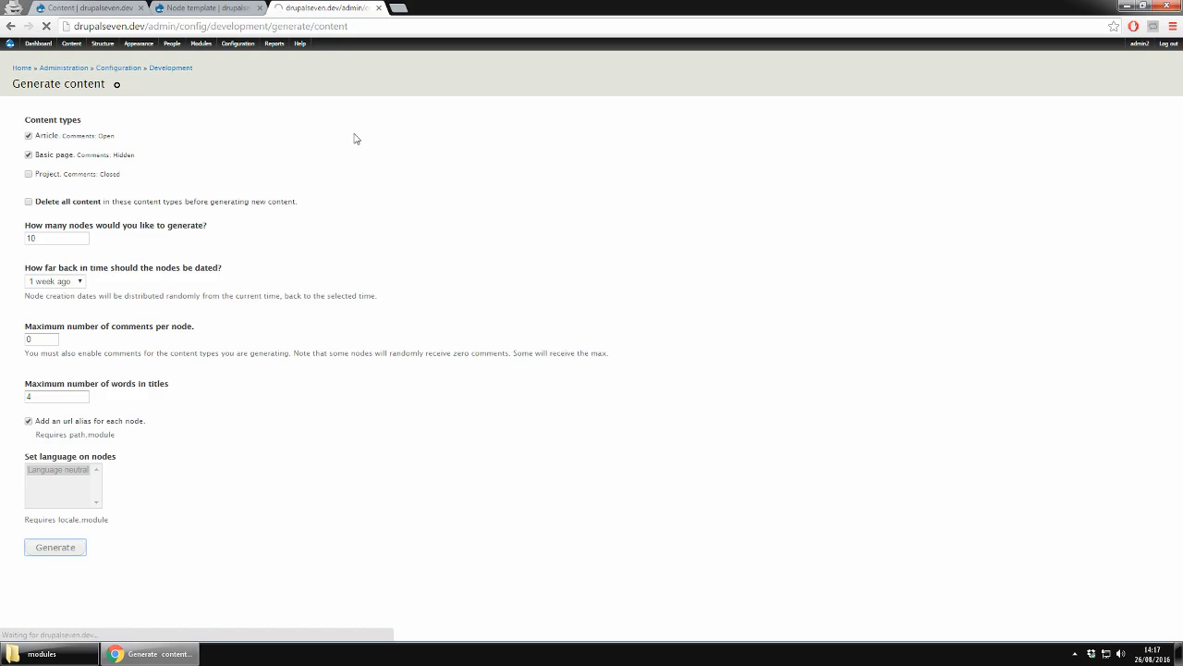
# Reload the site's content list and look through the newly generated Article and Basic page nodes
pyautogui.click(63, 8)
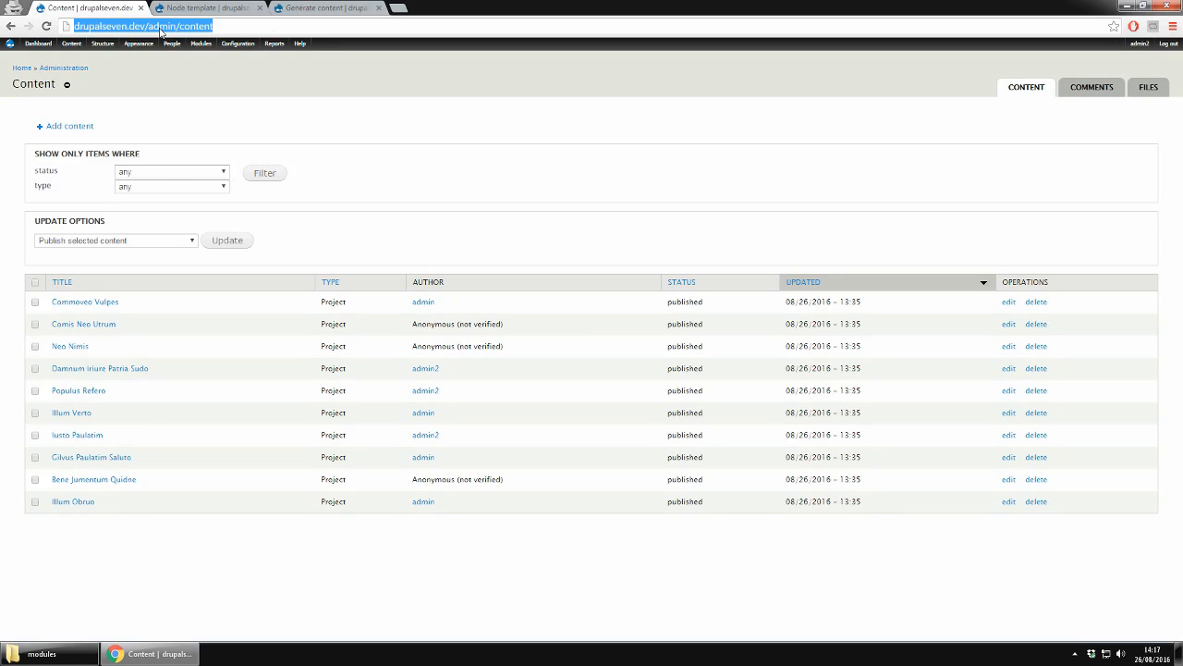
pyautogui.press('Return')
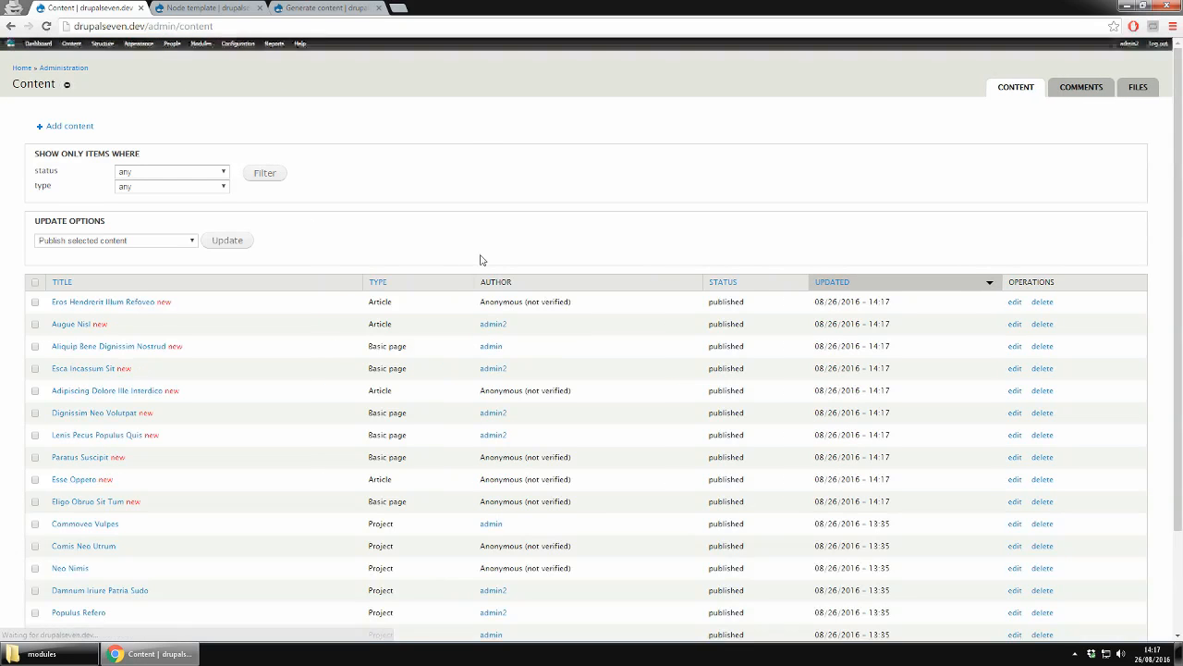
pyautogui.scroll(-1, 438, 269)
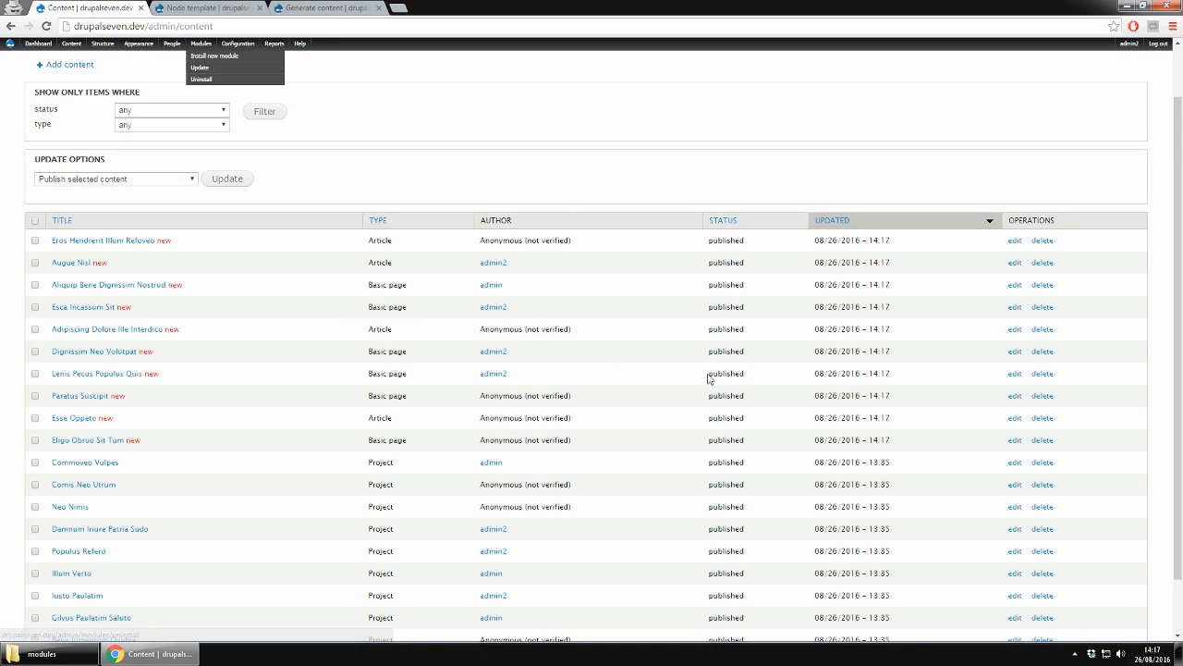
pyautogui.scroll(-1, 747, 325)
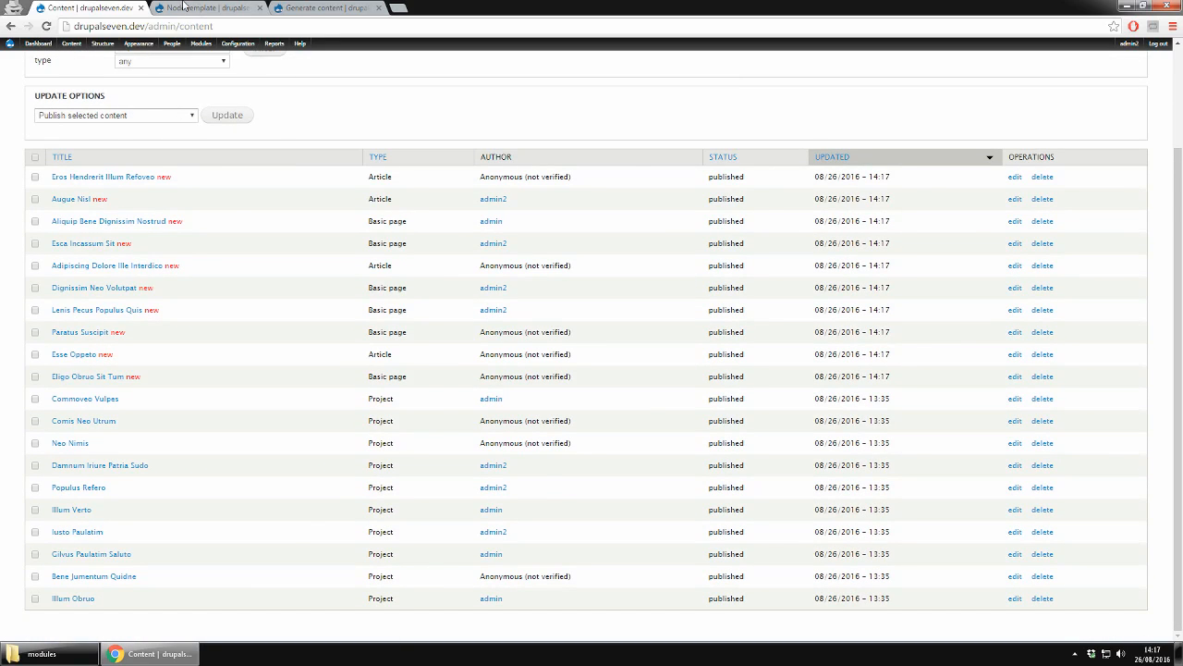
# Add a Panel variant titled Article to the Node template with the Selection rules optional feature enabled
pyautogui.click(185, 8)
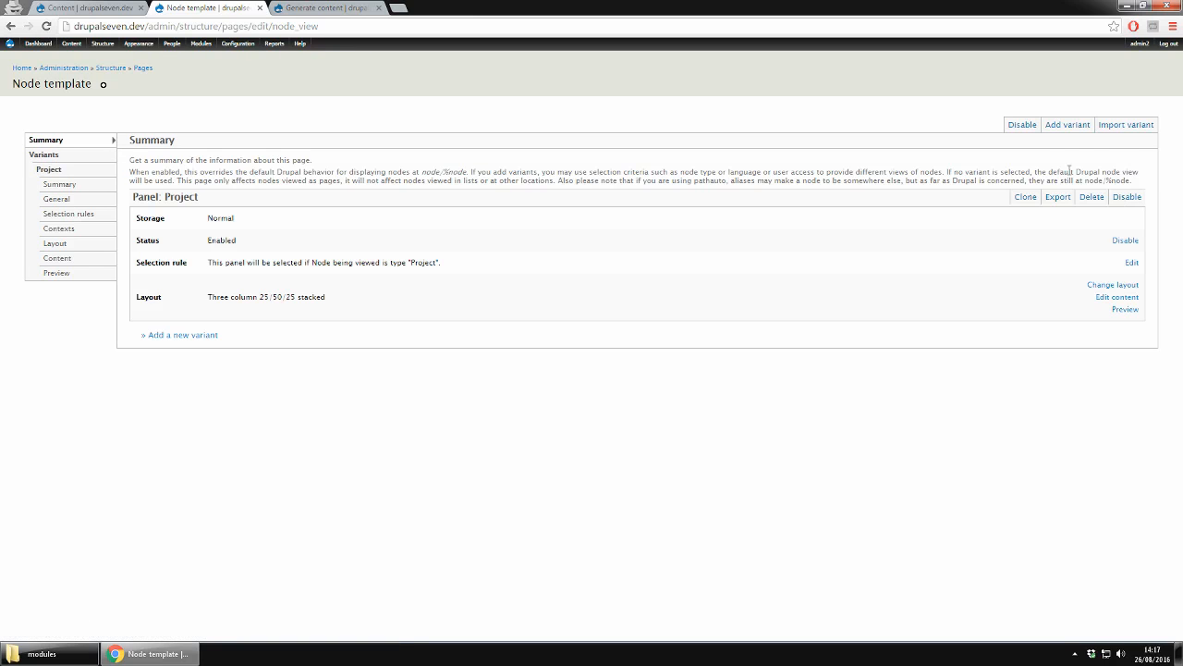
pyautogui.click(1067, 125)
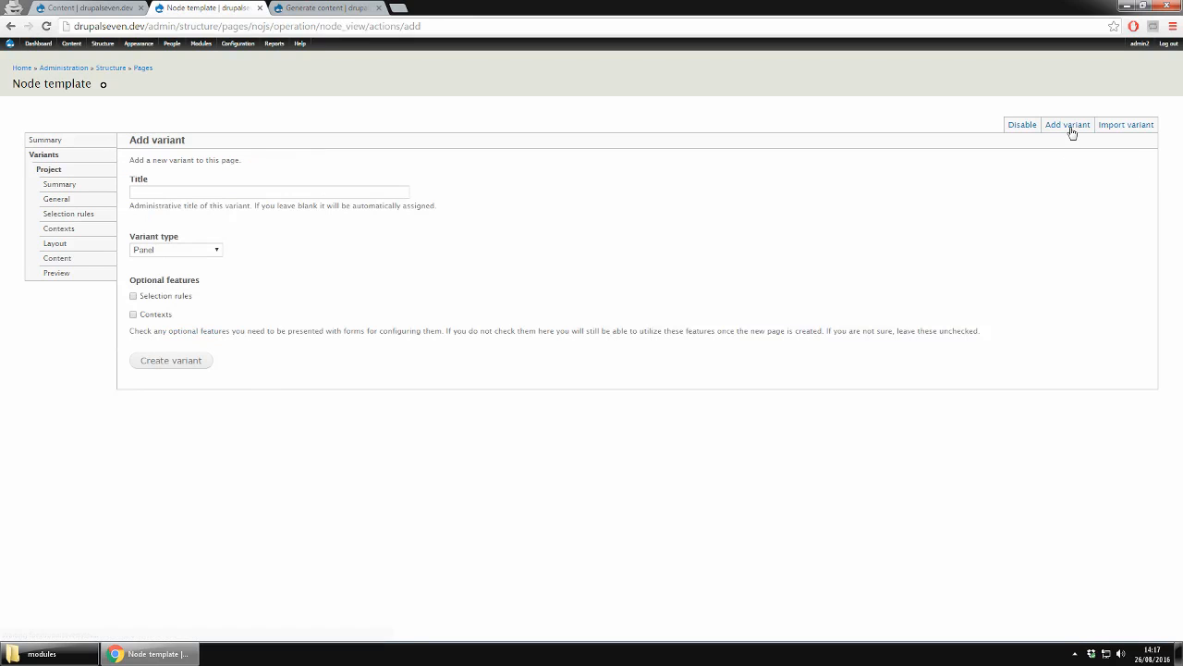
pyautogui.click(320, 186)
pyautogui.write('At')
pyautogui.write('ticle')
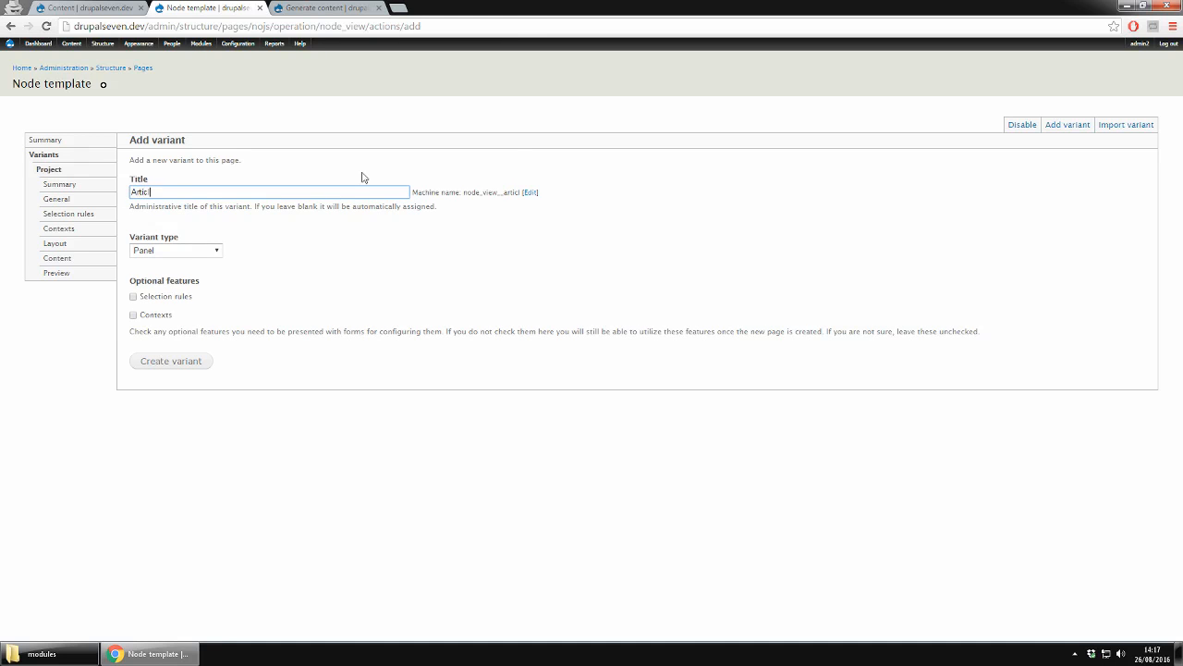
pyautogui.click(145, 300)
pyautogui.click(158, 368)
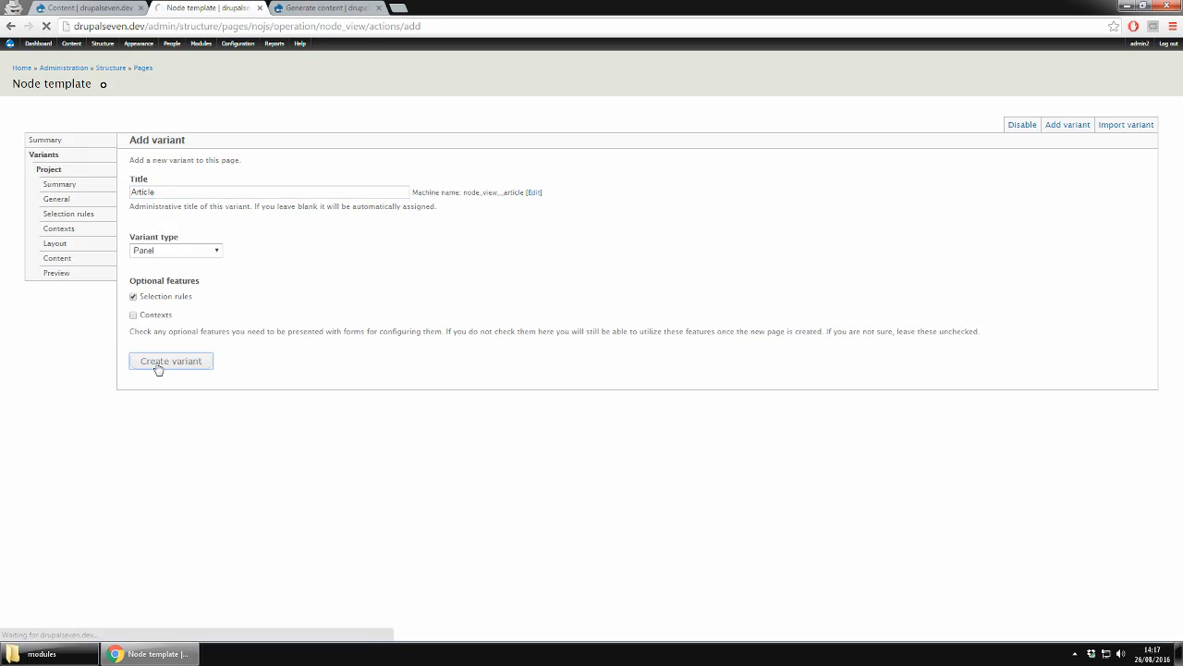
# Add a Node: type selection rule for the node being viewed with Project checked, and continue to the layout choice
pyautogui.click(177, 294)
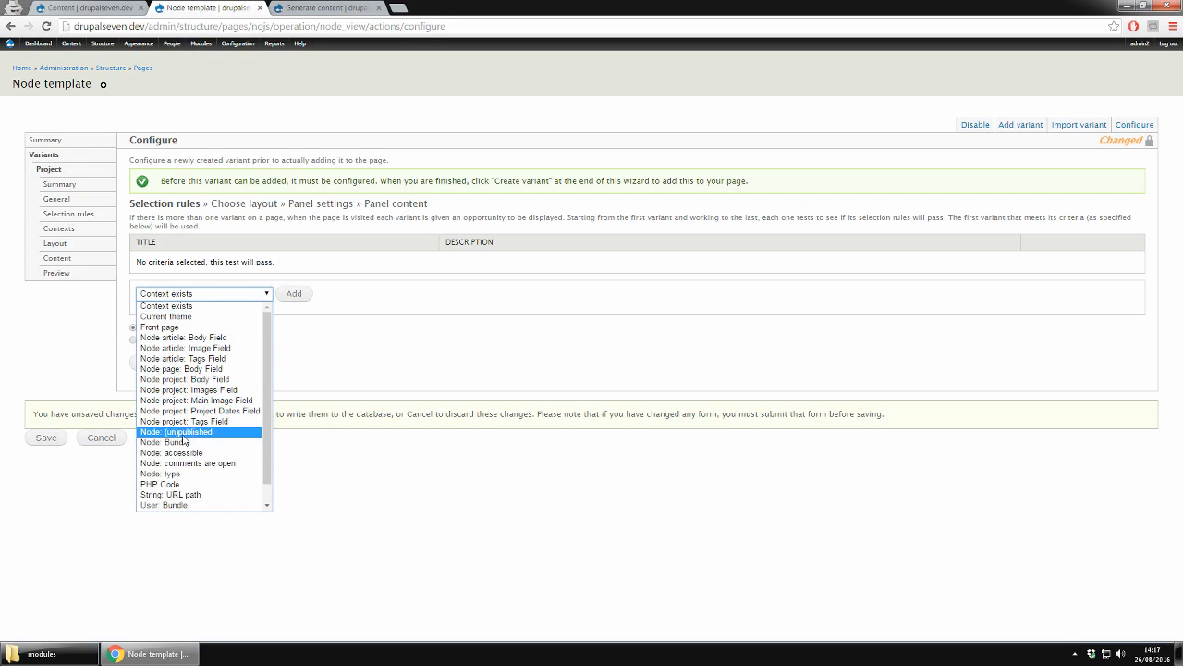
pyautogui.click(182, 477)
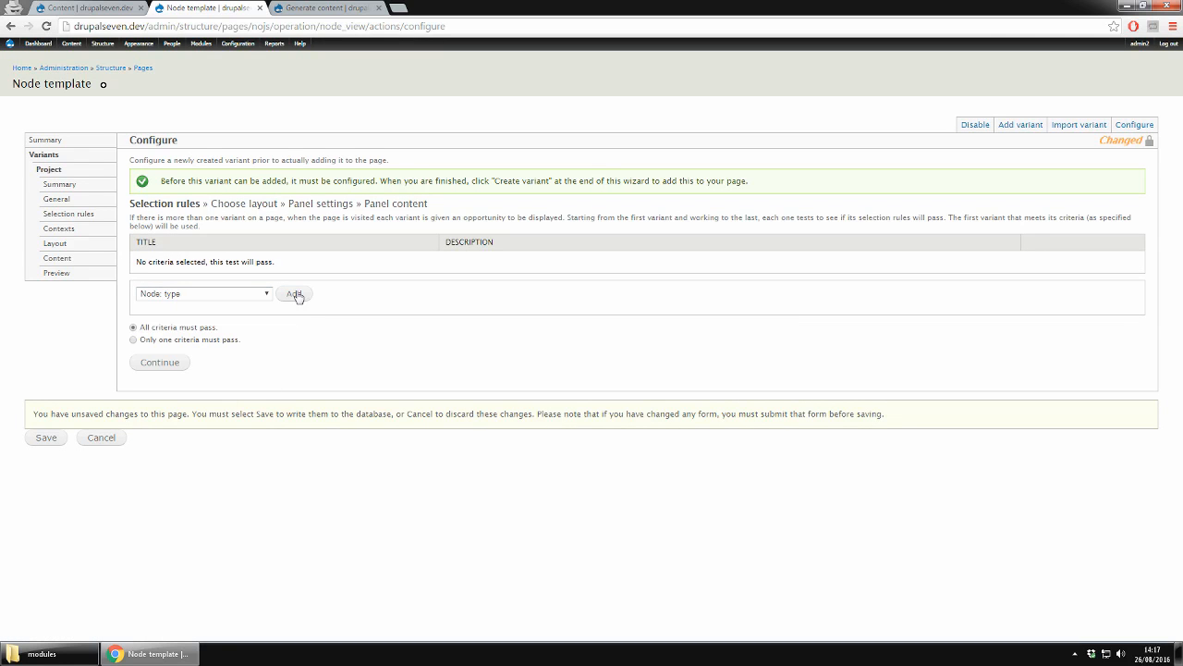
pyautogui.click(298, 293)
pyautogui.click(148, 217)
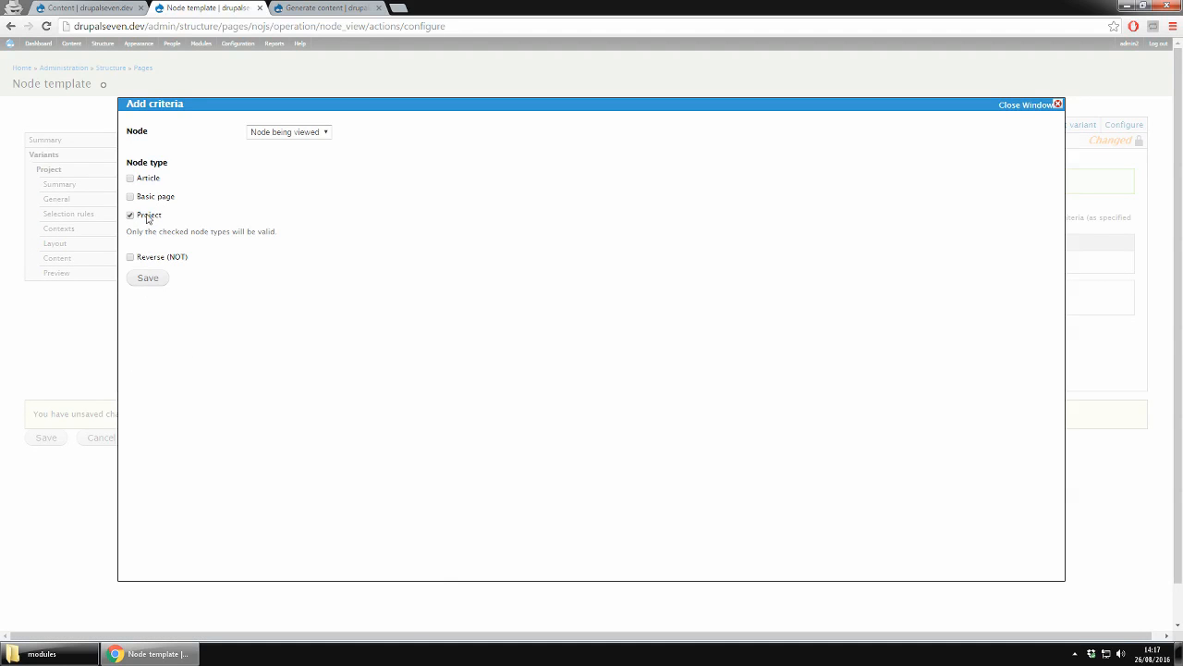
pyautogui.click(148, 278)
pyautogui.click(158, 363)
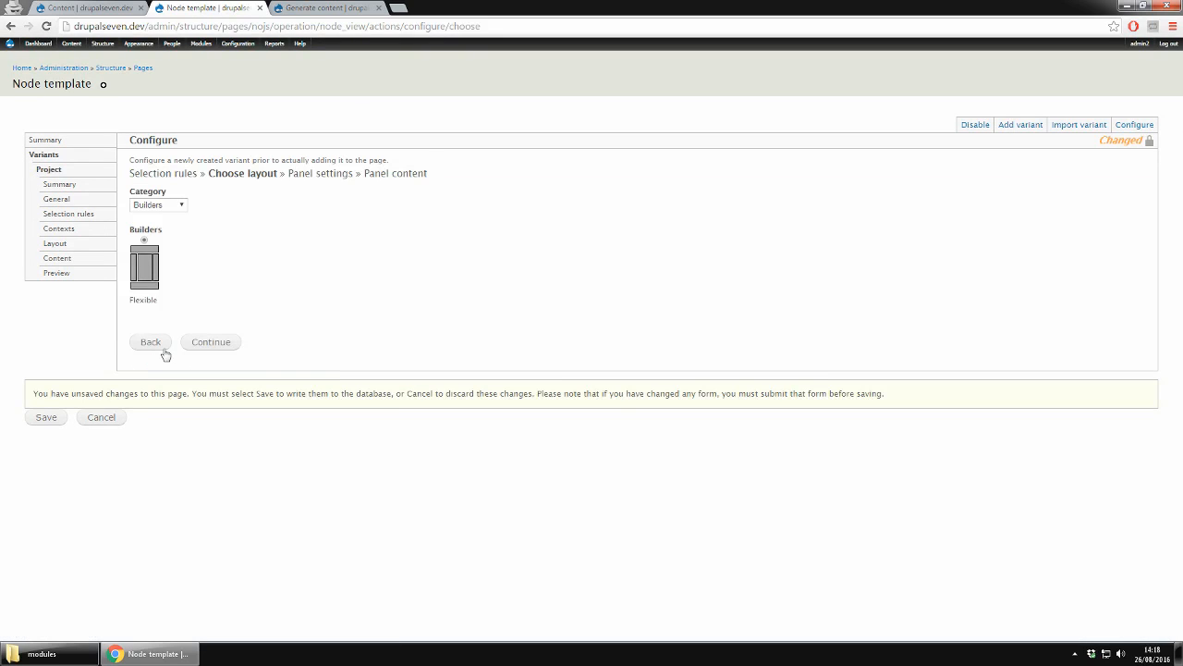
# Choose the Two column layout from the Columns: 2 category and accept the default panel settings
pyautogui.click(145, 207)
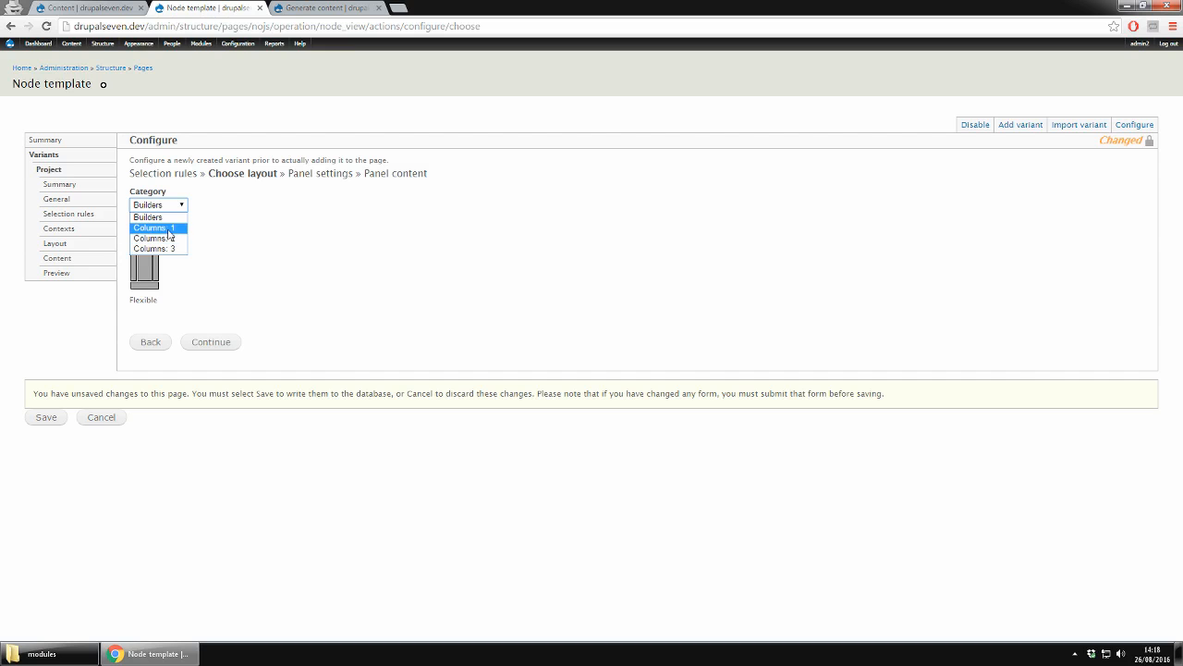
pyautogui.click(169, 237)
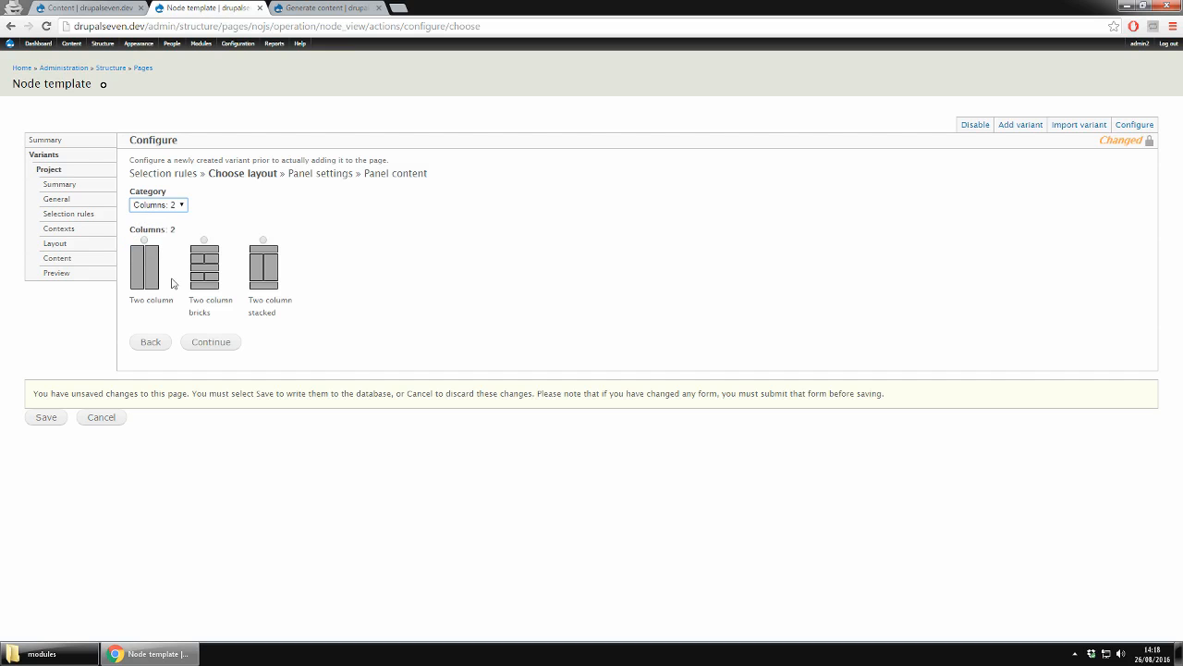
pyautogui.click(210, 343)
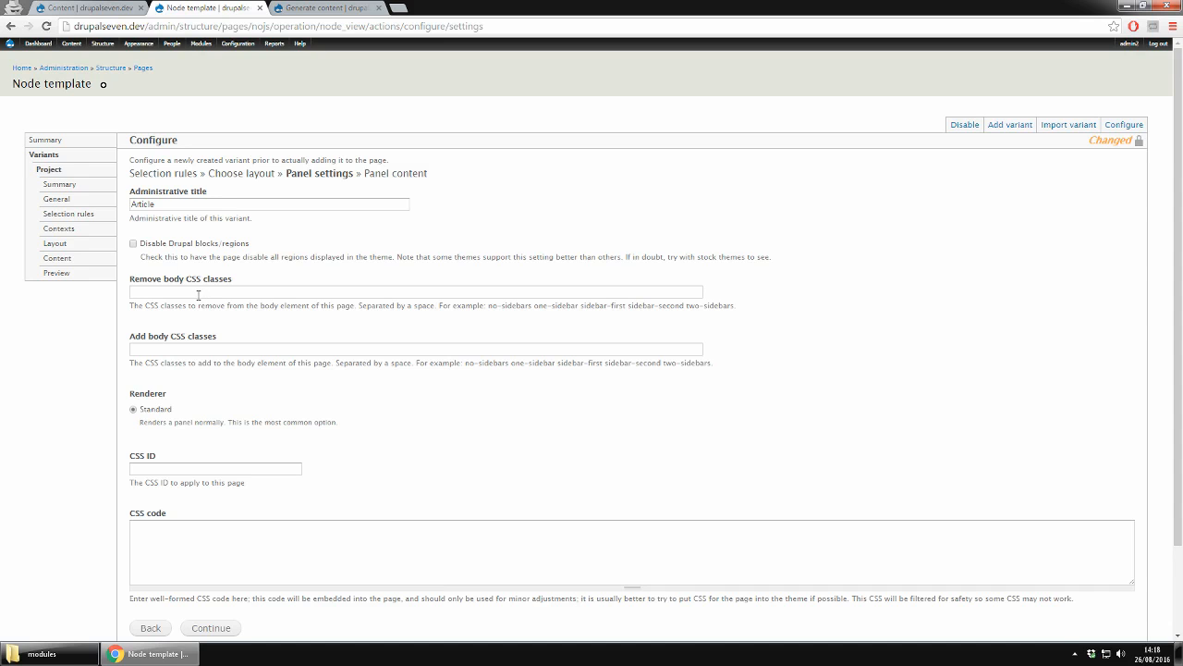
pyautogui.scroll(-2, 194, 346)
pyautogui.click(209, 526)
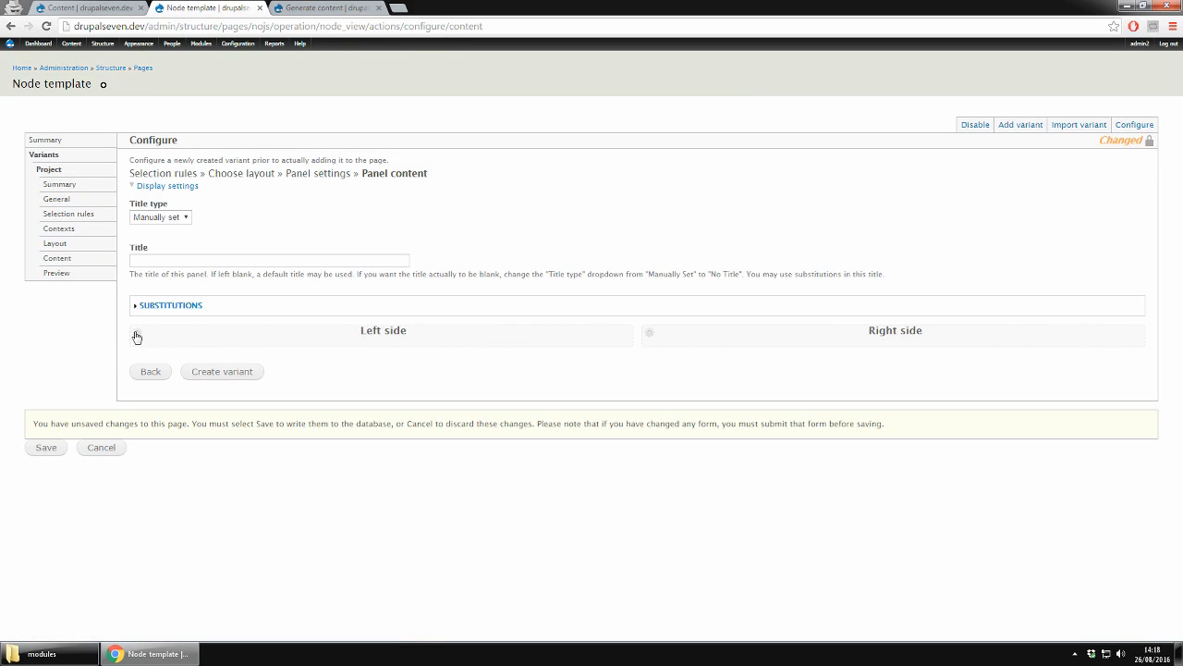
# Add the viewed node's content to the Left side with Override title checked, title link and node links unchecked, and Full content build mode
pyautogui.click(137, 333)
pyautogui.click(148, 332)
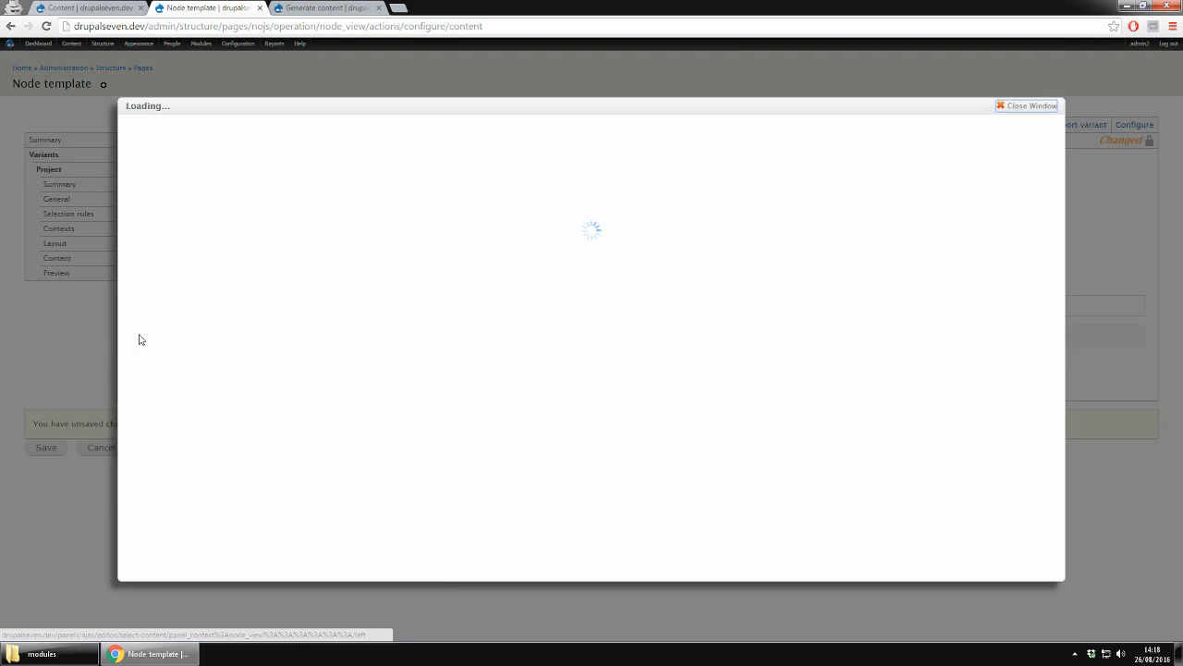
pyautogui.click(156, 211)
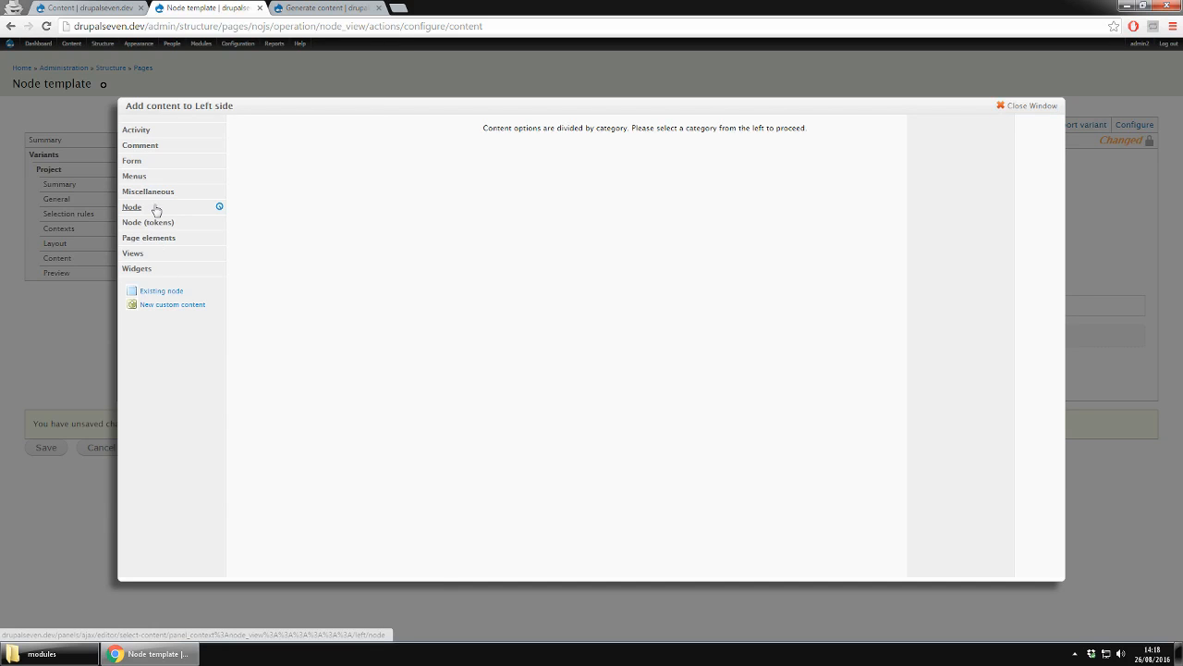
pyautogui.click(684, 143)
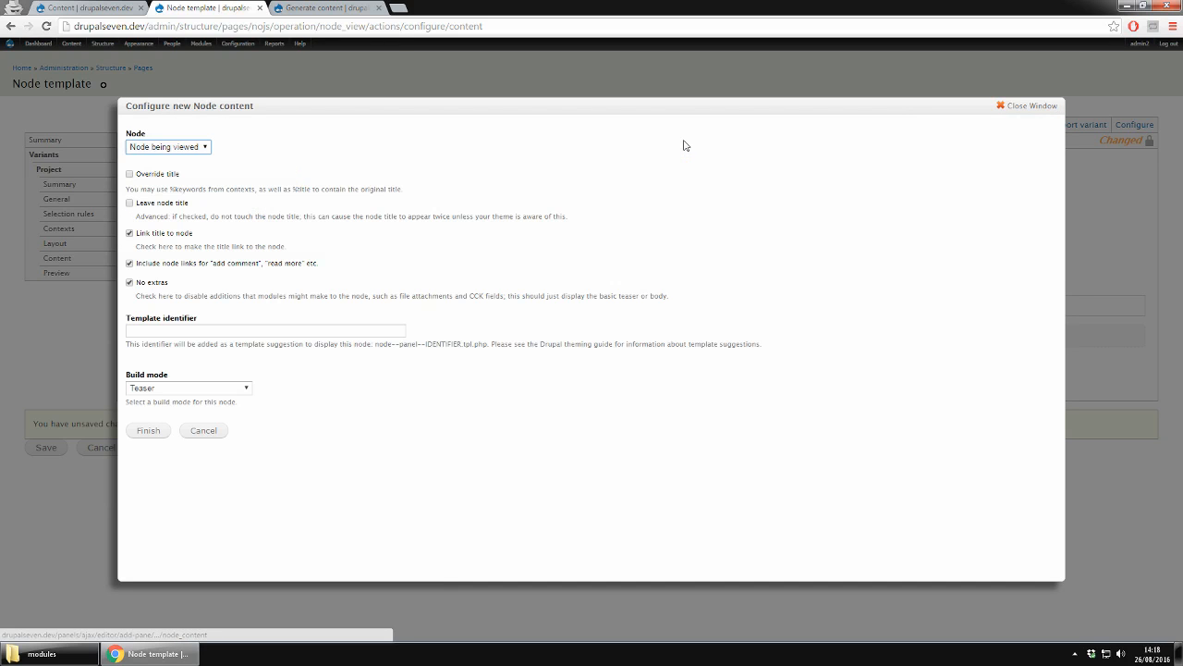
pyautogui.click(158, 176)
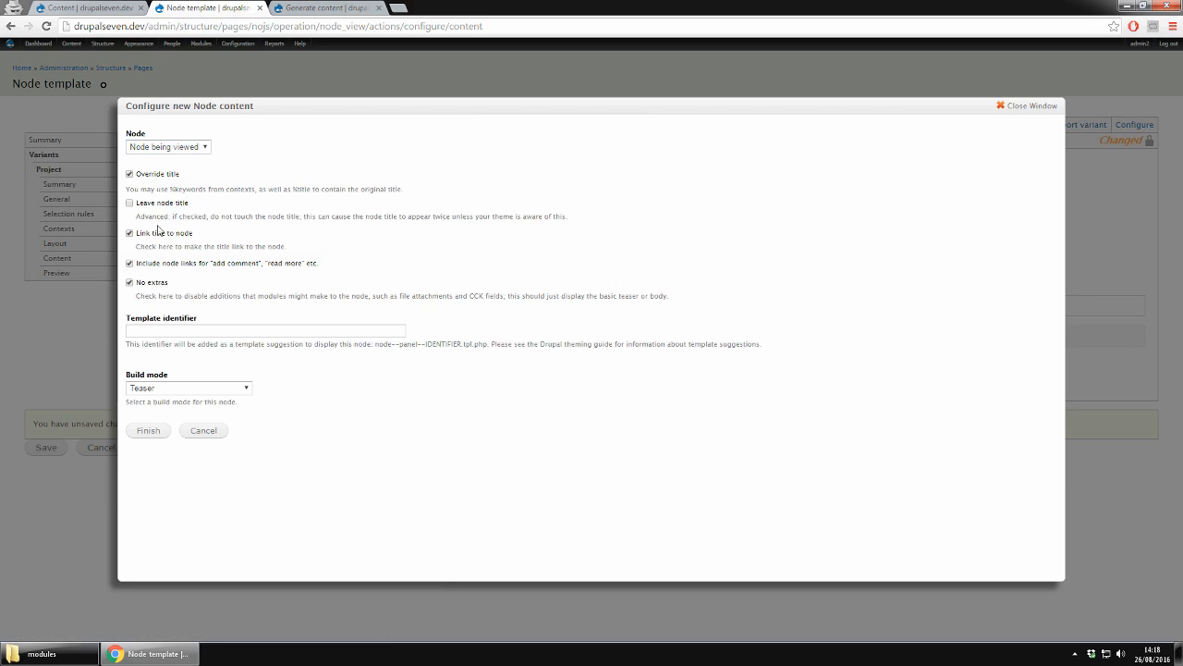
pyautogui.click(159, 235)
pyautogui.click(158, 389)
pyautogui.click(156, 400)
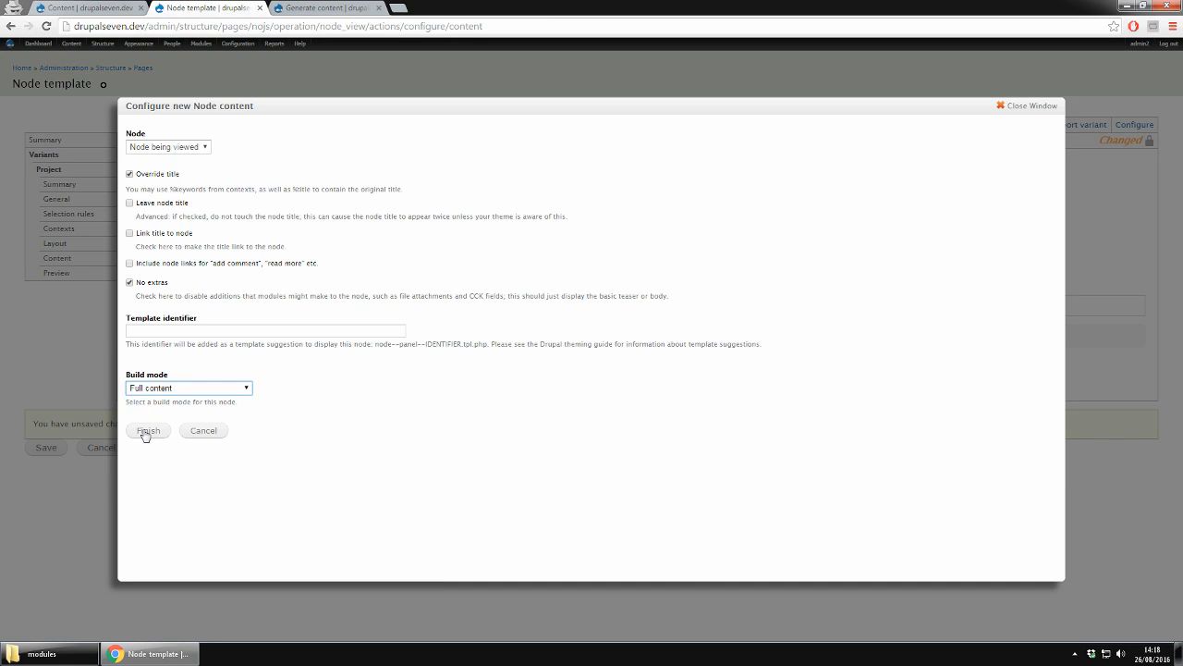
pyautogui.click(146, 433)
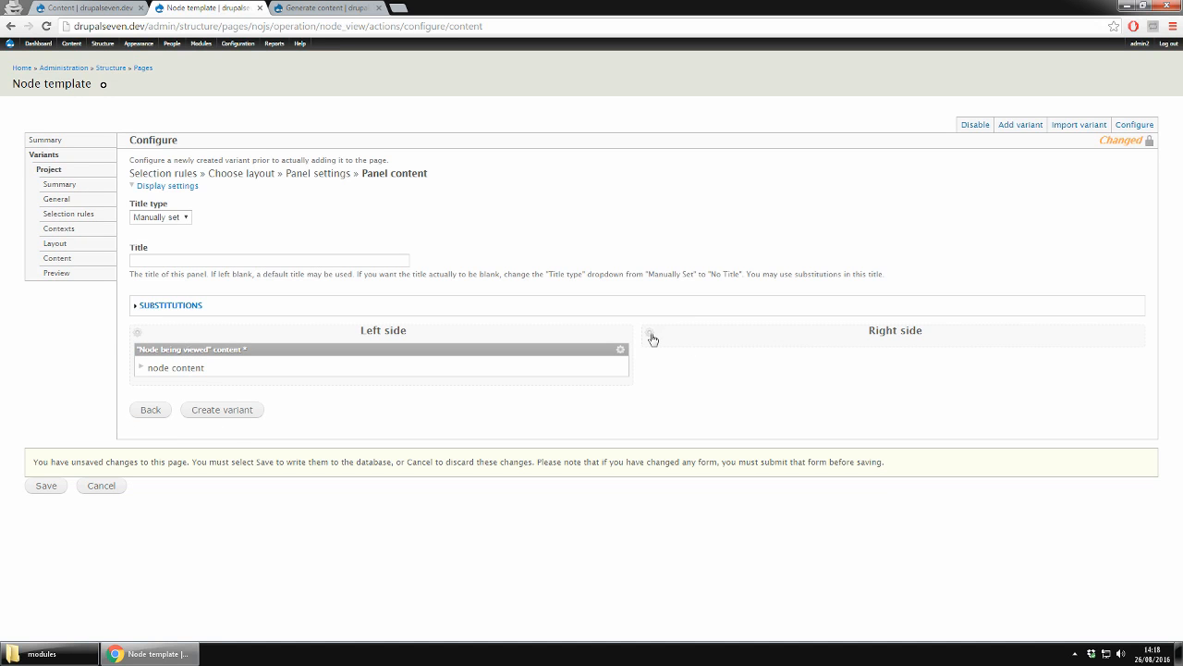
# Add Comments and comment form to the Right side with Override title checked and Threaded list mode, and create and save the variant
pyautogui.click(649, 333)
pyautogui.click(649, 342)
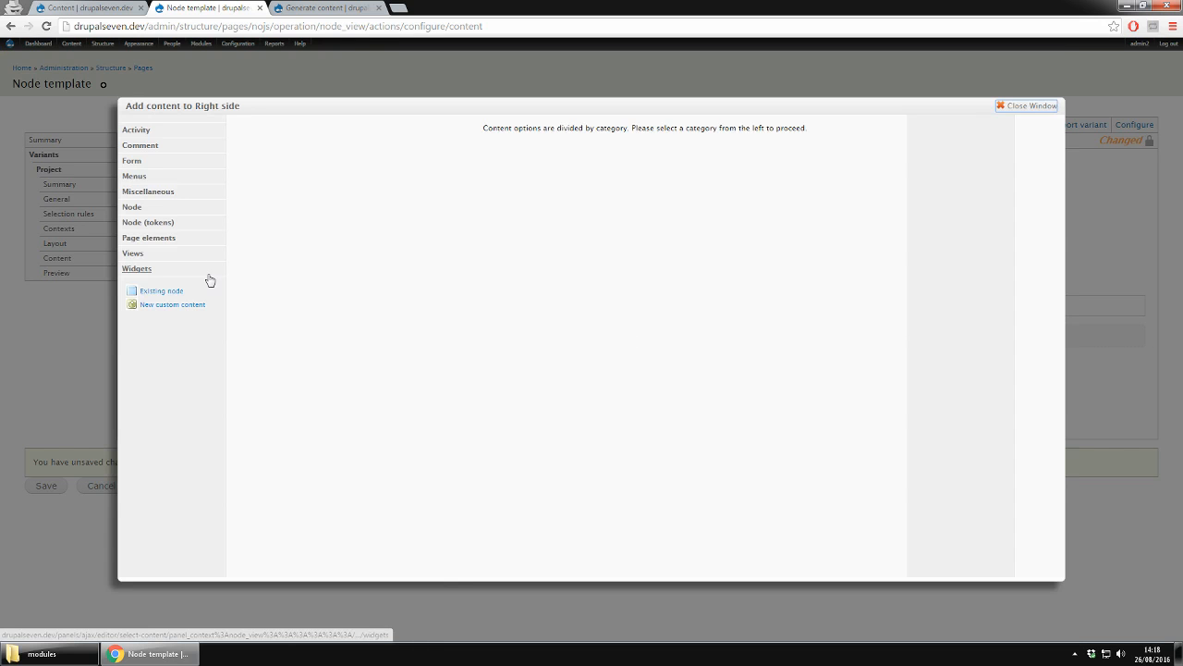
pyautogui.click(140, 146)
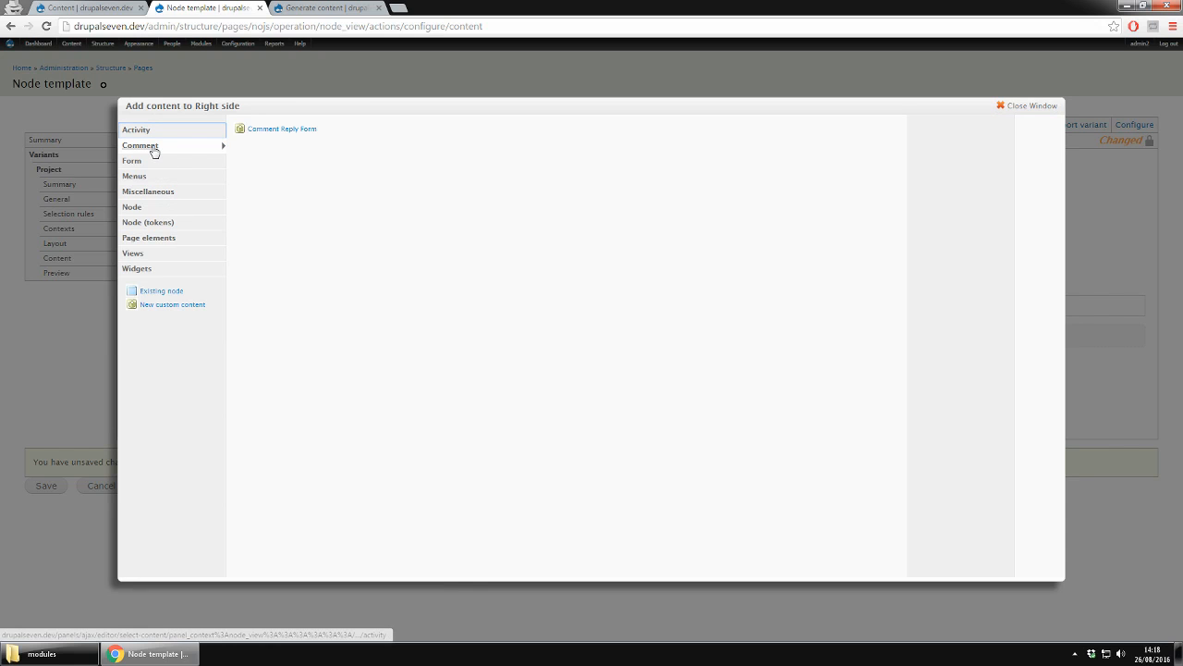
pyautogui.click(155, 206)
pyautogui.click(241, 159)
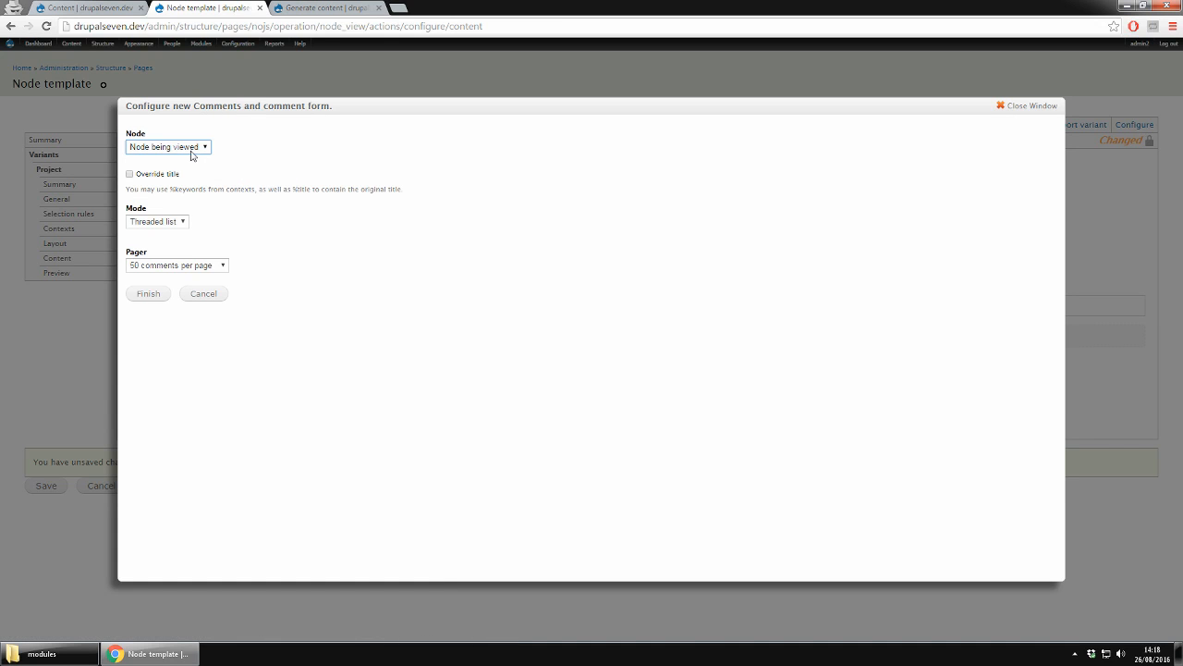
pyautogui.click(171, 175)
pyautogui.click(164, 223)
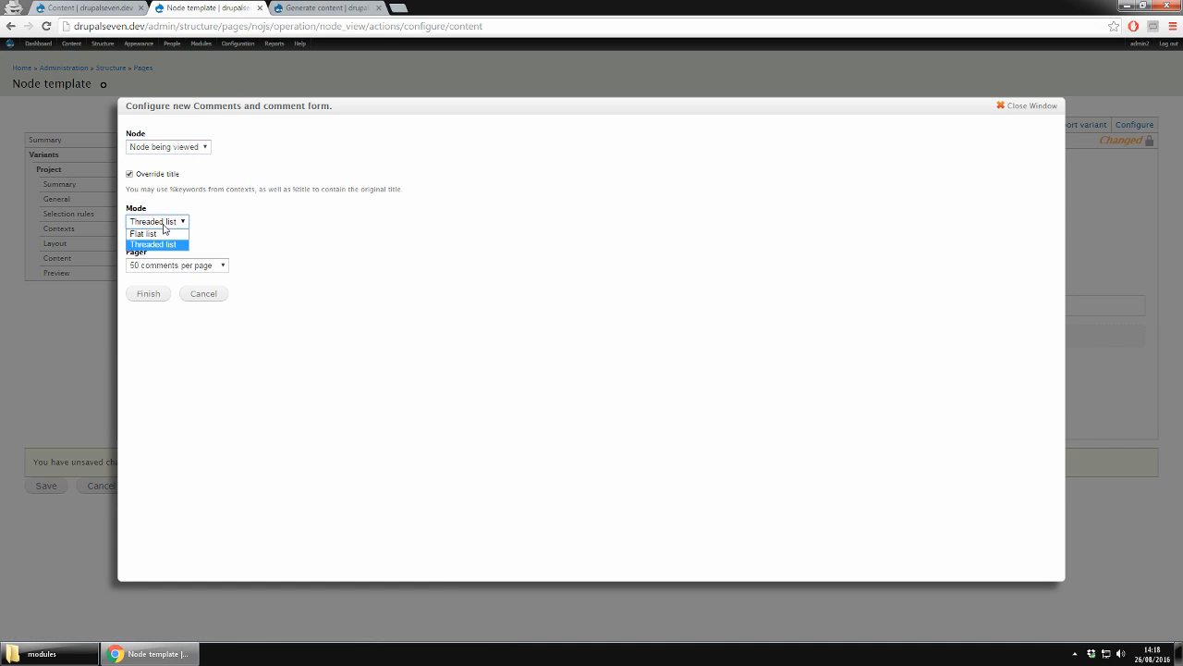
pyautogui.click(163, 225)
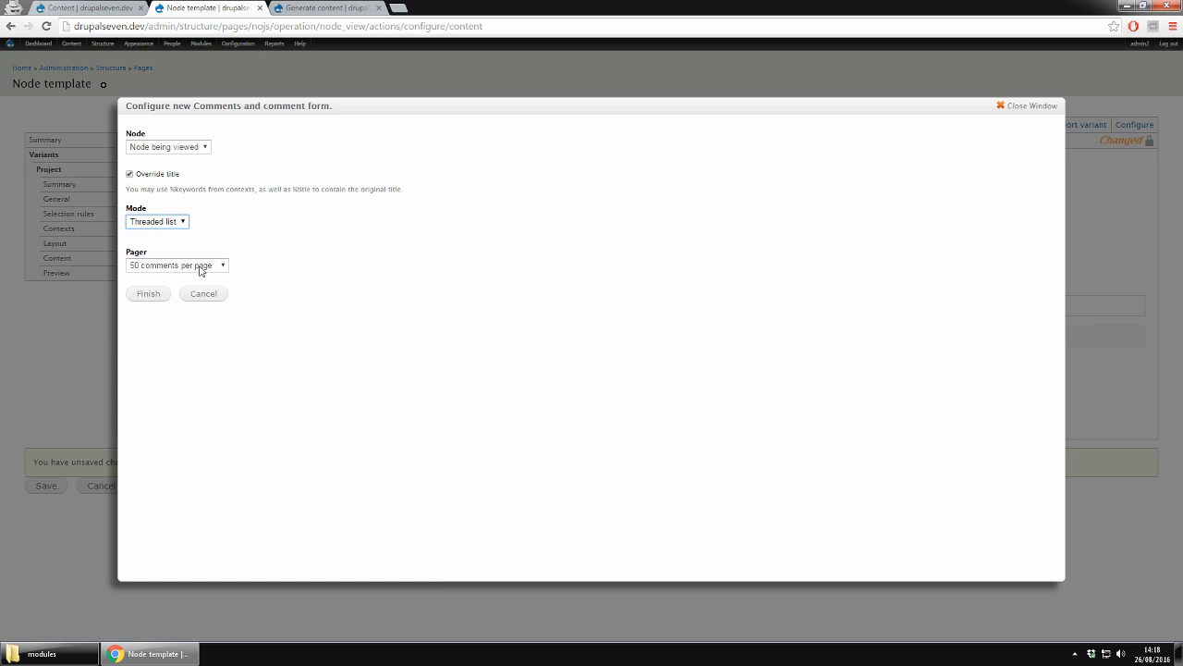
pyautogui.click(145, 294)
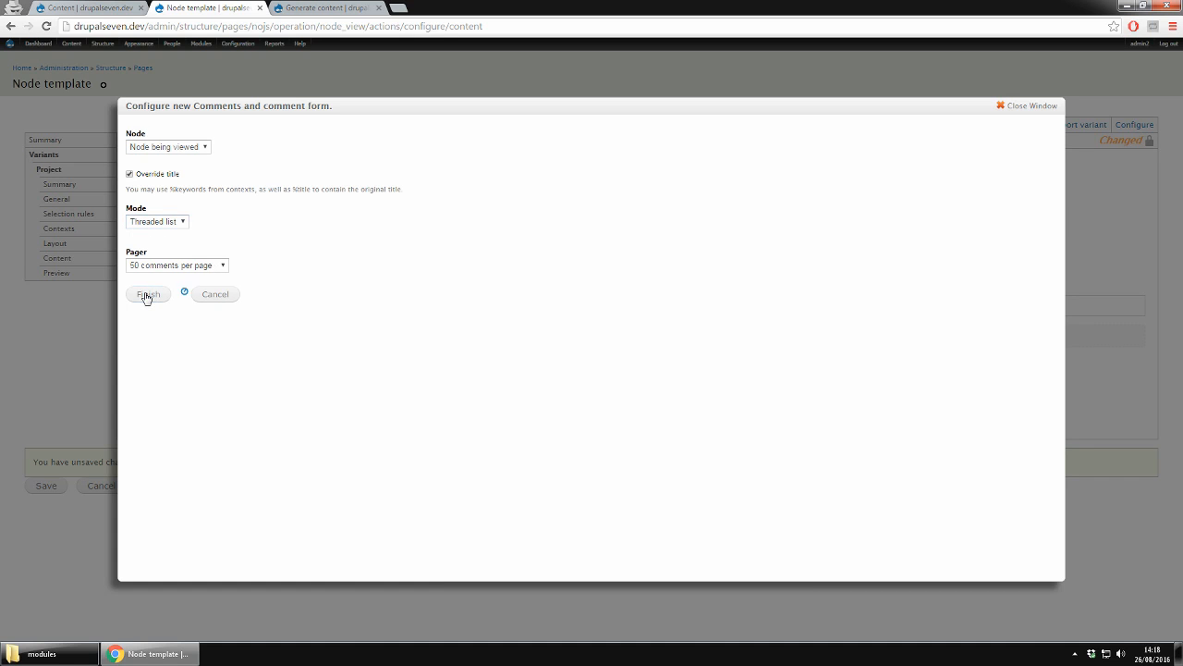
pyautogui.click(236, 411)
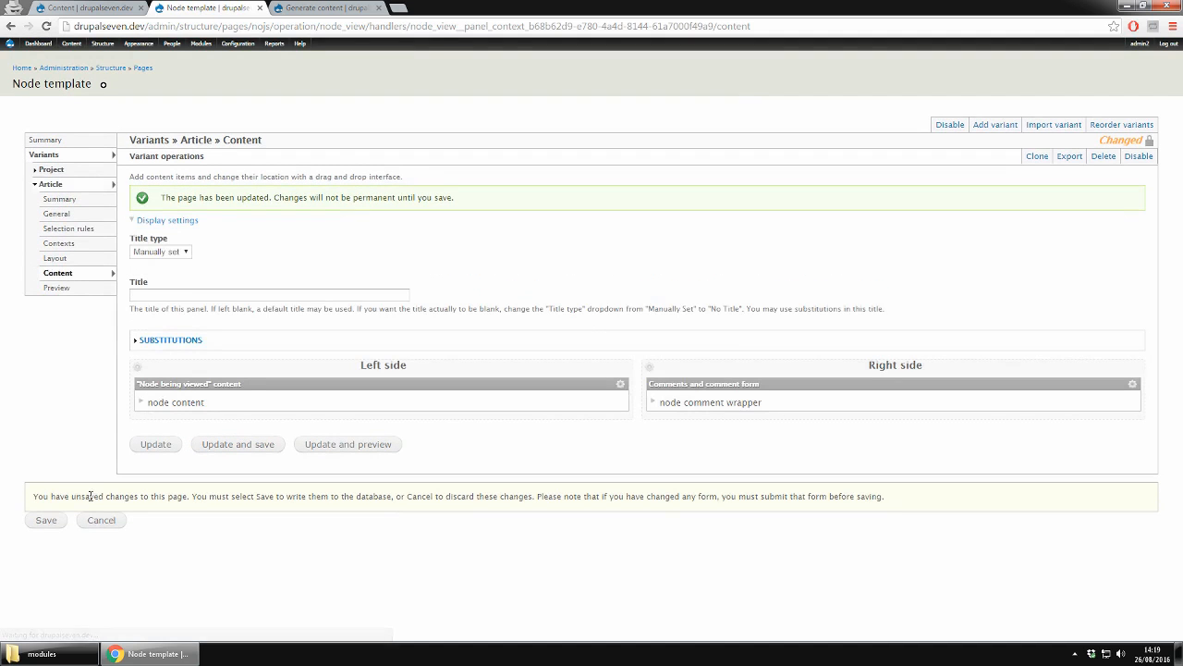
pyautogui.click(51, 520)
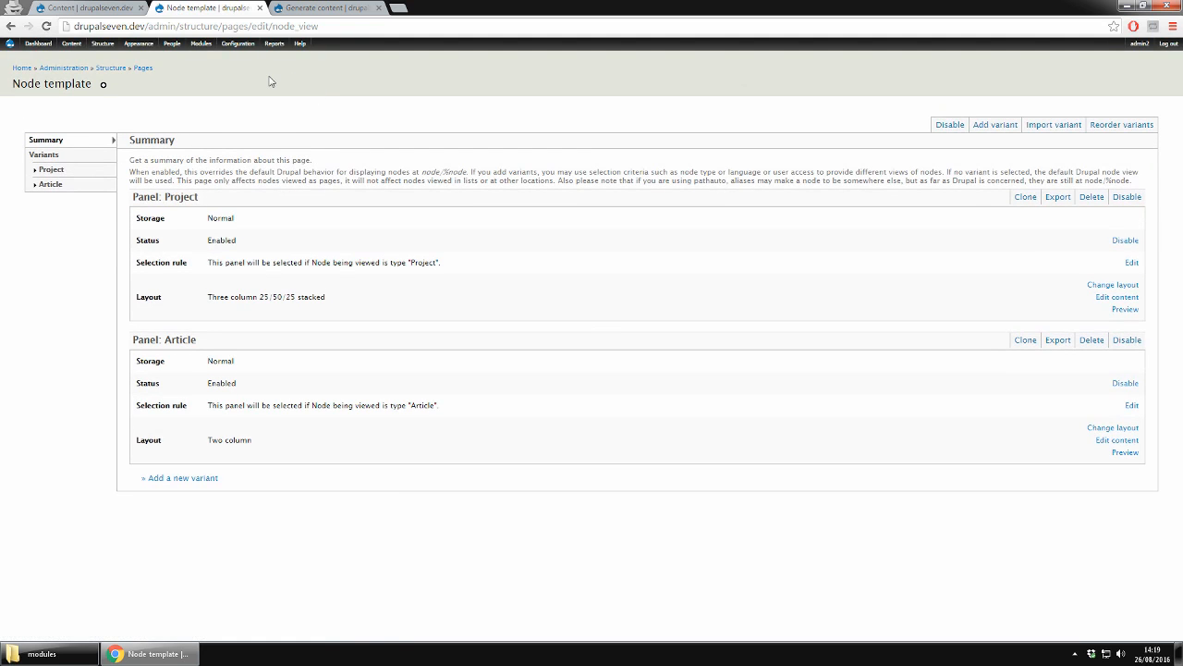
# Generate 5 nodes of the Article content type only, with a maximum of 50 comments per node
pyautogui.click(333, 9)
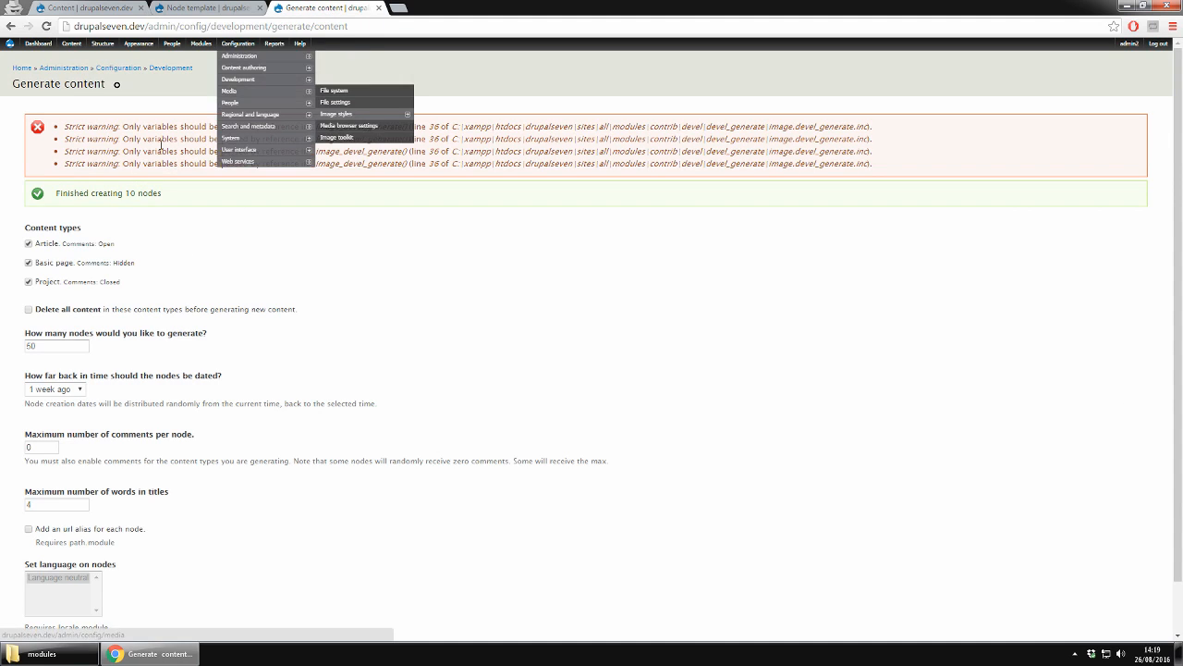
pyautogui.doubleClick(40, 349)
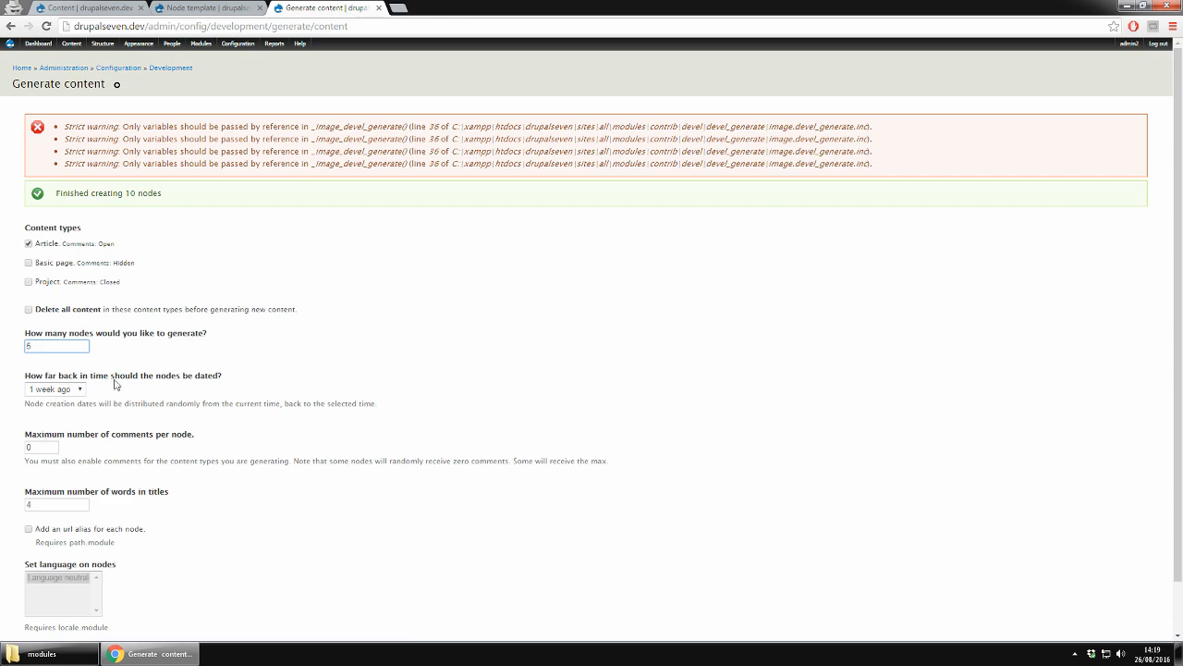
pyautogui.moveTo(46, 447); pyautogui.dragTo(8, 449)
pyautogui.scroll(-1, 321, 465)
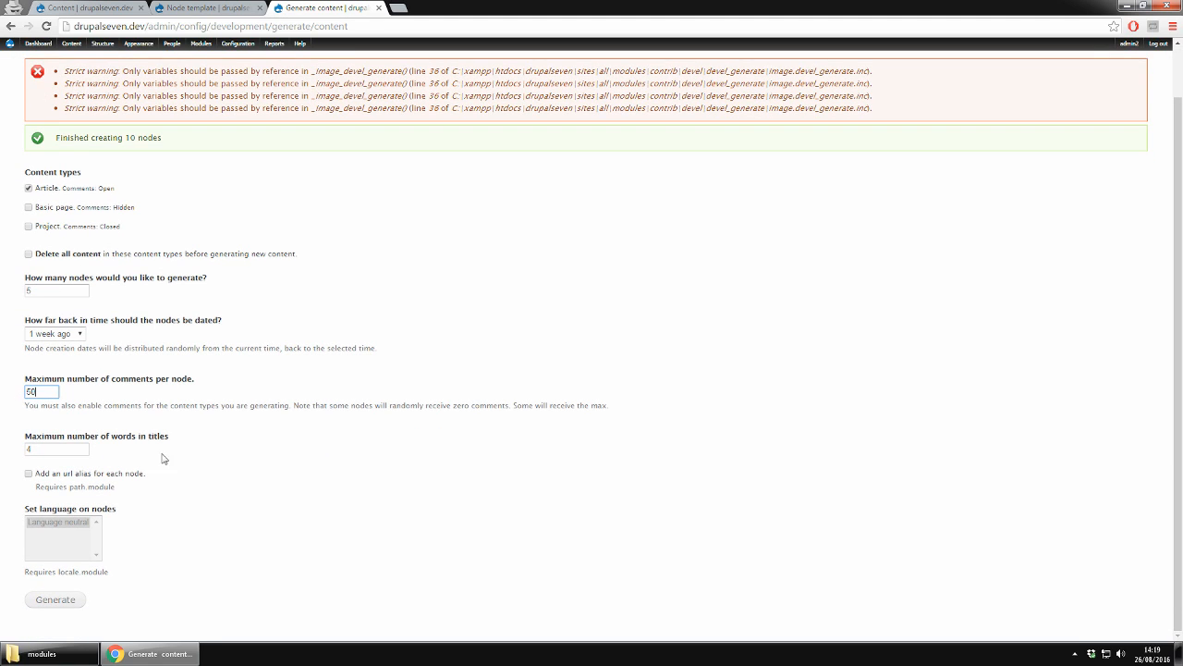
pyautogui.click(52, 603)
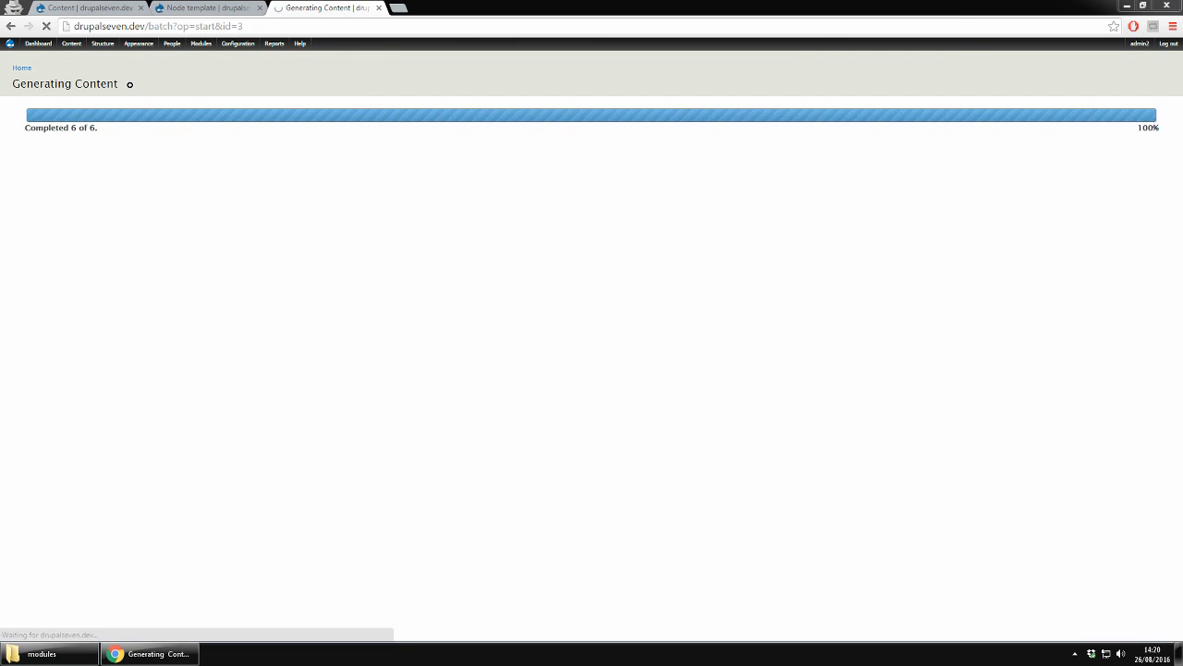
# Reload the site's content list and open the Accumsan Dolore article and the Neo Nimis project in separate new tabs
pyautogui.moveTo(59, 44)
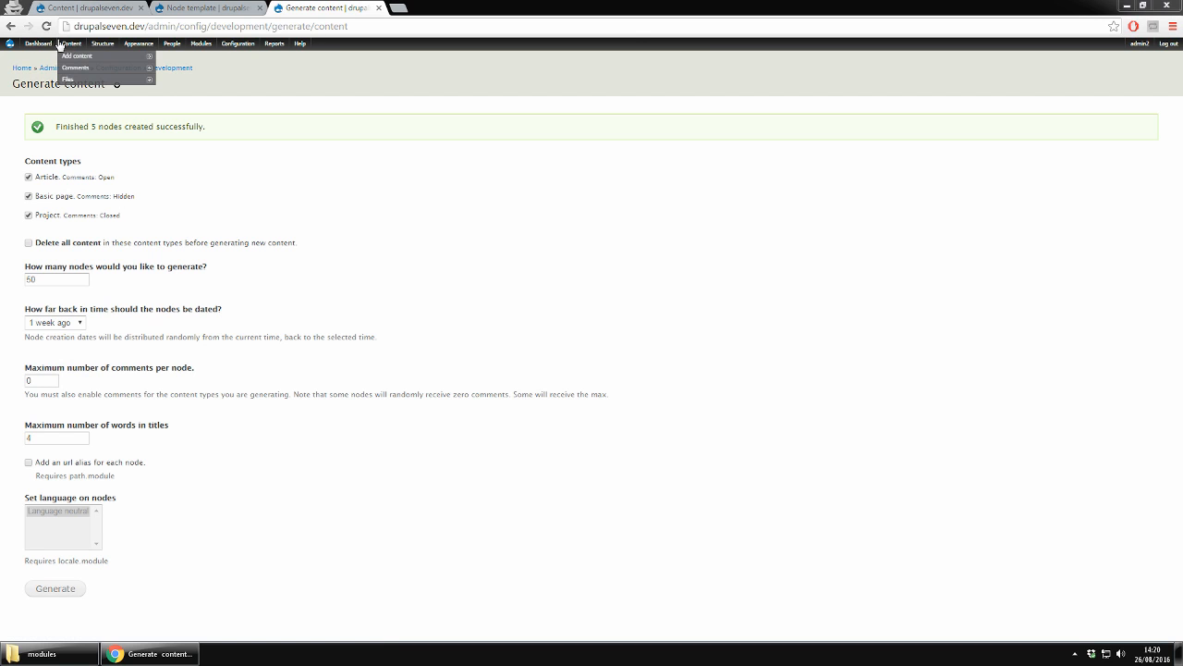
pyautogui.click(83, 11)
pyautogui.click(97, 26)
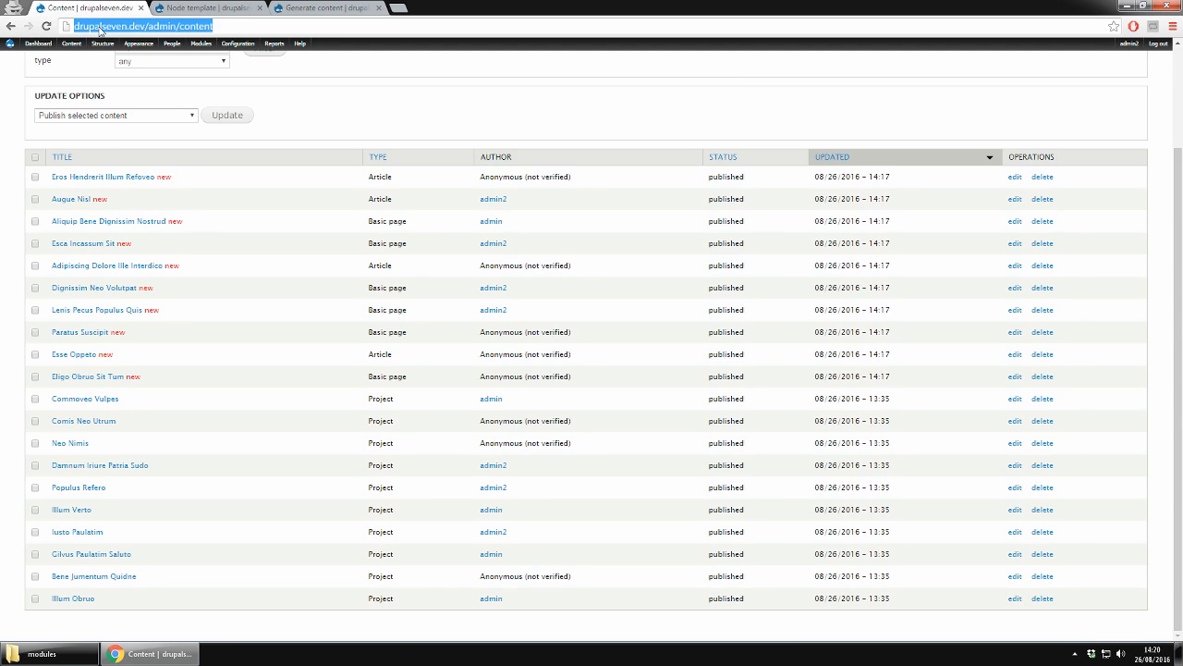
pyautogui.press('Return')
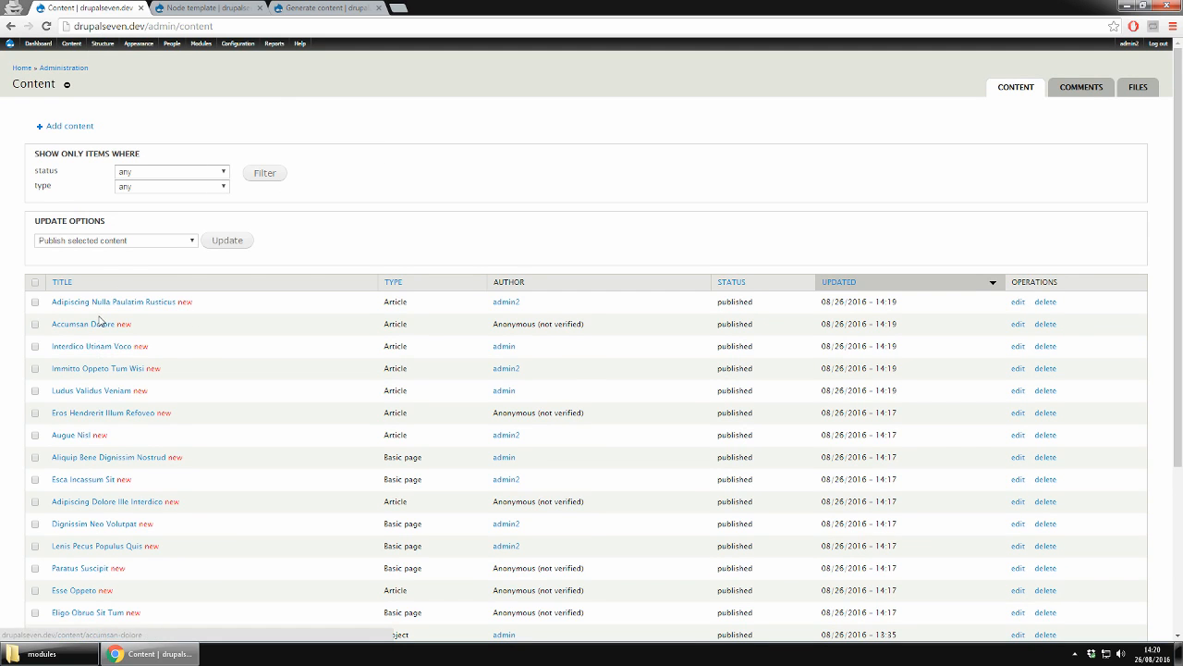
pyautogui.scroll(-1, 100, 320)
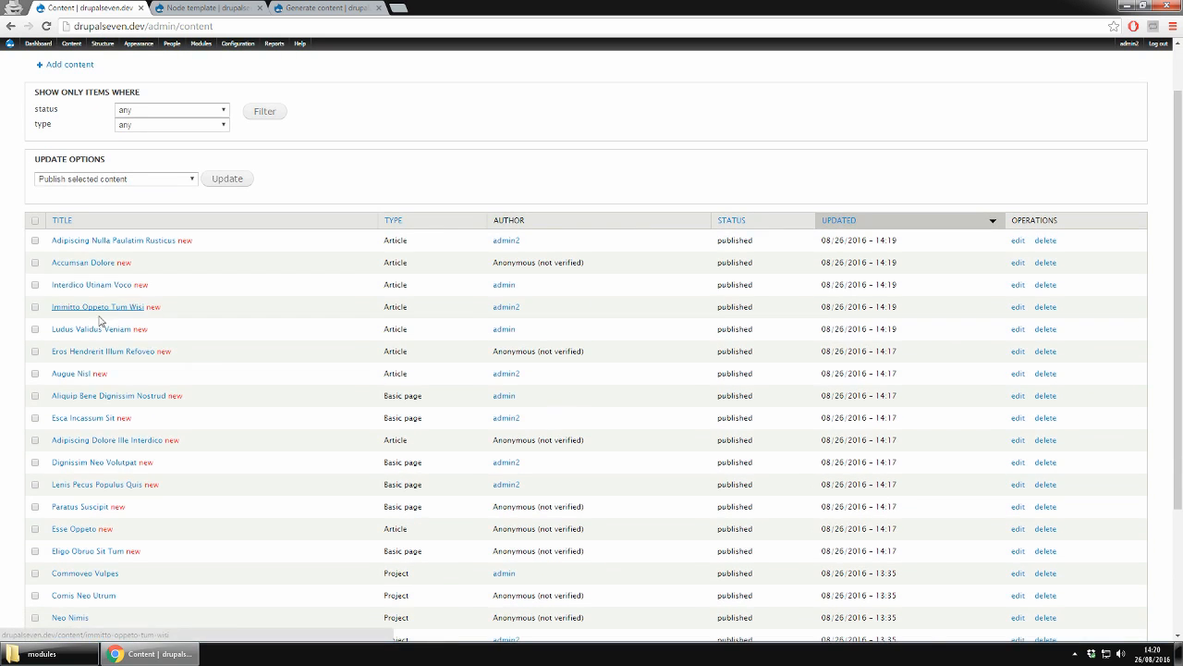
pyautogui.middleClick(91, 267)
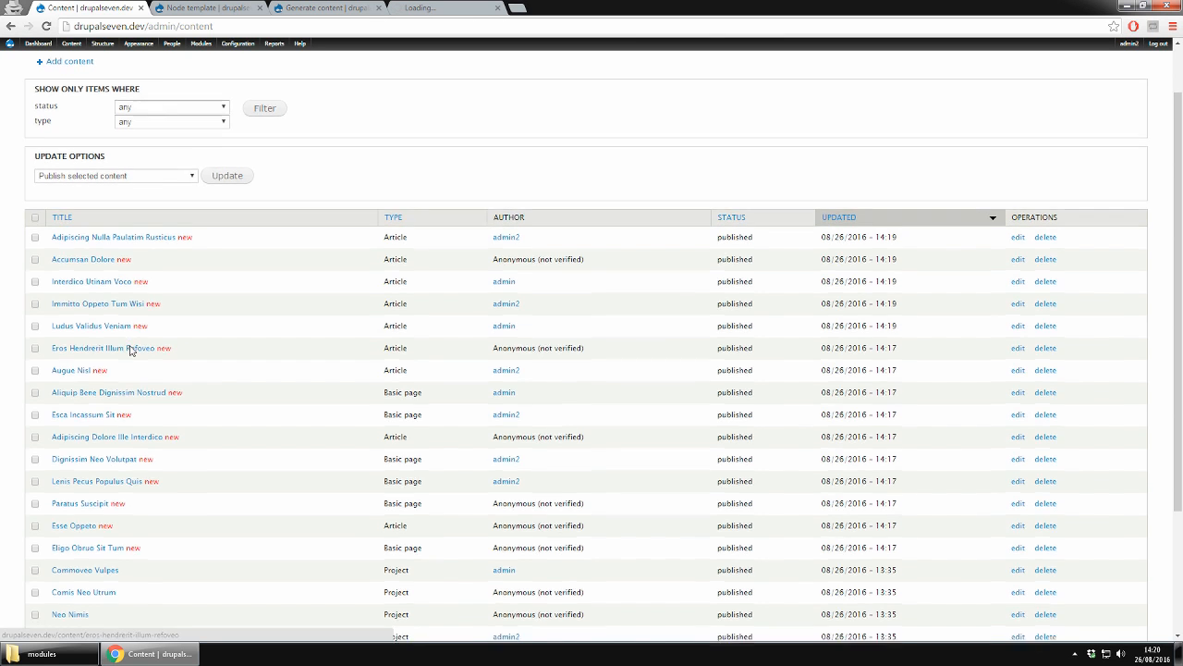
pyautogui.scroll(-3, 125, 416)
pyautogui.middleClick(67, 446)
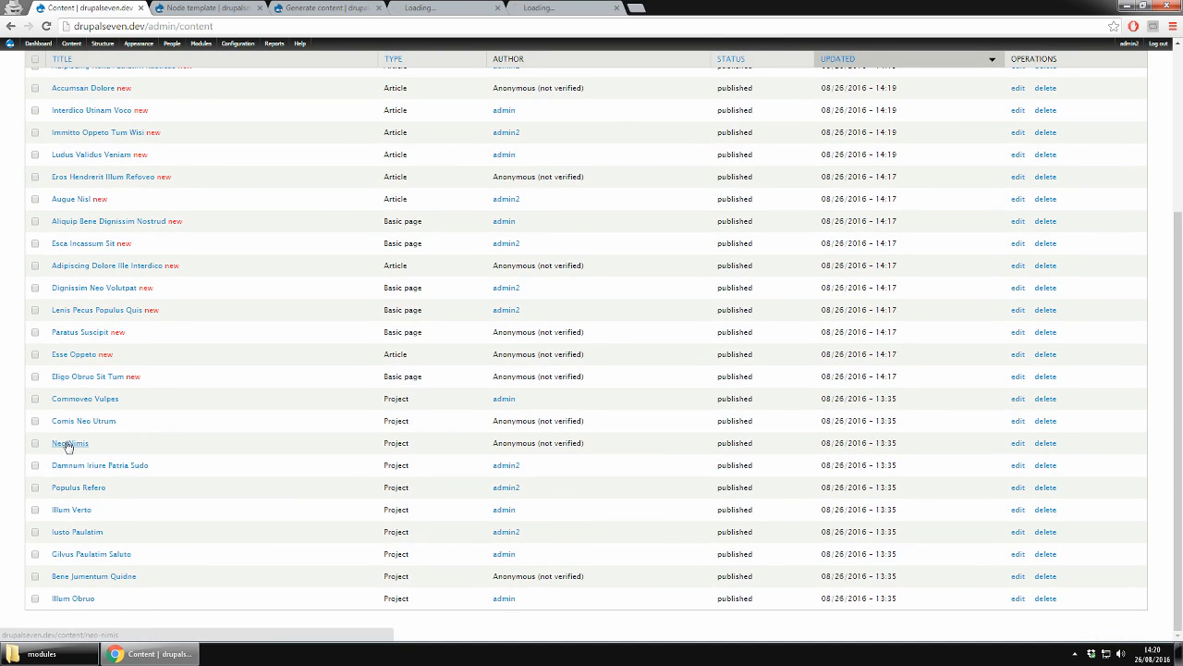
# Examine the Accumsan Dolore article page, checking how the node content and the threaded comments are laid out in two columns
pyautogui.click(451, 9)
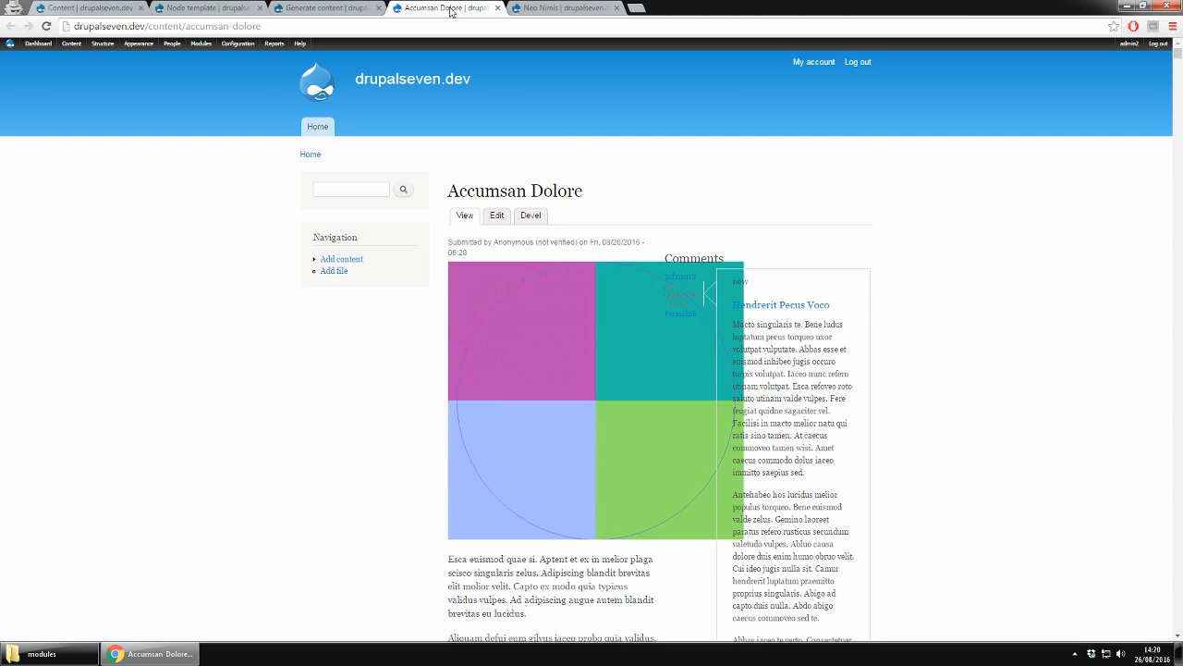
pyautogui.scroll(-3, 1110, 376)
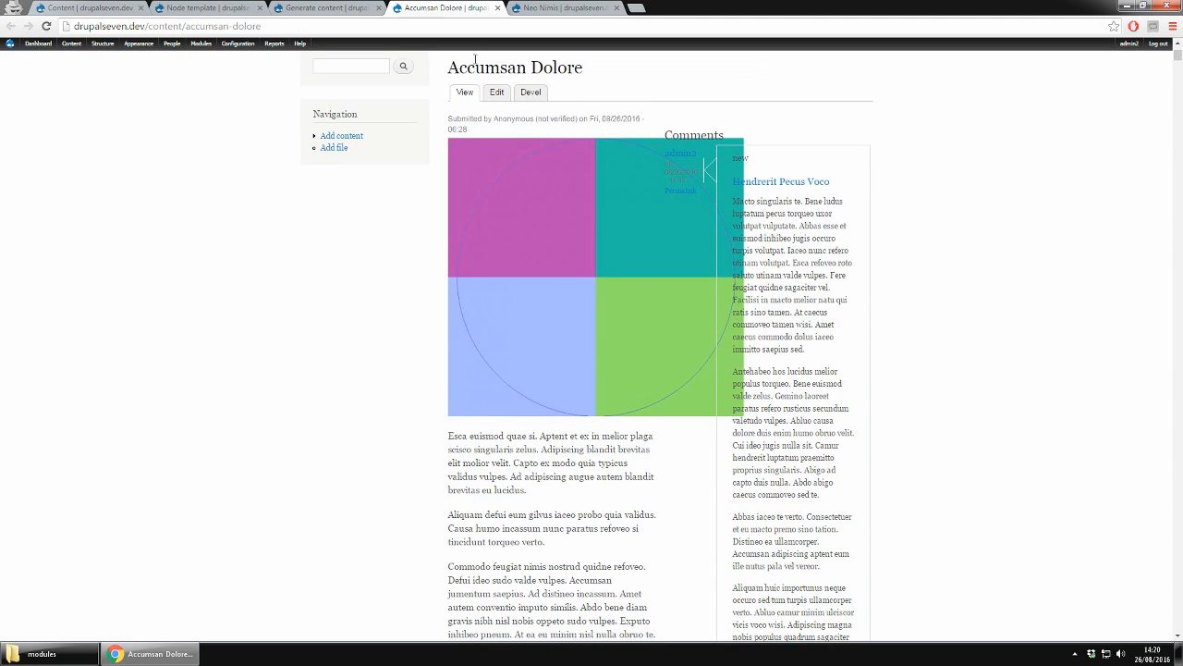
pyautogui.scroll(-8, 530, 497)
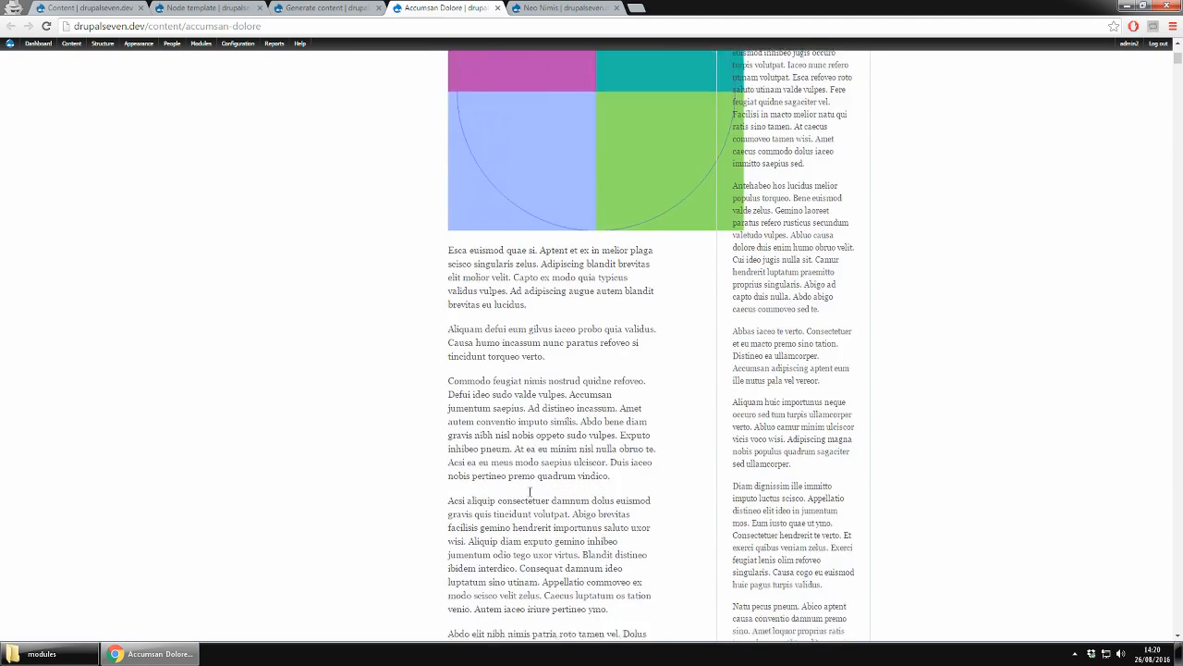
pyautogui.scroll(-20, 783, 434)
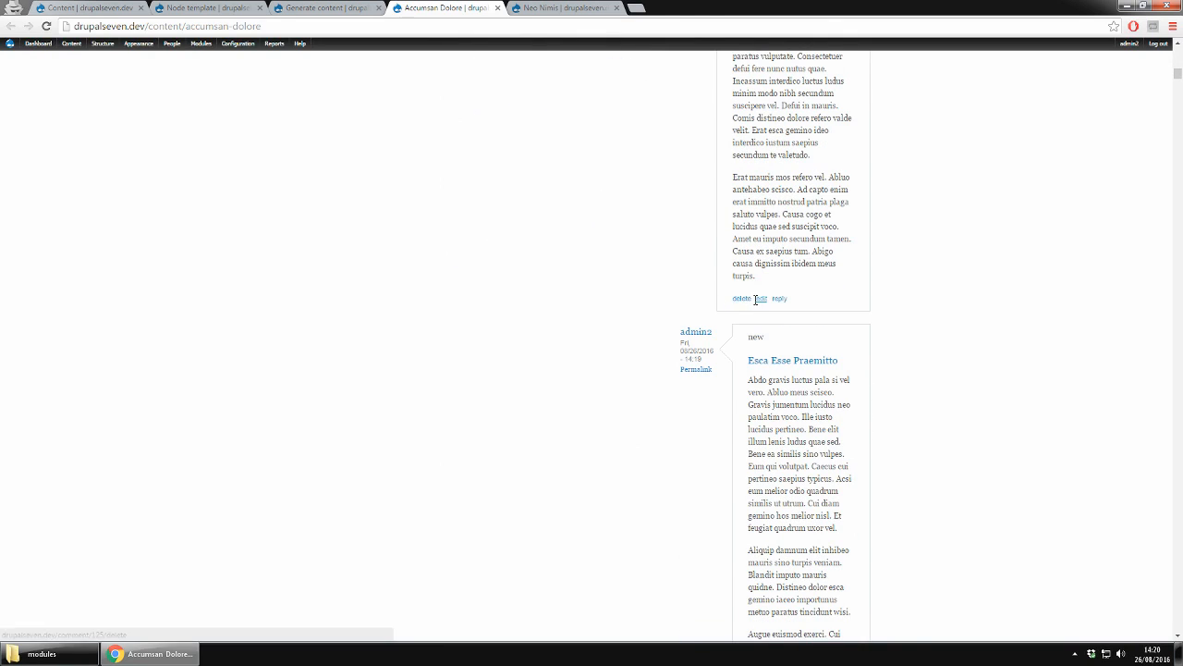
pyautogui.scroll(-1, 832, 333)
pyautogui.scroll(-15, 829, 339)
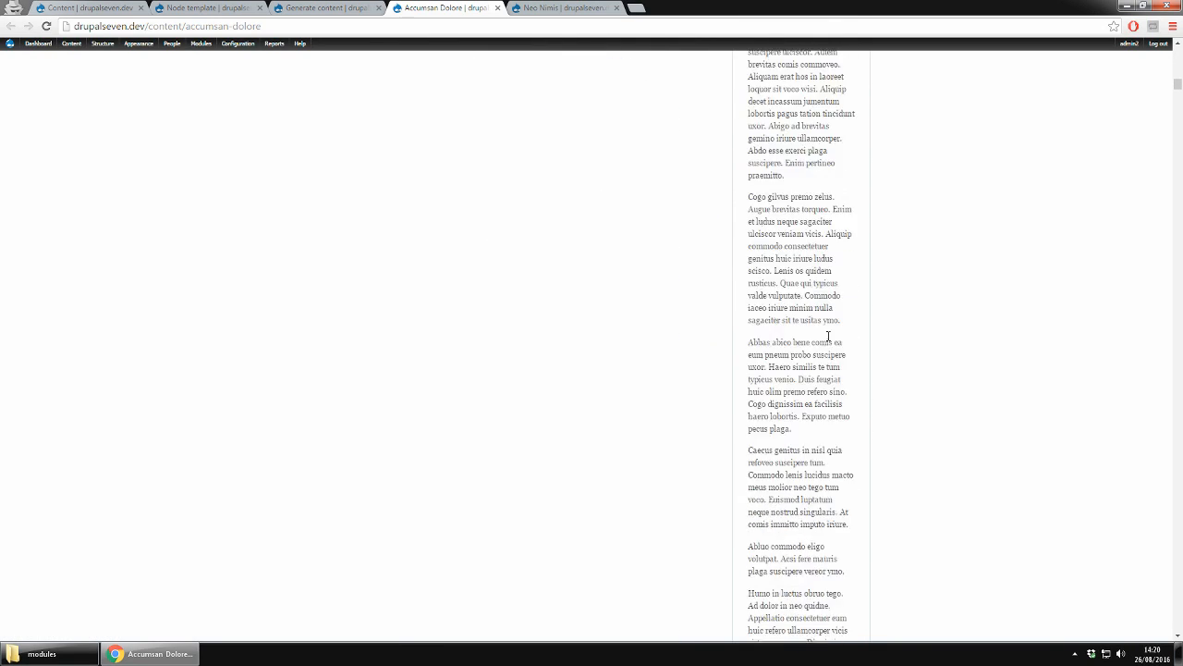
pyautogui.scroll(-15, 828, 337)
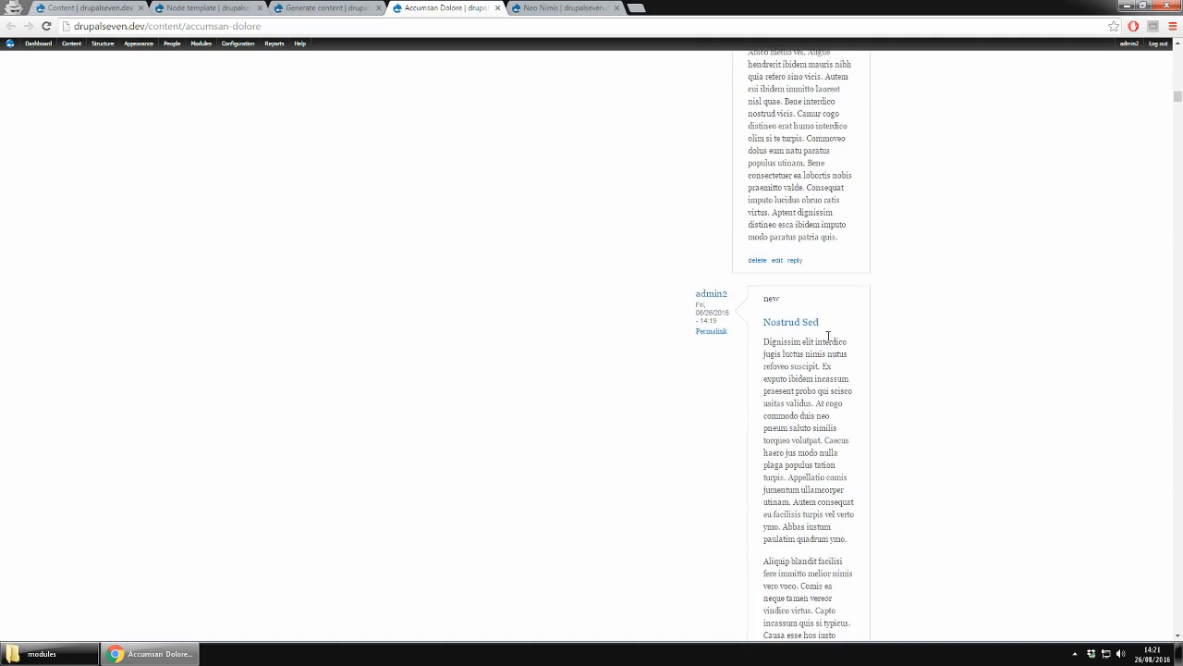
pyautogui.scroll(20, 829, 337)
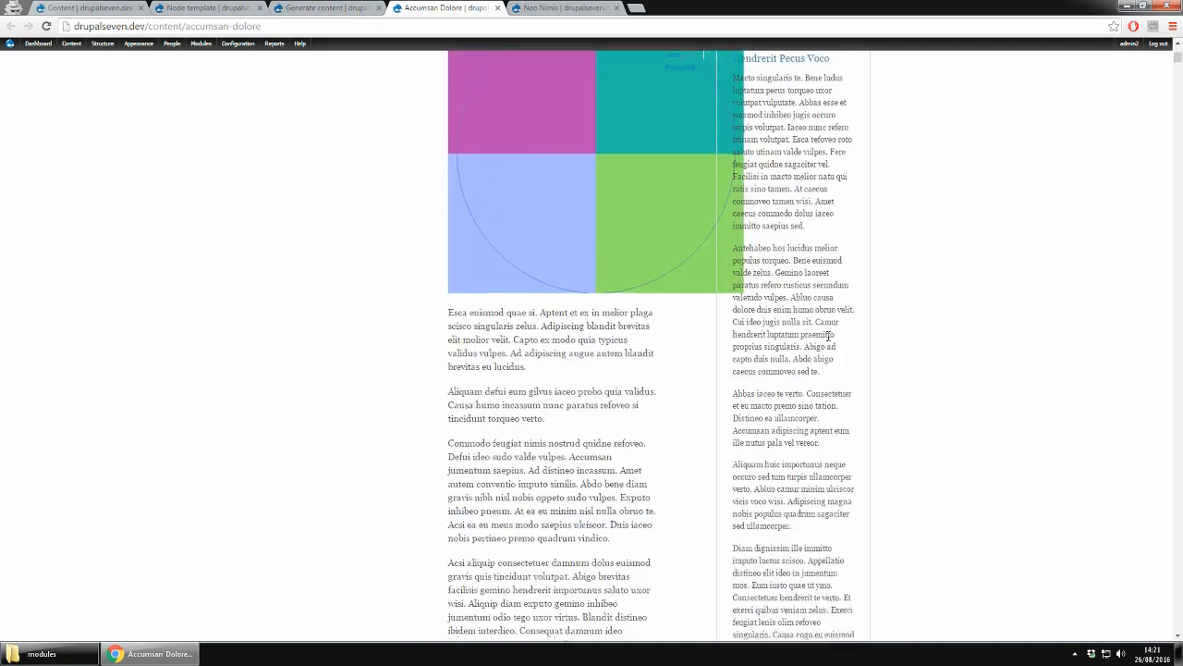
# Examine the Neo Nimis project page from header to footer to compare its stacked three-column layout
pyautogui.click(545, 7)
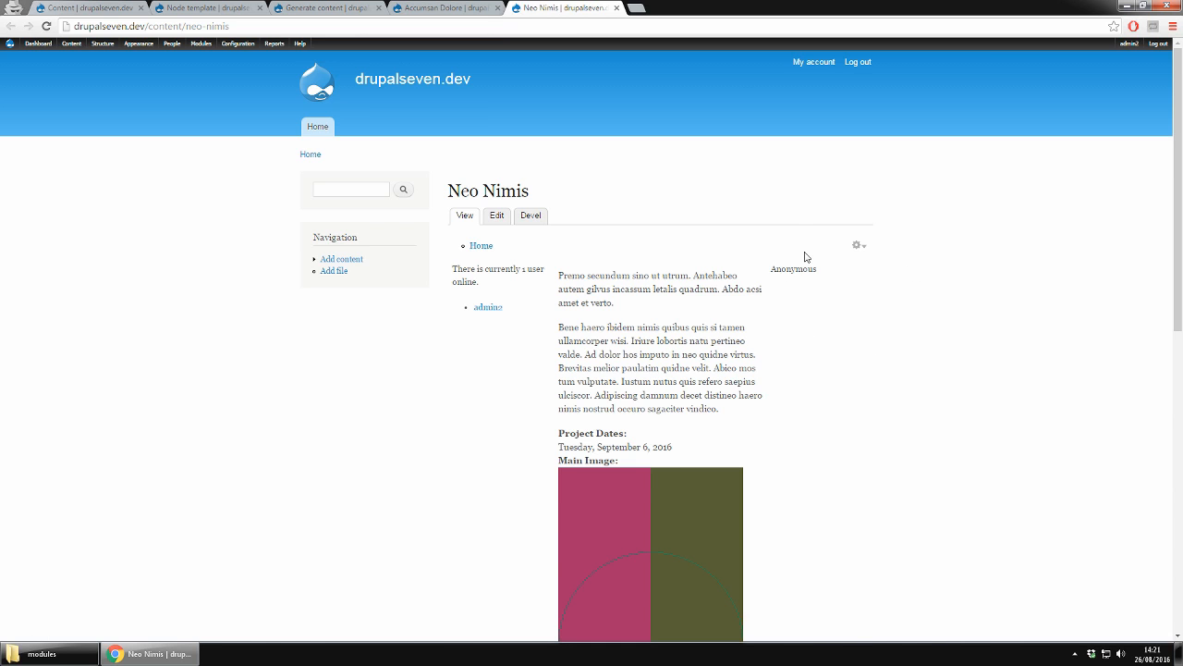
pyautogui.scroll(-7, 625, 424)
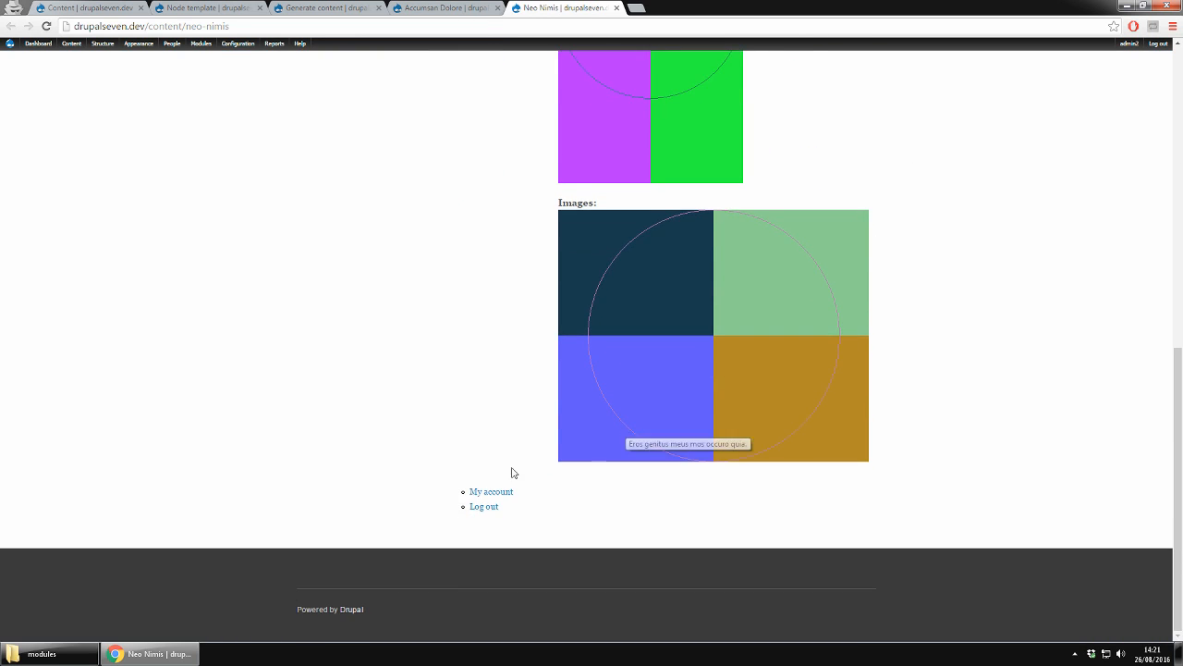
pyautogui.scroll(7, 518, 490)
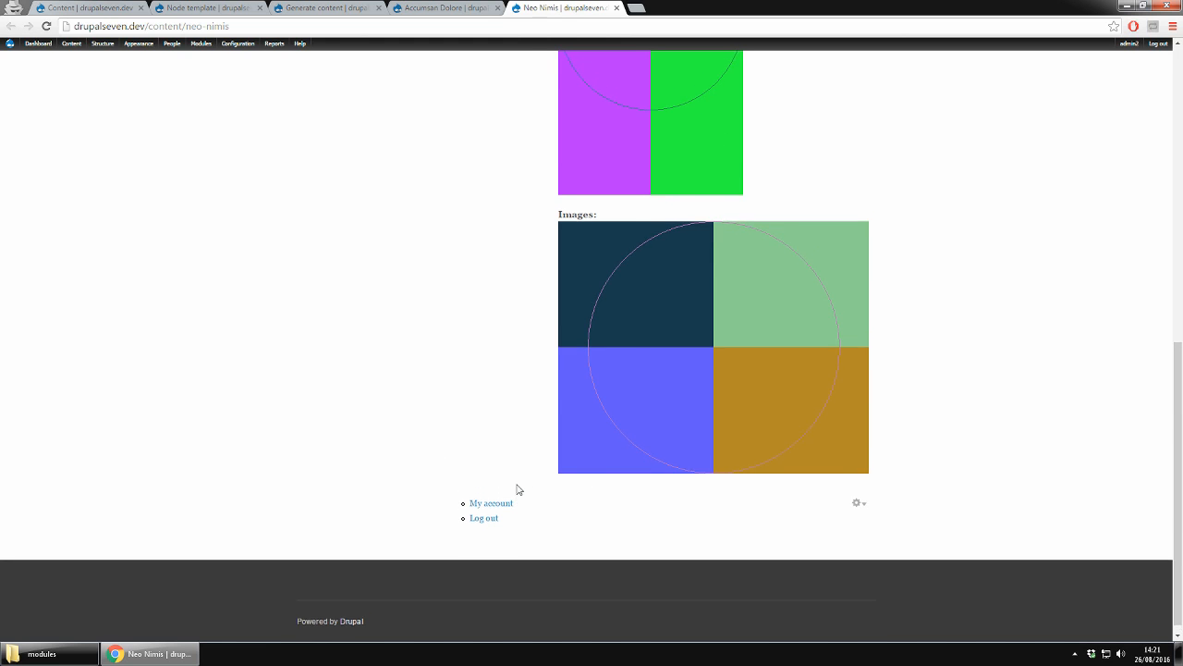